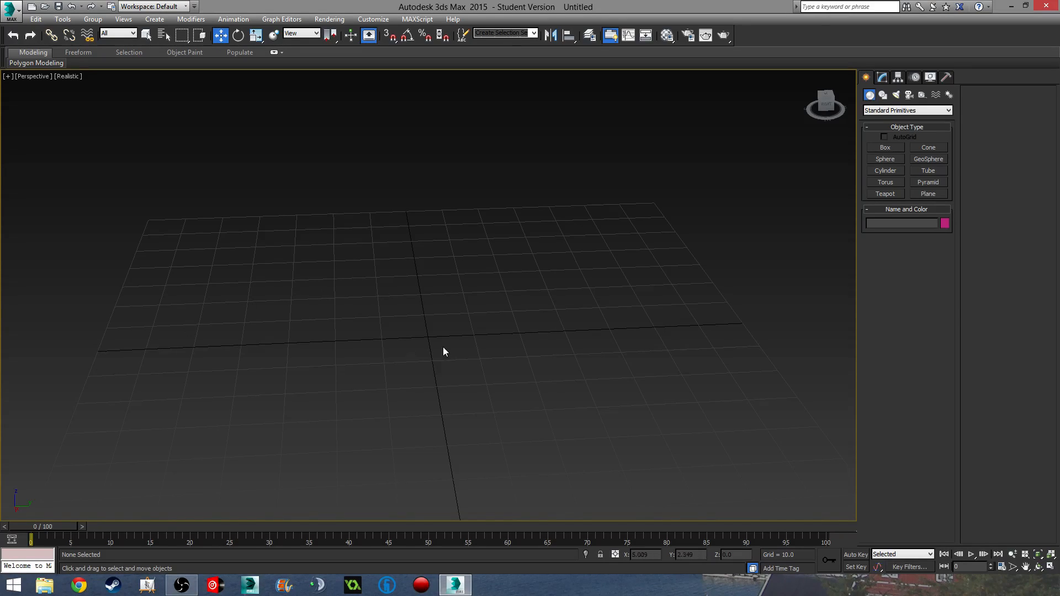
- Draw a cylinder of radius 11.818 and height 3.295 in the Top view
middle_click_drag(442, 350, 457, 322)
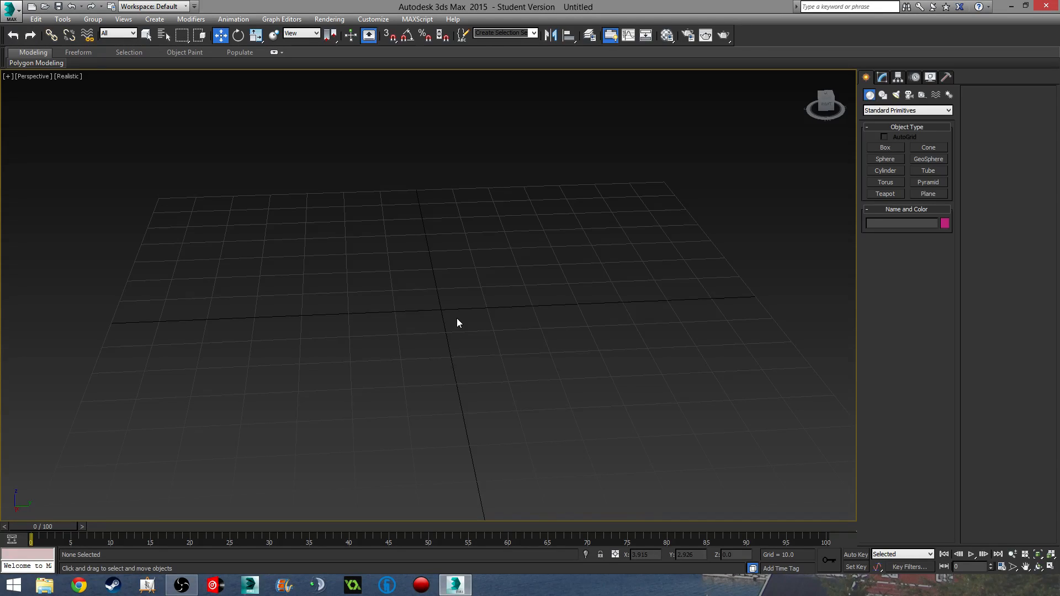
middle_click_drag(457, 323, 412, 331)
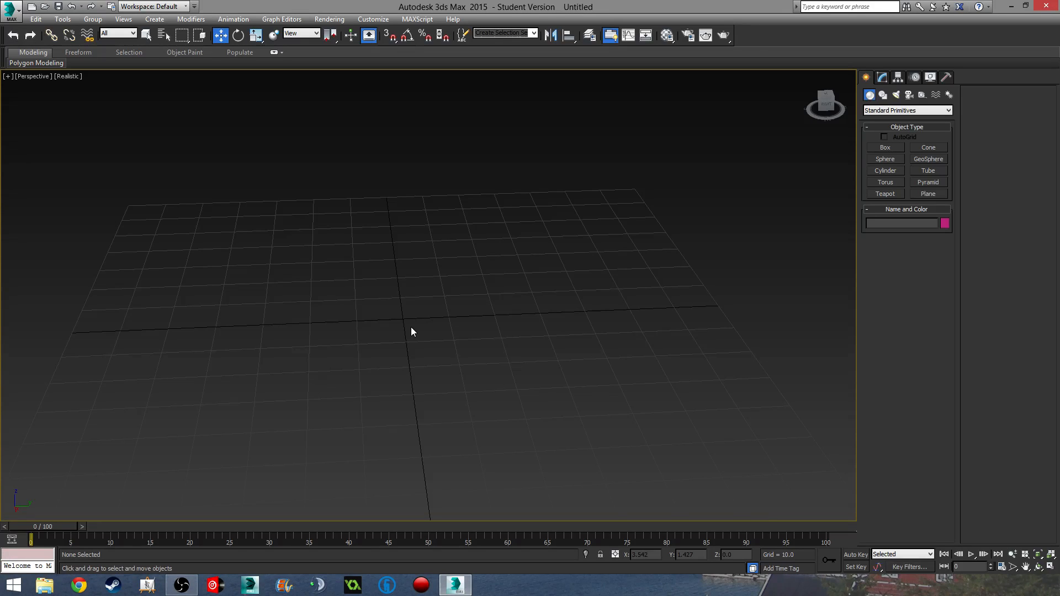
middle_click_drag(442, 327, 377, 313)
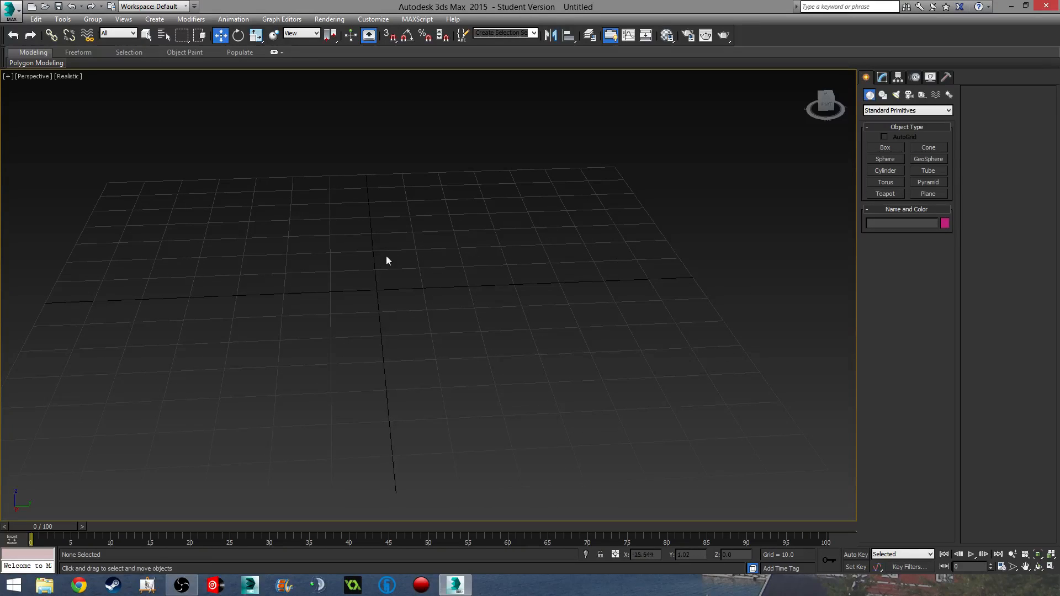
left_click(885, 171)
key("t")
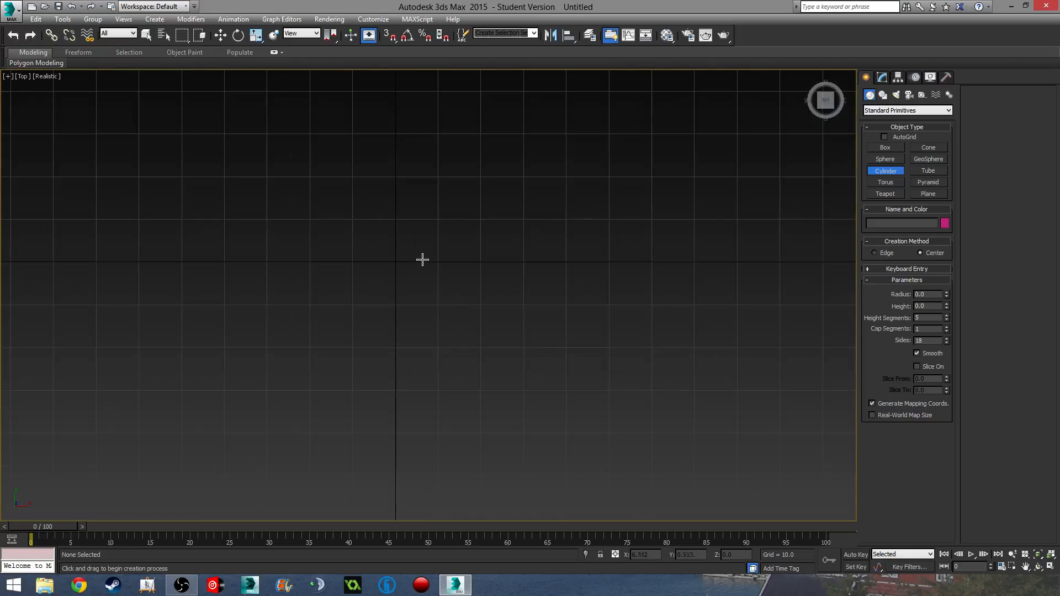
scroll(408, 265, "up", 4)
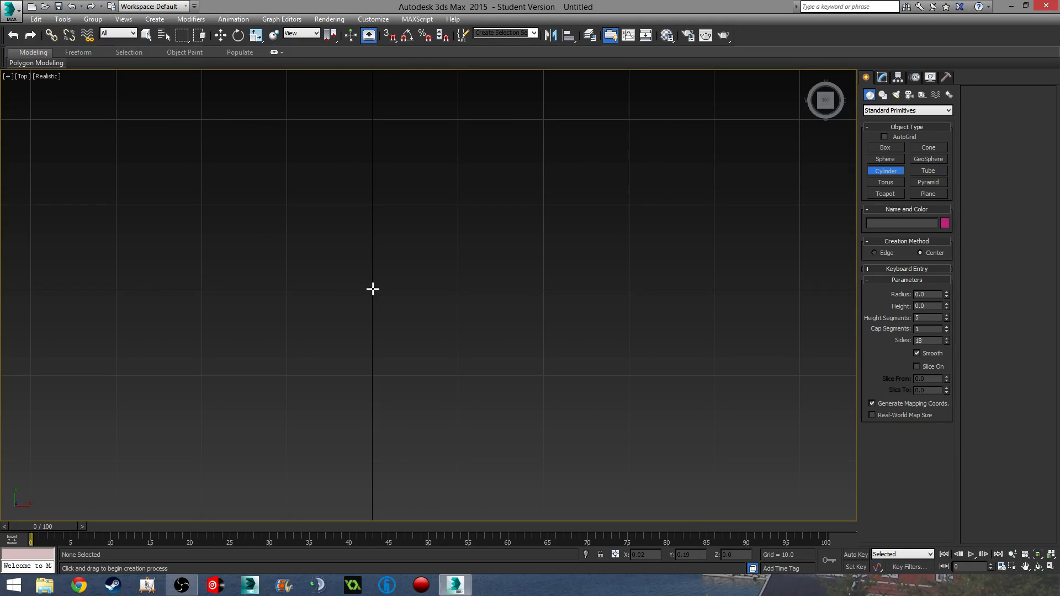
left_click_drag(372, 290, 409, 385)
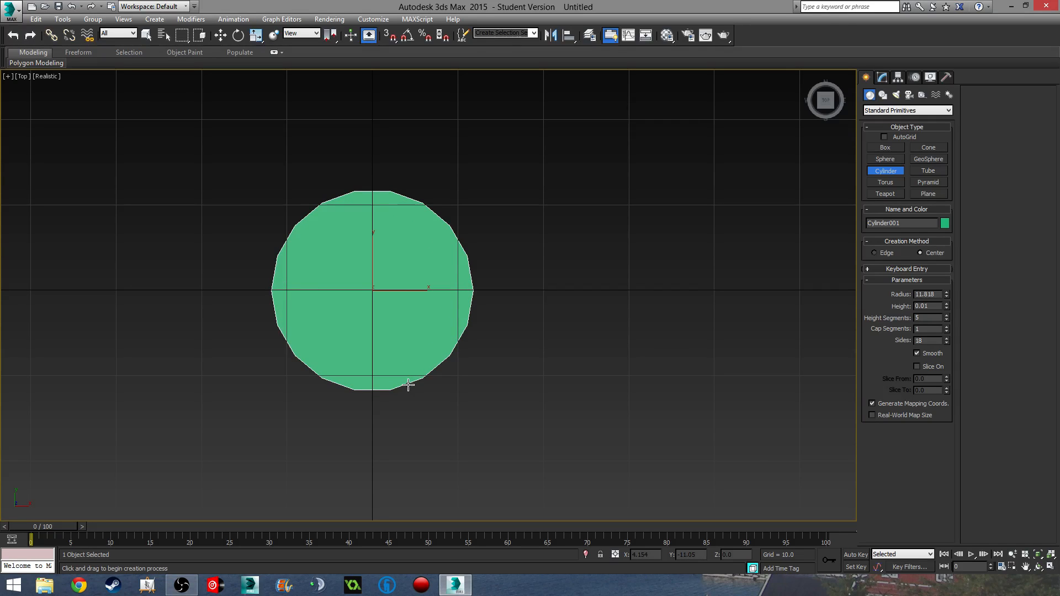
key("p")
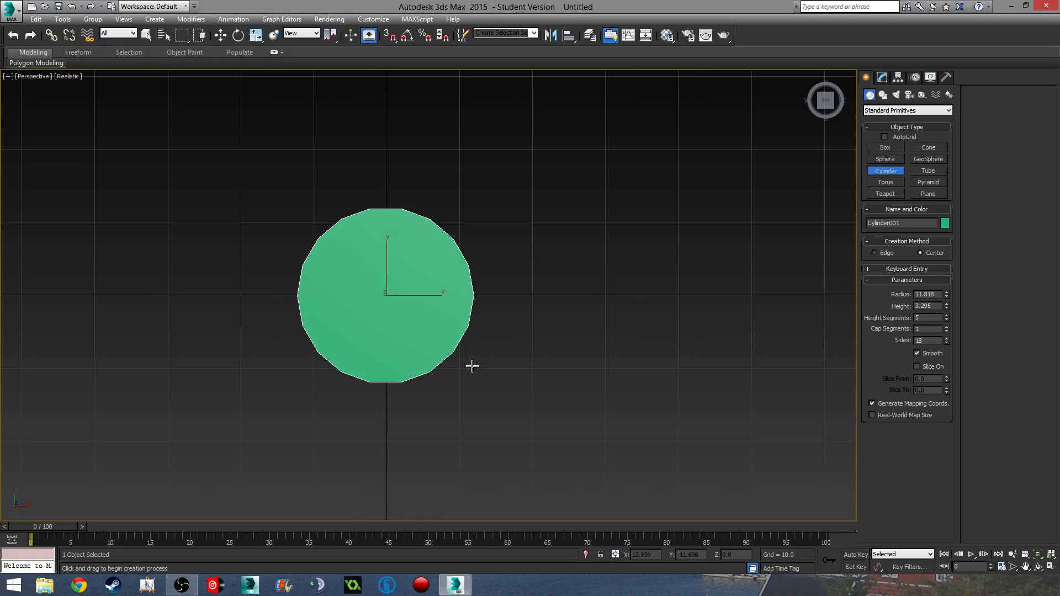
middle_click_drag(472, 366, 507, 305, "alt")
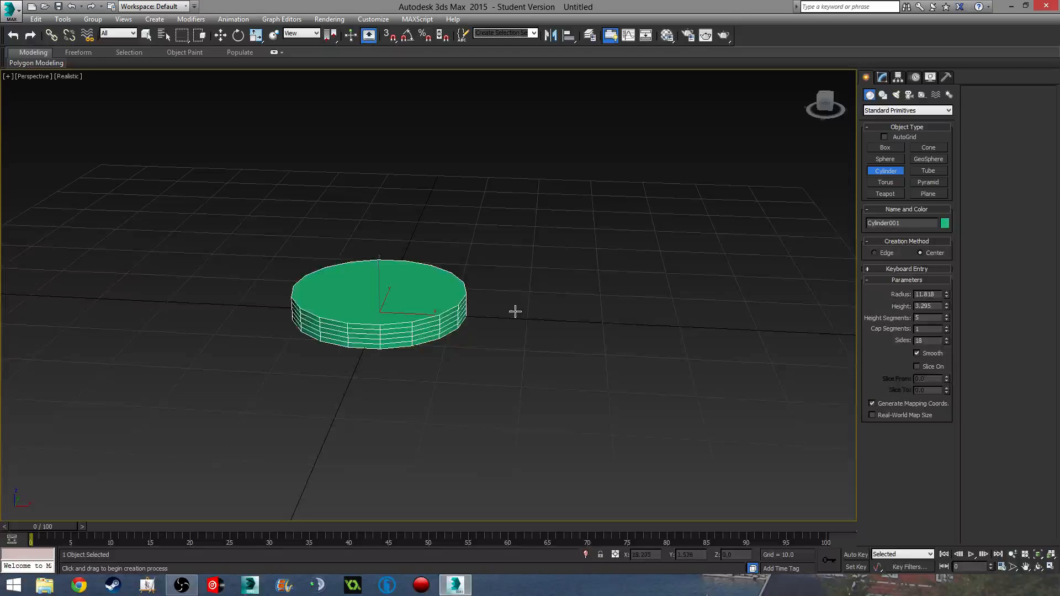
- Set the cylinder's X and Y positions to 0 so it sits at the world origin
key("w")
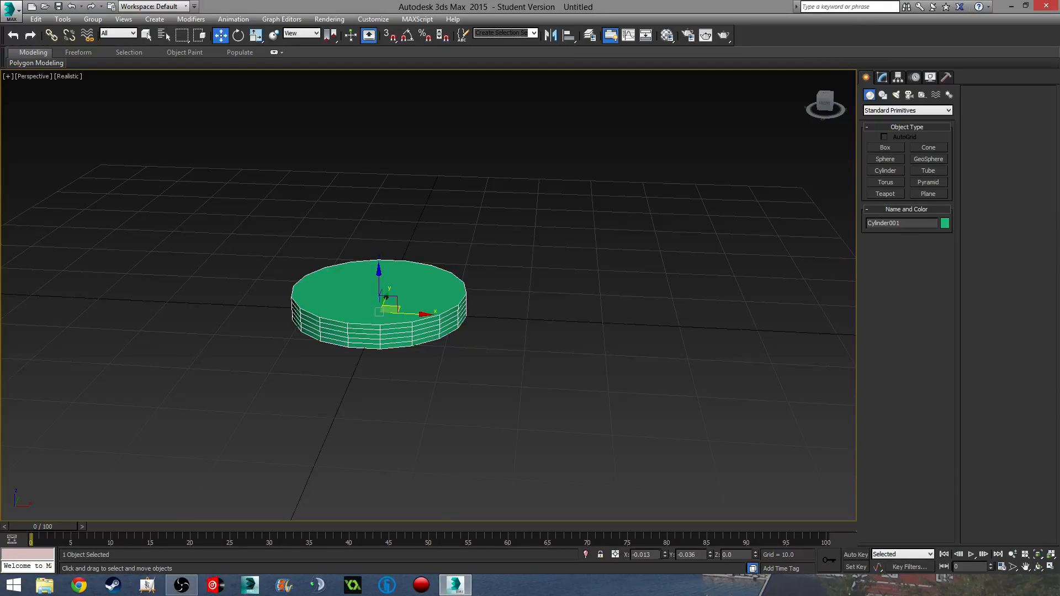
double_click(641, 554)
type("0")
key("Tab")
type("0")
key("Tab")
key("Tab")
middle_click_drag(409, 456, 533, 387)
middle_click_drag(535, 255, 585, 270)
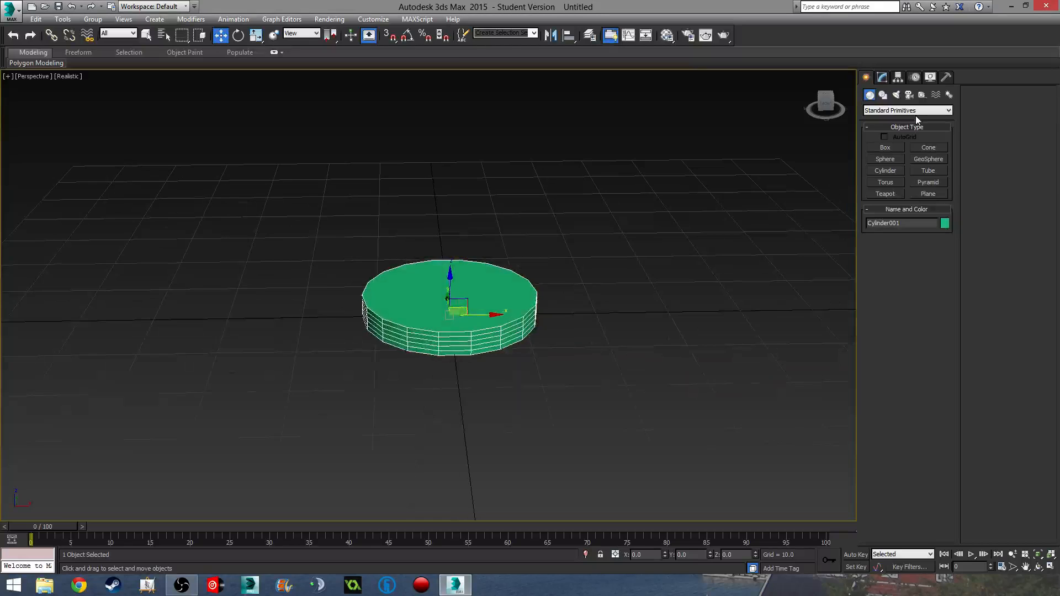
left_click(882, 77)
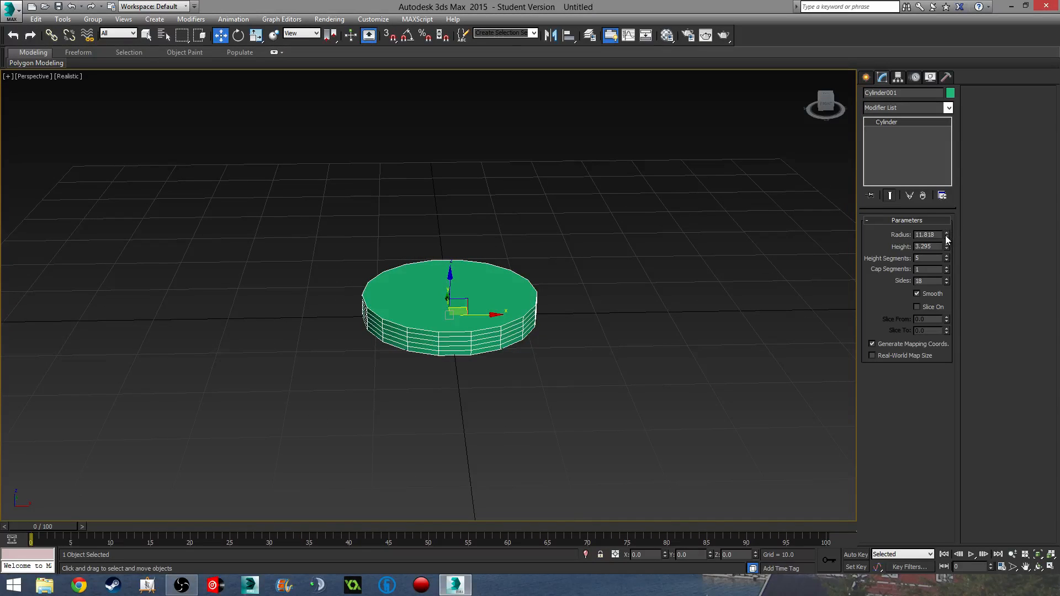
- Set the cylinder's radius to 11 and reset Height Segments to 1
double_click(928, 234)
type("11")
key("Return")
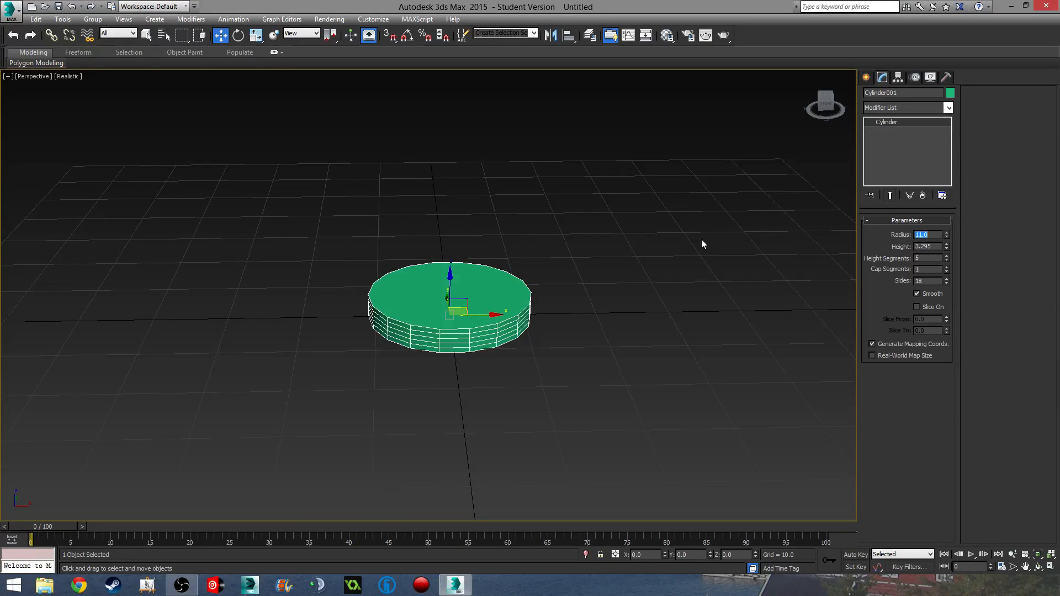
right_click(946, 258)
- Set the cylinder's height to 2.0, checking it in the Front view
middle_click_drag(721, 313, 691, 328)
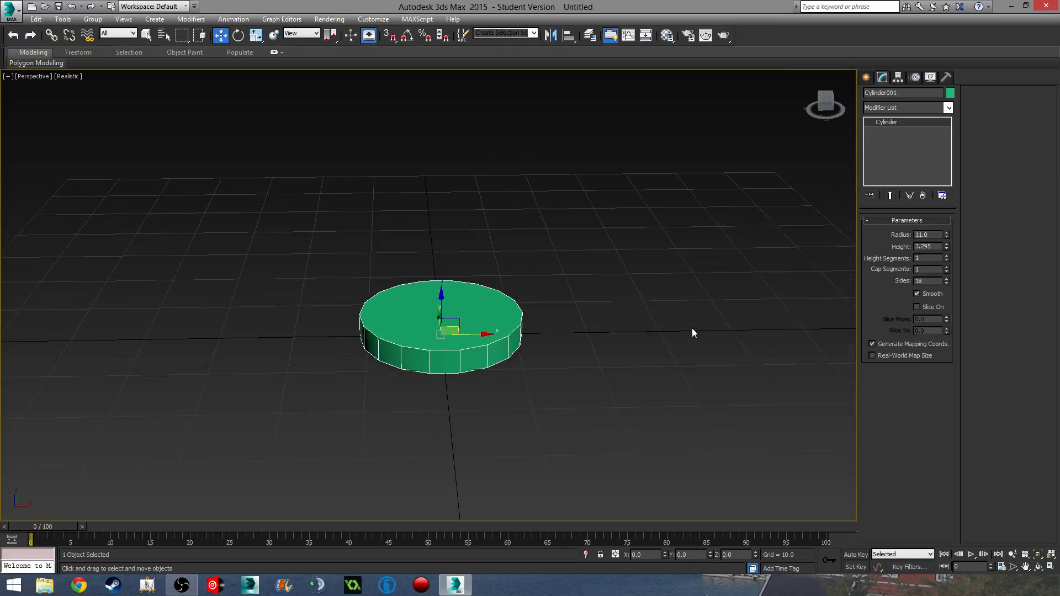
scroll(580, 335, "up", 3)
key("f")
scroll(431, 285, "up", 6)
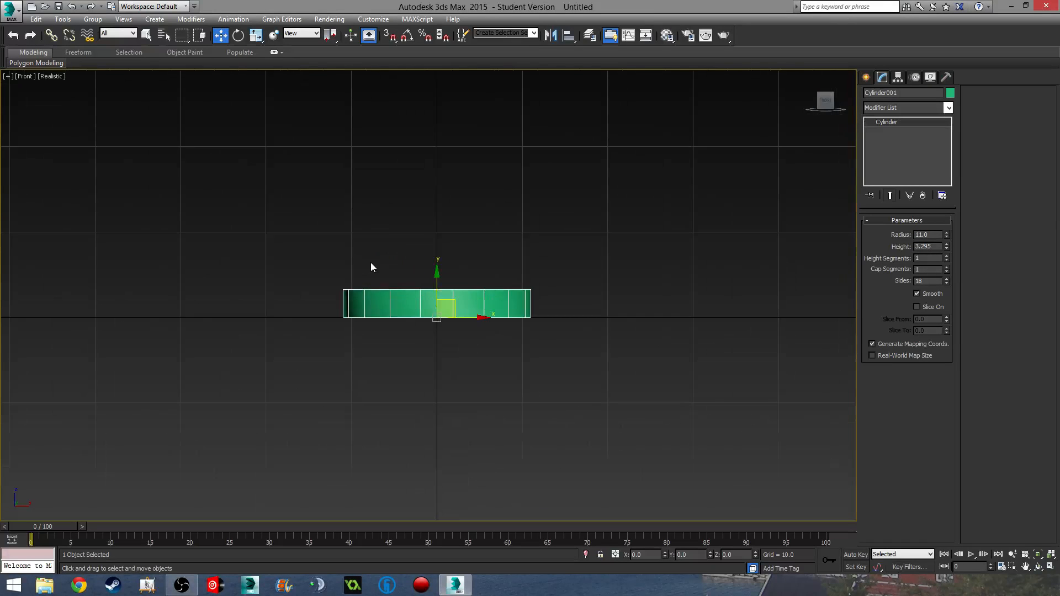
middle_click_drag(443, 286, 450, 275)
scroll(458, 276, "up", 5)
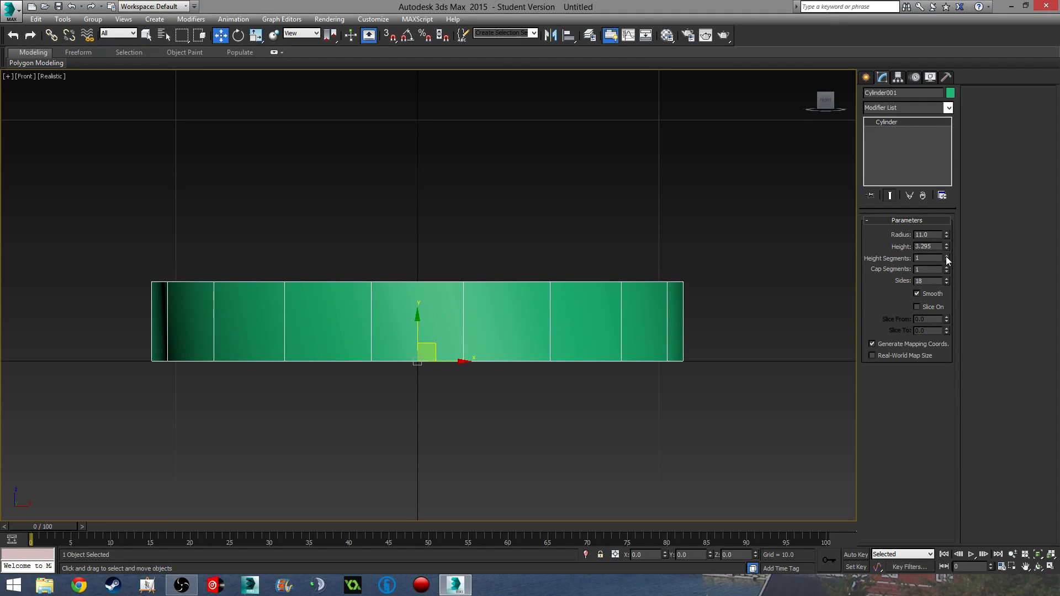
left_click_drag(946, 249, 947, 271)
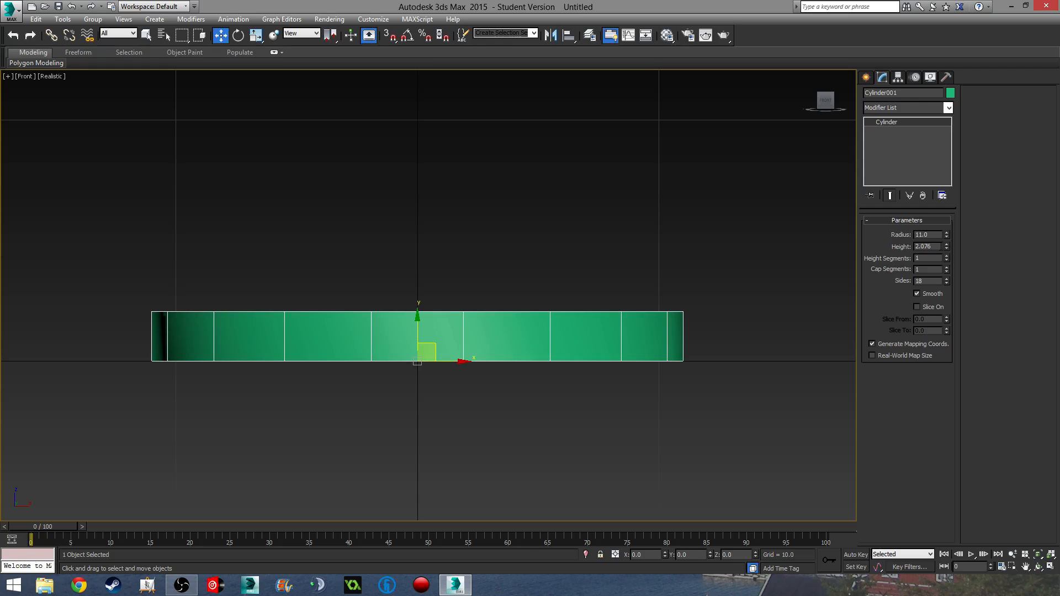
type("2")
key("Return")
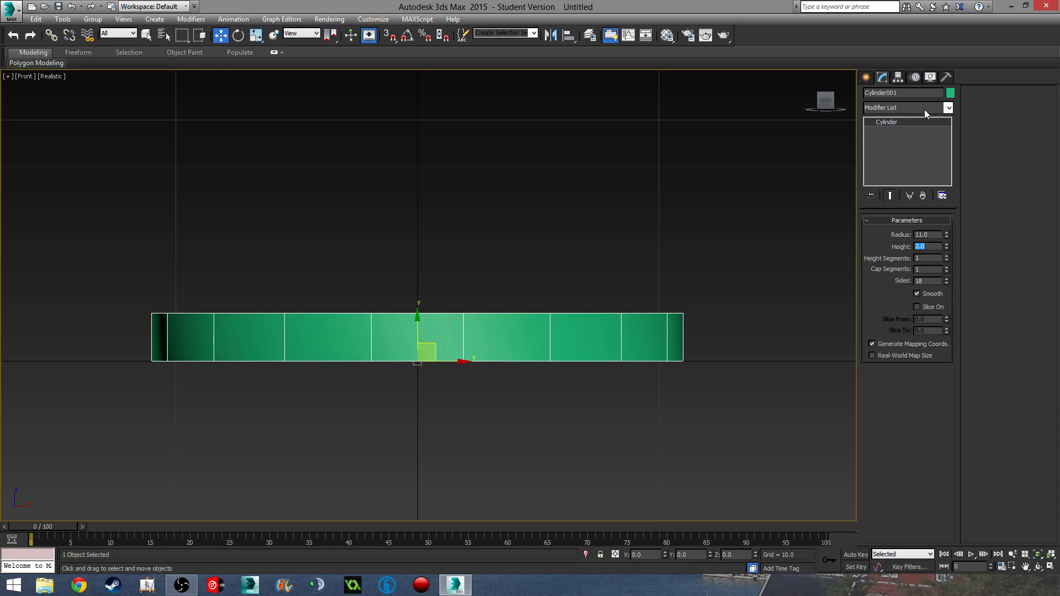
- Convert the cylinder to Editable Poly and select only its top polygon
right_click(914, 121)
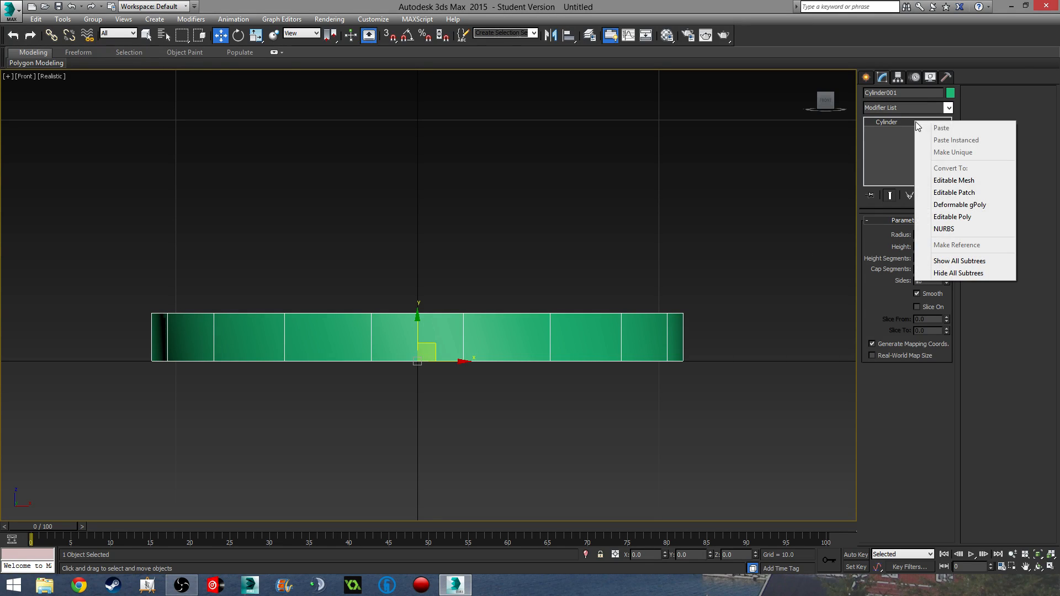
left_click(959, 218)
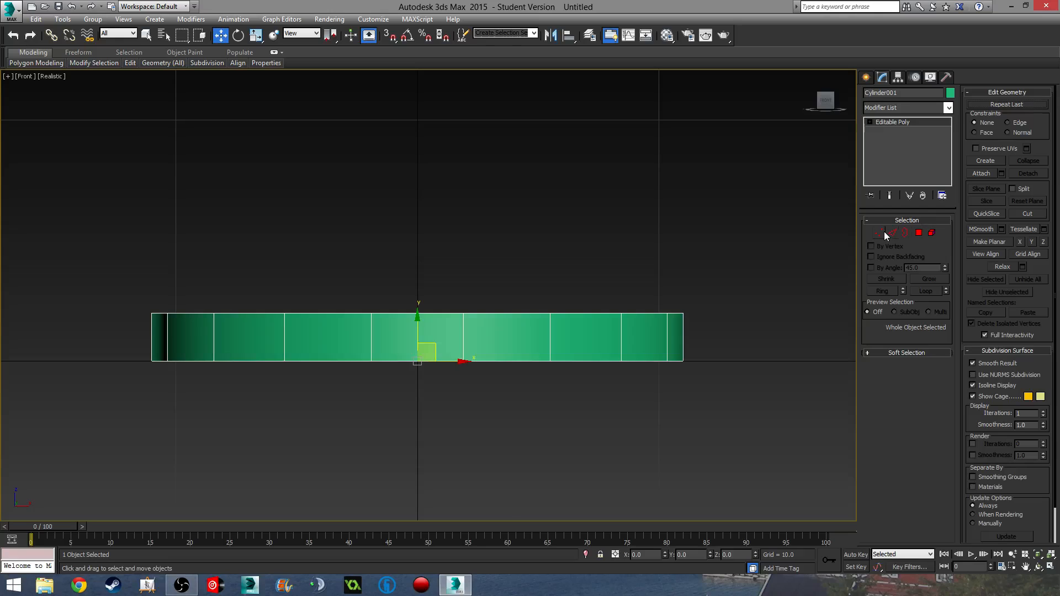
left_click(919, 233)
left_click_drag(296, 239, 238, 344)
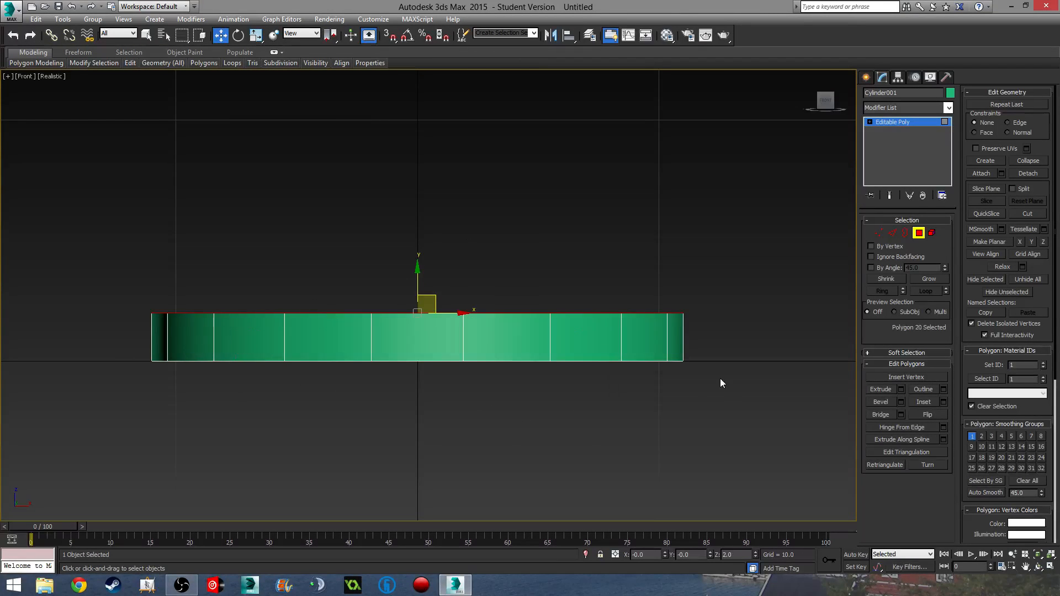
middle_click_drag(720, 379, 734, 388)
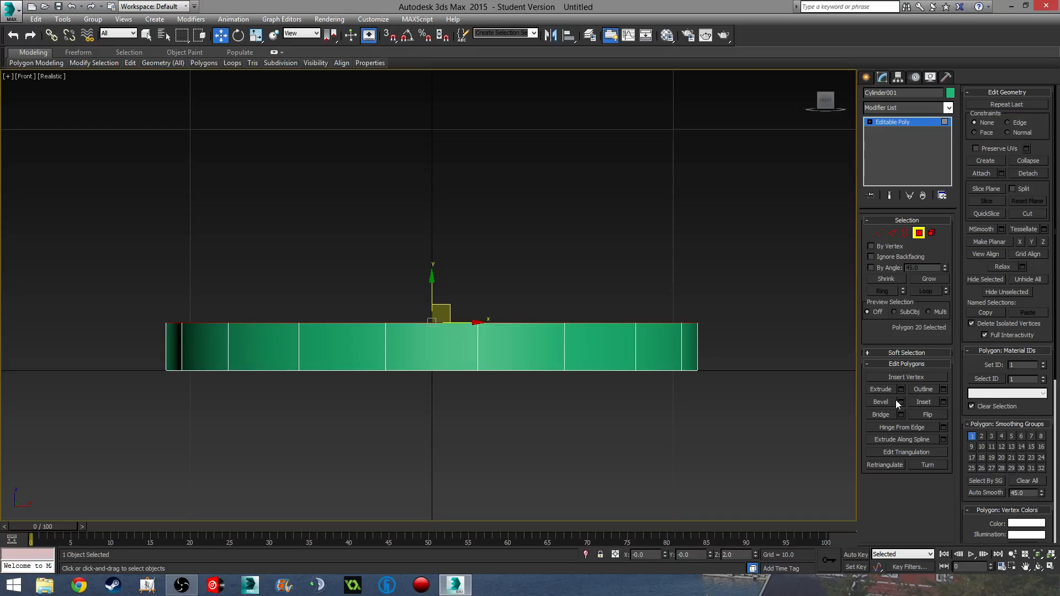
- Bevel the top face three times, raising and narrowing it into a tapering dome
left_click(890, 402)
mouse_move(641, 408)
middle_mouse_down("alt")
mouse_move(589, 338)
mouse_move(580, 356)
mouse_move(573, 345)
mouse_move(542, 348)
middle_mouse_up("alt")
key("p")
scroll(542, 348, "down", 3)
left_click_drag(504, 362, 504, 354)
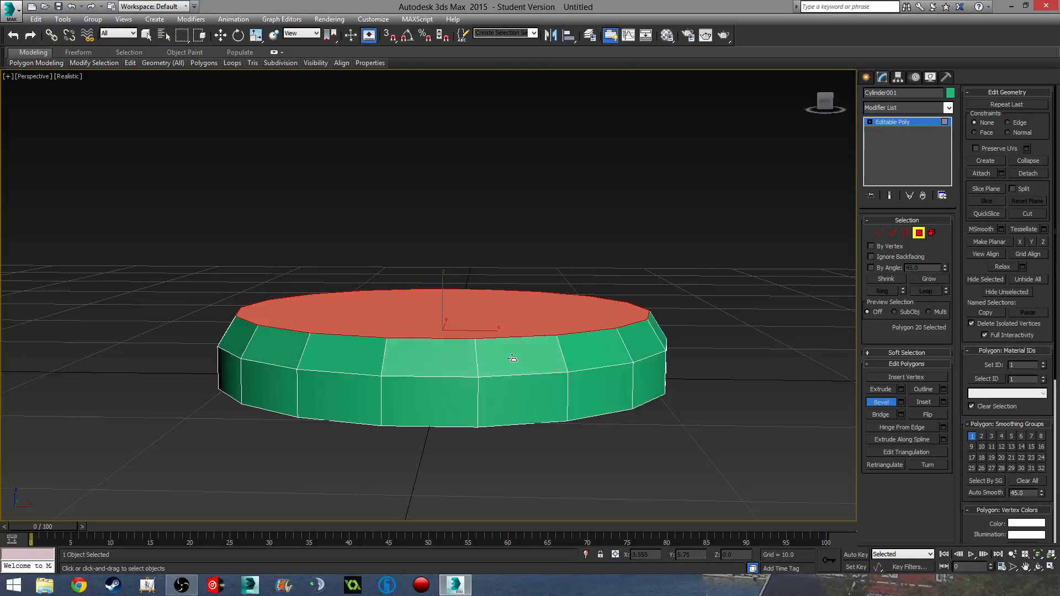
left_click(513, 358)
left_click_drag(511, 326, 513, 319)
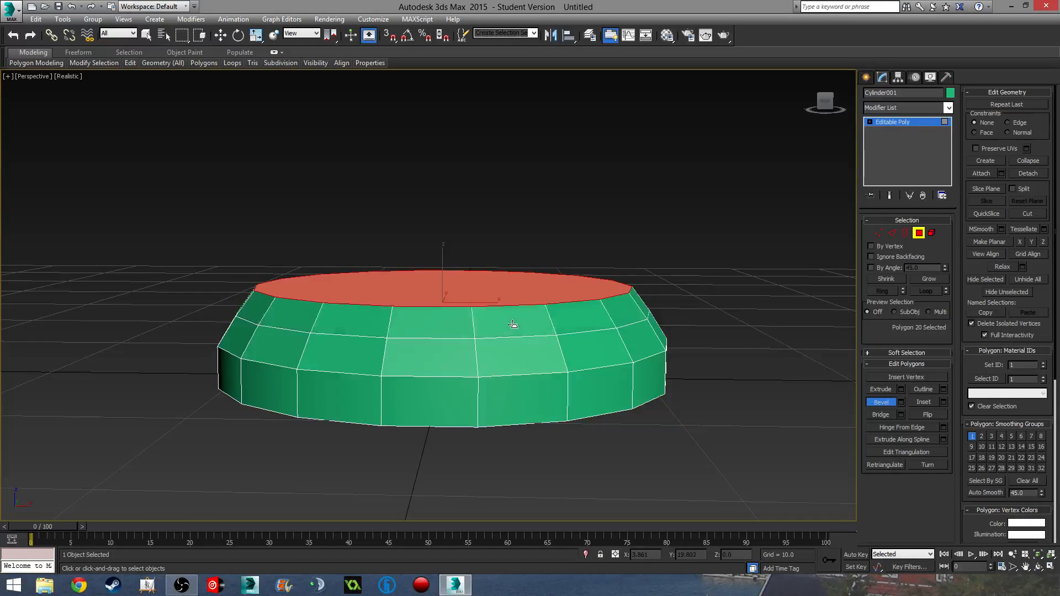
left_click(516, 333)
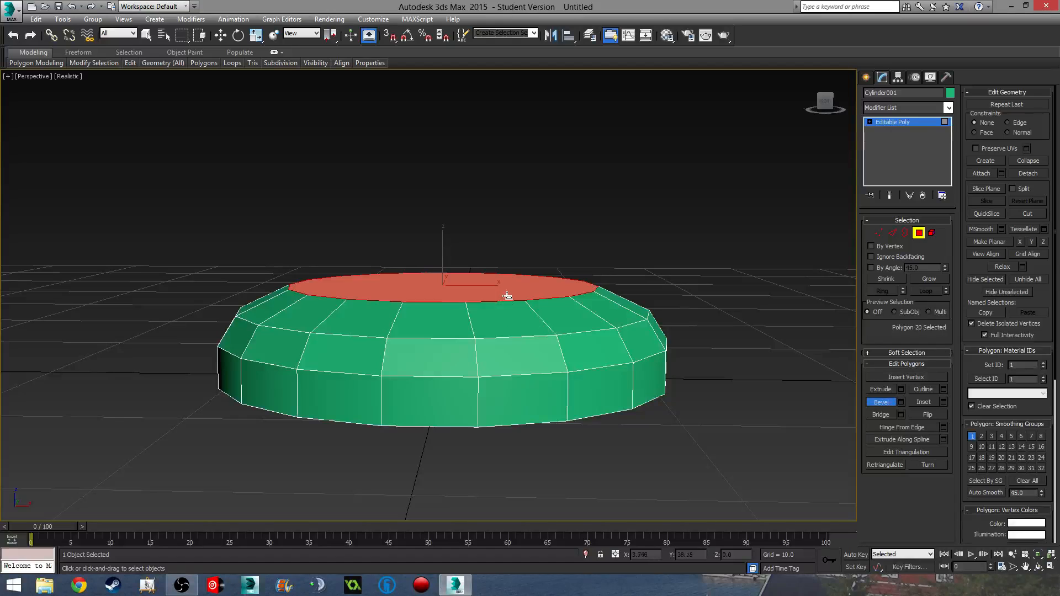
left_click_drag(508, 295, 508, 279)
- Add a short vertical rim bevel on top of the dome
left_click(515, 300)
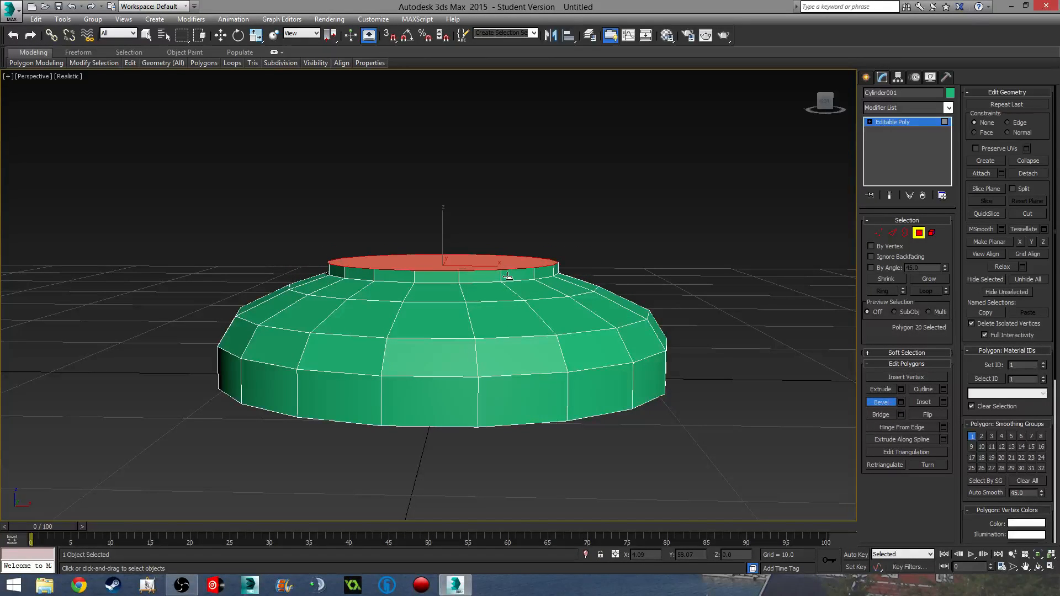
left_click(506, 279)
mouse_move(506, 373)
middle_mouse_down("alt")
mouse_move(503, 344)
mouse_move(507, 371)
middle_mouse_up("alt")
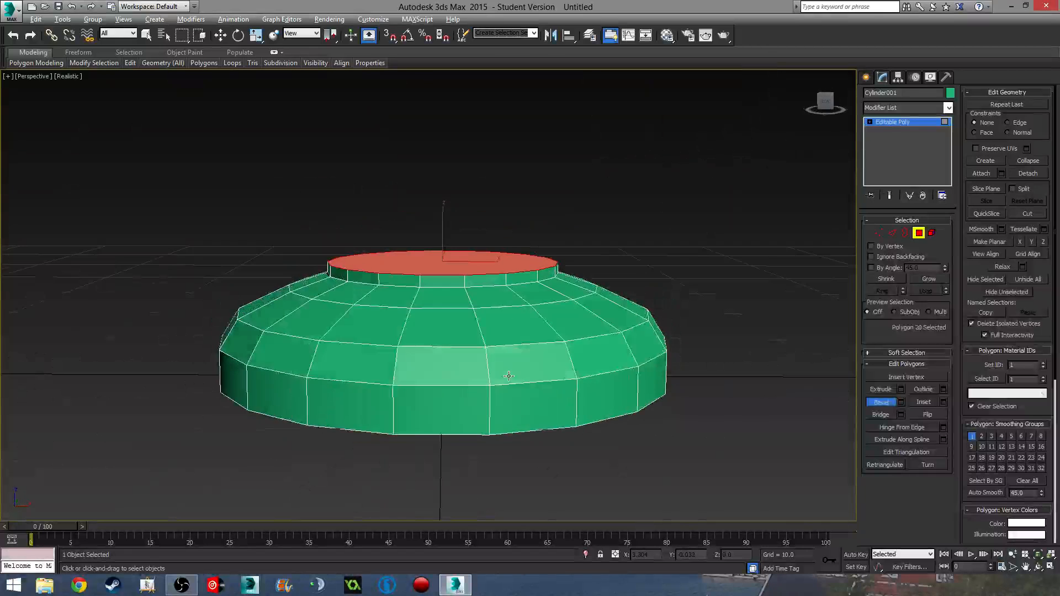
scroll(506, 371, "down", 3)
key("f")
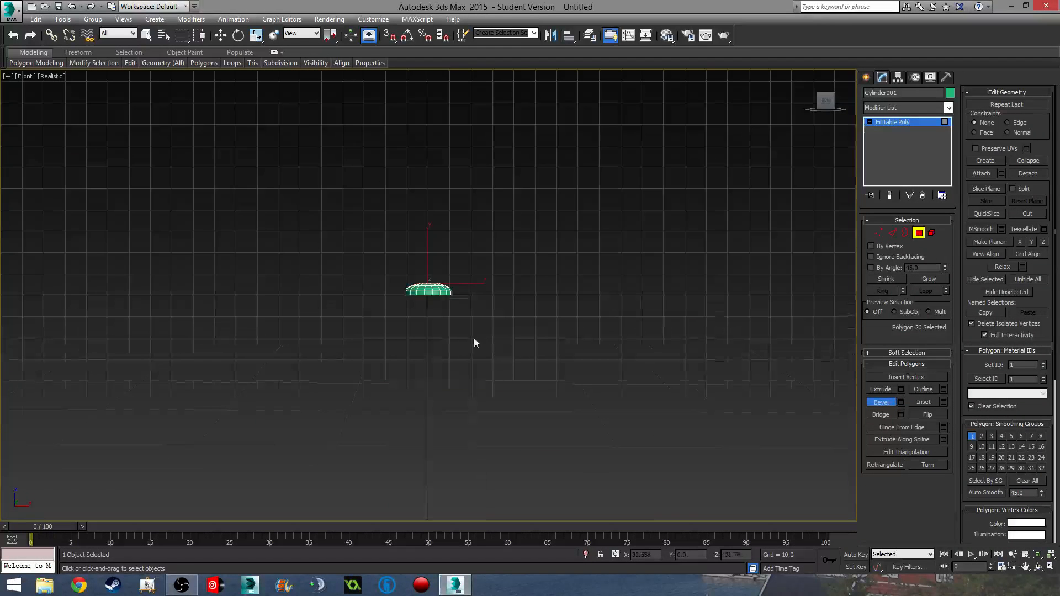
scroll(513, 345, "up", 6)
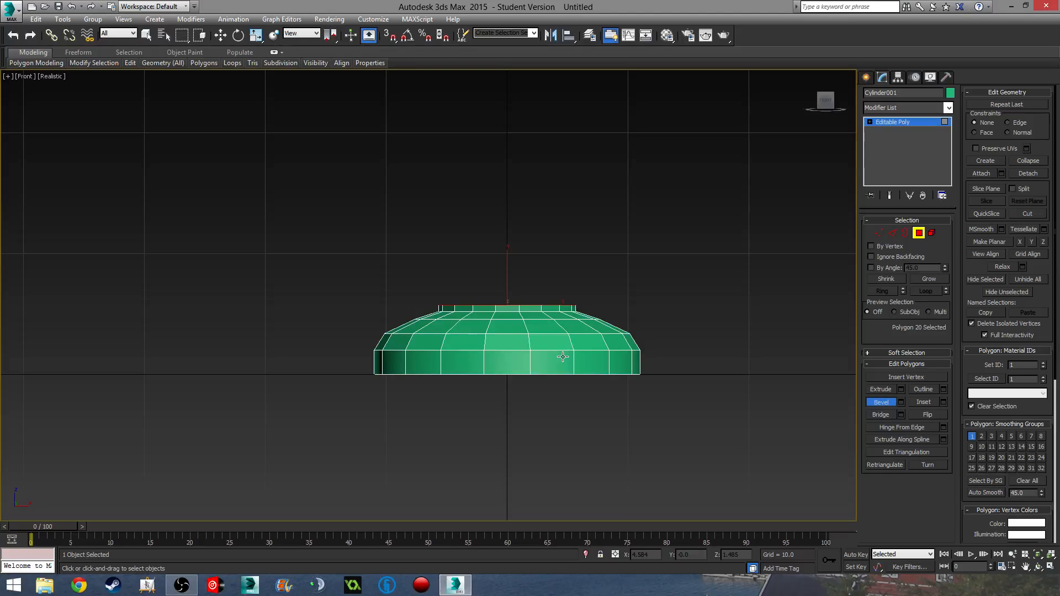
- In Vertex mode, select the top 36 vertices and move them upward along Y
left_click(879, 233)
key("w")
left_click_drag(224, 217, 719, 347)
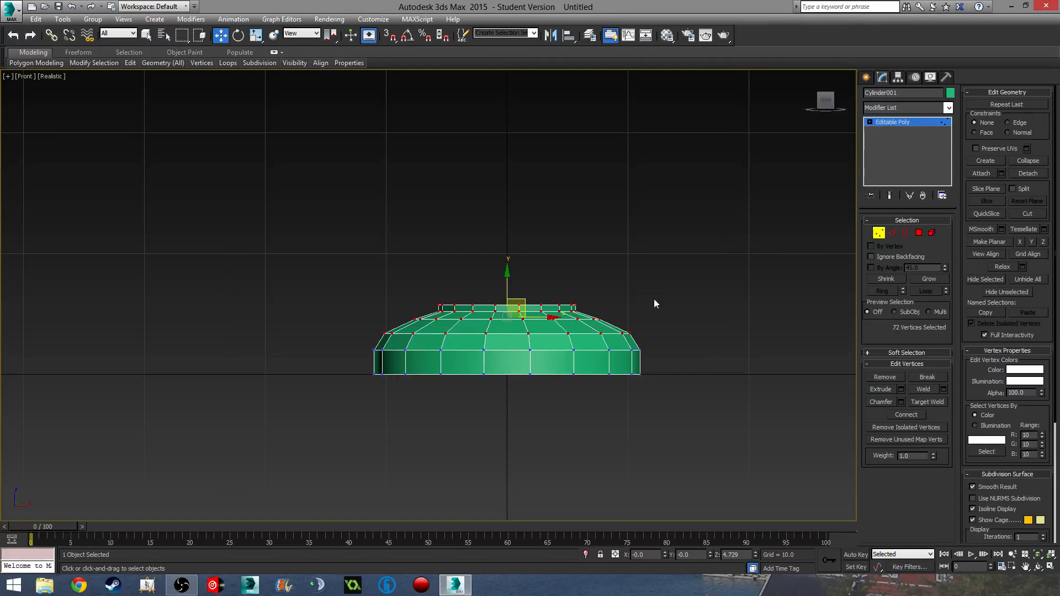
left_click_drag(508, 272, 508, 257)
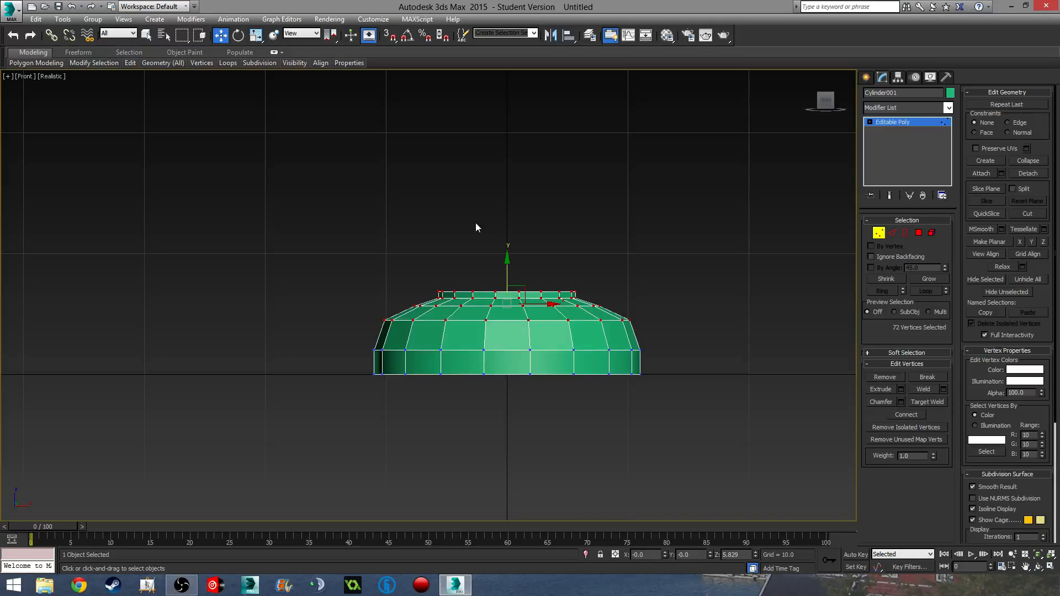
left_click_drag(296, 183, 688, 310)
left_click_drag(513, 263, 473, 241)
left_click_drag(655, 286, 657, 296)
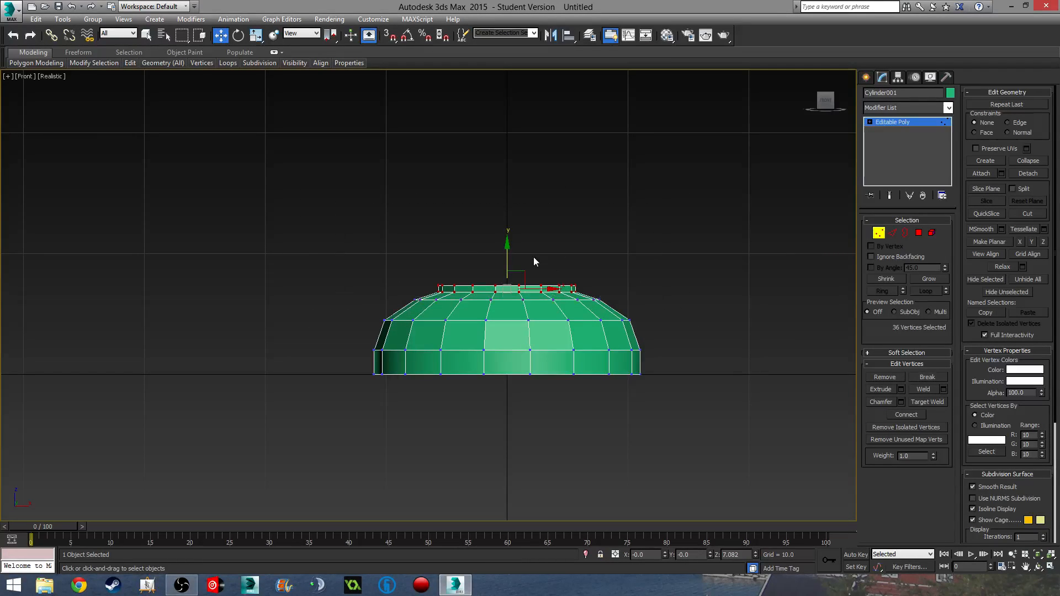
left_click_drag(508, 254, 506, 249)
middle_click_drag(599, 359, 603, 383)
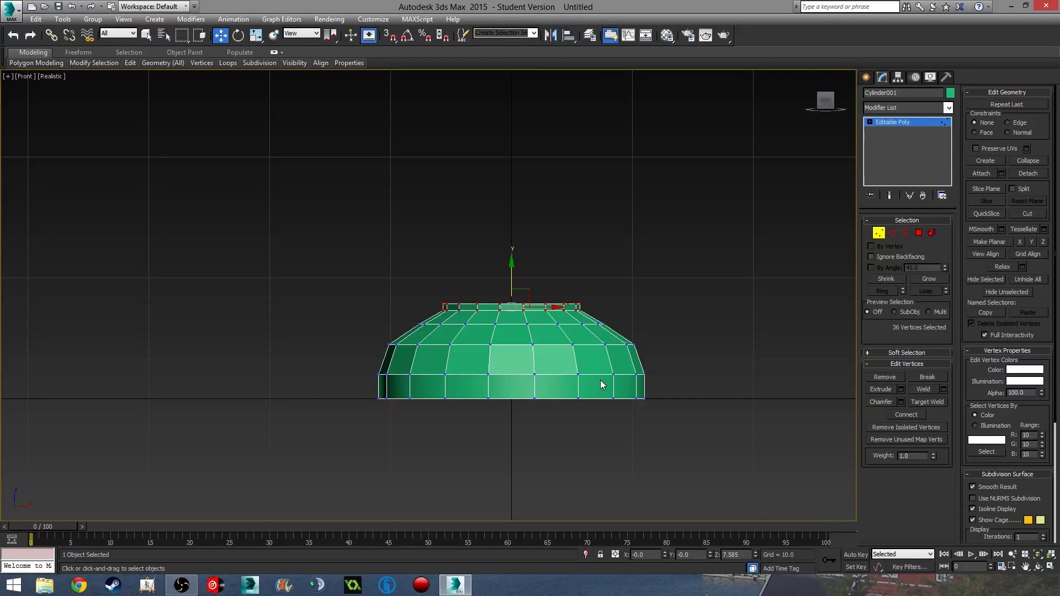
left_click(919, 230)
middle_click_drag(565, 290, 565, 327)
- Bevel the top polygons twice, lifting them and flaring the outline outward
left_click(887, 402)
key("p")
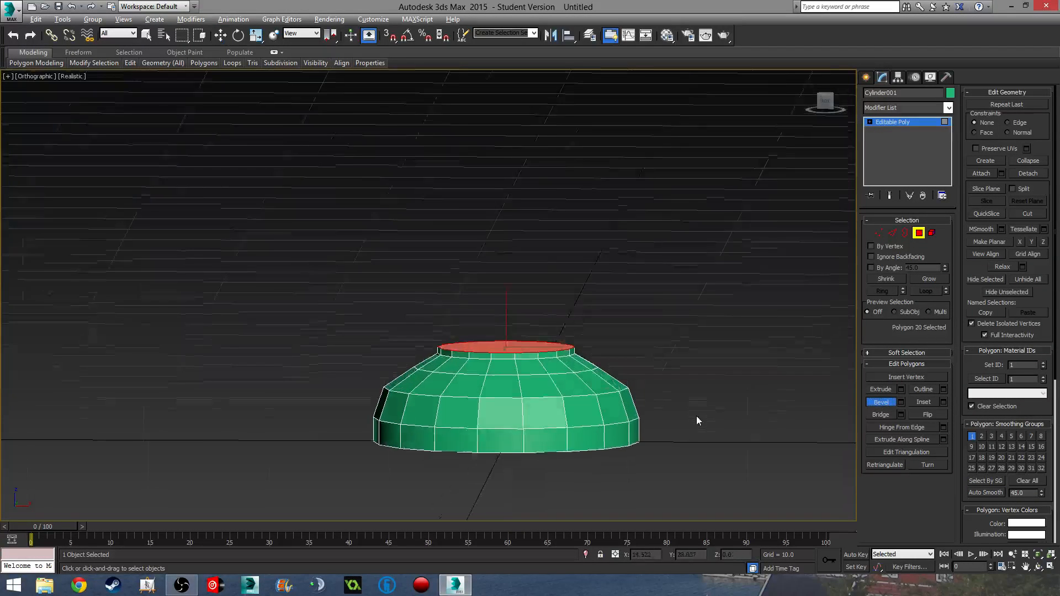
scroll(521, 340, "up", 2)
middle_click_drag(516, 360, 495, 345)
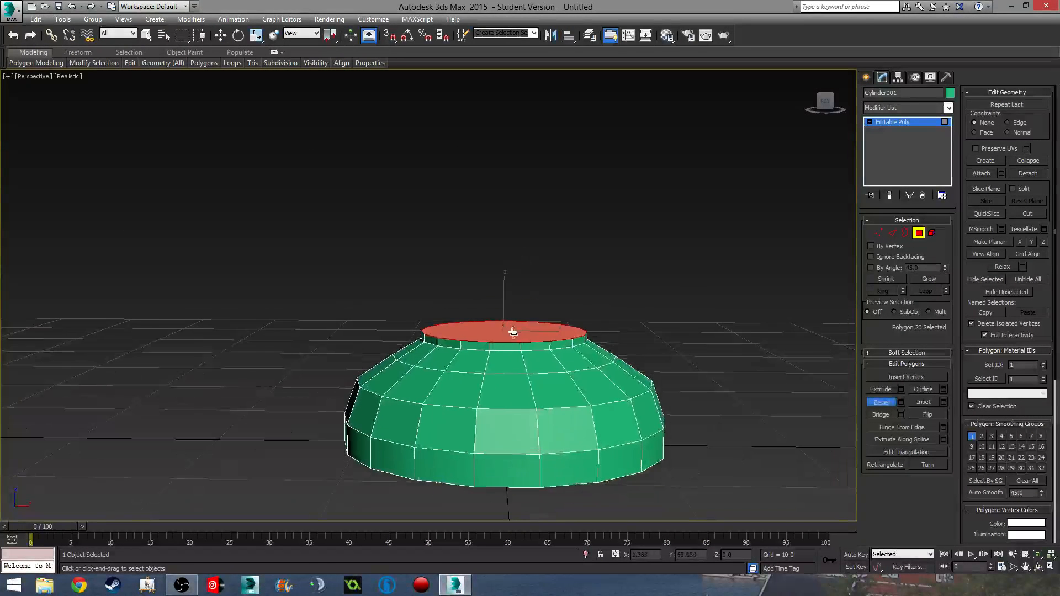
left_click_drag(513, 333, 521, 330)
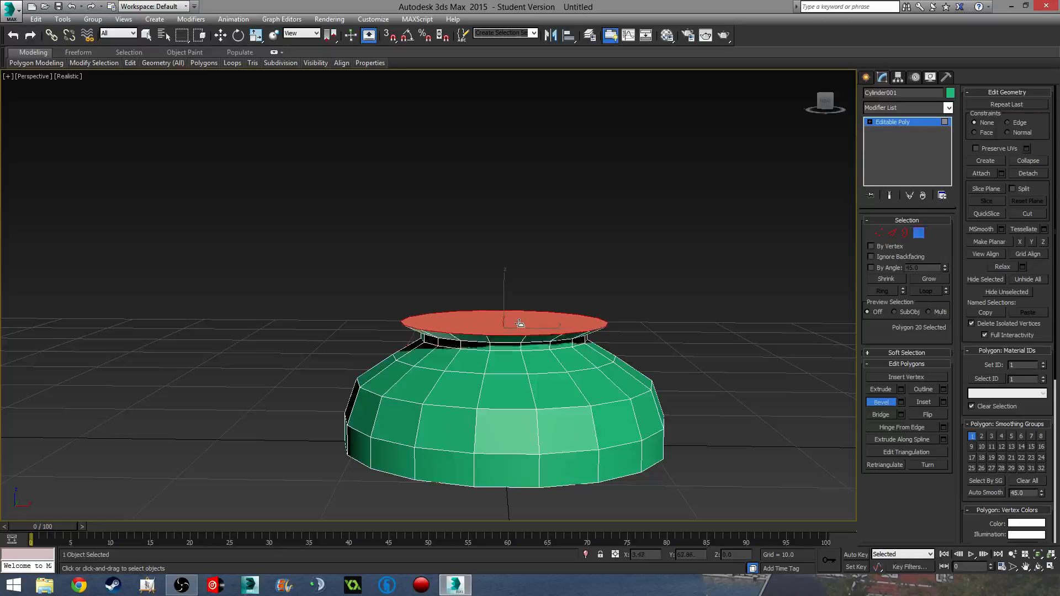
left_click(518, 320)
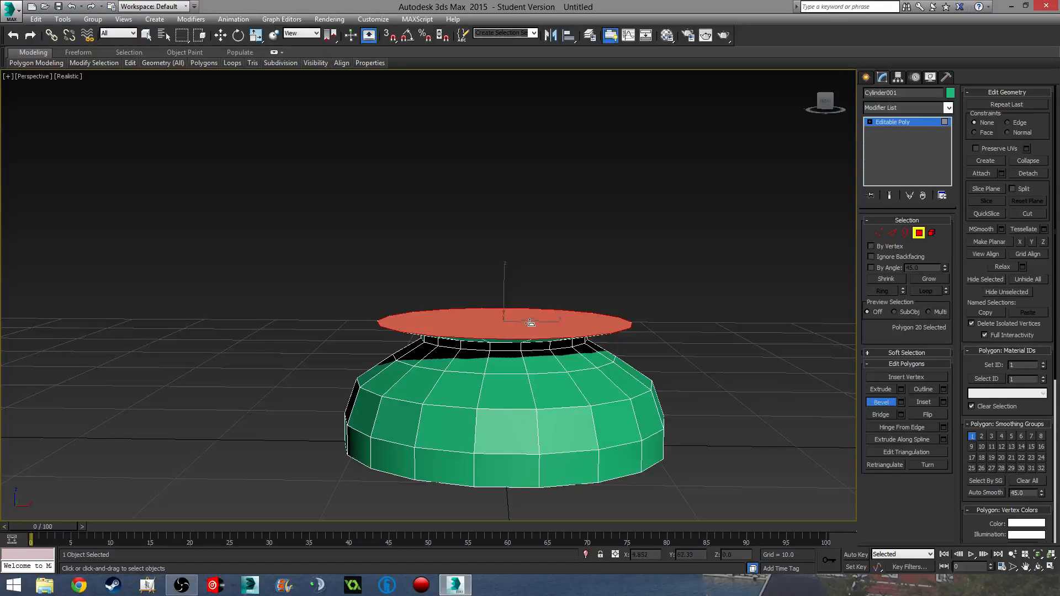
left_click_drag(530, 325, 529, 310)
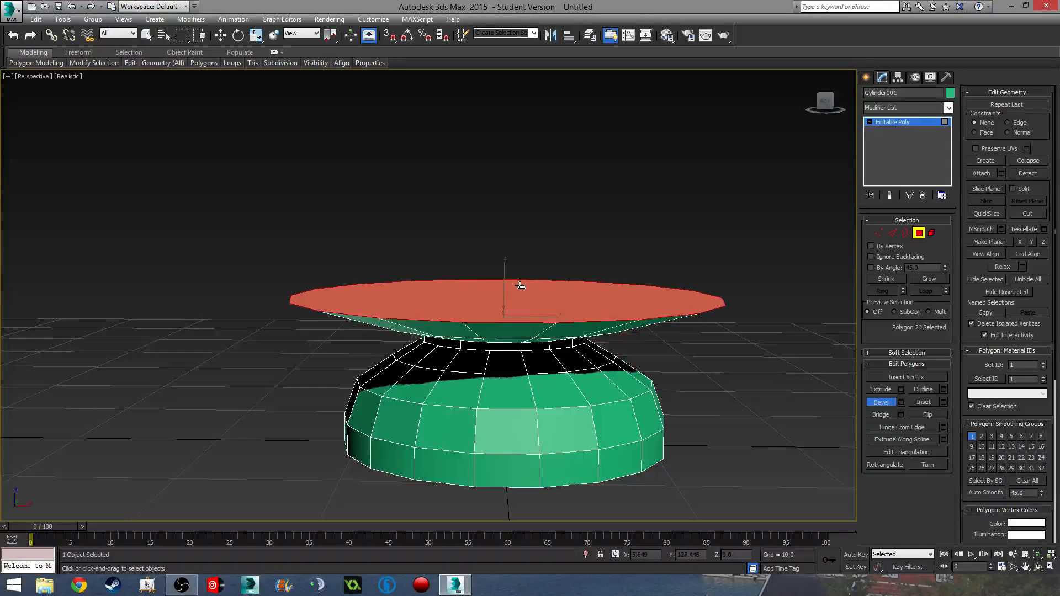
left_click(525, 290)
- Add another raised bevel band, then extrude the top cap upward
left_click_drag(525, 289, 527, 262)
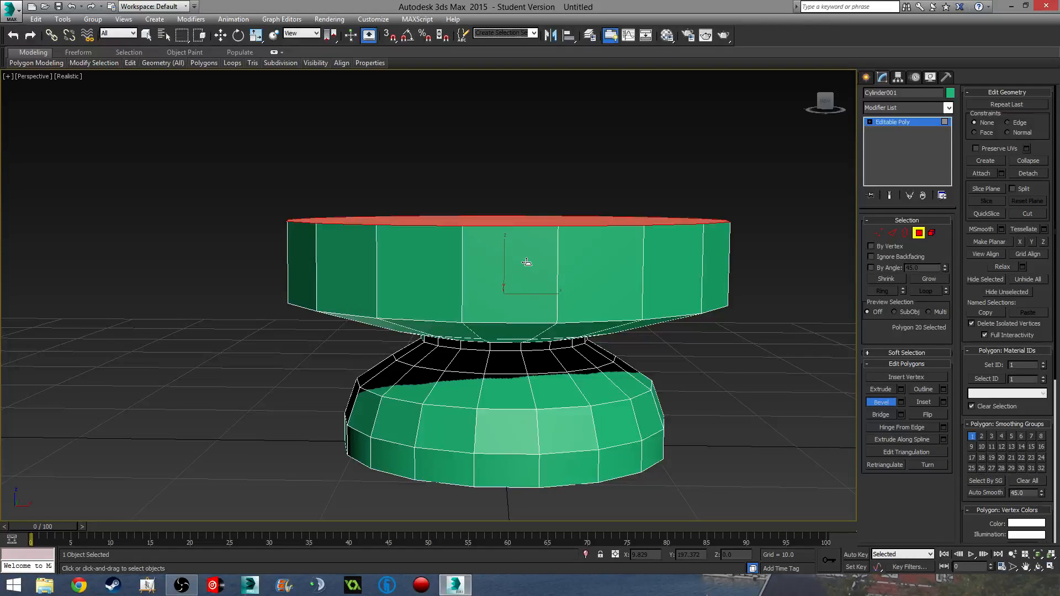
left_click(528, 263)
scroll(556, 356, "down", 6)
middle_click_drag(557, 355, 490, 367)
scroll(524, 368, "up", 5)
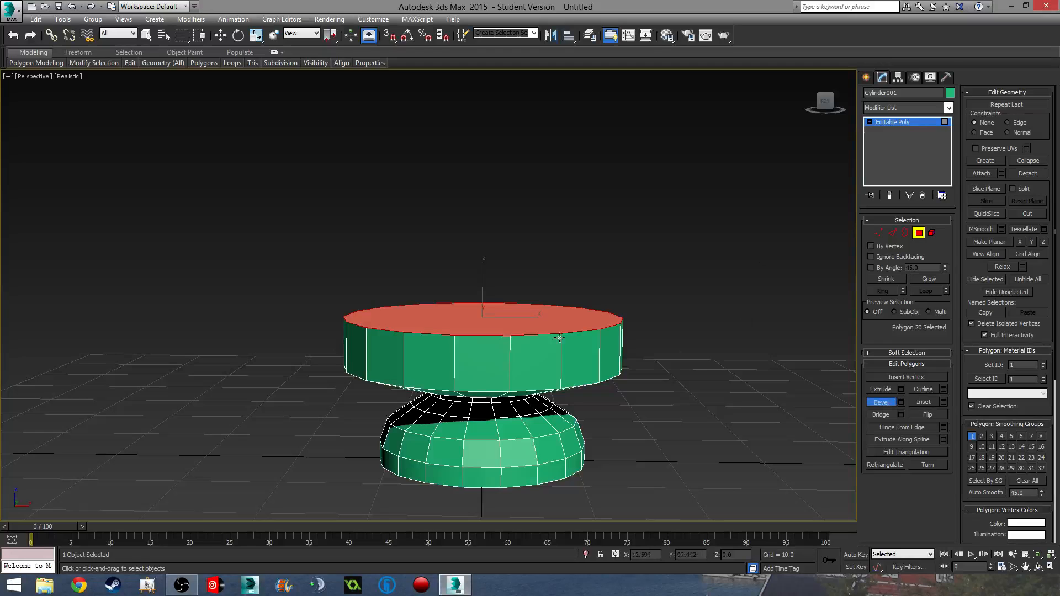
left_click(882, 390)
mouse_move(492, 315)
left_mouse_down()
mouse_move(498, 294)
mouse_move(499, 310)
left_mouse_up()
- Lower the top cap slightly and inset it by 0.3
key("w")
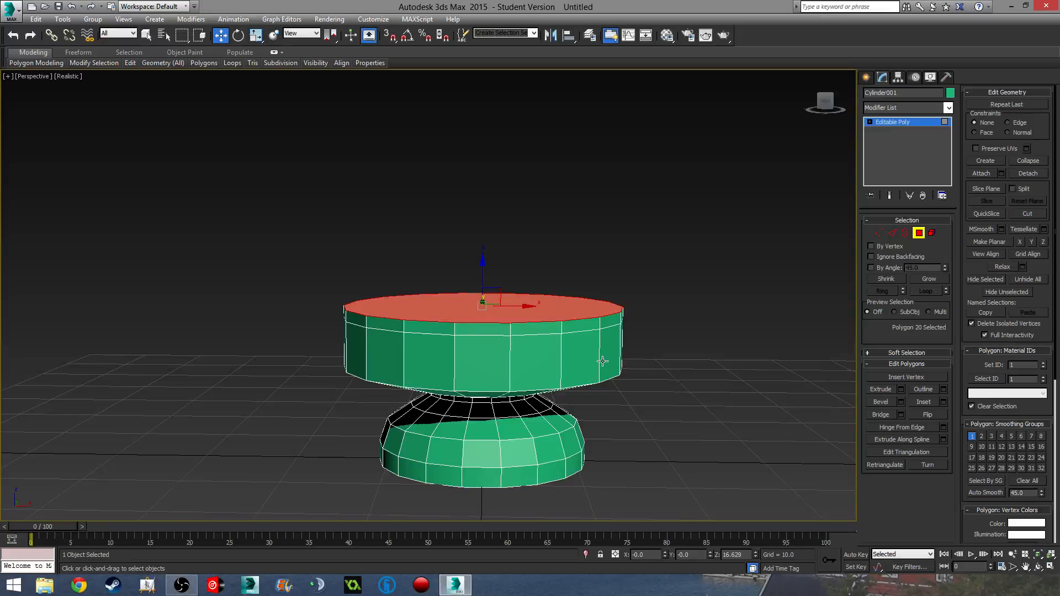
left_click_drag(603, 362, 611, 370)
left_click(943, 404)
middle_click_drag(594, 356, 626, 390)
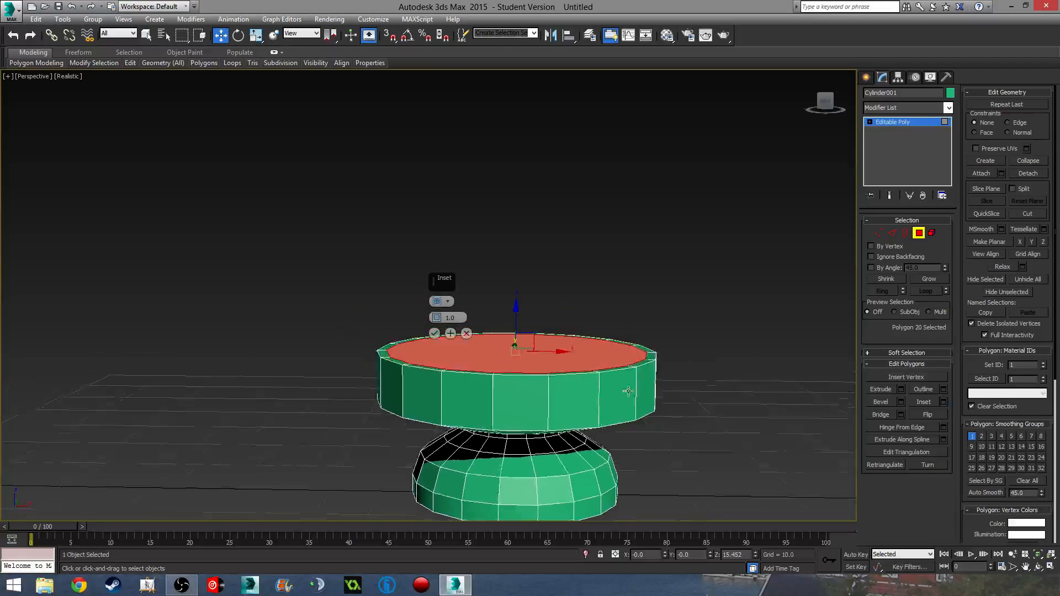
scroll(618, 384, "up", 4)
left_click_drag(438, 320, 445, 322)
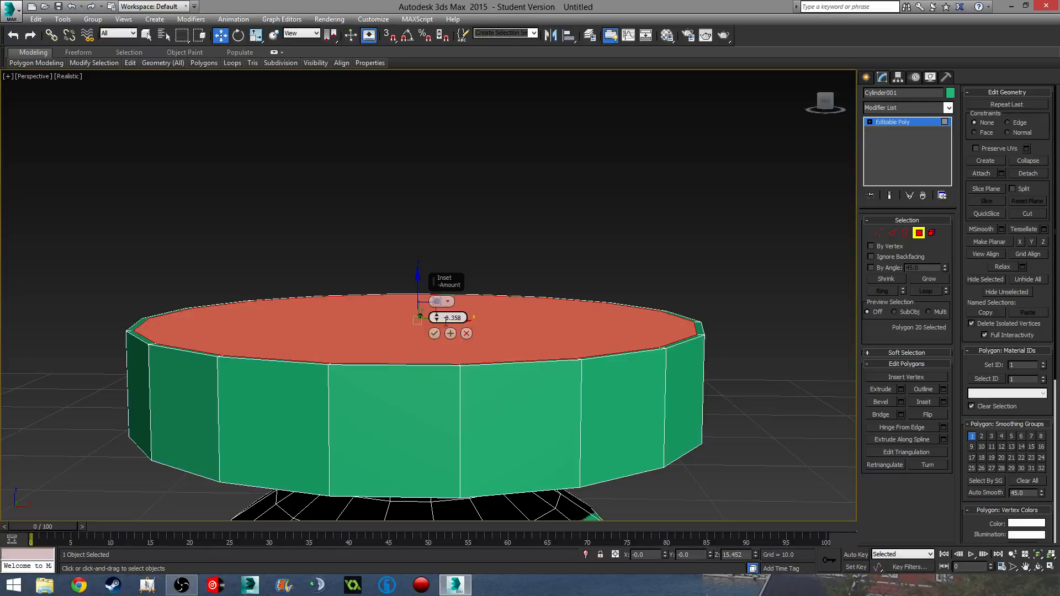
left_click(450, 318)
type("0.3")
left_click(437, 334)
scroll(513, 437, "down", 8)
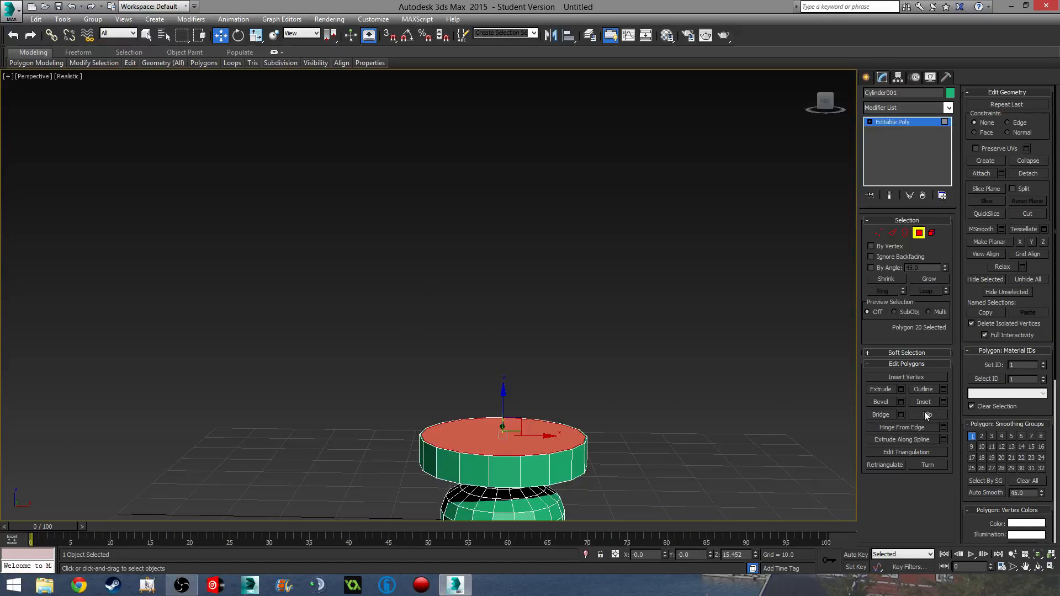
- Extrude the top cap upward about 44.6 units into a tall column
left_click(902, 392)
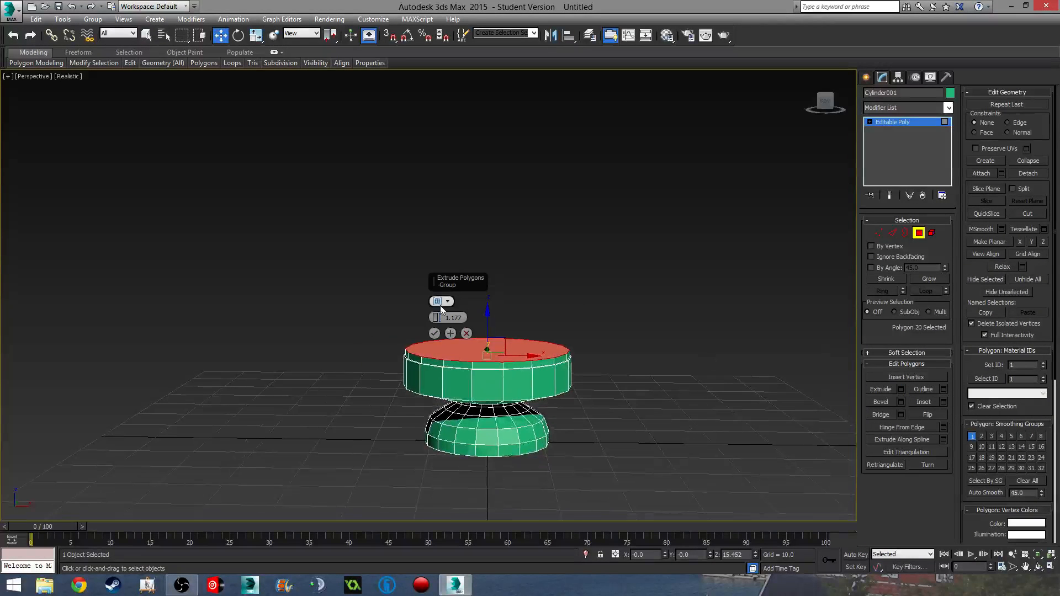
left_click_drag(437, 318, 558, 235)
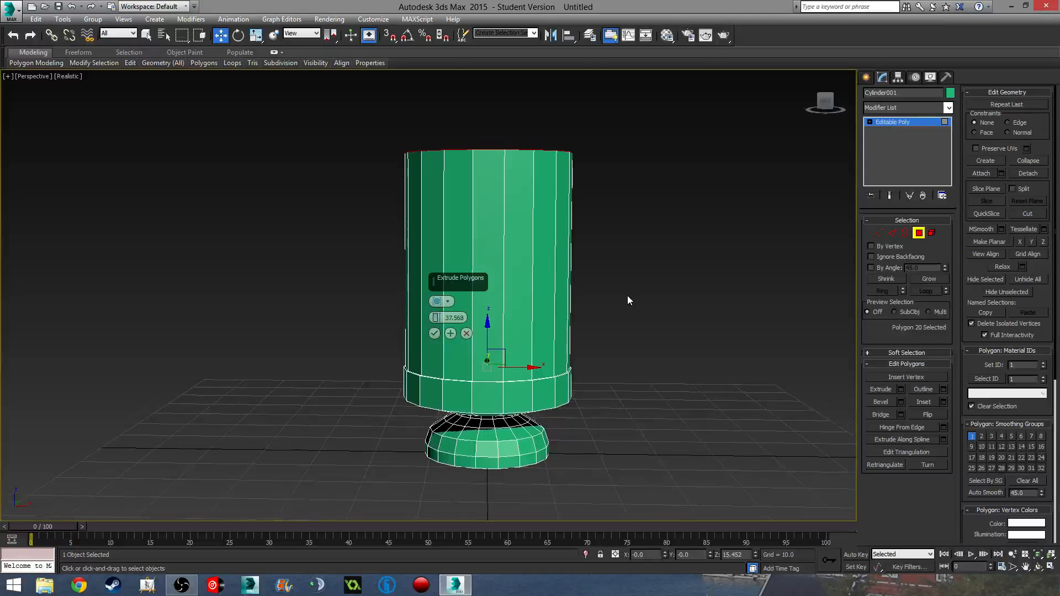
key("f")
scroll(580, 364, "up", 5)
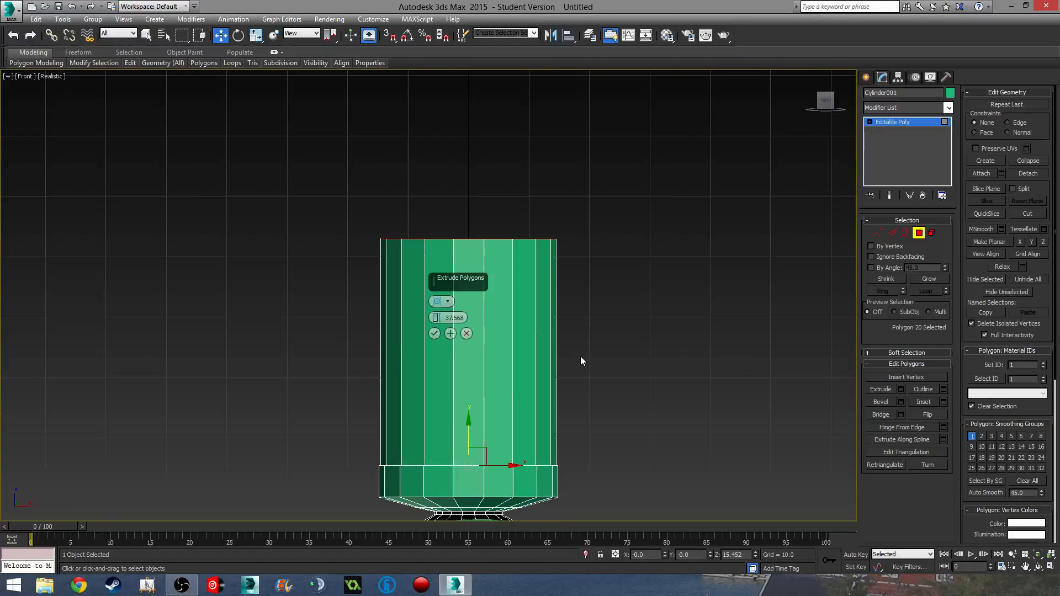
left_click_drag(436, 318, 438, 273)
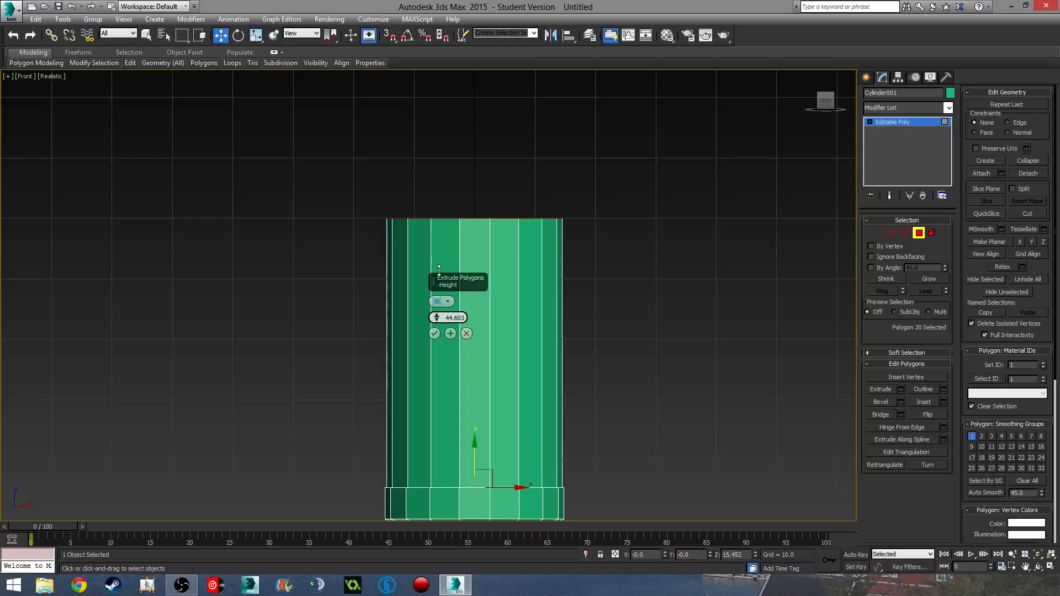
left_click(900, 402)
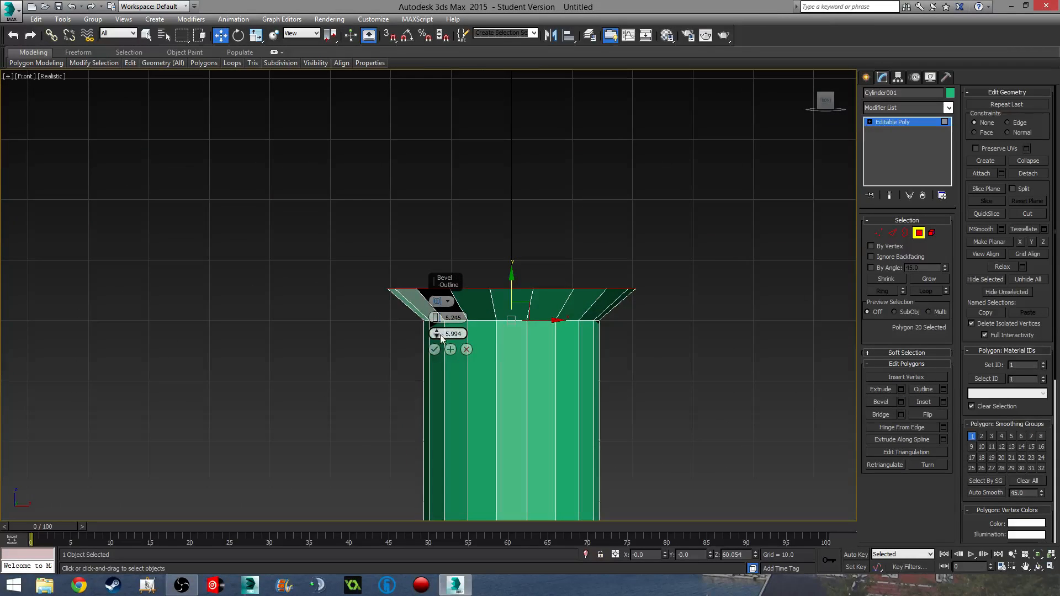
mouse_move(438, 335)
left_mouse_down()
mouse_move(440, 367)
mouse_move(441, 343)
left_mouse_up()
left_click(466, 350)
middle_click_drag(684, 327, 695, 364)
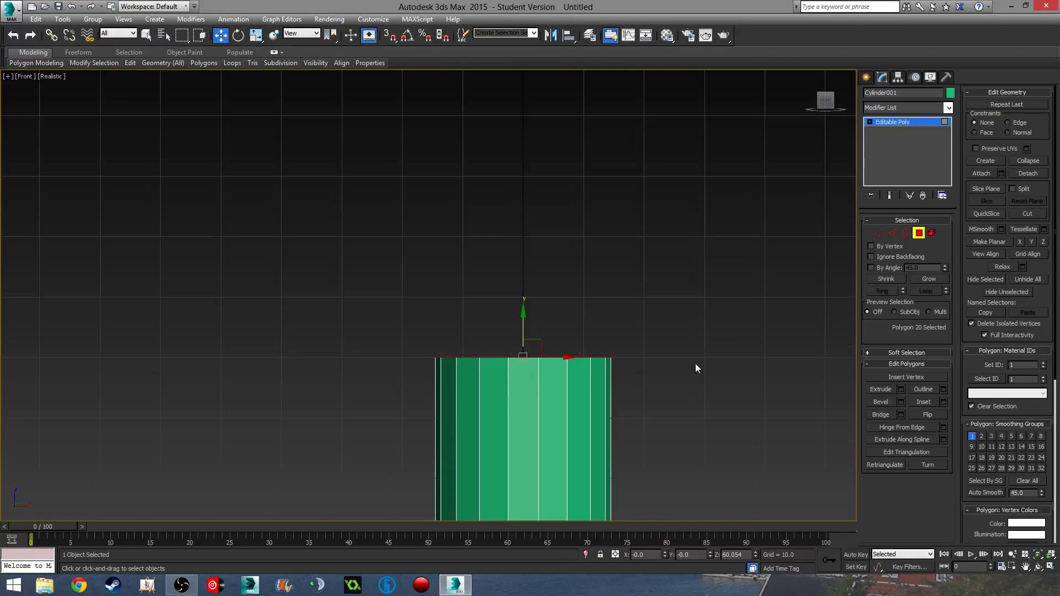
left_click(879, 403)
middle_click_drag(512, 360, 434, 327)
key("p")
left_click_drag(434, 327, 436, 305)
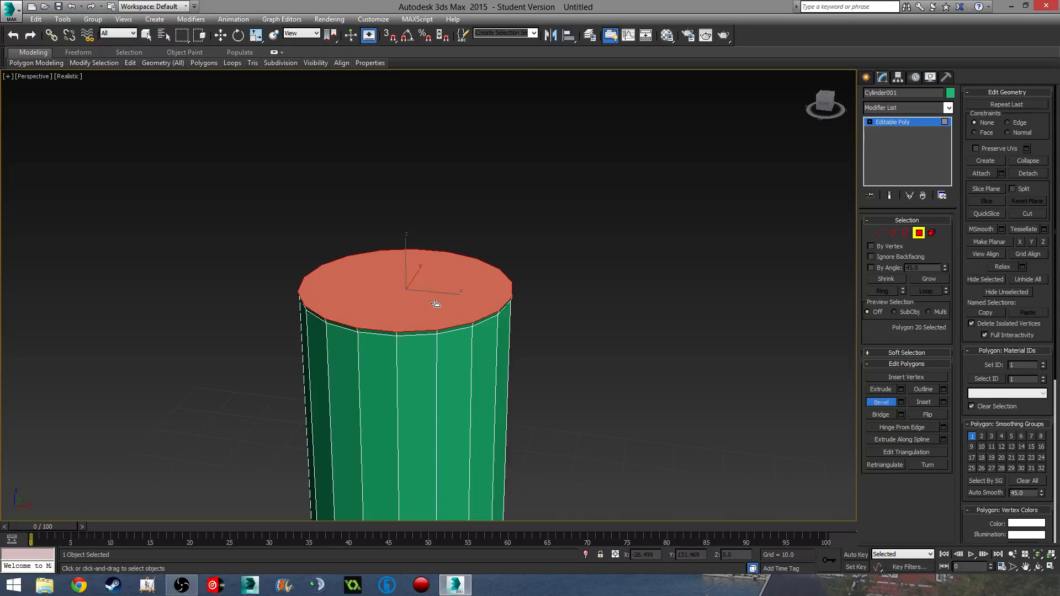
left_click(436, 304)
left_click_drag(433, 308, 429, 295)
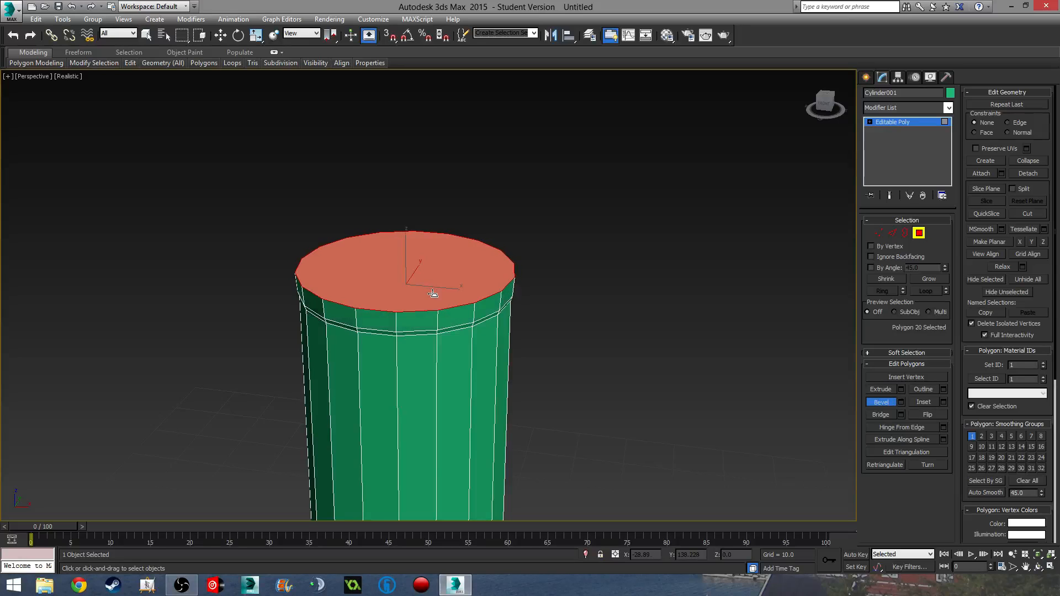
left_click(433, 294)
middle_click_drag(424, 364, 455, 284)
scroll(454, 284, "down", 4)
middle_click_drag(493, 356, 470, 334, "alt")
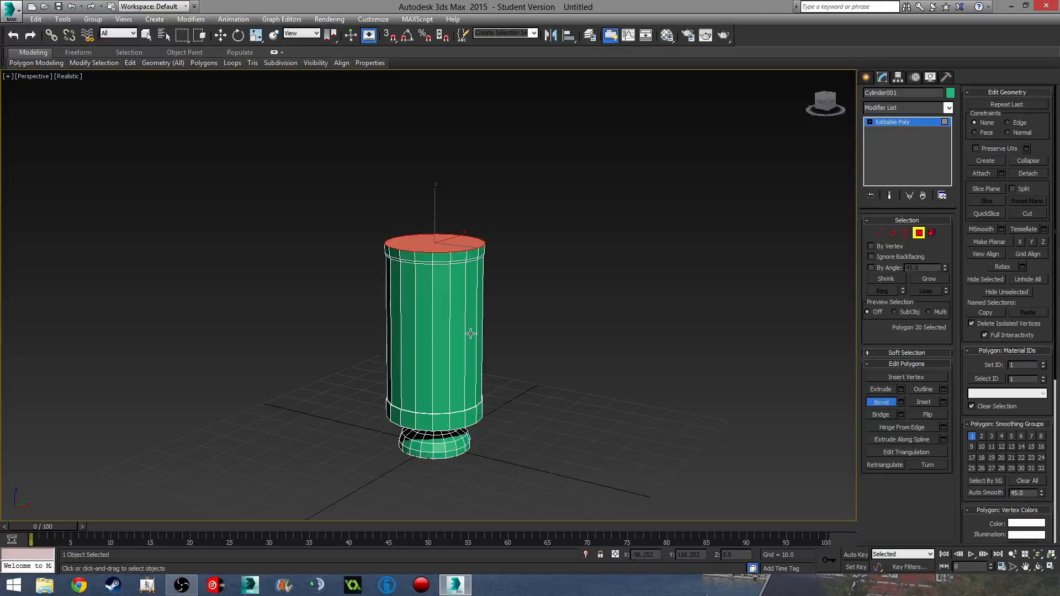
middle_click_drag(453, 352, 513, 322)
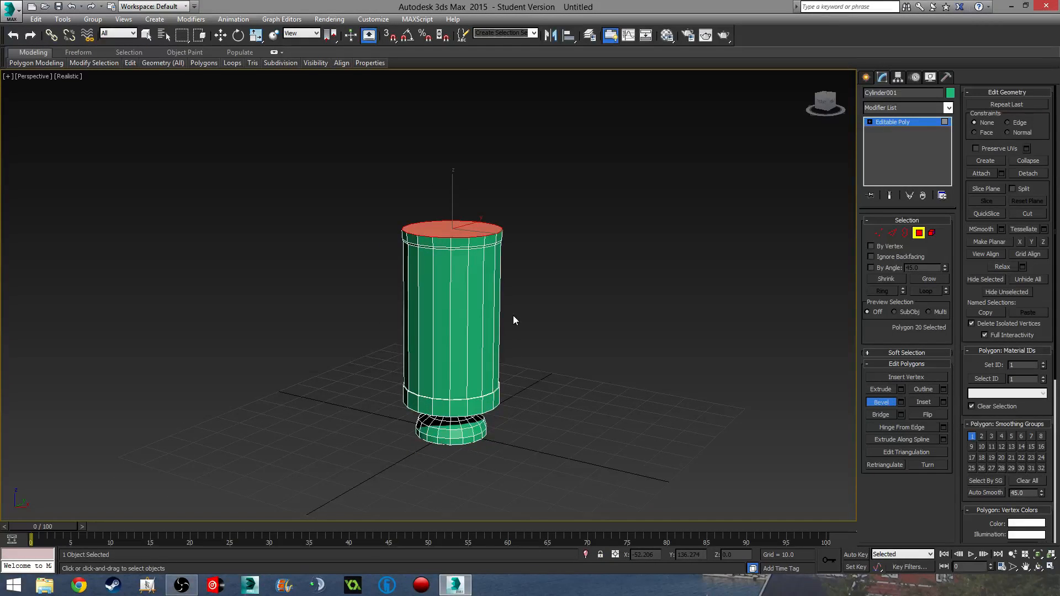
scroll(462, 285, "up", 6)
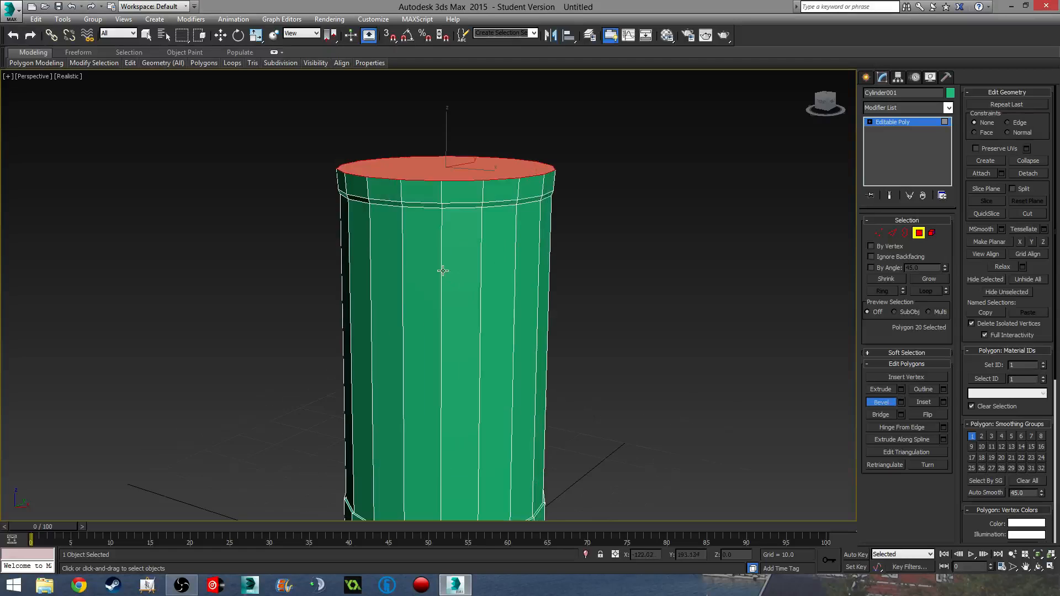
middle_click_drag(425, 302, 460, 208, "alt")
key("ctrl+z")
key("ctrl+z")
scroll(459, 209, "down", 4)
middle_click_drag(454, 262, 448, 301)
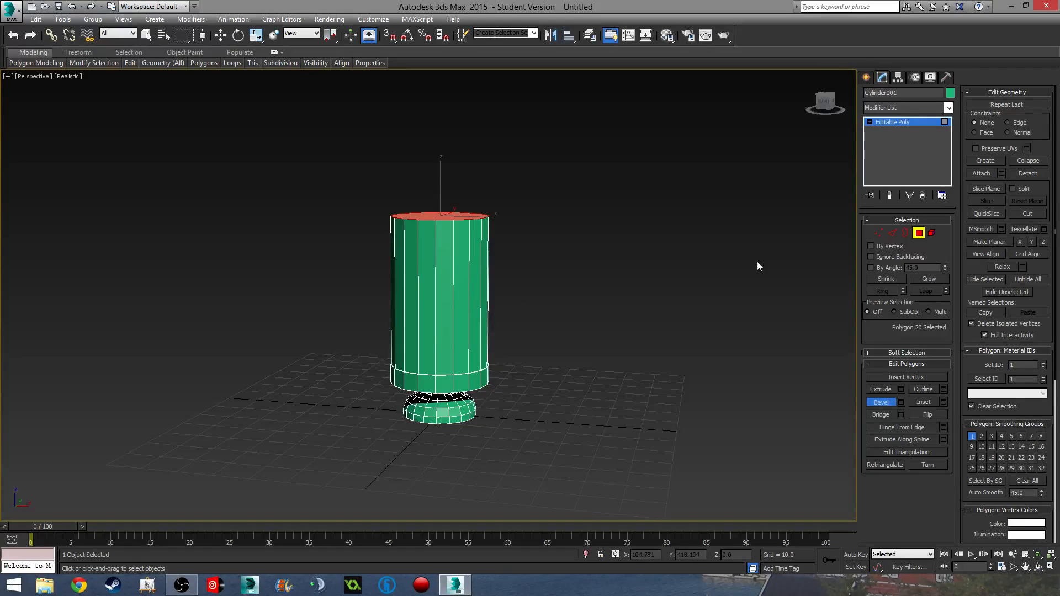
scroll(473, 264, "up", 4)
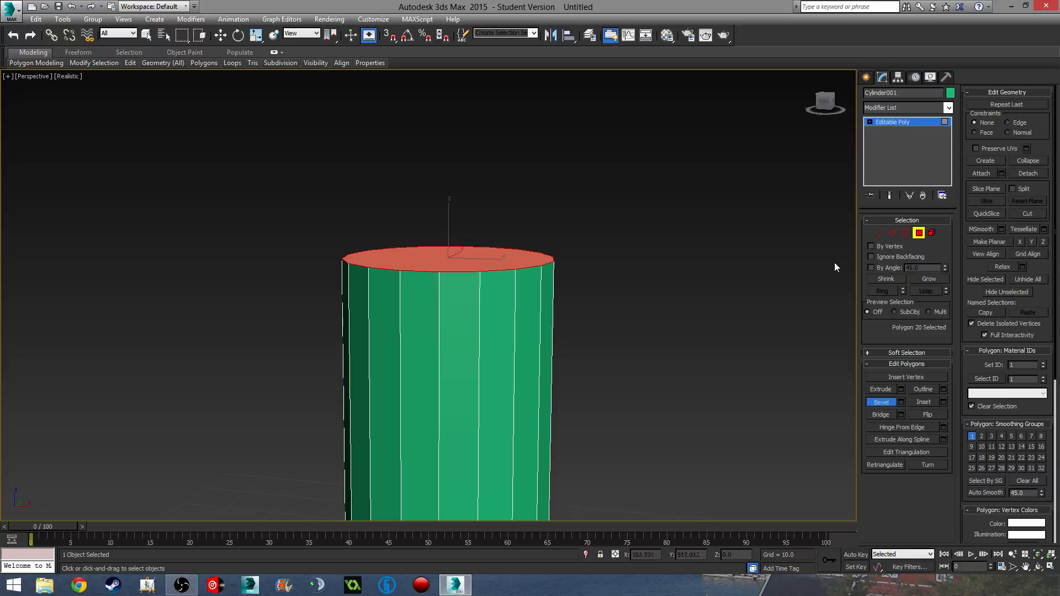
- Connect the upper body's vertical edges with a new horizontal edge ring
left_click(893, 233)
middle_click_drag(722, 284, 711, 254)
key("f")
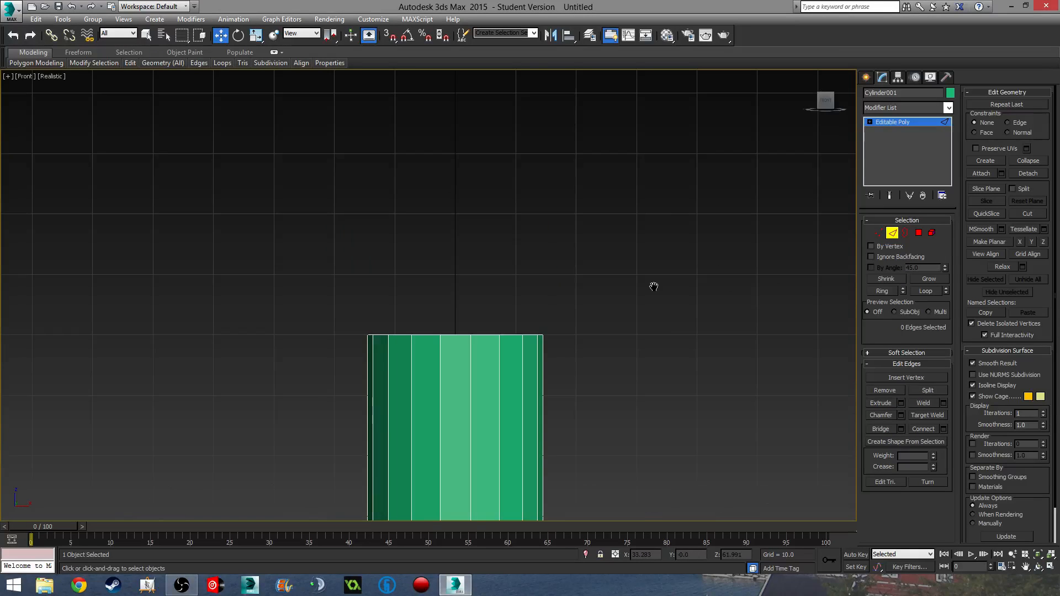
middle_click_drag(653, 287, 625, 115)
scroll(650, 285, "down", 4)
left_click_drag(650, 286, 478, 312)
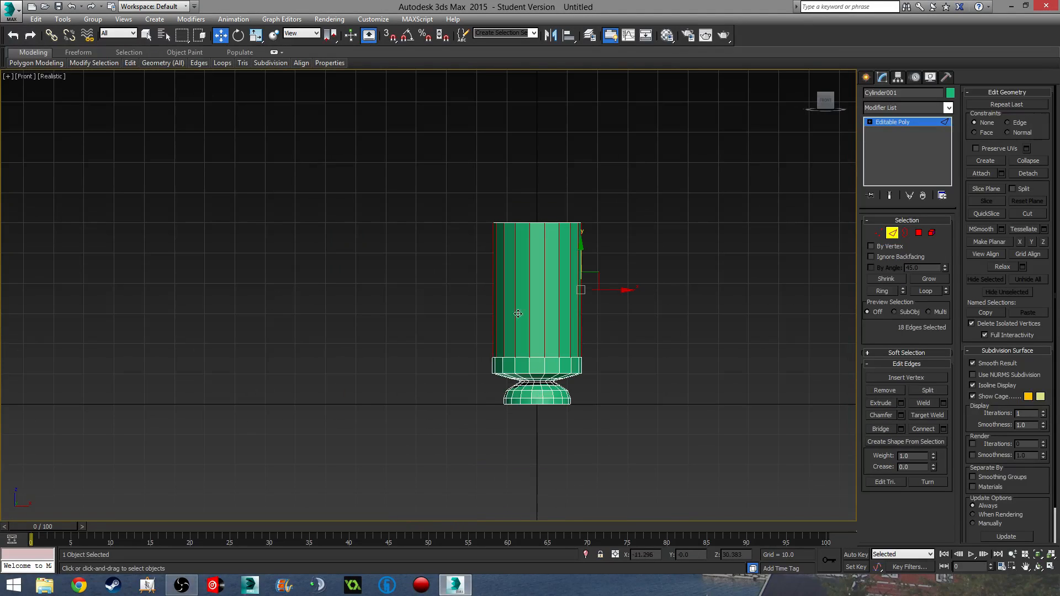
left_click(944, 429)
left_click(436, 351)
middle_click_drag(436, 352, 538, 337)
- Scale the new middle edge ring slightly wider
key("r")
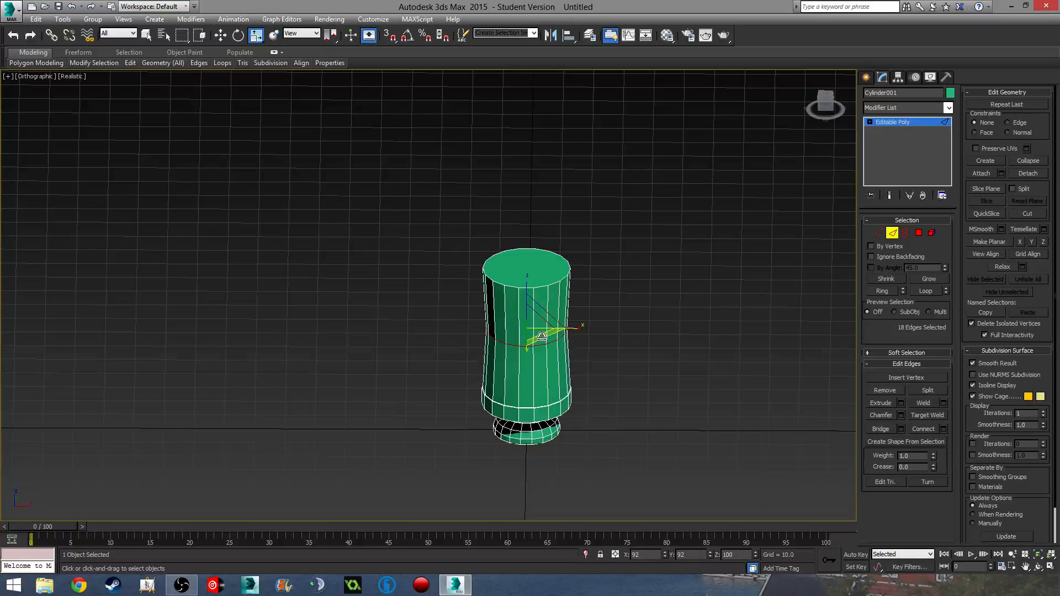
left_click_drag(541, 337, 541, 335)
middle_click_drag(541, 335, 575, 370, "alt")
scroll(521, 315, "up", 5)
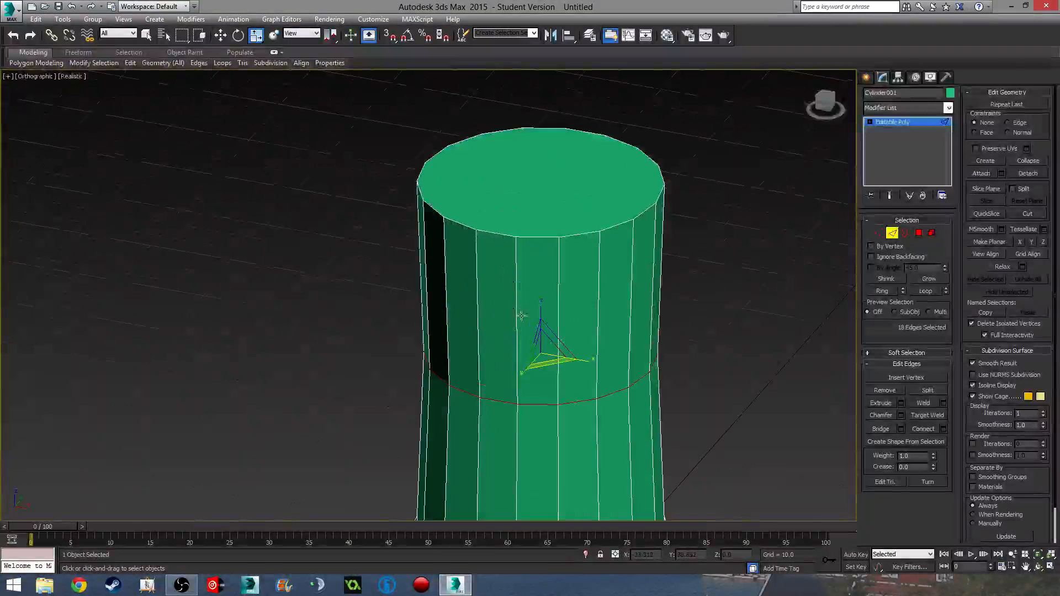
middle_click_drag(612, 313, 593, 369)
scroll(602, 391, "down", 3)
middle_click_drag(687, 402, 635, 281)
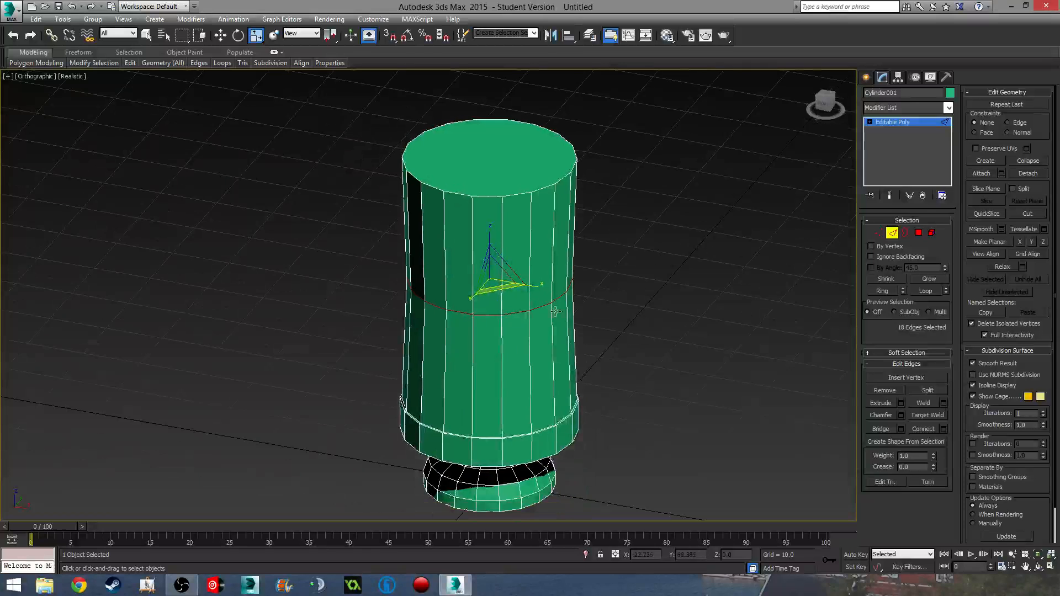
middle_click_drag(630, 211, 648, 284)
- Select the top cap polygon and extrude it upward by a height of 5.0
left_click(919, 232)
left_click(517, 243)
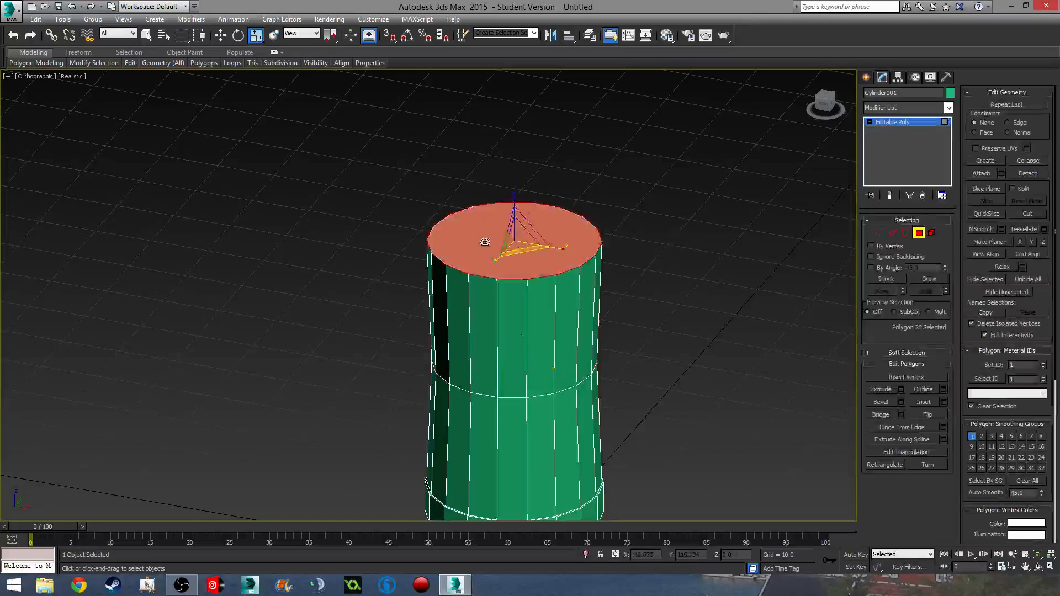
left_click(901, 389)
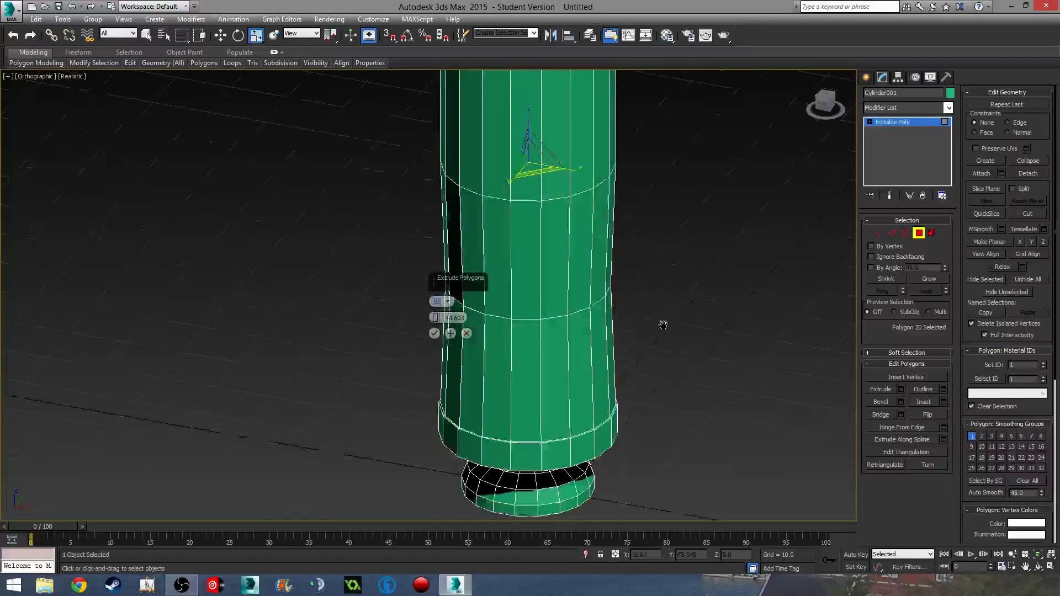
scroll(647, 327, "down", 4)
key("f")
middle_click_drag(647, 327, 586, 288)
scroll(577, 315, "down", 4)
scroll(607, 320, "down", 2)
scroll(506, 306, "up", 4)
scroll(505, 306, "up", 1)
left_click_drag(436, 318, 440, 549)
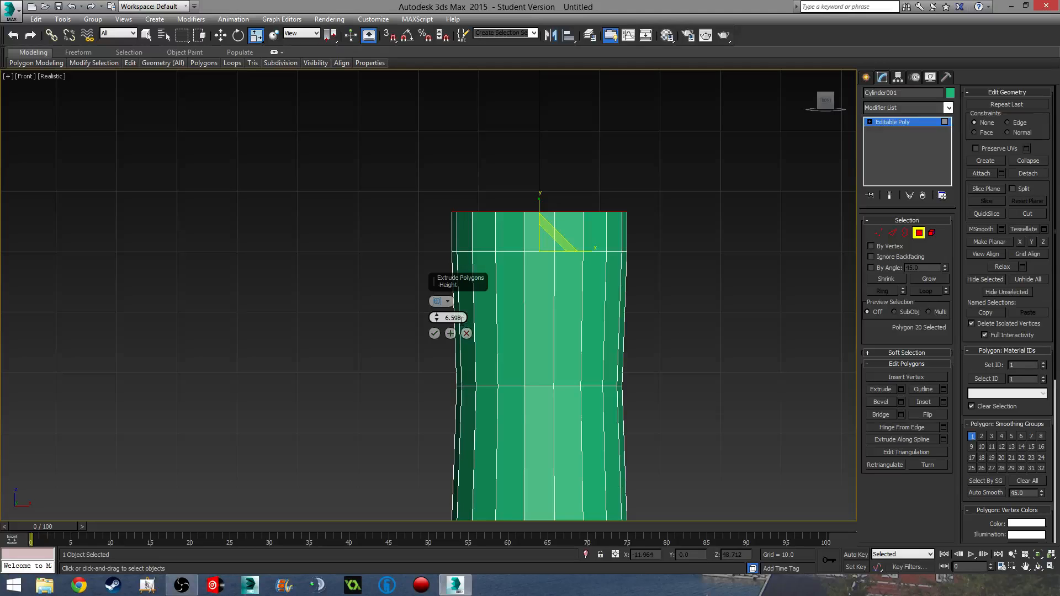
type("5.0")
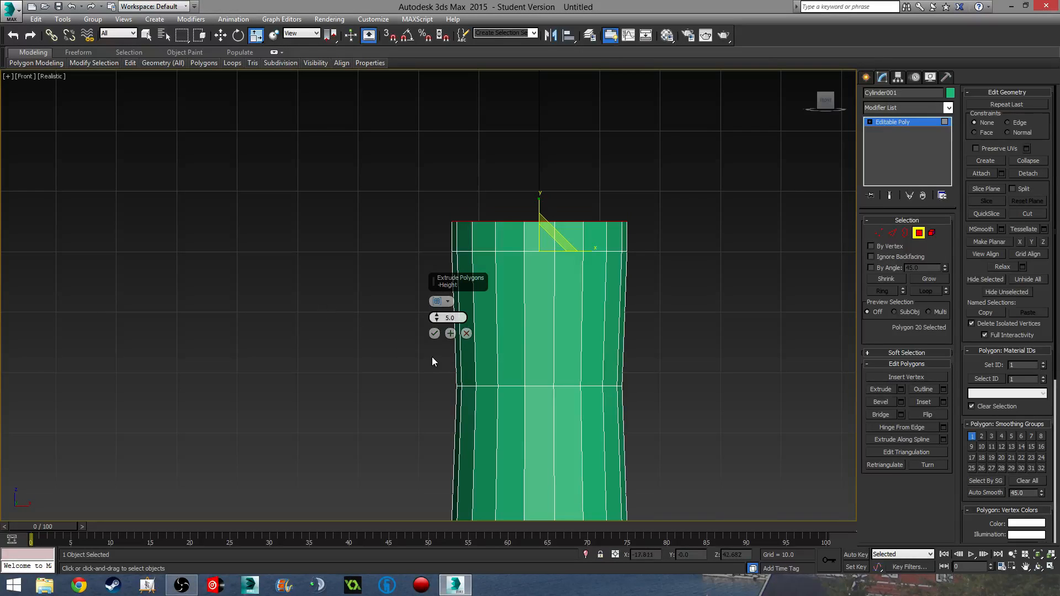
left_click(433, 334)
- Scale the new top face up to about 104% to flare the rim
middle_click_drag(593, 345, 547, 225, "alt")
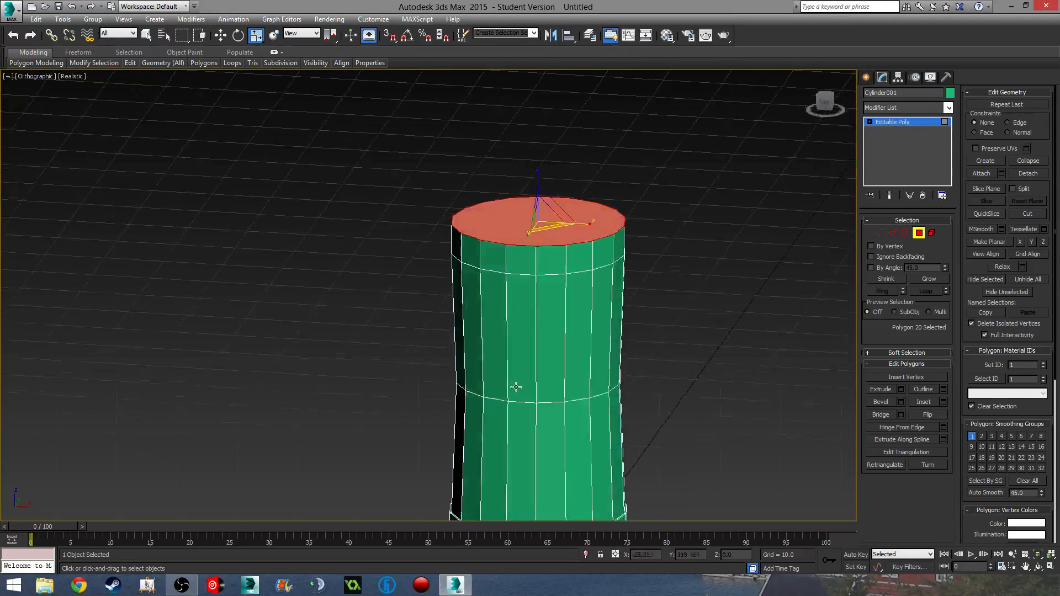
left_click_drag(555, 230, 558, 230)
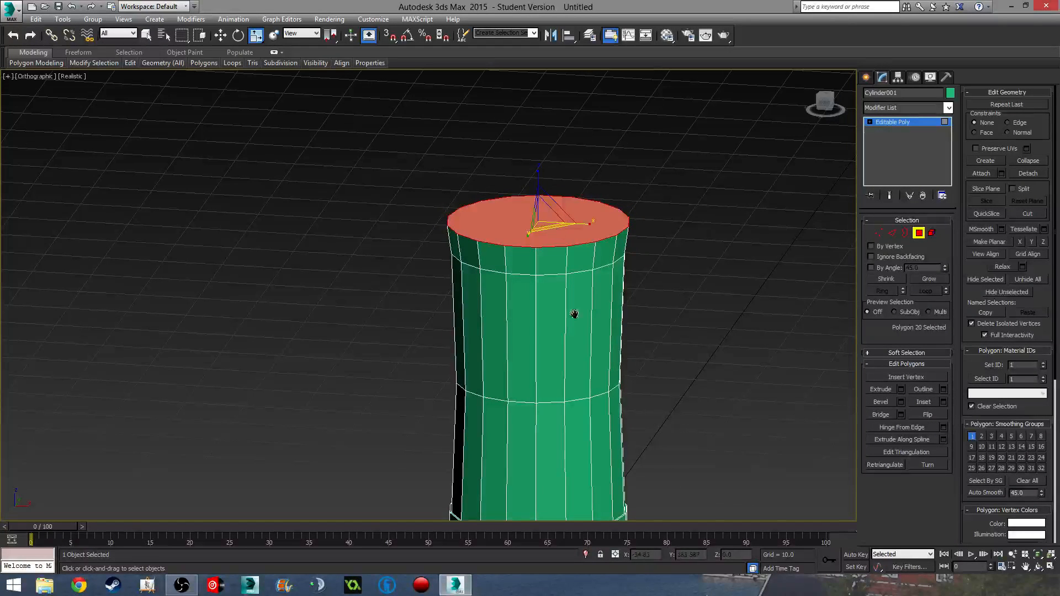
middle_click_drag(573, 313, 502, 275, "alt")
- In the front view, select only the horizontal edge loop around the cylinder's middle
left_click(917, 237)
left_click(645, 322)
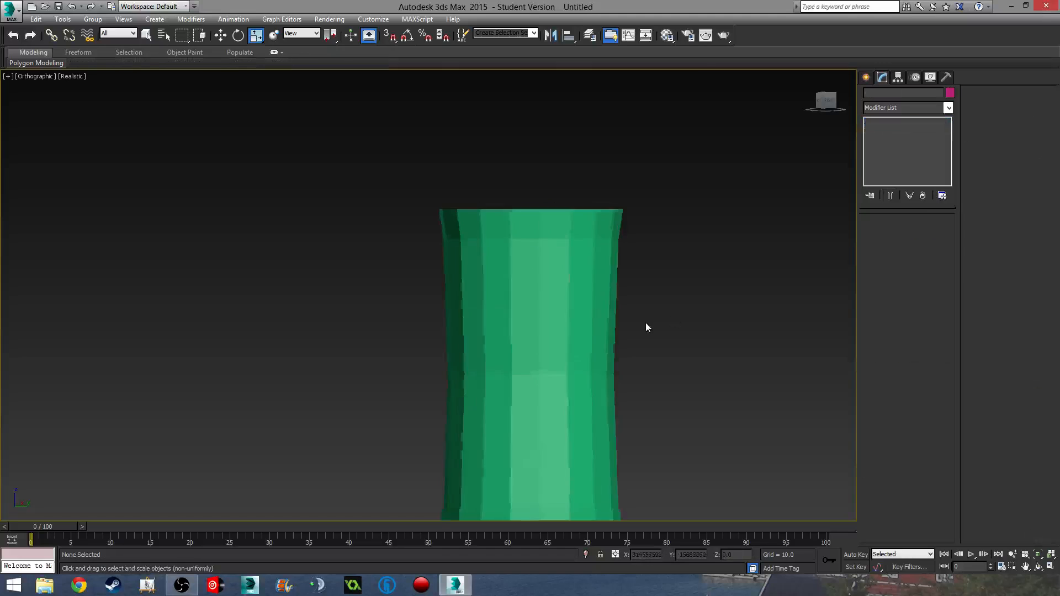
middle_click_drag(645, 322, 622, 232)
key("f")
scroll(642, 290, "down", 6)
middle_click_drag(641, 289, 544, 287)
scroll(541, 286, "up", 5)
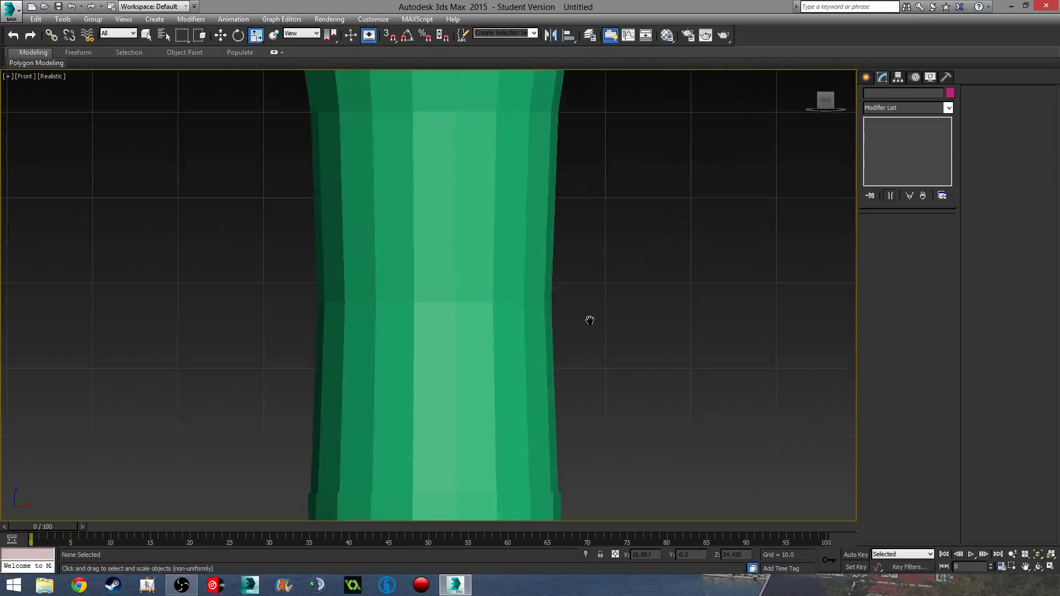
scroll(589, 319, "down", 1)
left_click(591, 304)
left_click(892, 232)
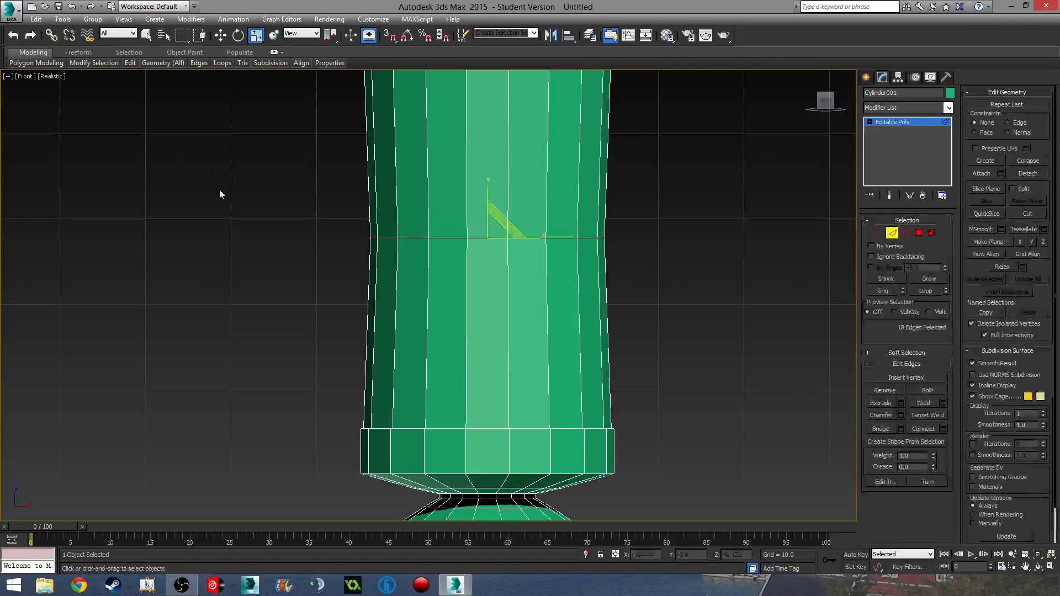
left_click_drag(221, 194, 790, 256)
left_click_drag(698, 177, 154, 186)
left_click_drag(166, 273, 729, 292, "alt")
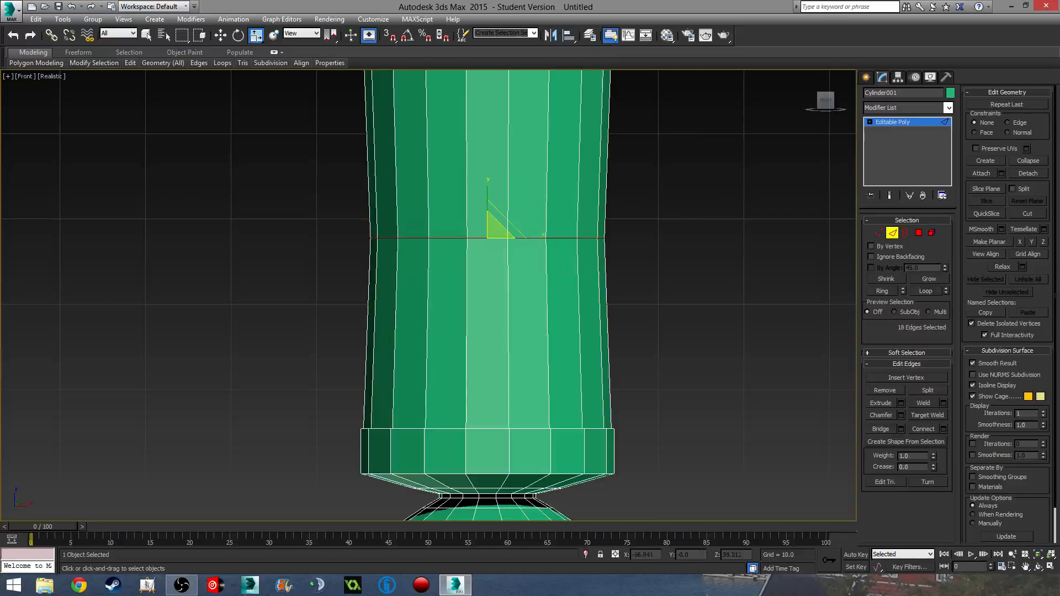
middle_click_drag(754, 293, 750, 322)
- Chamfer the middle edge loop by 2.486 with 2 segments
left_click(902, 416)
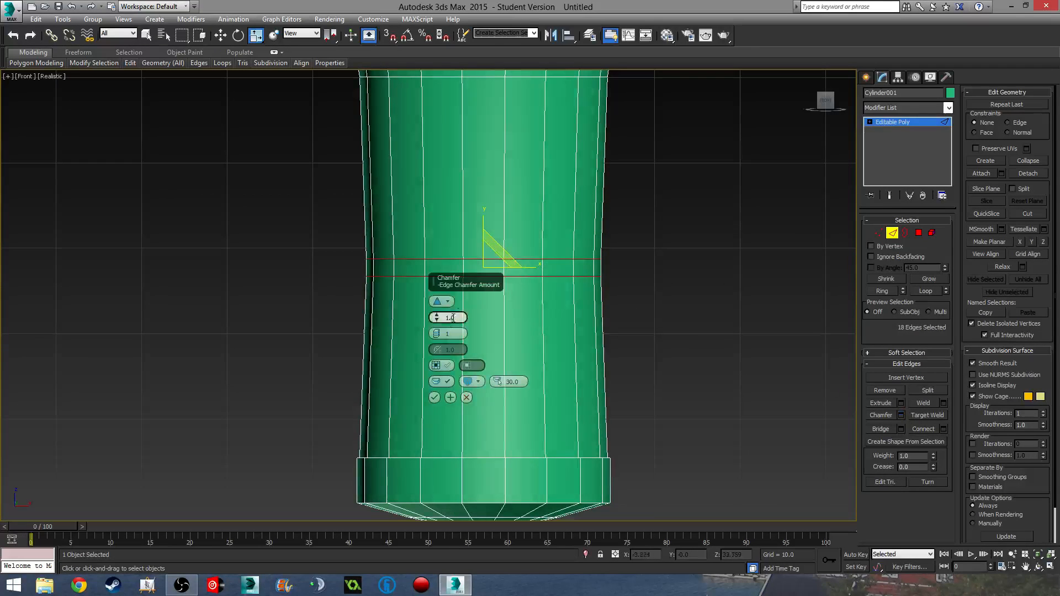
left_click_drag(436, 319, 440, 327)
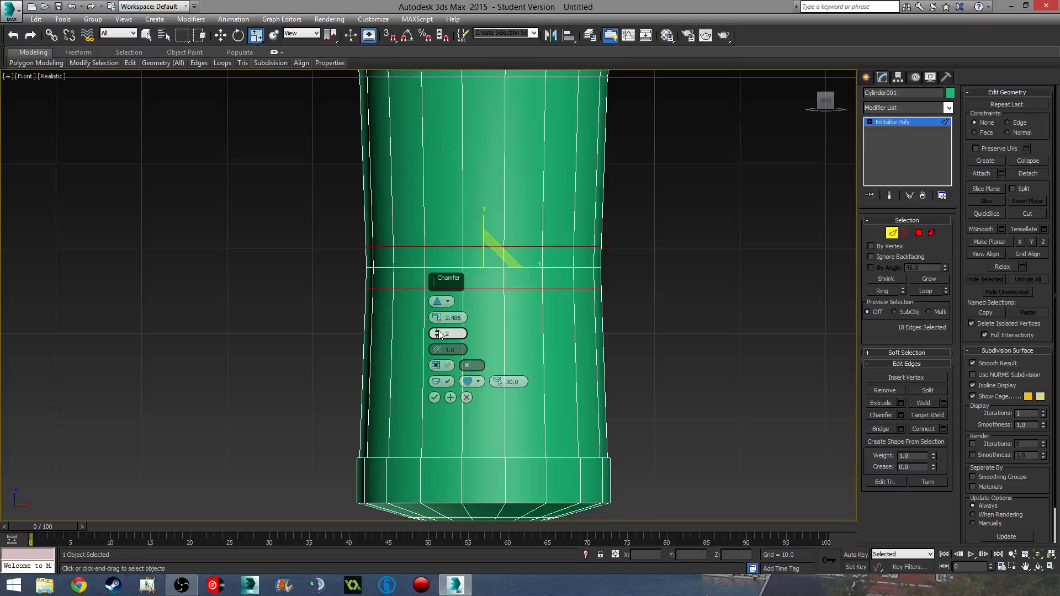
left_click(434, 398)
- Select the edge loop just below the rim and chamfer it by 2.486 as well
middle_click_drag(490, 277, 445, 470)
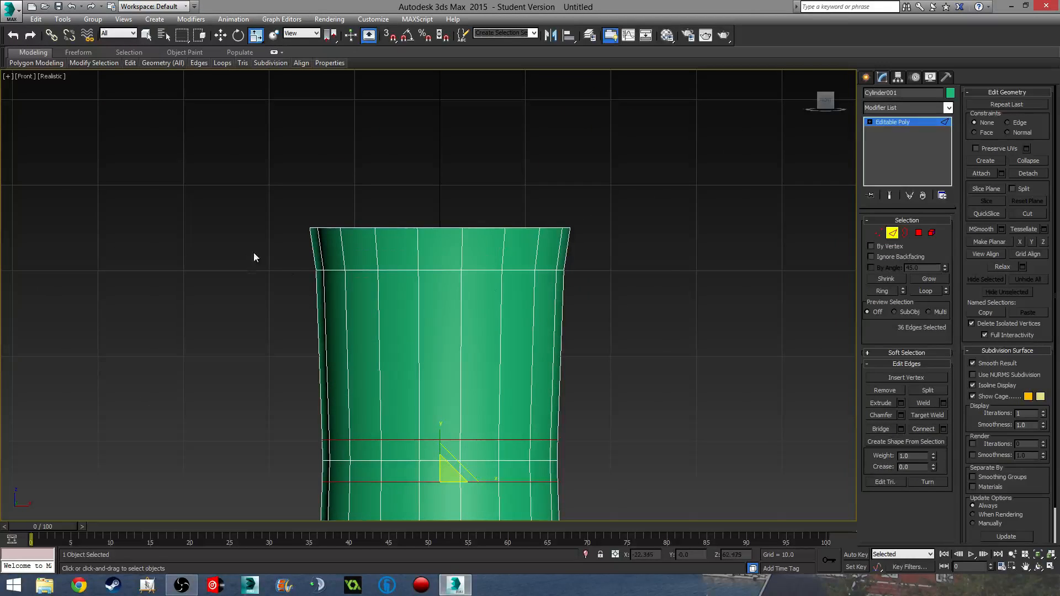
left_click_drag(254, 253, 45, 324)
left_click_drag(598, 245, 20, 253, "alt")
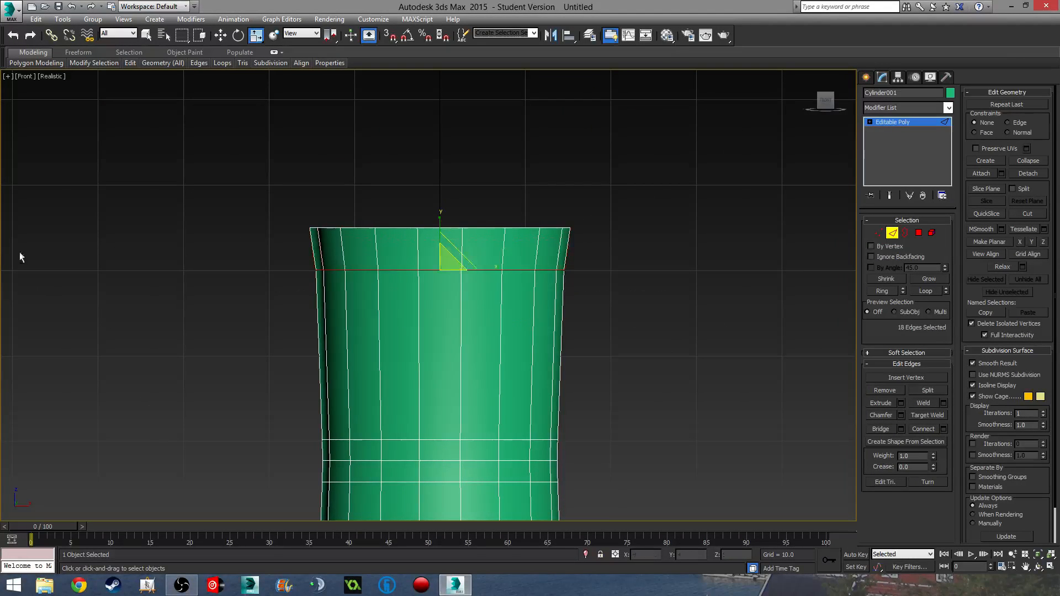
left_click(902, 414)
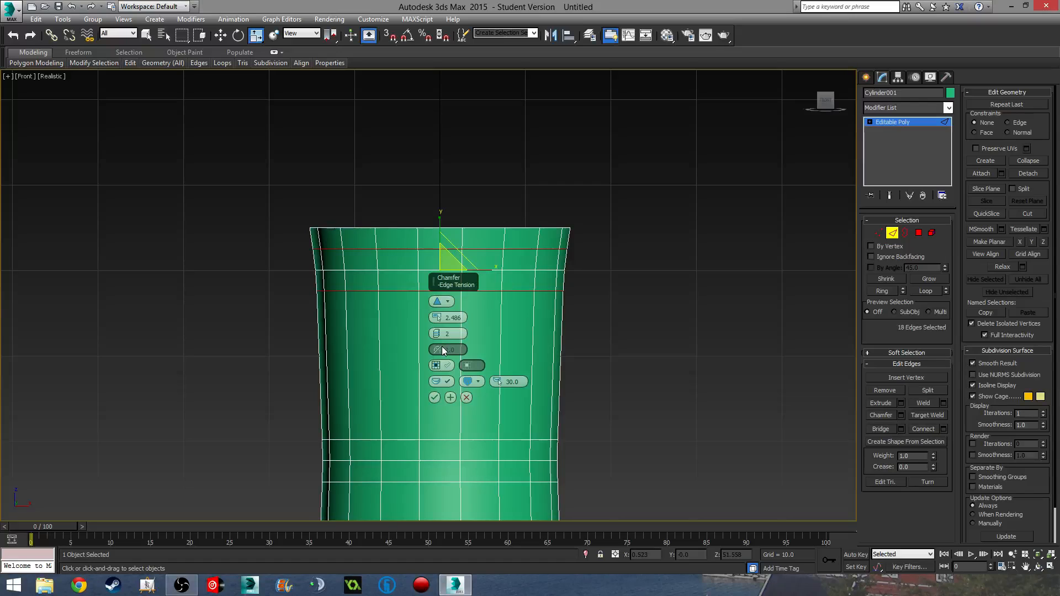
left_click(434, 397)
- Exit edge mode and orbit to a tilted view of the cylinder
left_click(890, 235)
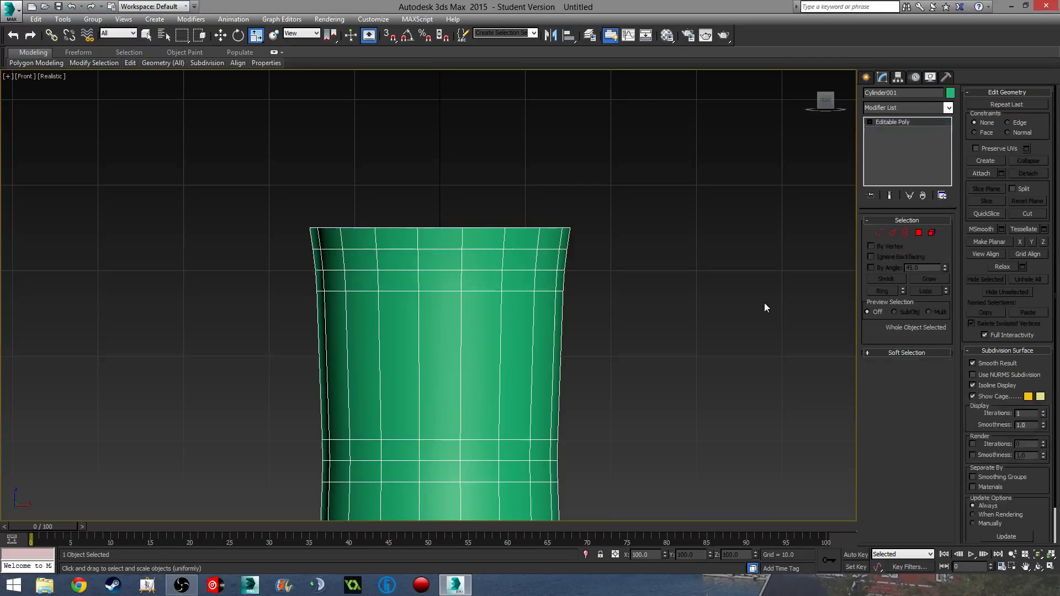
left_click(635, 354)
middle_click_drag(570, 384, 540, 244)
scroll(540, 244, "down", 6)
mouse_move(538, 280)
middle_mouse_down("alt")
mouse_move(419, 326)
mouse_move(486, 322)
mouse_move(449, 310)
mouse_move(533, 277)
middle_mouse_up("alt")
- Select the cylinder and, in the front view, select the ring of faces around its top rim
left_click(449, 310)
scroll(490, 315, "up", 3)
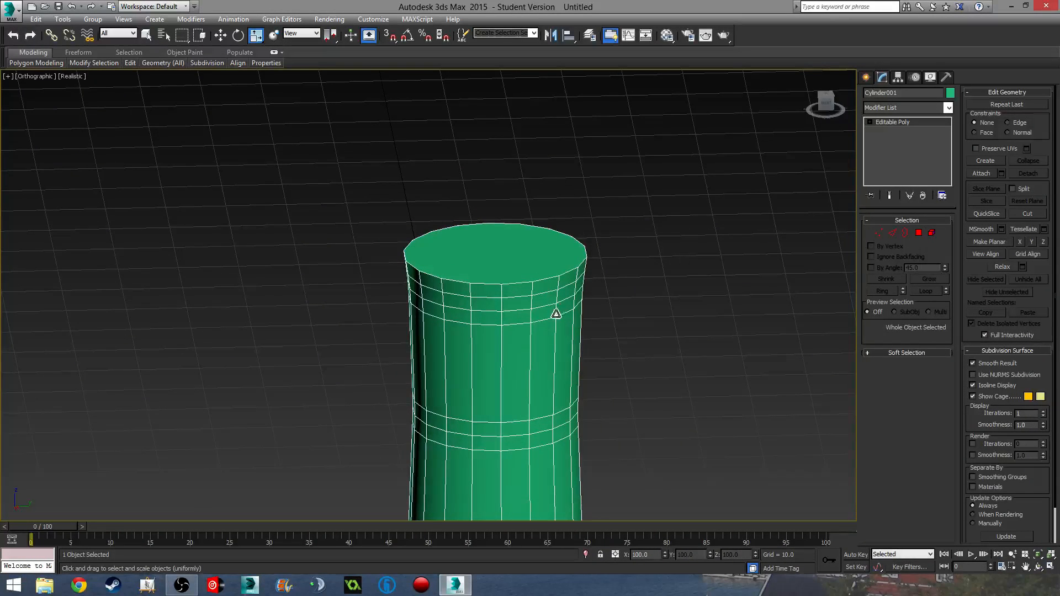
middle_click_drag(555, 307, 542, 265)
key("f")
middle_click_drag(498, 436, 542, 239)
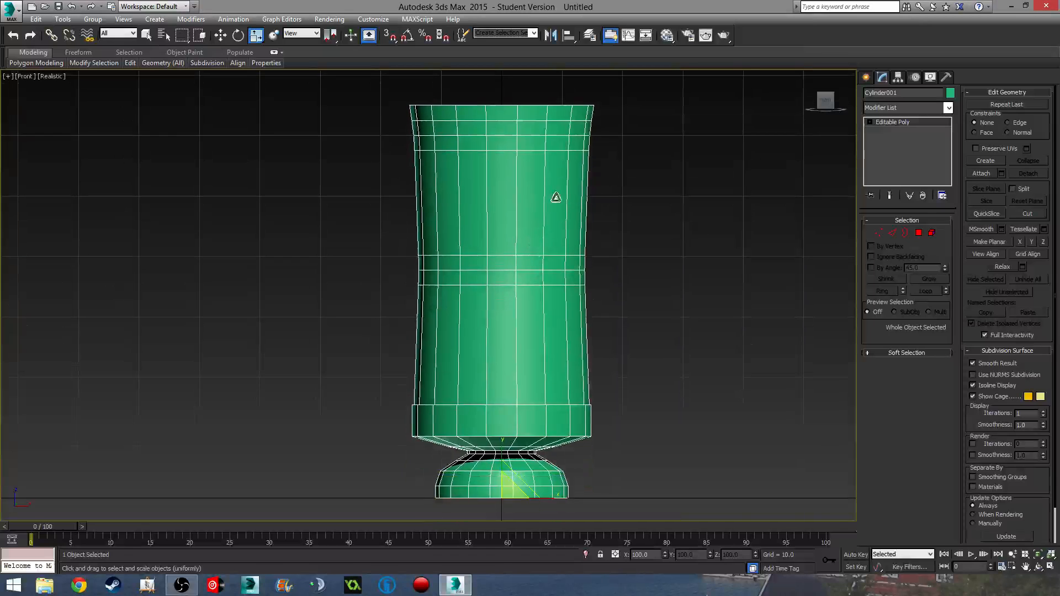
middle_click_drag(556, 199, 561, 277)
scroll(585, 222, "up", 3)
middle_click_drag(637, 163, 676, 247)
key("4")
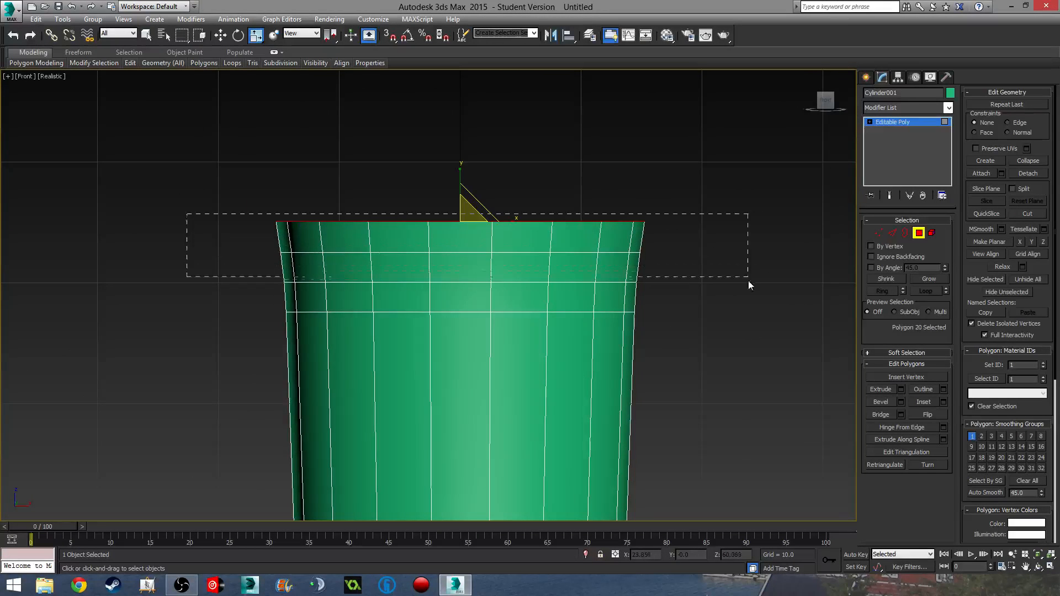
left_click_drag(749, 281, 757, 272)
- Extrude the rim faces along Local Normal with a height of 0.3
left_click(901, 389)
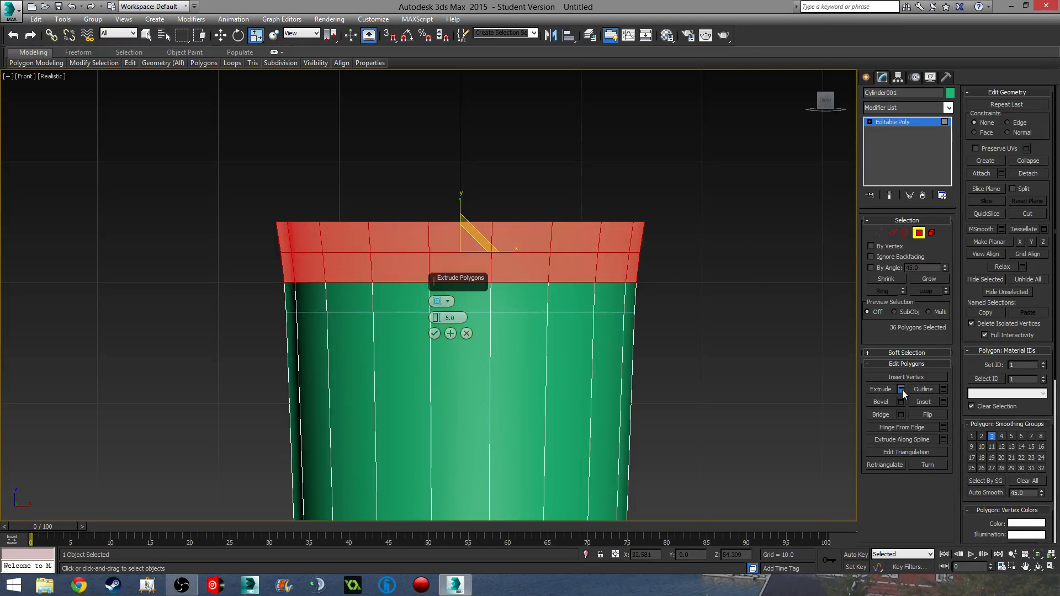
left_click(440, 302)
middle_click_drag(486, 336, 485, 269, "alt")
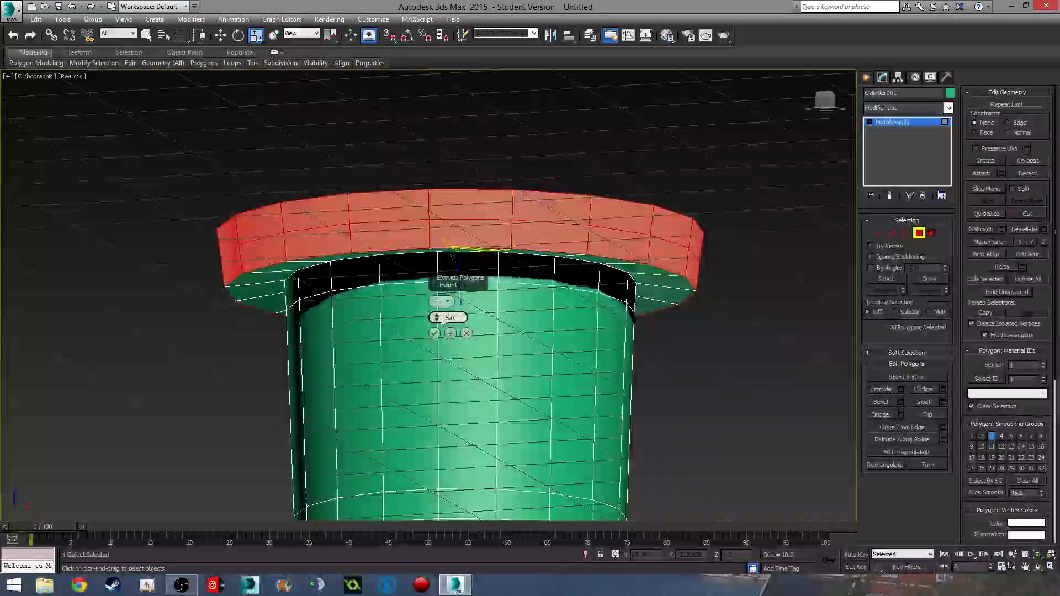
left_click_drag(440, 318, 427, 376)
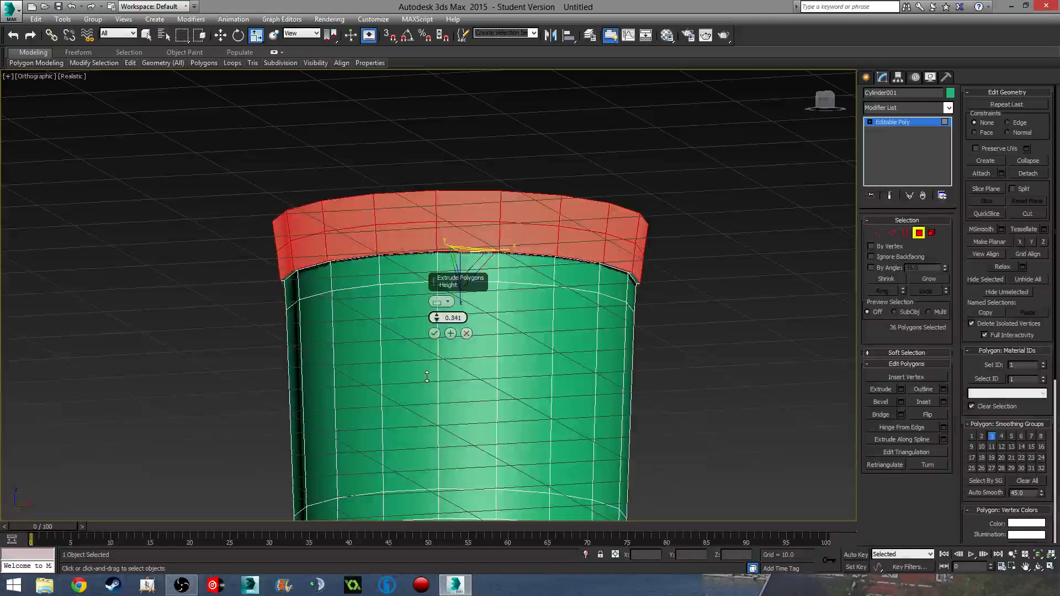
left_click_drag(463, 318, 324, 321)
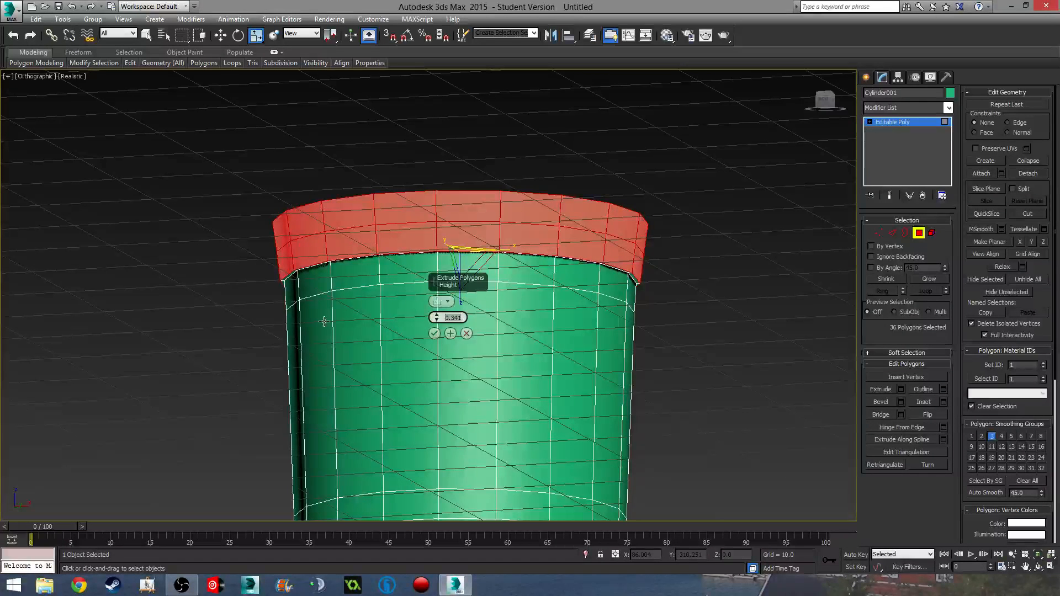
key("Return")
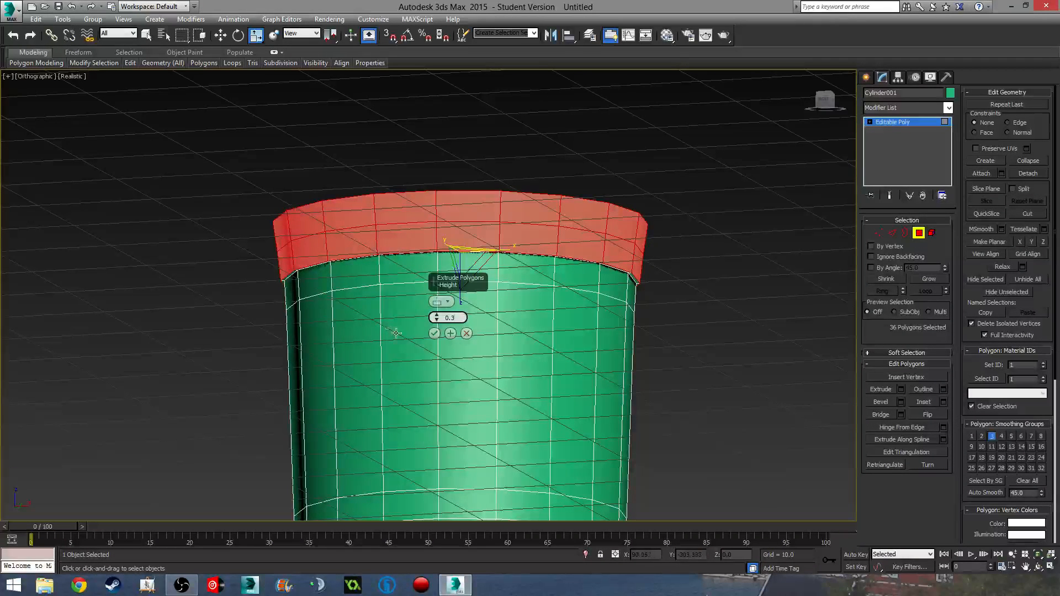
left_click(434, 333)
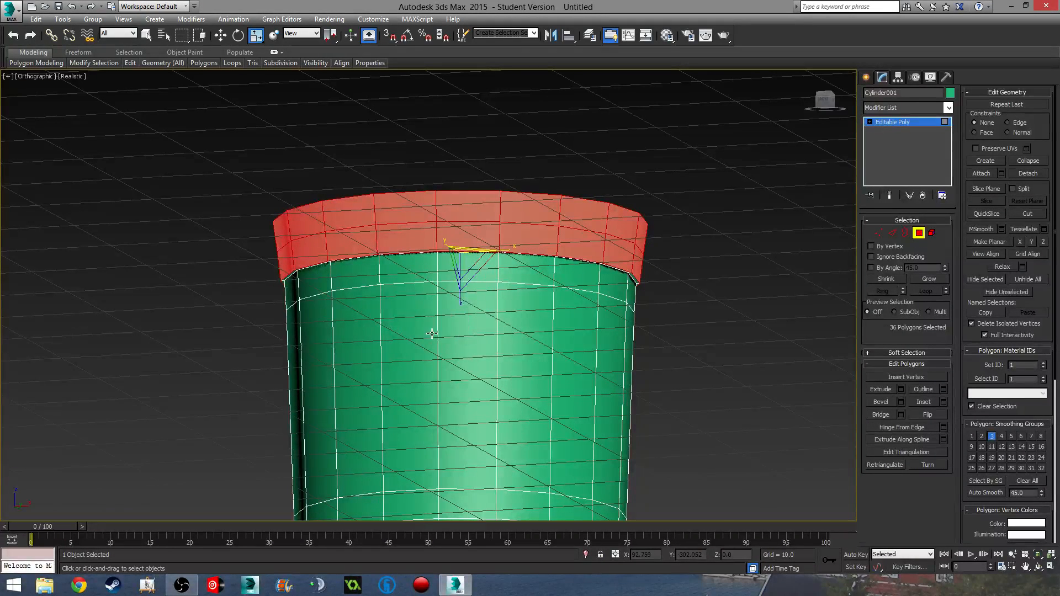
left_click(890, 232)
scroll(668, 256, "down", 4)
- Reselect Cylinder001 in Perspective, enter Polygon level with its top cap selected, and look down on it
key("f")
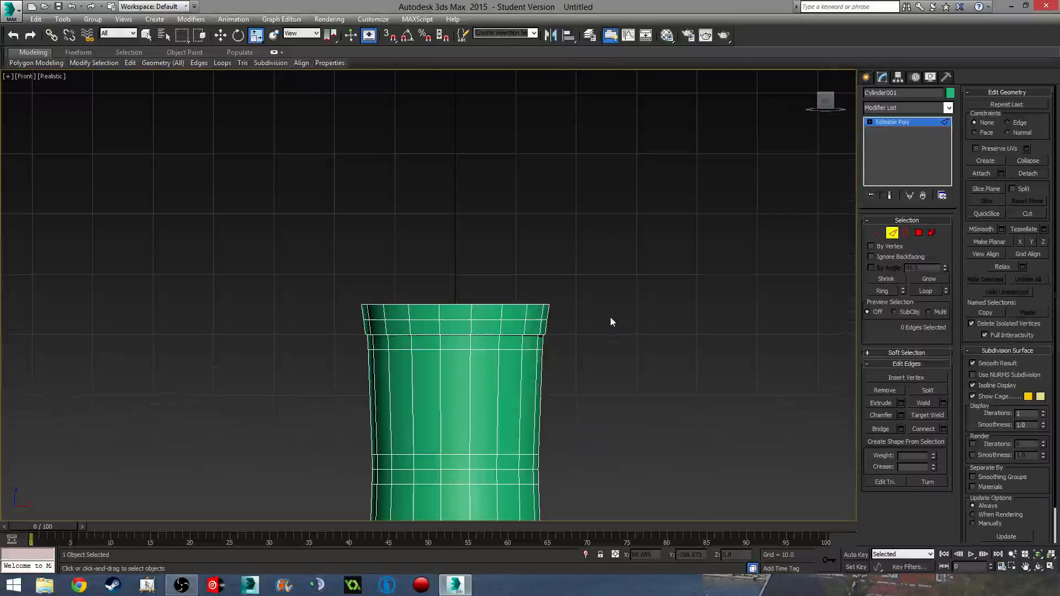
key("p")
middle_click_drag(611, 317, 555, 234)
scroll(555, 235, "down", 4)
left_click(892, 234)
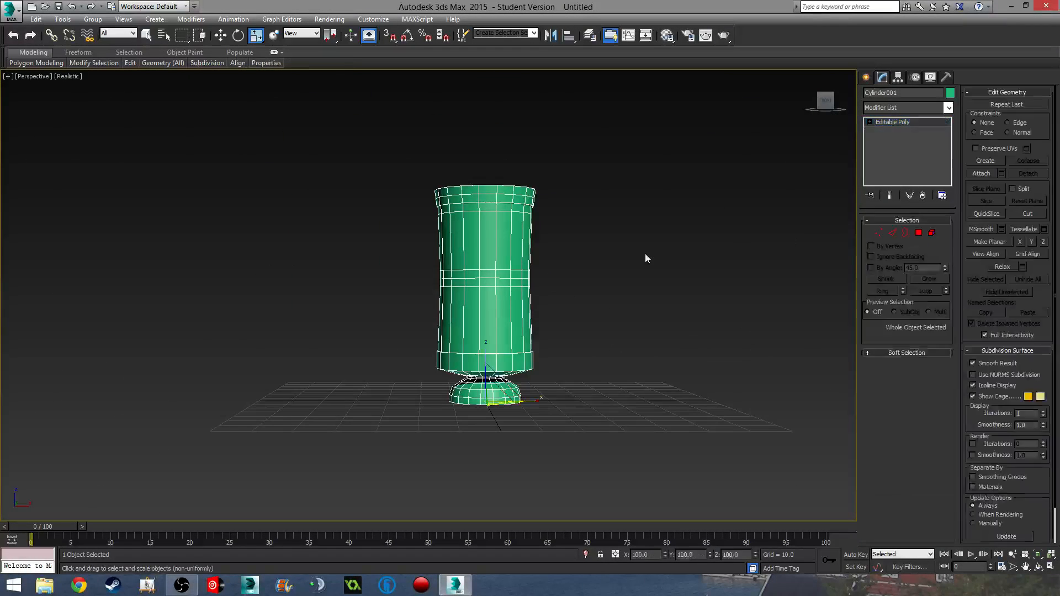
left_click(646, 258)
middle_click_drag(646, 258, 129, 338, "alt")
middle_click_drag(498, 299, 498, 353)
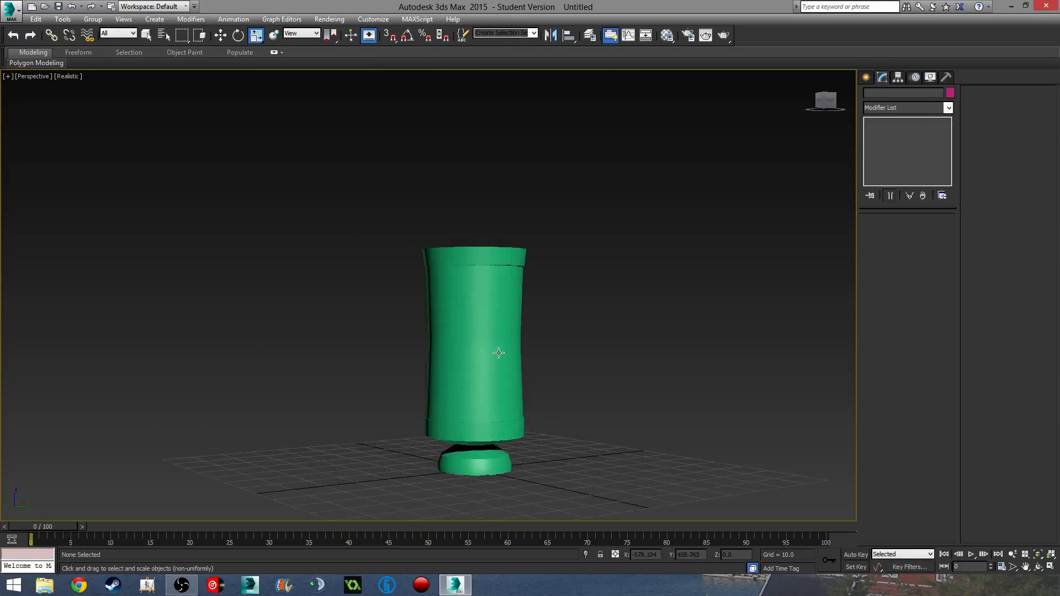
left_click(499, 353)
middle_click_drag(531, 296, 555, 349)
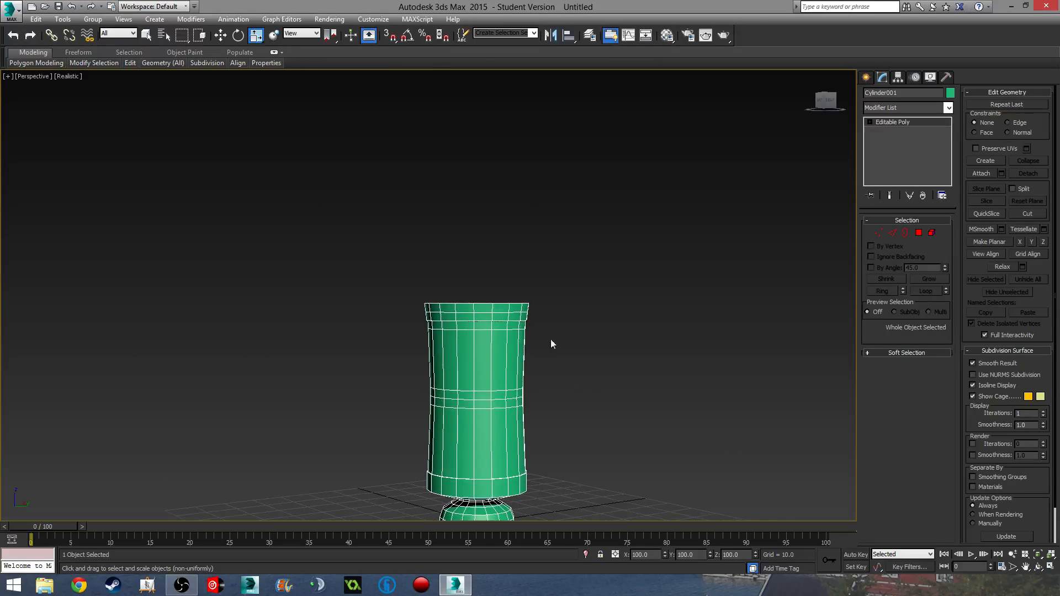
left_click(919, 233)
middle_click_drag(612, 320, 530, 344, "alt")
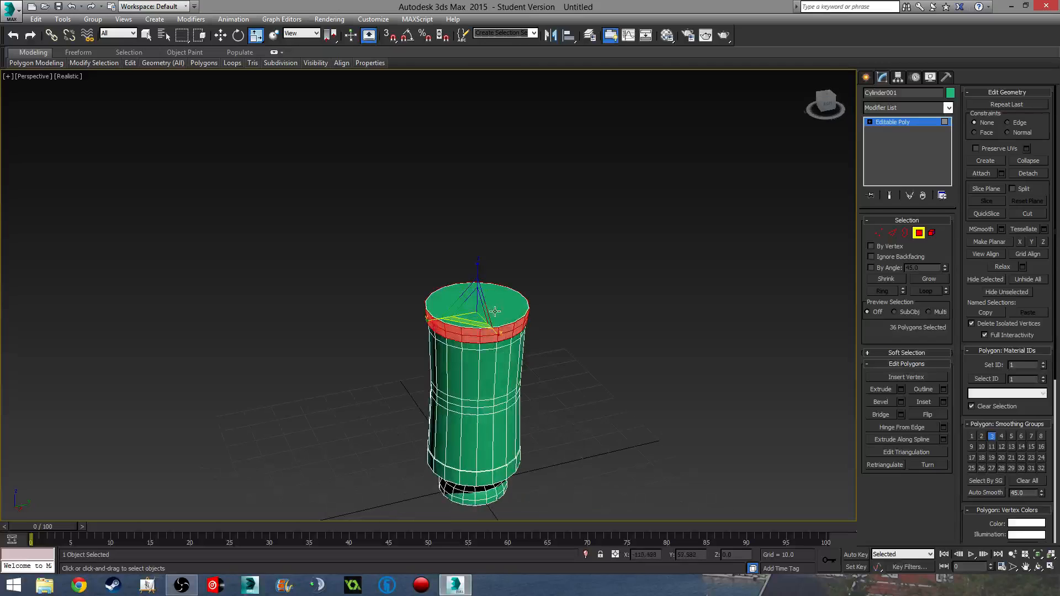
- Shift-move the top cap upward on Z and clone it to a new element as a lid disc
scroll(474, 347, "up", 5)
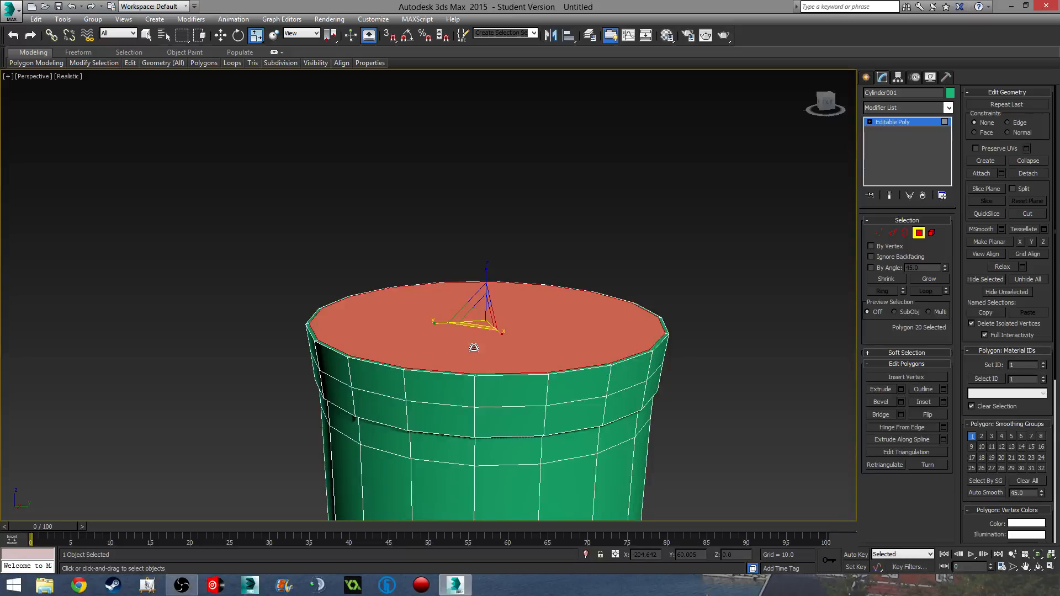
key("w")
middle_click_drag(474, 348, 453, 319)
left_click_drag(466, 264, 479, 194, "shift")
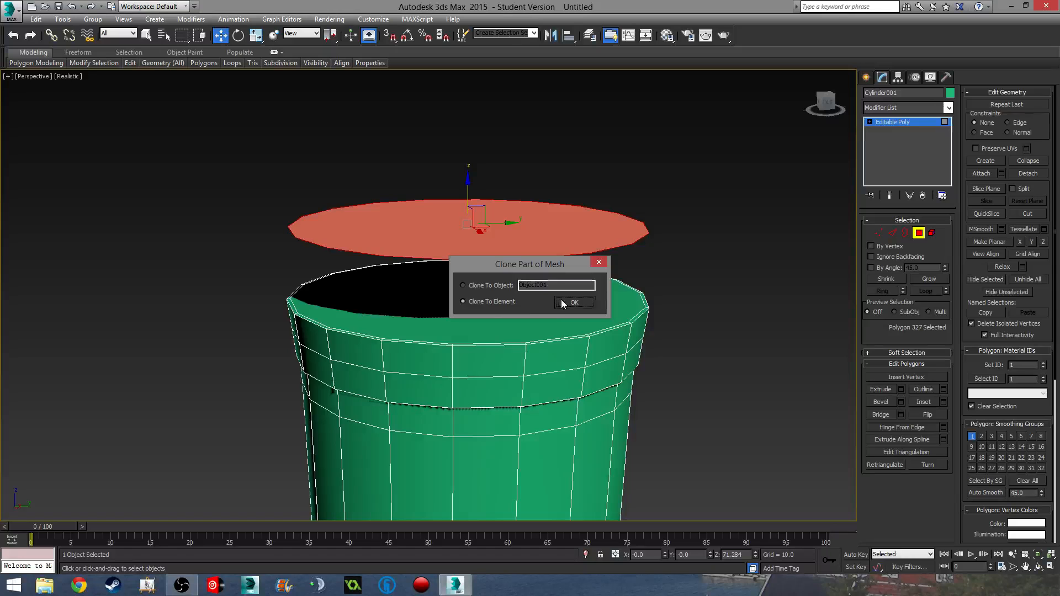
left_click(573, 302)
- Set the viewport to plain Shaded and reselect the vase's own top cap
middle_click_drag(546, 332, 534, 308)
left_click(525, 302)
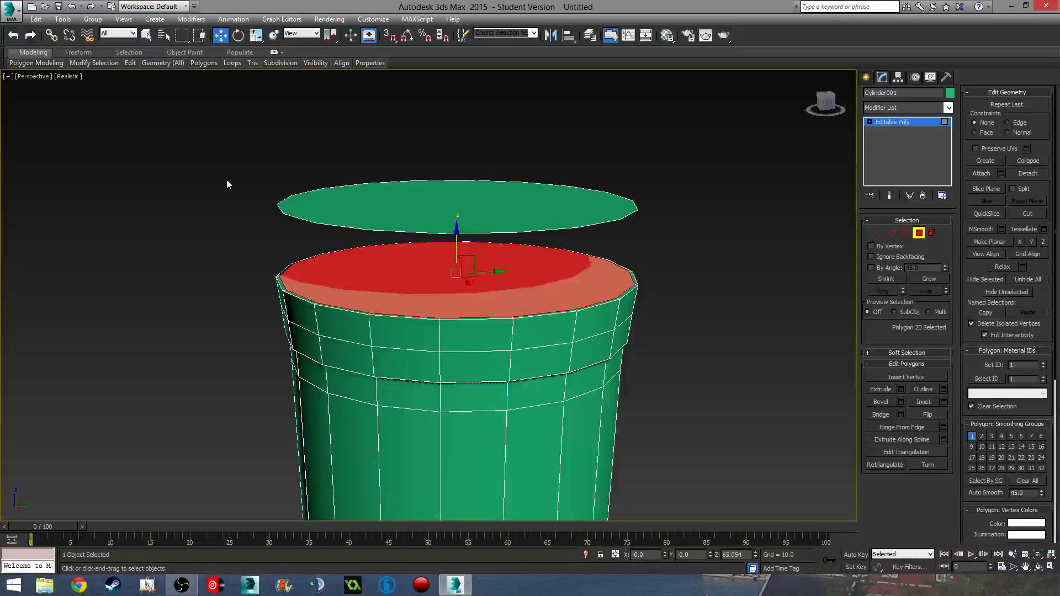
left_click(70, 77)
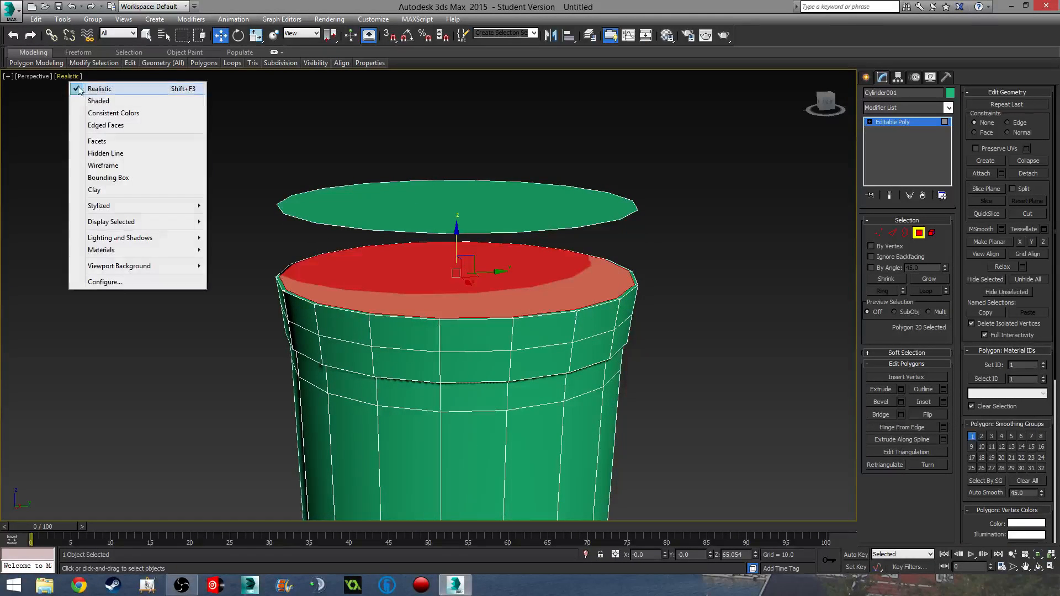
left_click(82, 100)
middle_click_drag(429, 281, 371, 270)
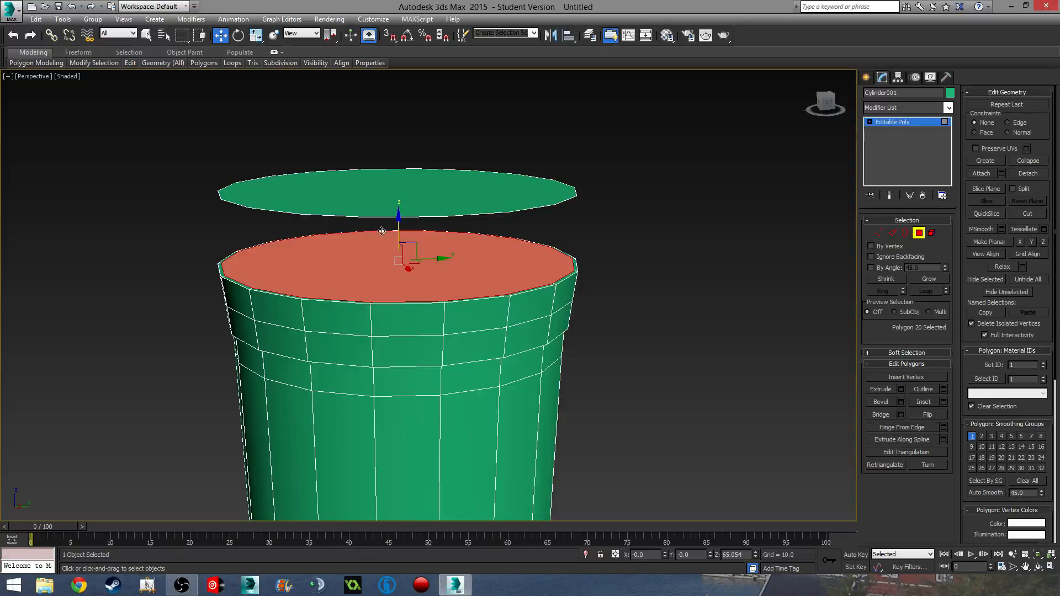
left_click(429, 192)
middle_click_drag(484, 329, 441, 338, "alt")
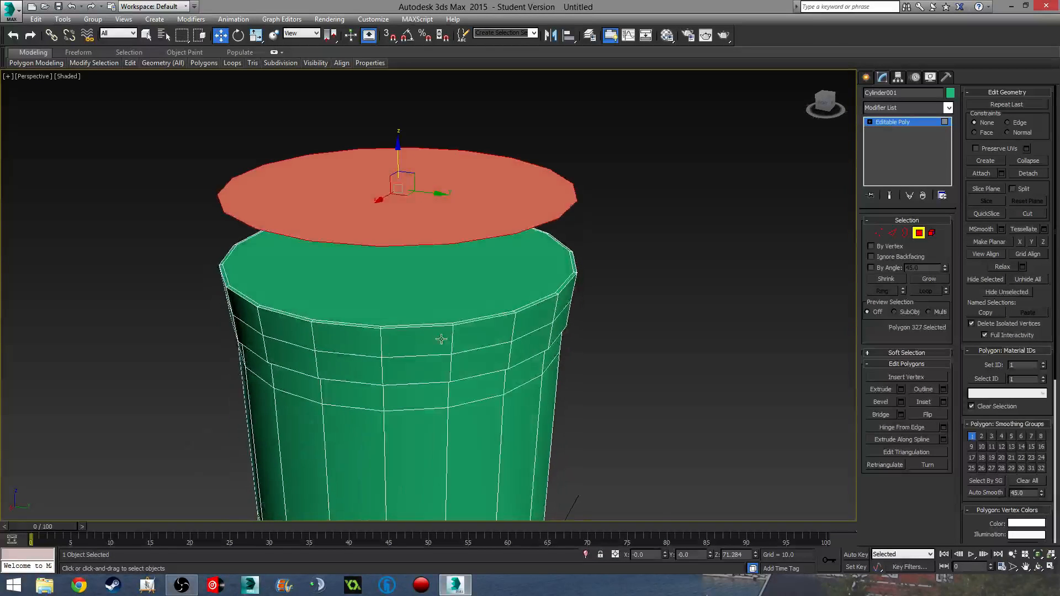
left_click(475, 315)
- Switch to the Front view with wireframe display
key("f")
mouse_move(614, 311)
middle_mouse_down()
mouse_move(518, 158)
mouse_move(529, 313)
middle_mouse_up()
key("F3")
scroll(530, 318, "up", 4)
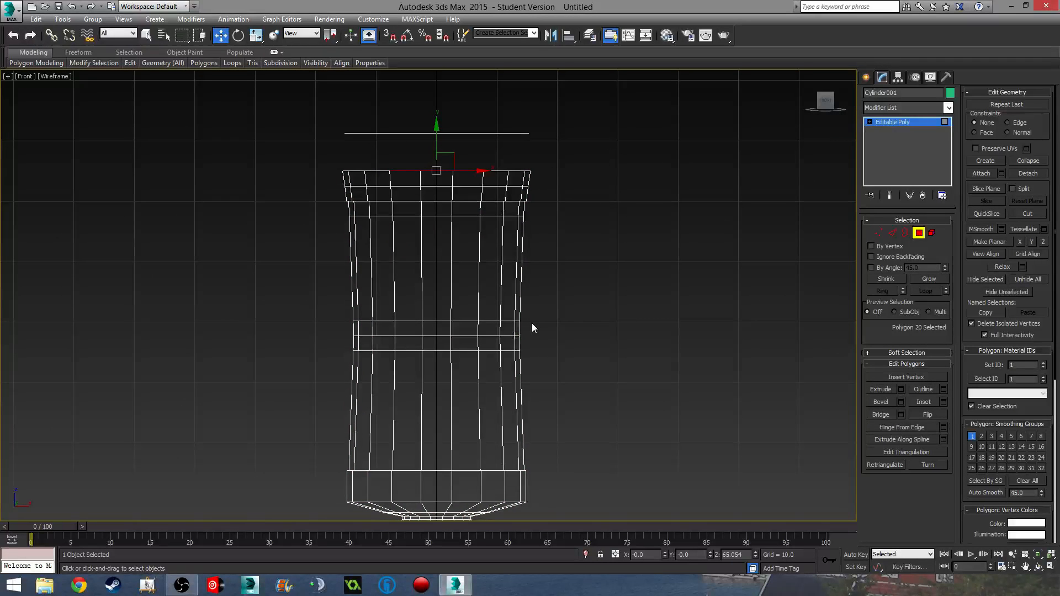
- Extrude the top cap inward twice, about -27.3 then -25.9, deepening the cavity
middle_click_drag(550, 320, 556, 303)
scroll(555, 303, "down", 2)
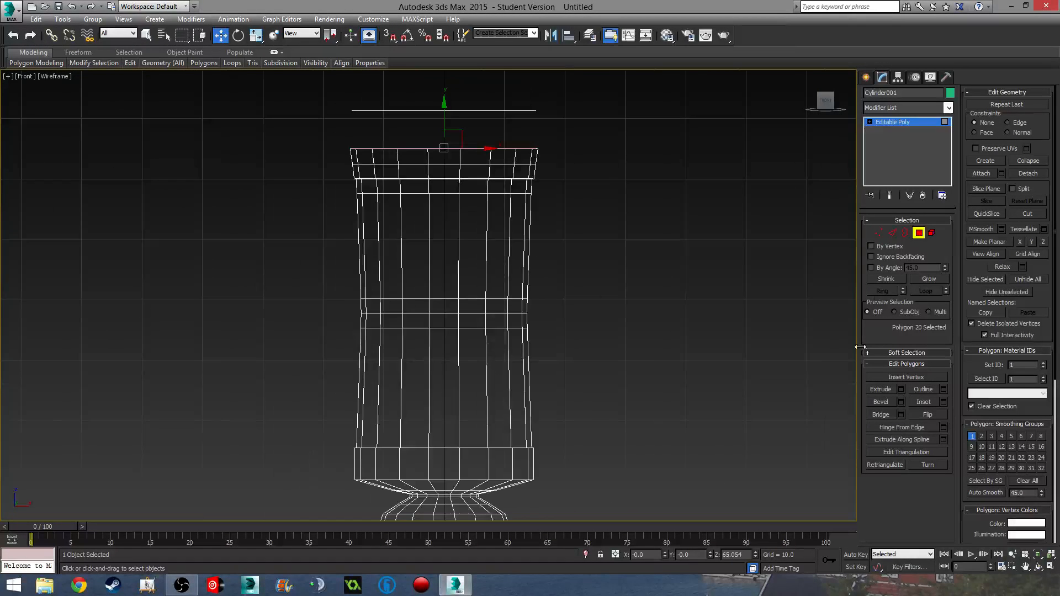
left_click(903, 389)
left_click_drag(437, 317, 472, 480)
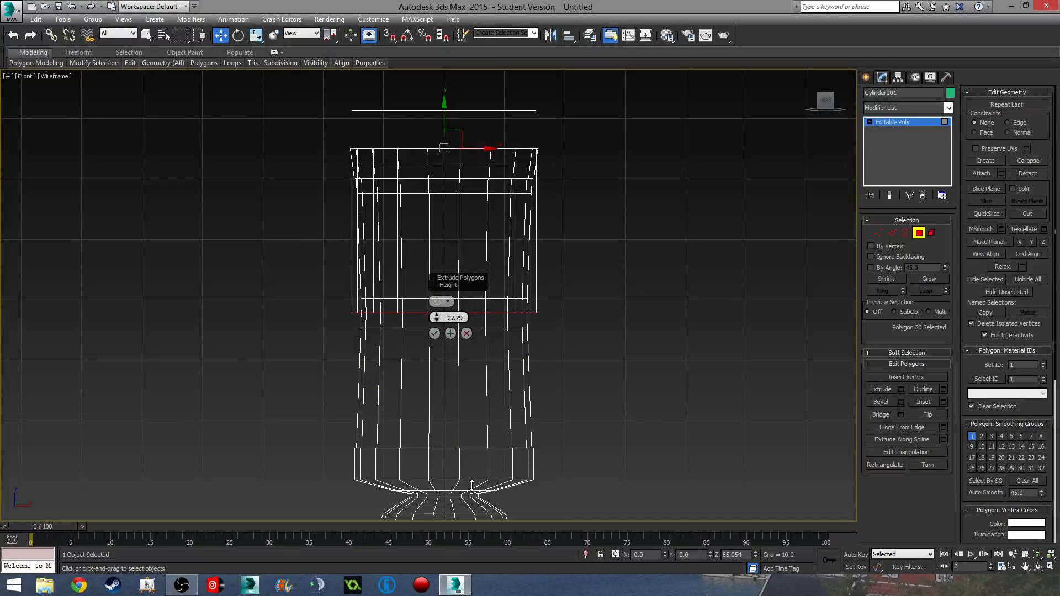
left_click(450, 334)
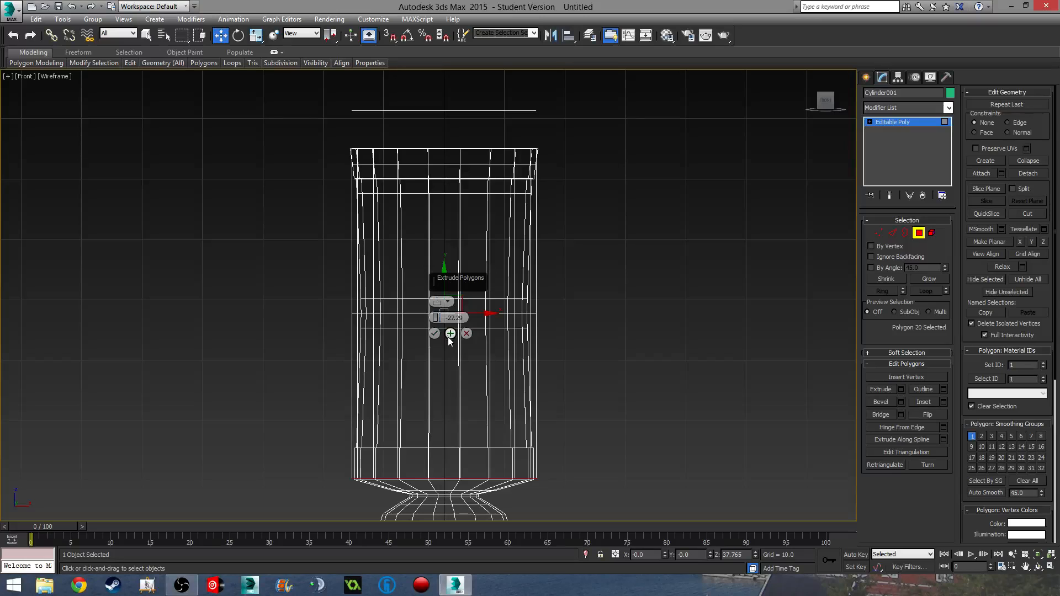
mouse_move(437, 318)
left_mouse_down()
mouse_move(441, 295)
mouse_move(445, 305)
left_mouse_up()
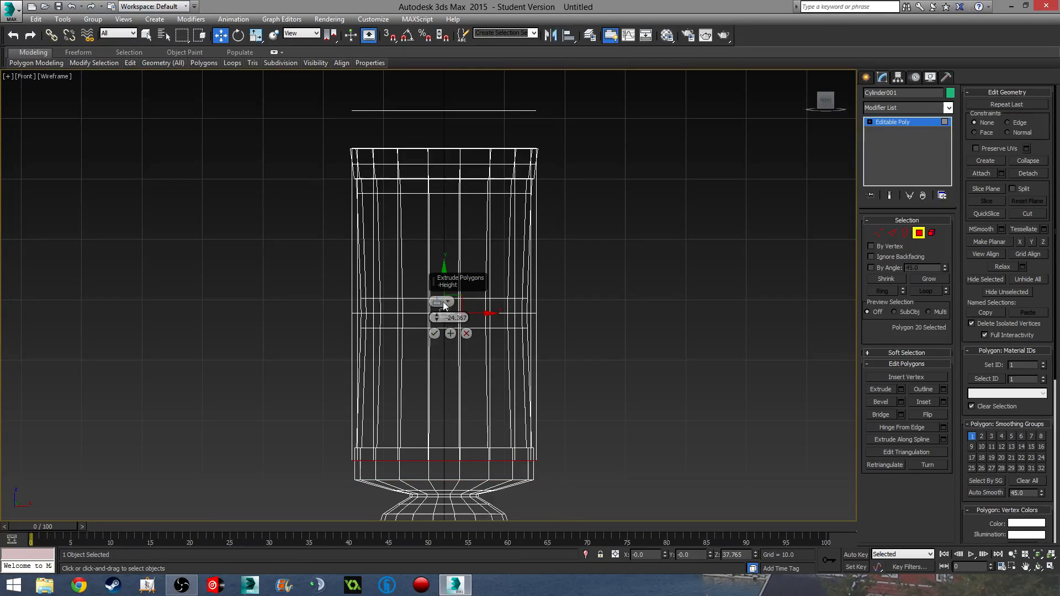
left_click(436, 334)
- Select the middle edge loop and scale it down to pinch the vase's waist
left_click(879, 233)
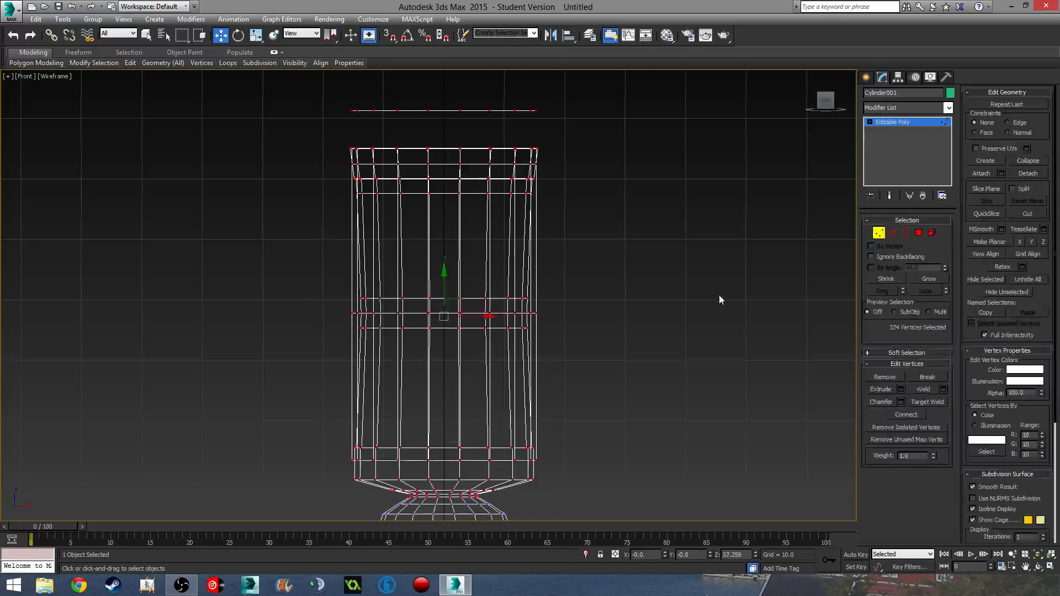
scroll(320, 289, "up", 5)
middle_click_drag(320, 289, 333, 319, "alt")
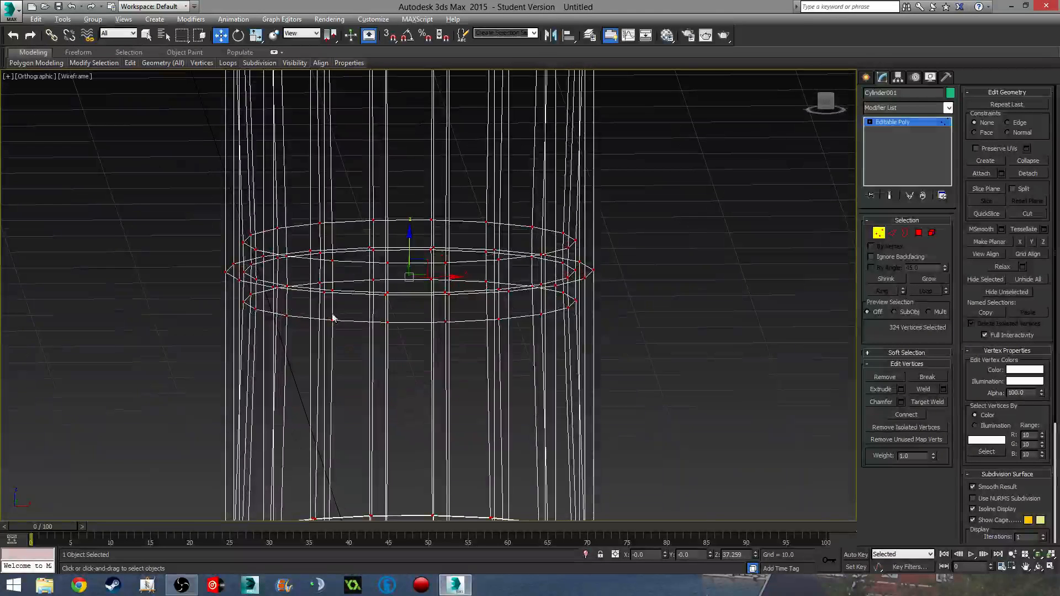
left_click(892, 232)
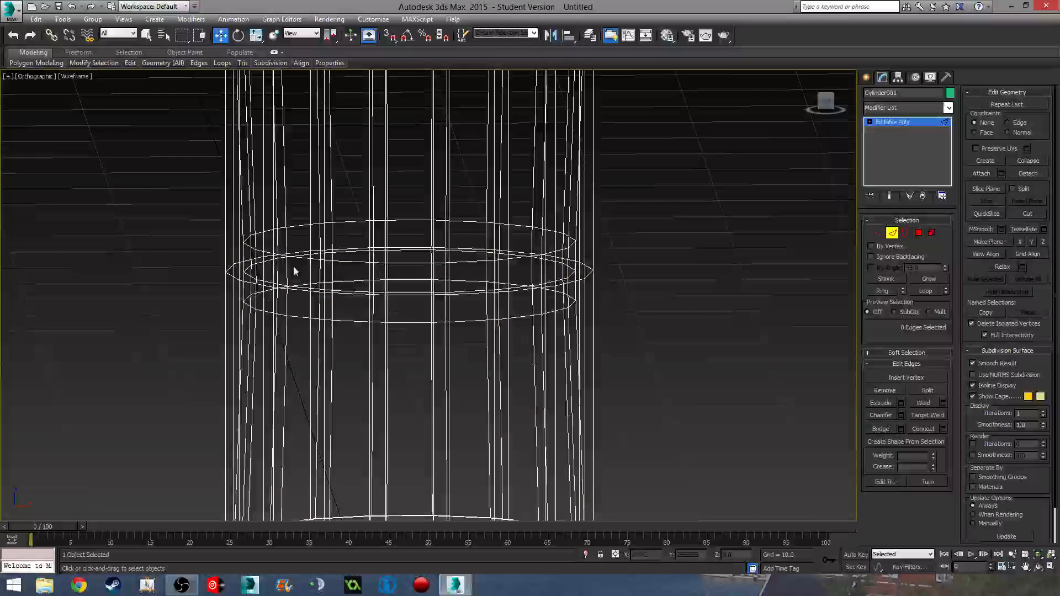
left_click(236, 276)
left_click(925, 291)
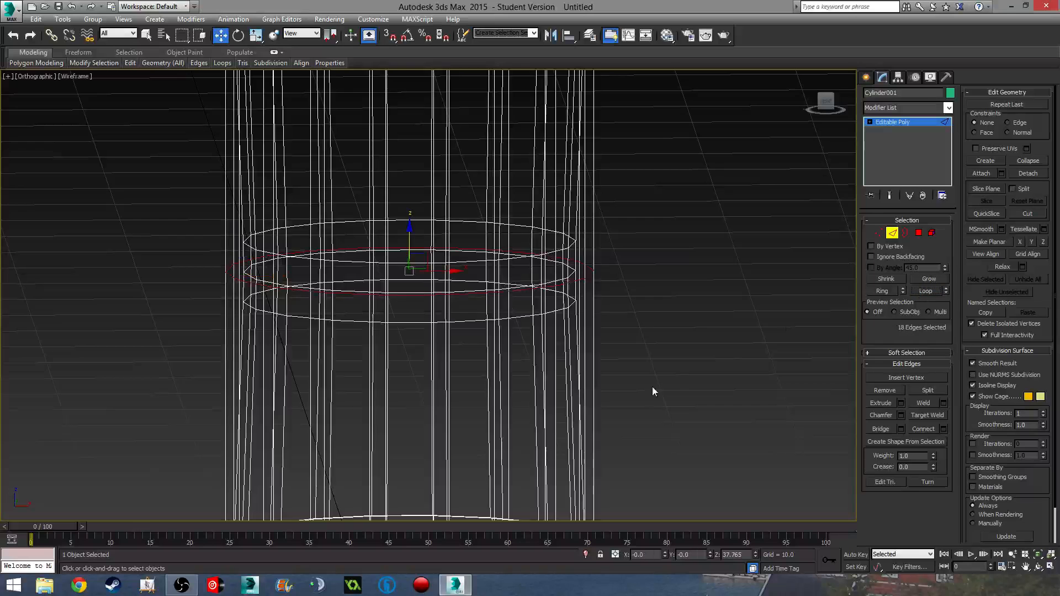
mouse_move(652, 387)
middle_mouse_down("alt")
mouse_move(621, 327)
mouse_move(614, 244)
mouse_move(598, 336)
middle_mouse_up("alt")
key("F3")
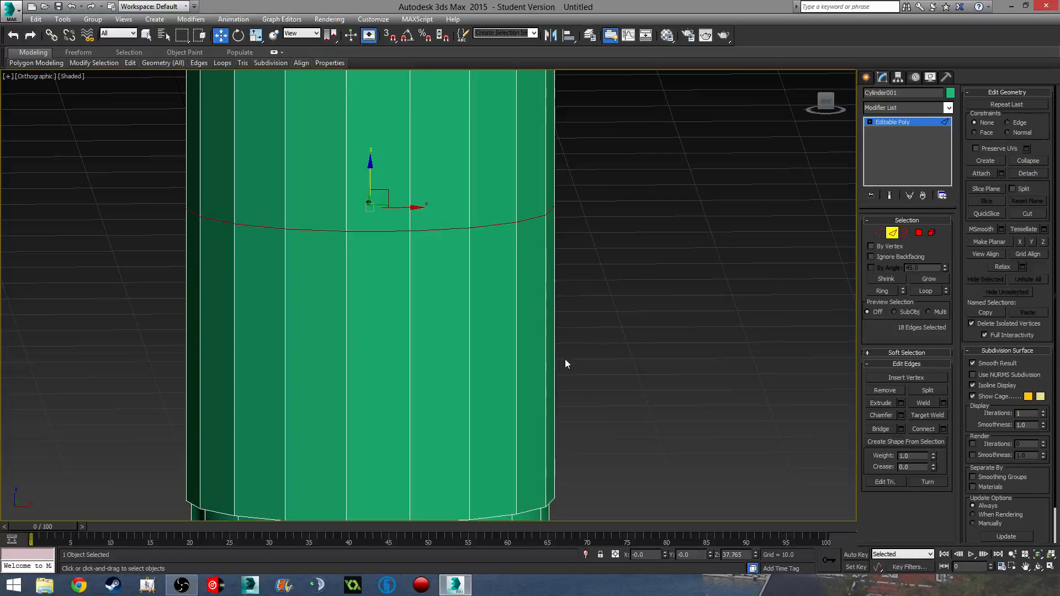
key("r")
middle_click_drag(408, 324, 409, 362, "alt")
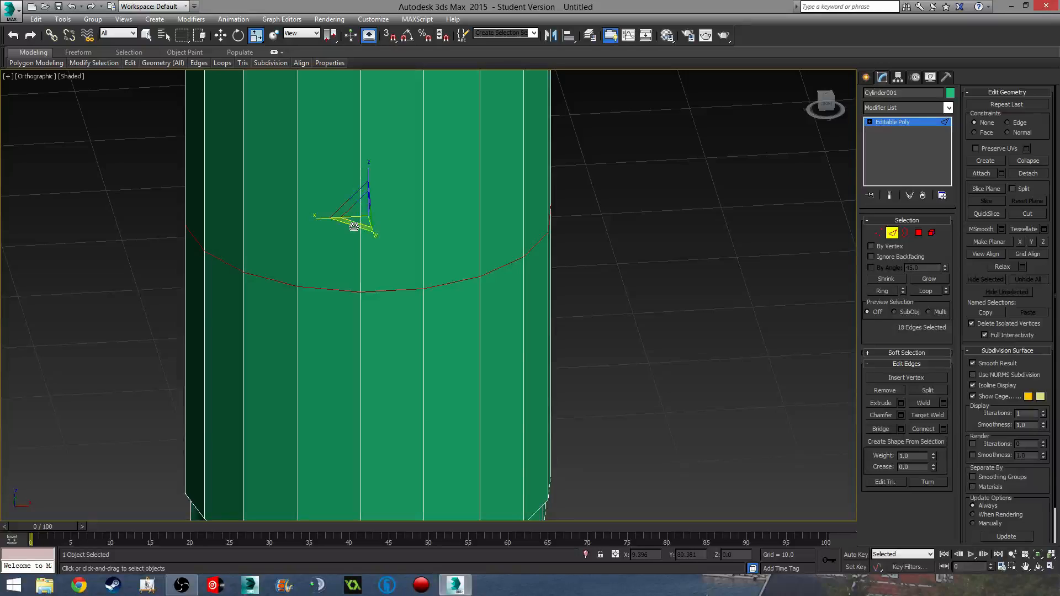
left_click_drag(354, 227, 355, 222)
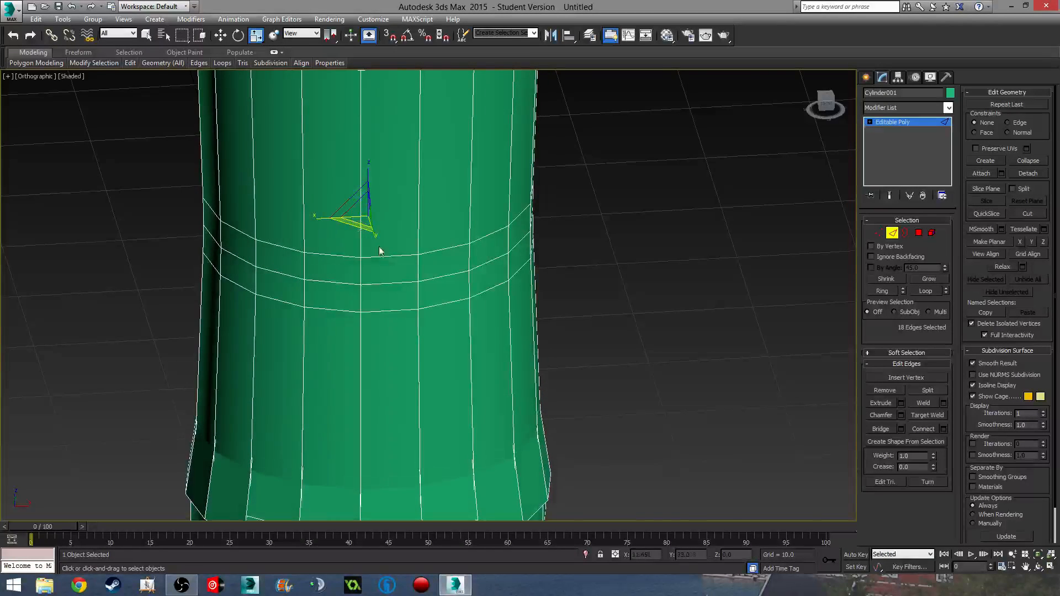
- Undo the pinch and the deep extrusion, then reselect the top cap polygon
scroll(381, 260, "down", 6)
middle_click_drag(386, 311, 379, 304, "alt")
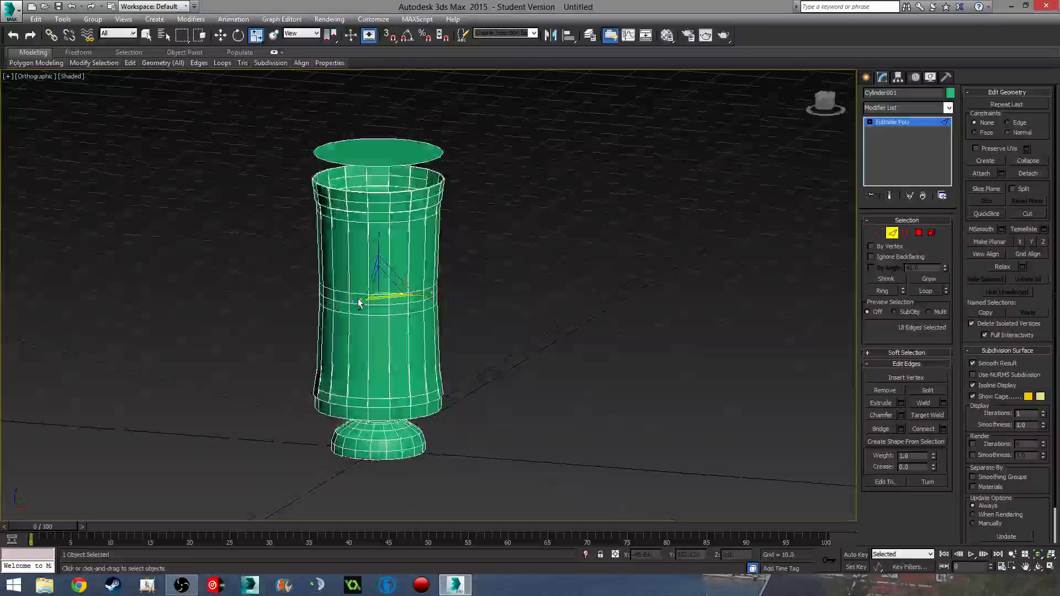
key("ctrl+z")
key("ctrl+z")
key("ctrl+z")
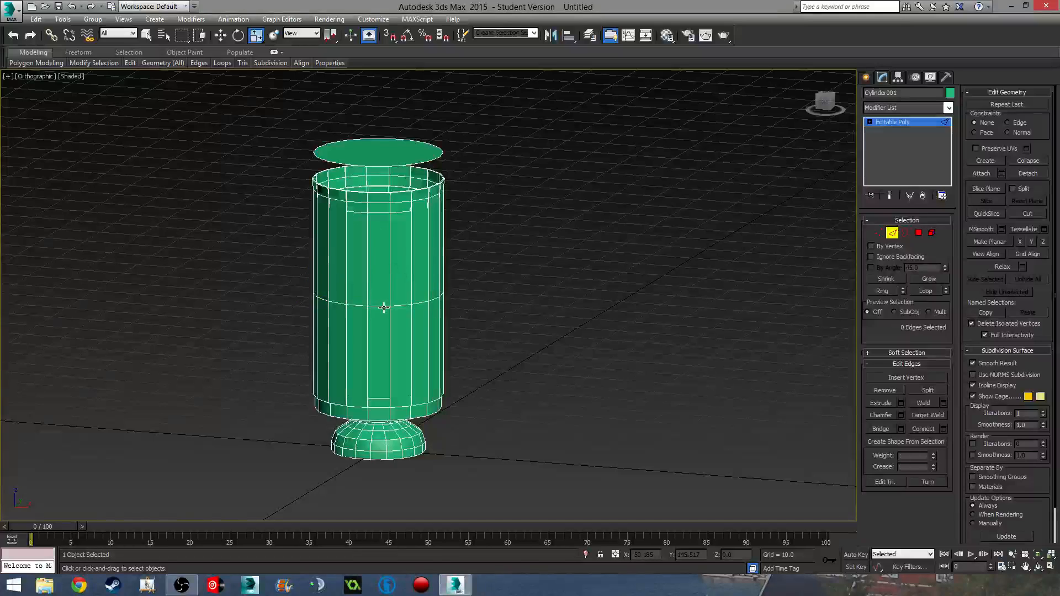
key("ctrl+z")
key("ctrl+z")
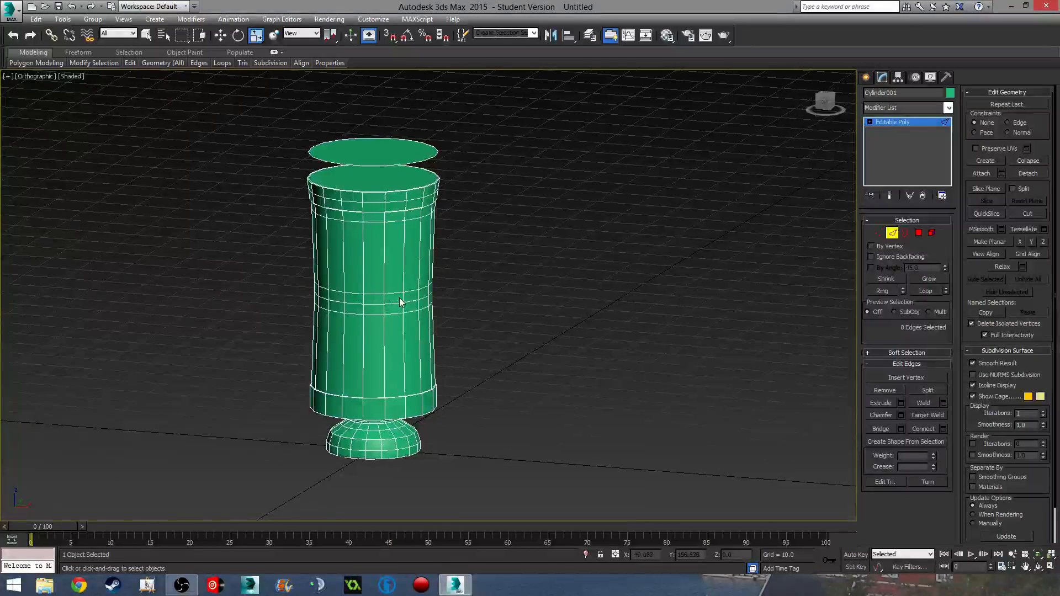
left_click(918, 232)
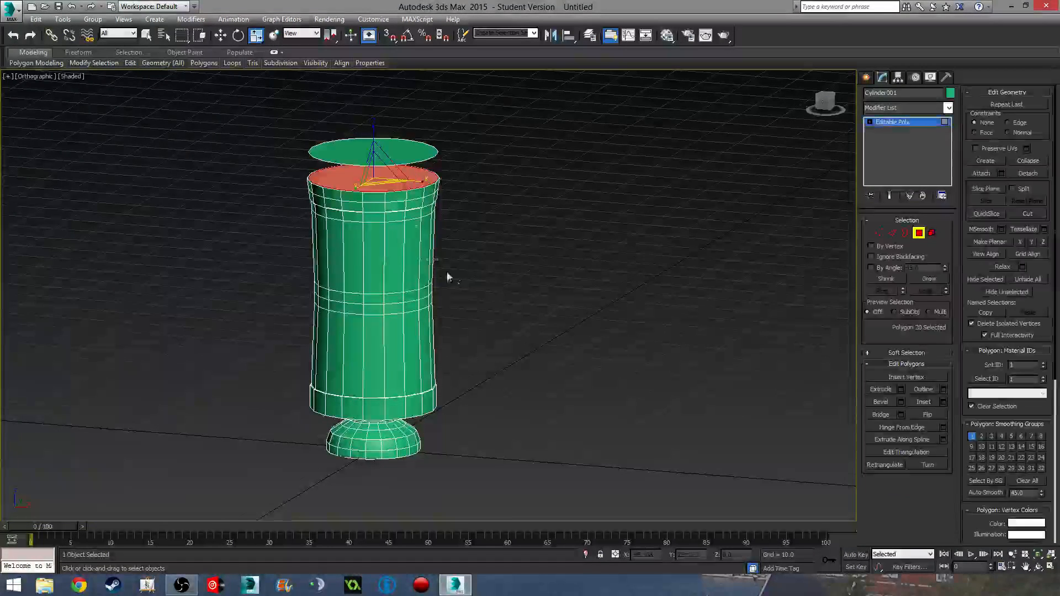
- Extrude the top cap inward by -4.816 to form a shallow recess
mouse_move(450, 277)
middle_mouse_down()
mouse_move(446, 257)
mouse_move(468, 279)
middle_mouse_up()
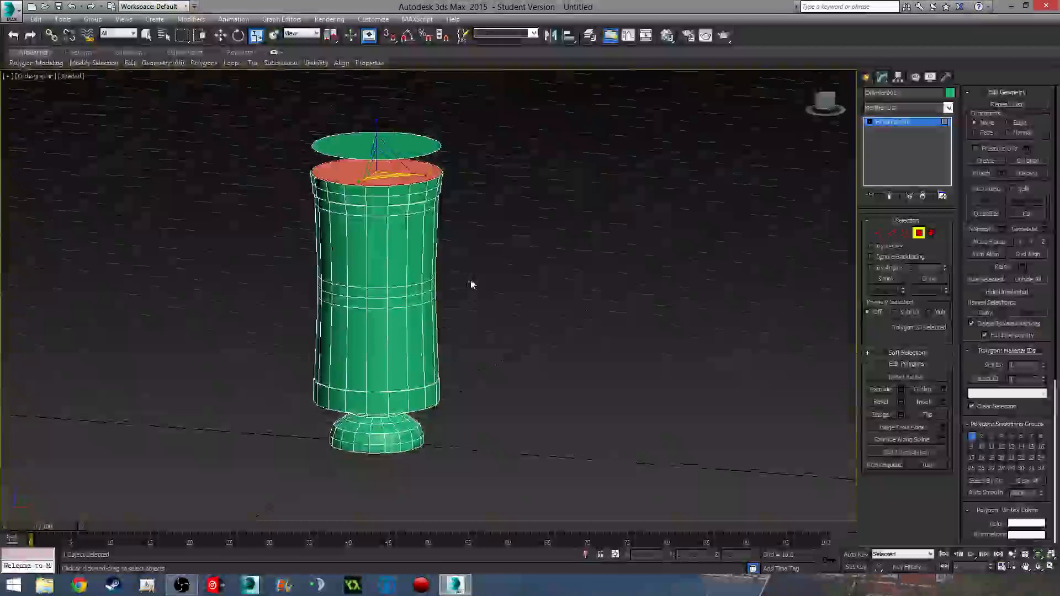
scroll(471, 283, "up", 3)
middle_click_drag(393, 215, 411, 297)
left_click(902, 390)
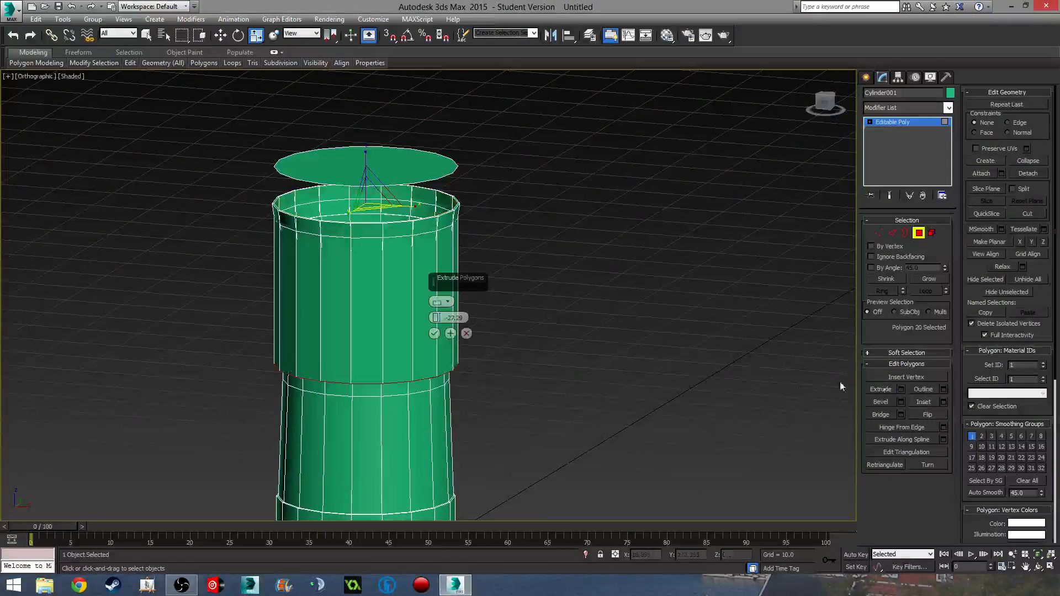
middle_click_drag(606, 375, 598, 359)
left_click_drag(435, 318, 427, 179)
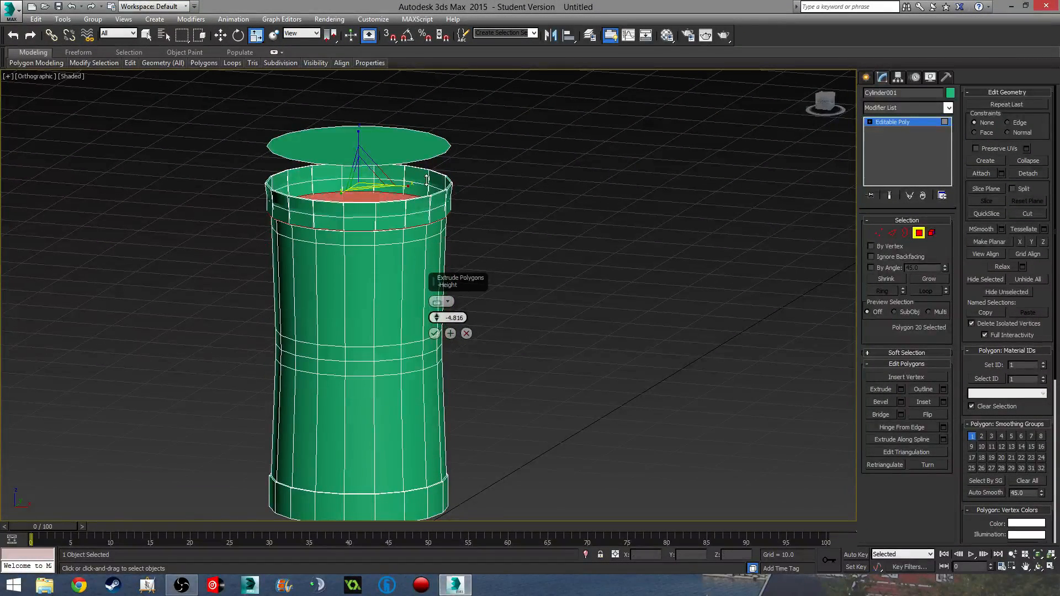
left_click(434, 333)
- Scale the recessed top to 86% in XY, isolate the vase, and exit Polygon mode
left_click_drag(372, 212, 370, 213)
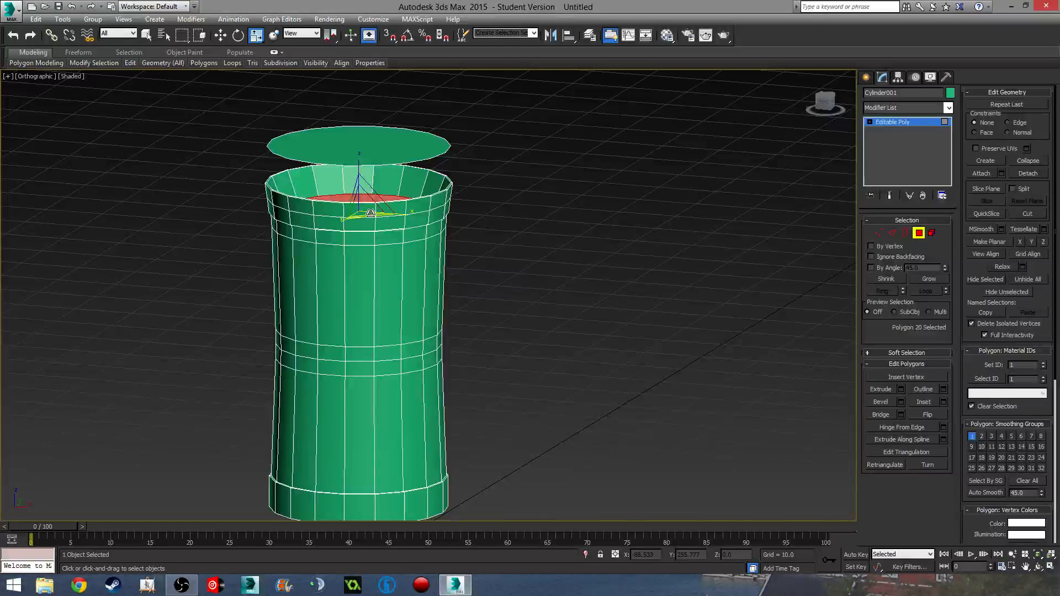
middle_click_drag(419, 252, 320, 276, "alt")
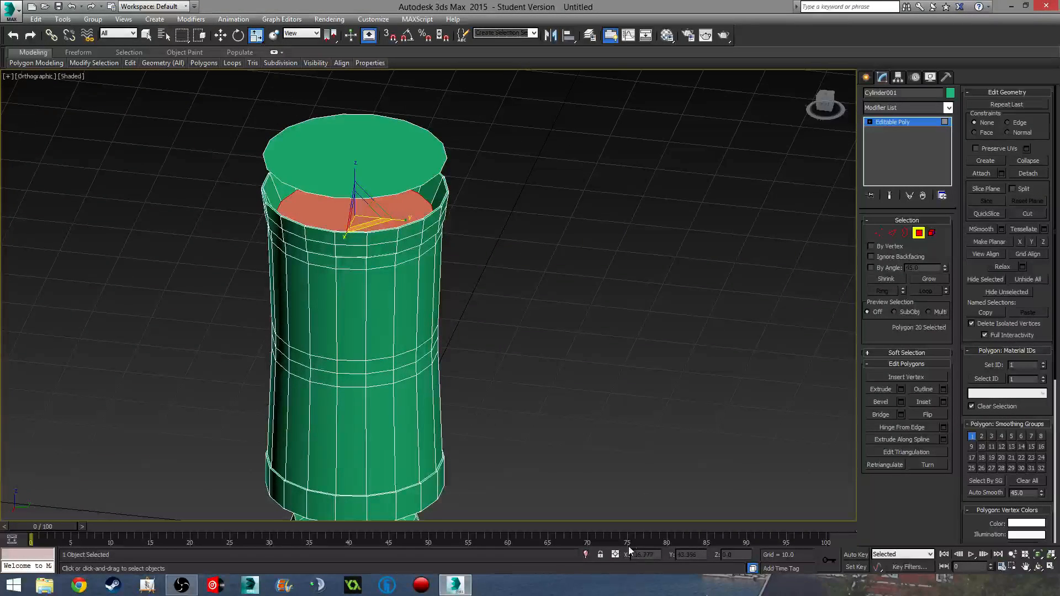
left_click(585, 554)
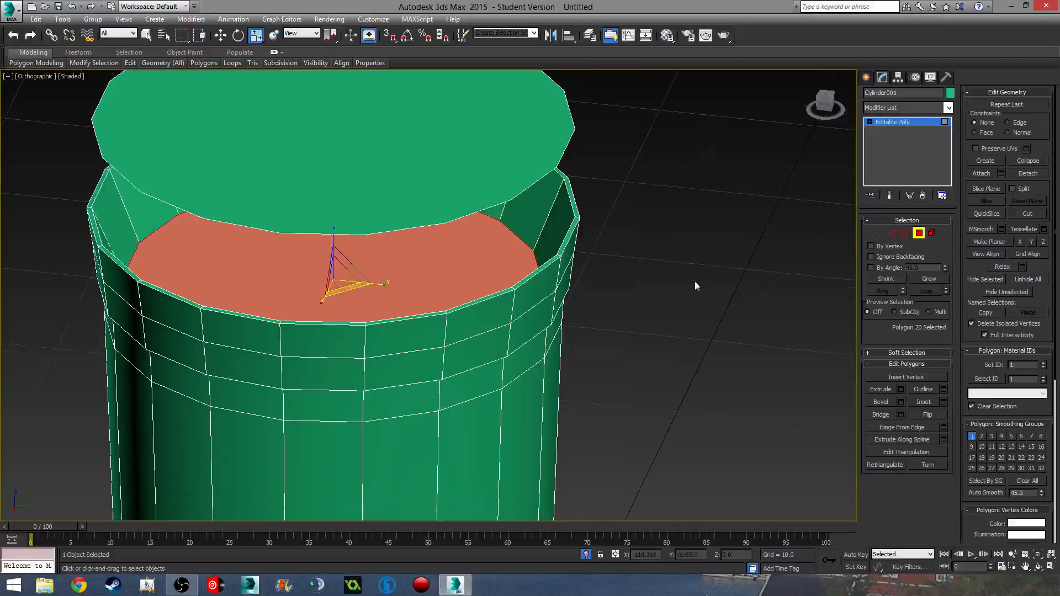
left_click(918, 232)
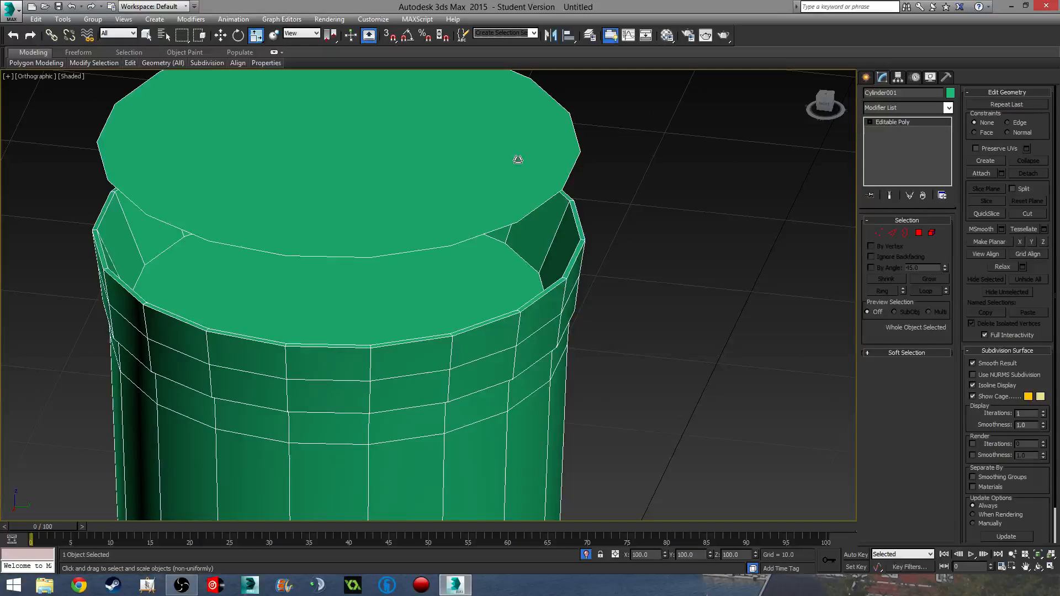
- Detach the top polygons as a separate lid and toggle isolation to view the body
key("4")
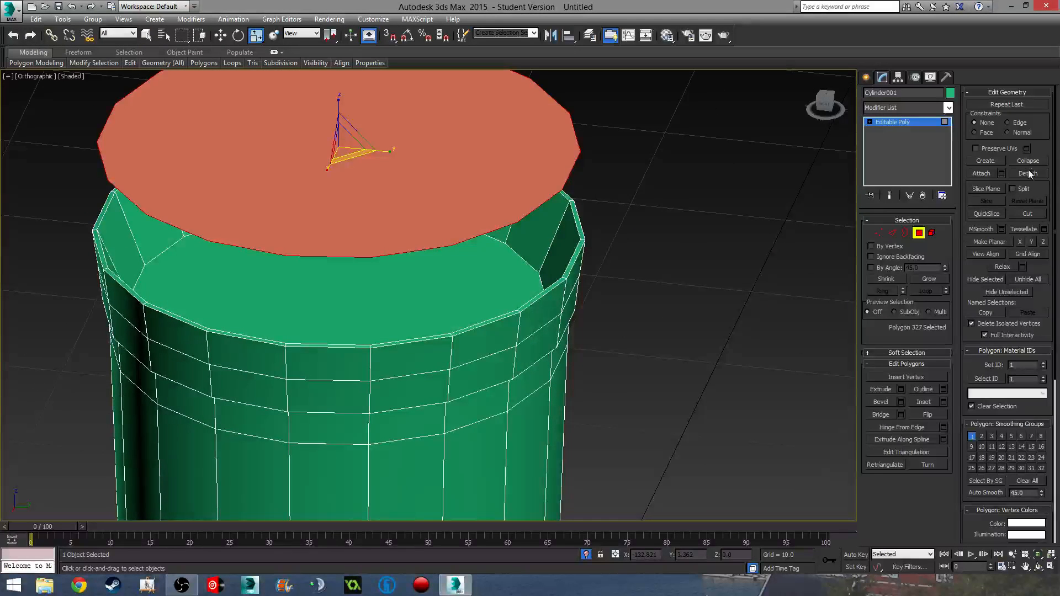
left_click(1028, 173)
left_click(552, 307)
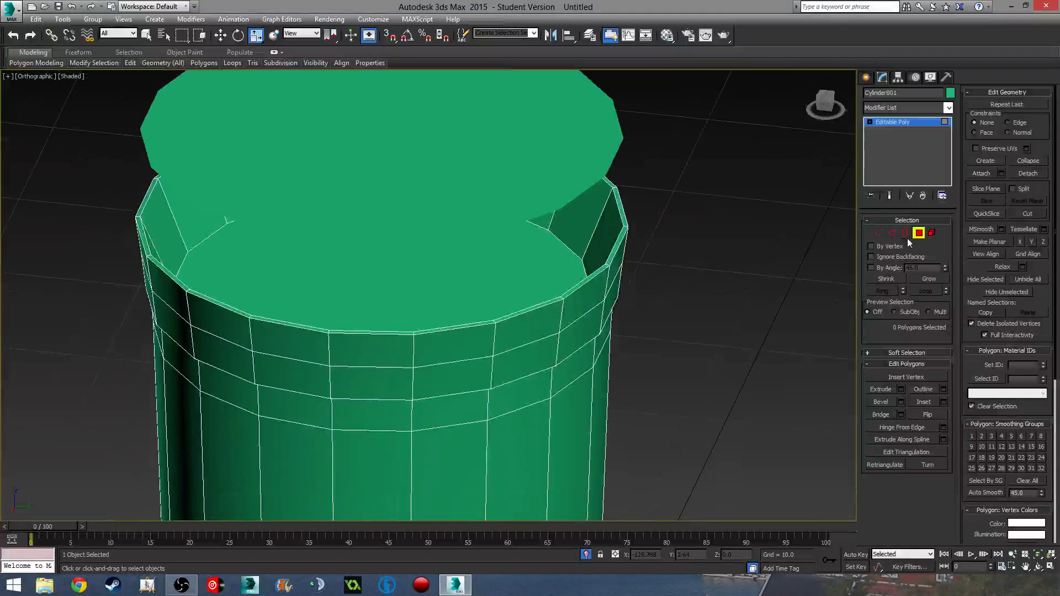
left_click(508, 311)
left_click(585, 555)
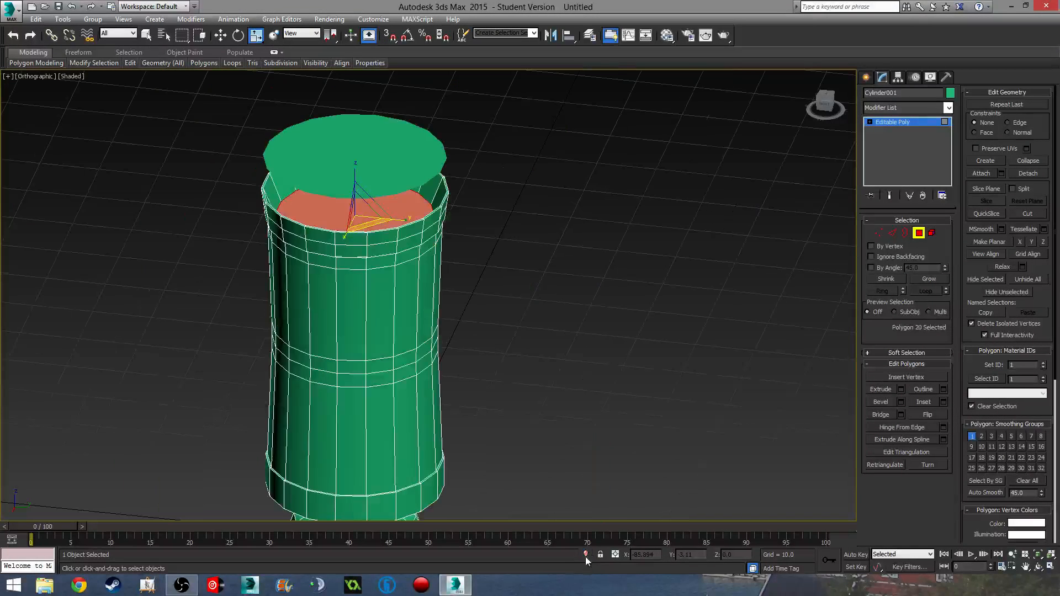
left_click(586, 555)
left_click(585, 555)
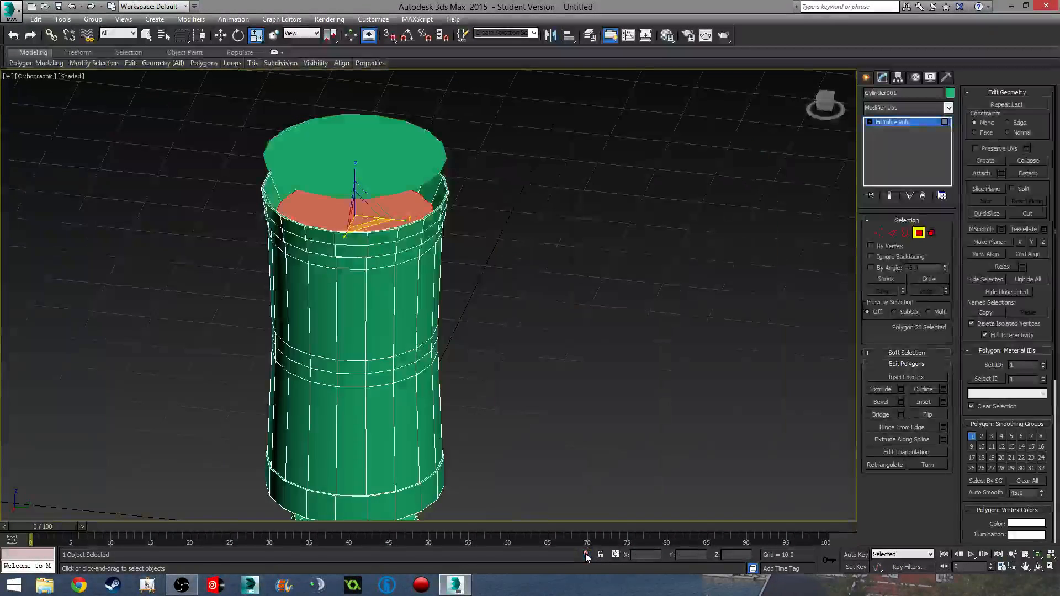
left_click(585, 555)
- Inspect the body's cap from the Top view, then undo the detach
middle_click_drag(464, 300, 405, 234)
scroll(404, 234, "down", 4)
middle_click_drag(394, 331, 371, 341, "alt")
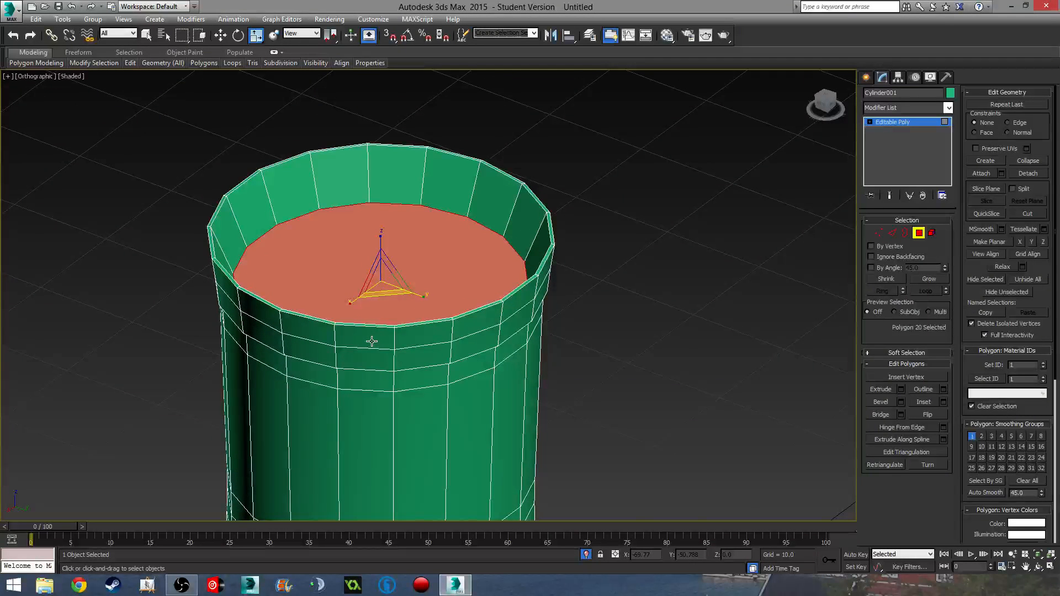
key("t")
middle_click_drag(417, 332, 450, 288)
scroll(449, 245, "up", 3)
key("4")
key("4")
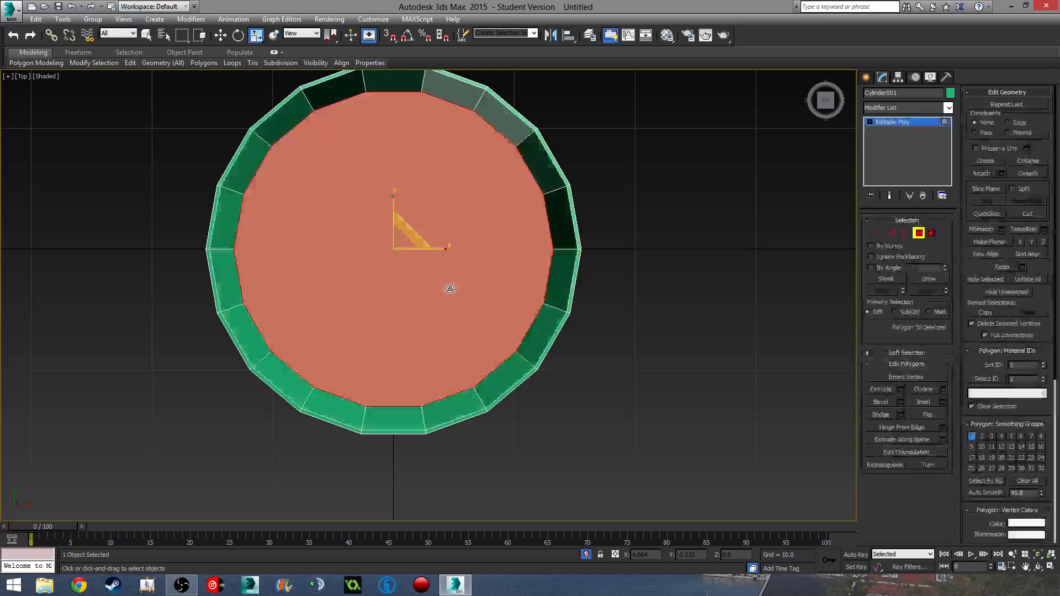
key("4")
key("ctrl+d")
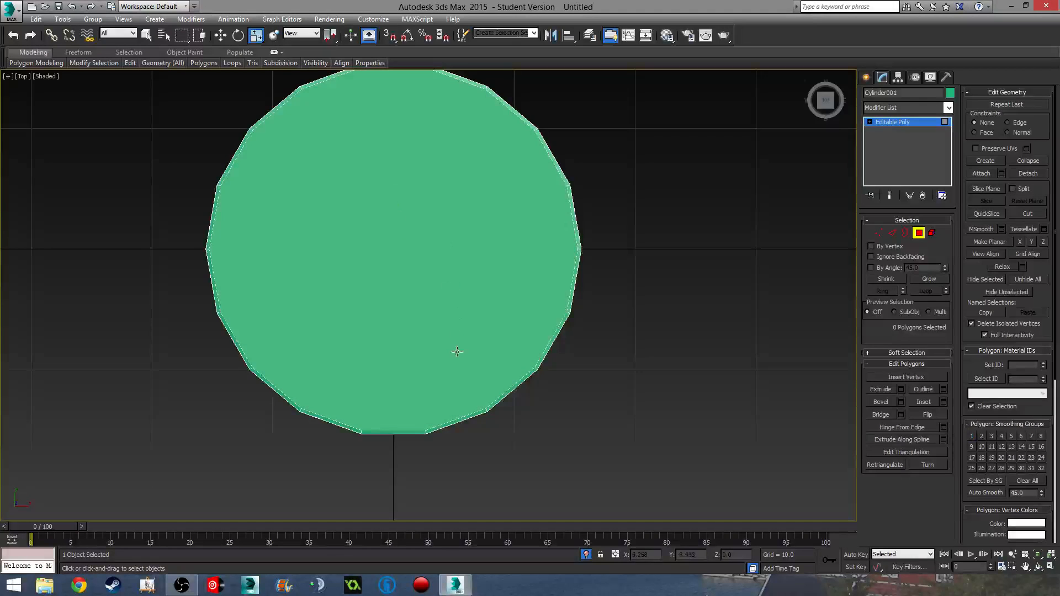
middle_click_drag(456, 350, 417, 268, "alt")
key("ctrl+z")
key("ctrl+z")
key("ctrl+z")
key("ctrl+z")
key("ctrl+z")
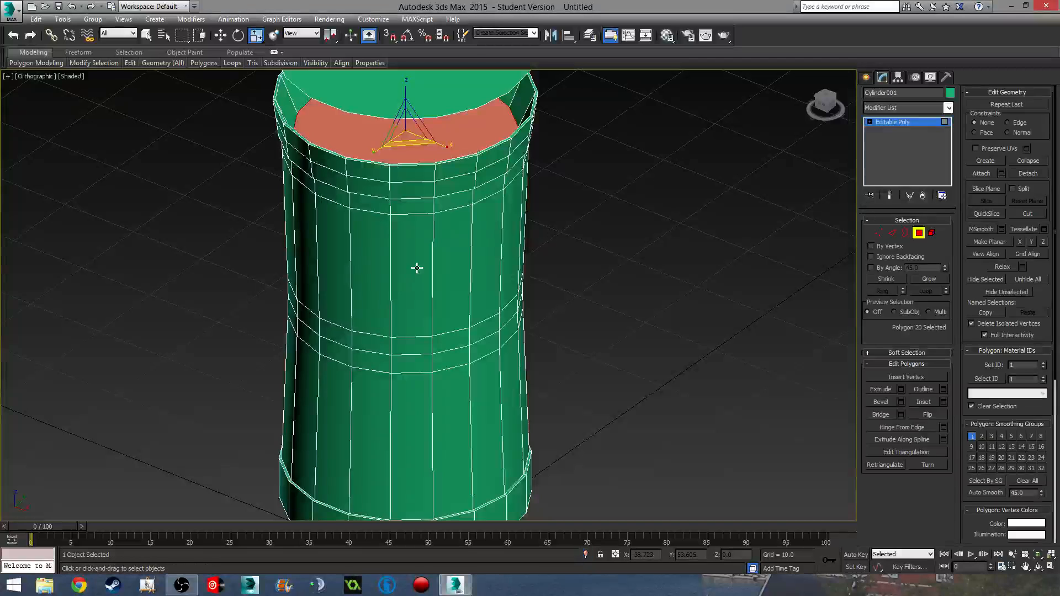
- Select the lid section's polygons and detach them as Object001
middle_click_drag(606, 189, 619, 235, "alt")
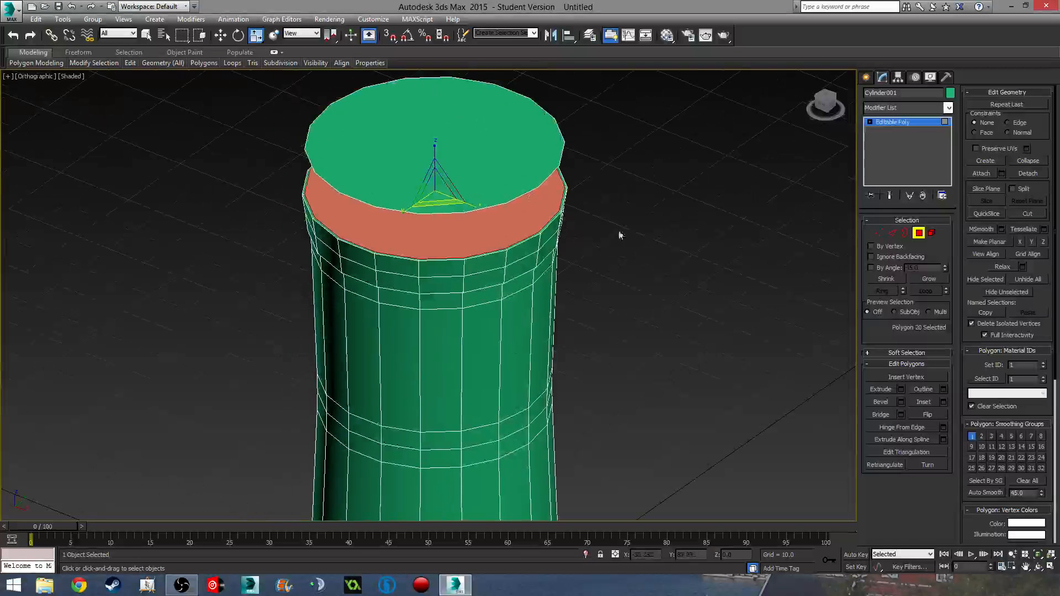
left_click(525, 147)
left_click(1028, 173)
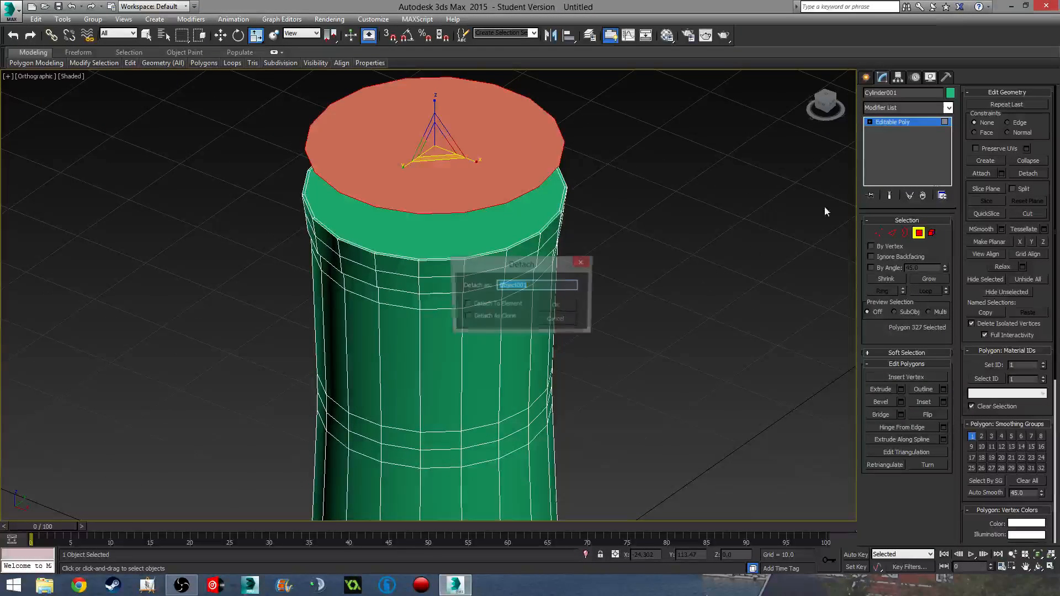
left_click(558, 306)
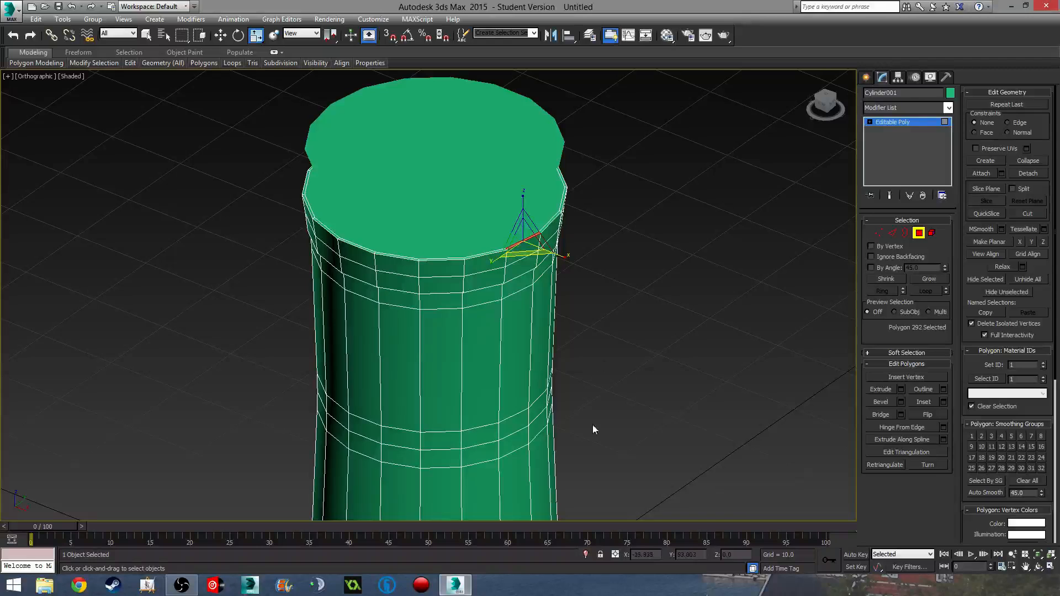
- Select the vase body's top cap, isolate it, and view it from the Top
left_click(504, 237)
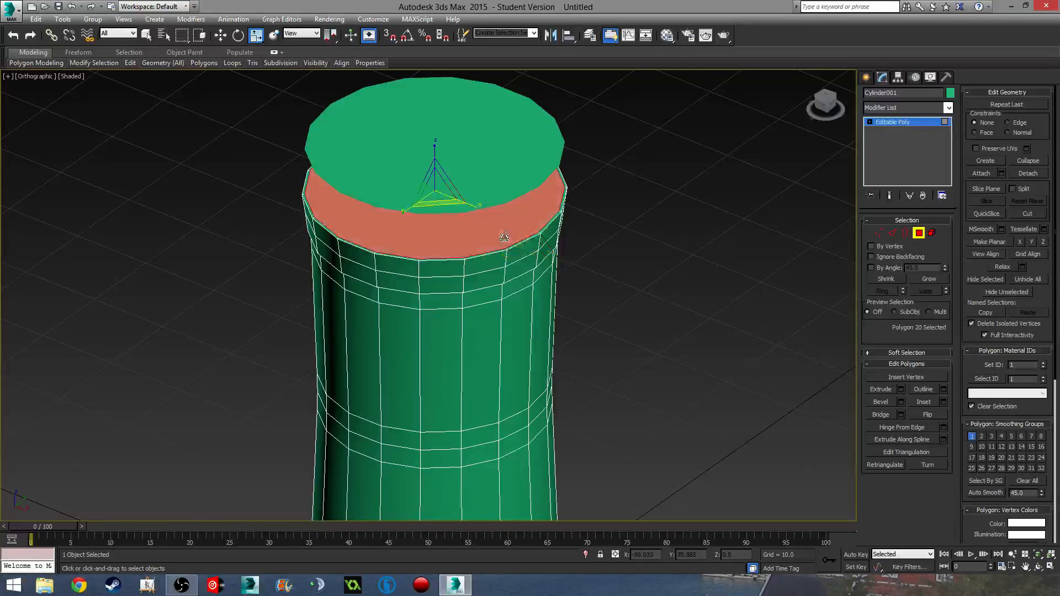
left_click(588, 554)
middle_click_drag(541, 323, 532, 304)
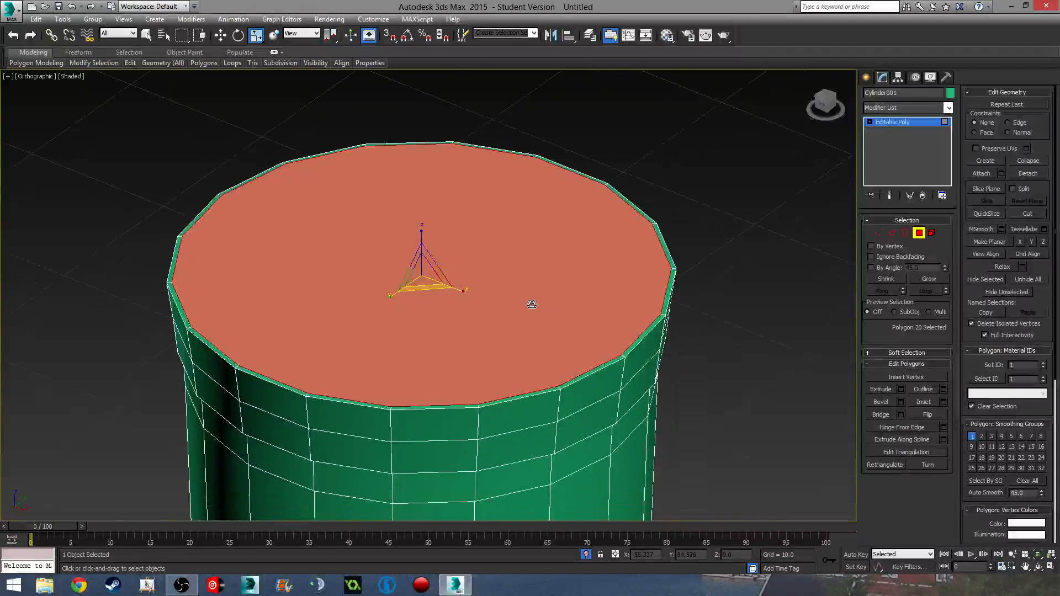
scroll(531, 305, "down", 2)
key("t")
scroll(532, 303, "up", 4)
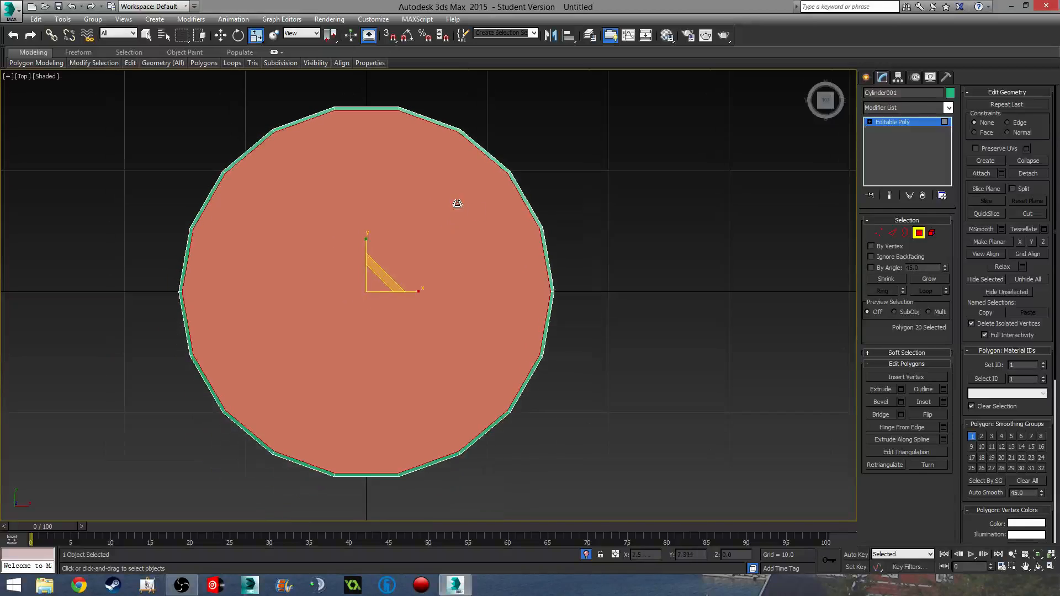
- Trial-extrude the vase's top cap inward to -2.486, then -3.08, and scale it to 94%
left_click(900, 389)
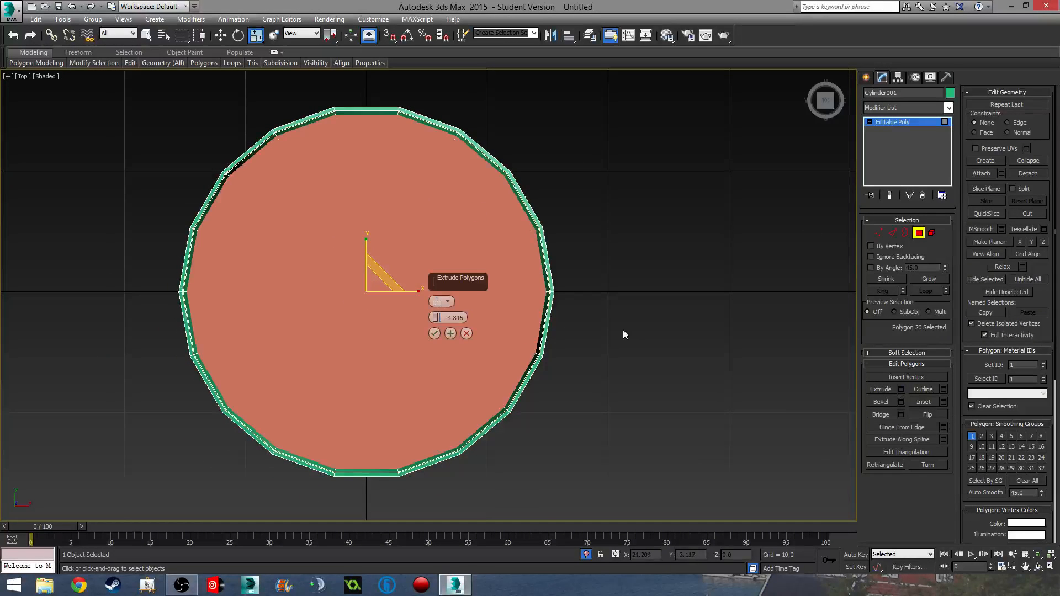
middle_click_drag(621, 367, 606, 305, "alt")
left_click_drag(437, 320, 446, 262)
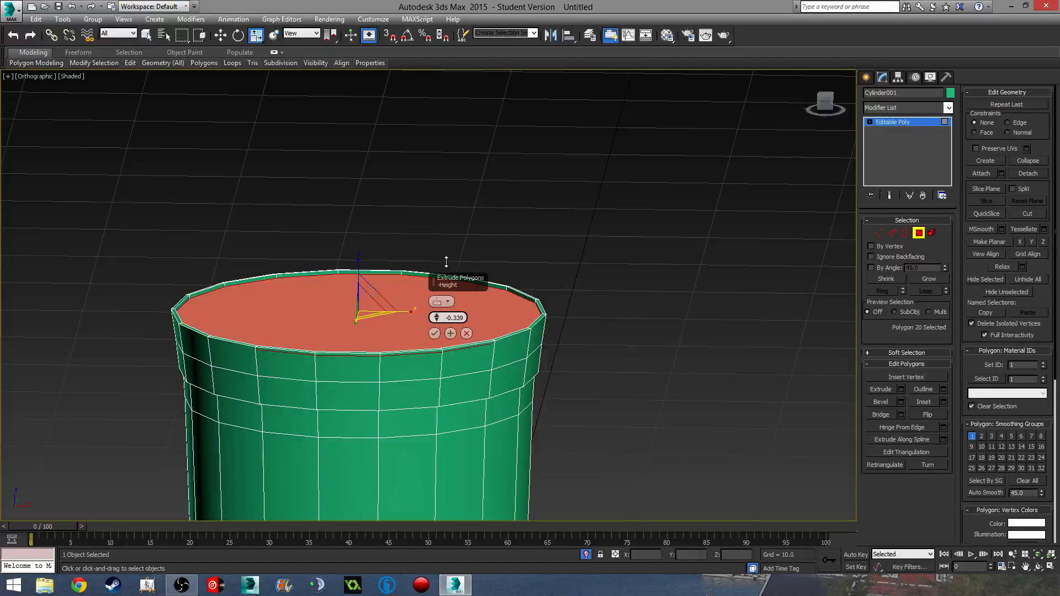
middle_click_drag(522, 339, 454, 320, "alt")
left_click(451, 332)
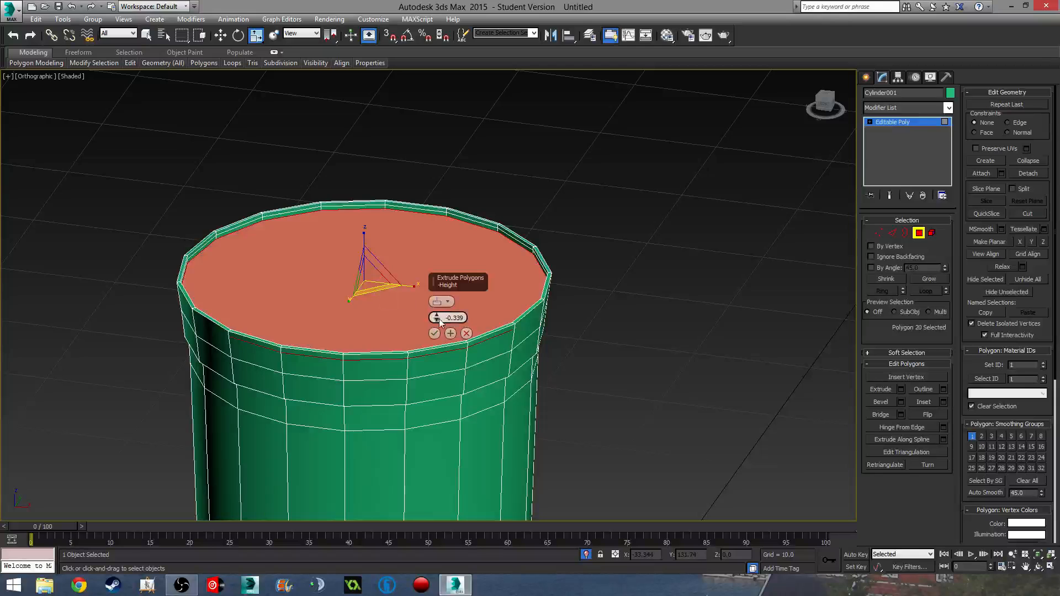
left_click_drag(440, 322, 443, 348)
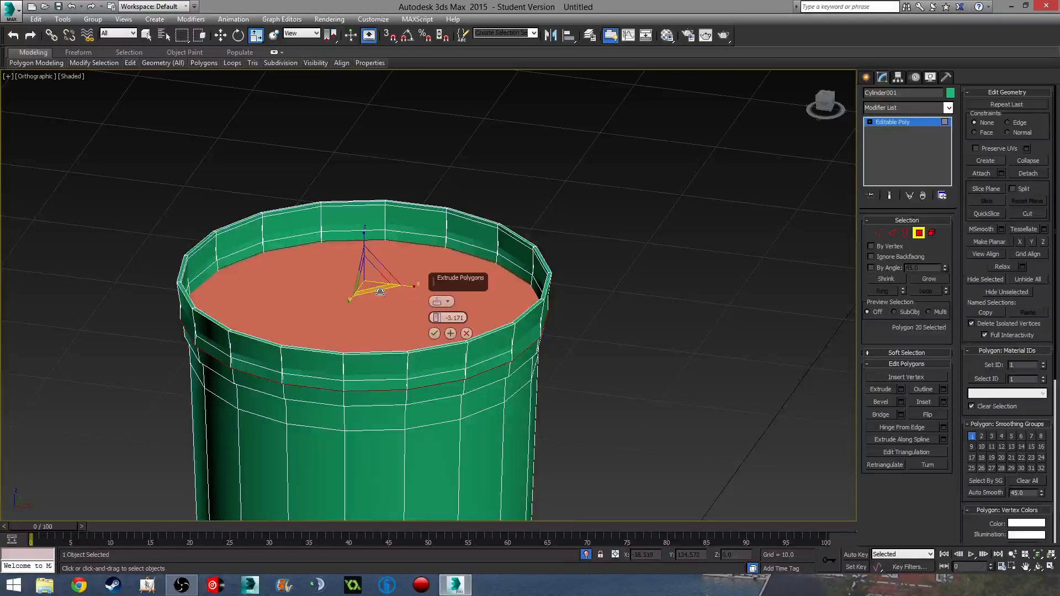
left_click_drag(382, 293, 386, 288)
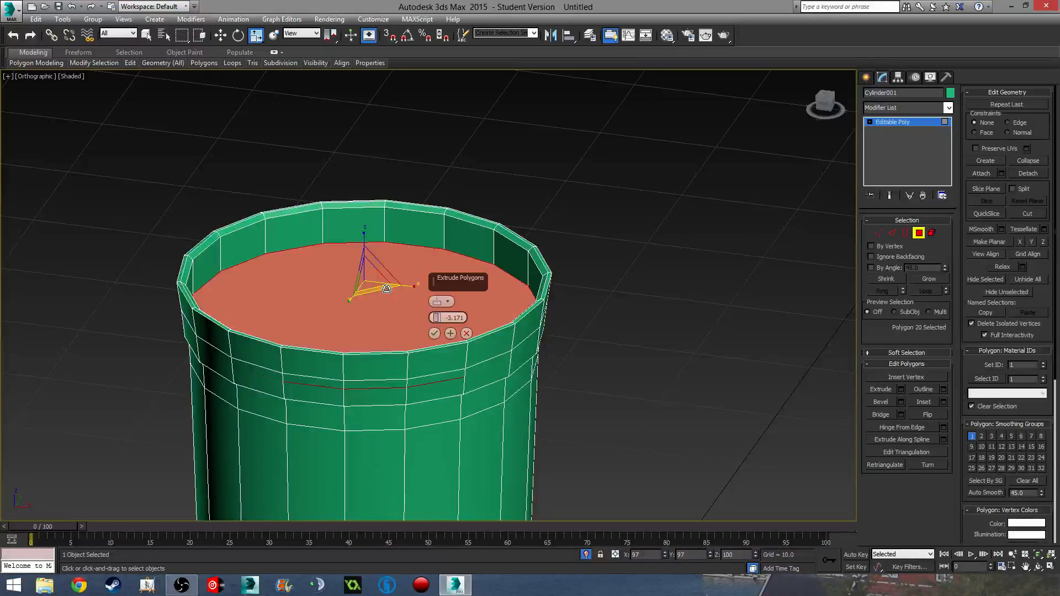
middle_click_drag(387, 288, 351, 234, "alt")
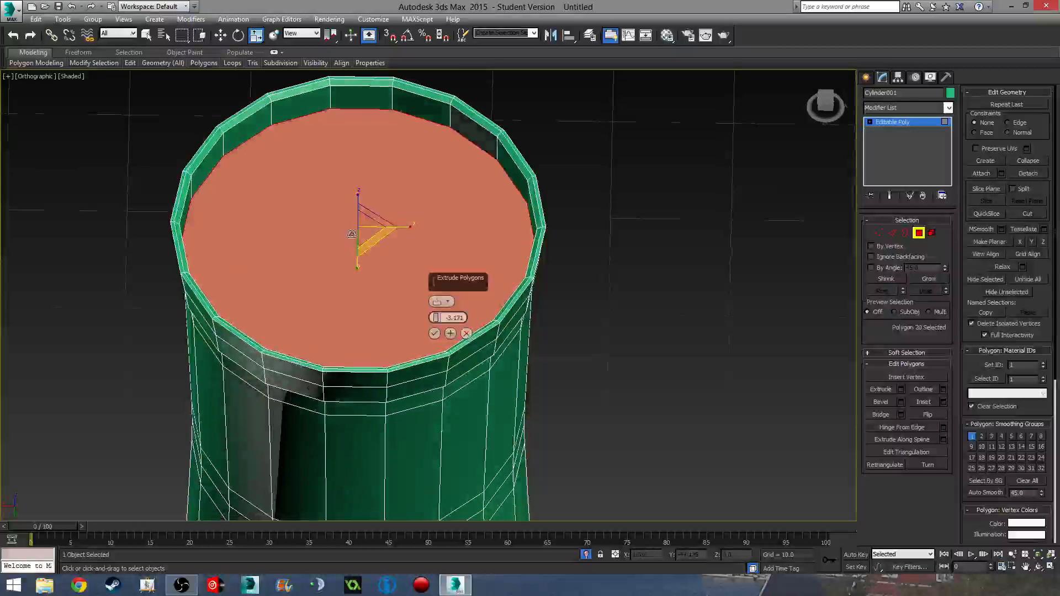
left_click_drag(381, 235, 378, 233)
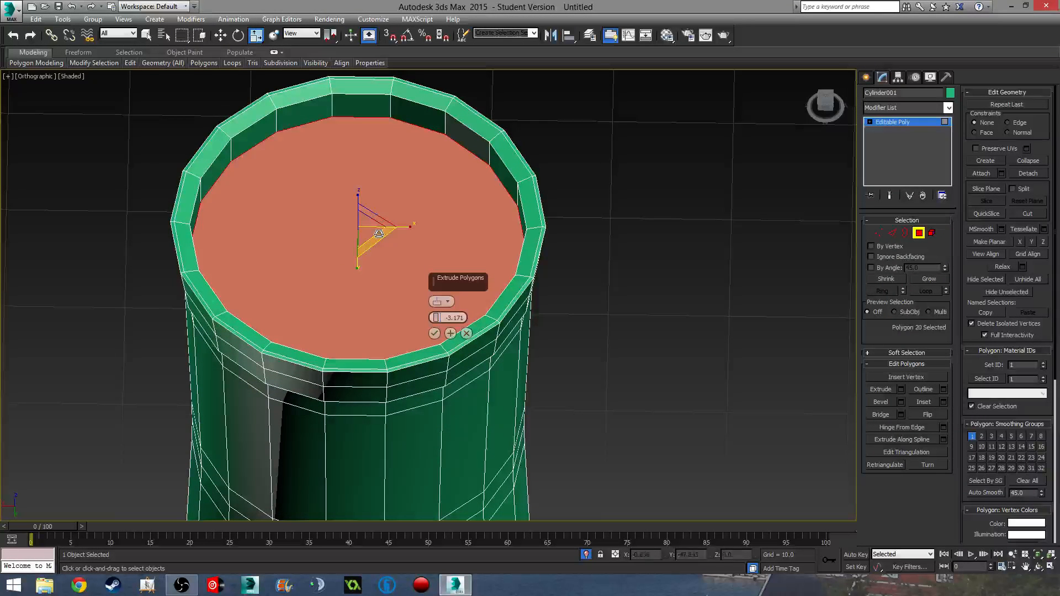
left_click(435, 334)
scroll(435, 330, "down", 4)
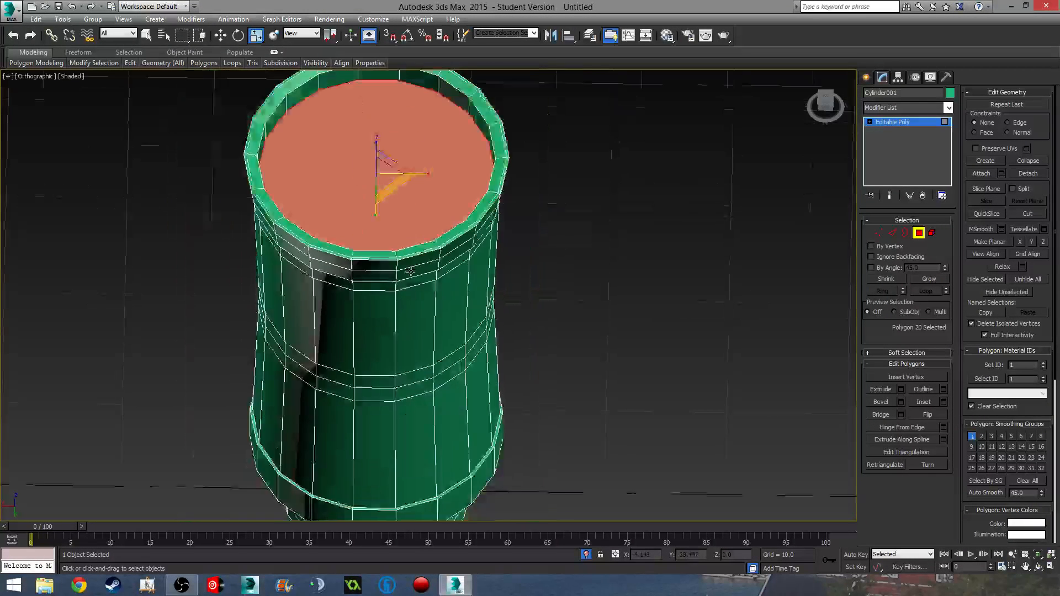
middle_click_drag(437, 320, 433, 265, "alt")
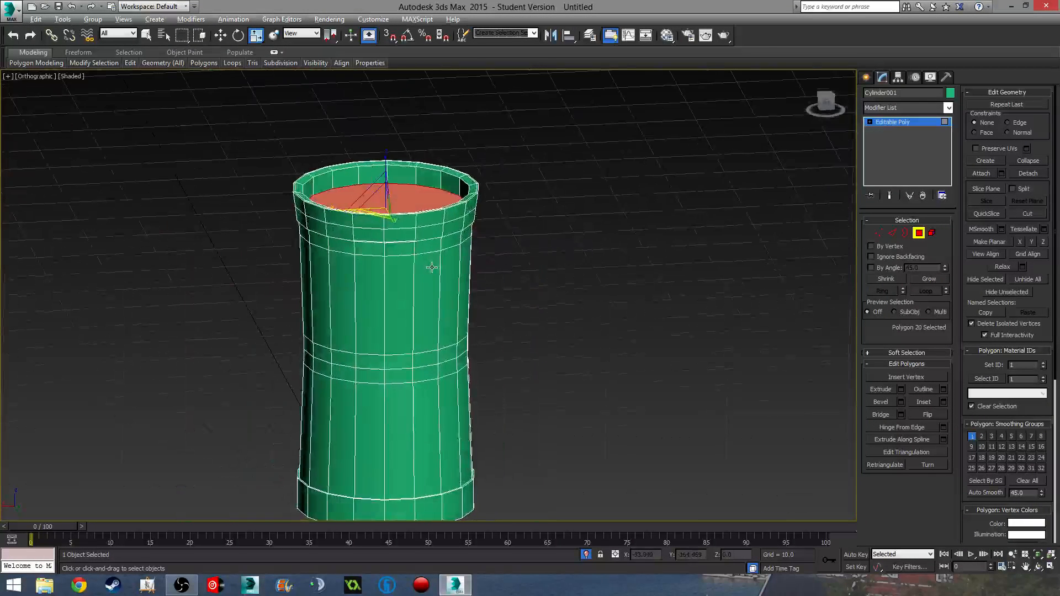
- Try a deeper inward extrude of the cap and shrink the inner polygons to 91%
left_click(900, 389)
left_click_drag(436, 318, 446, 442)
scroll(380, 245, "up", 3)
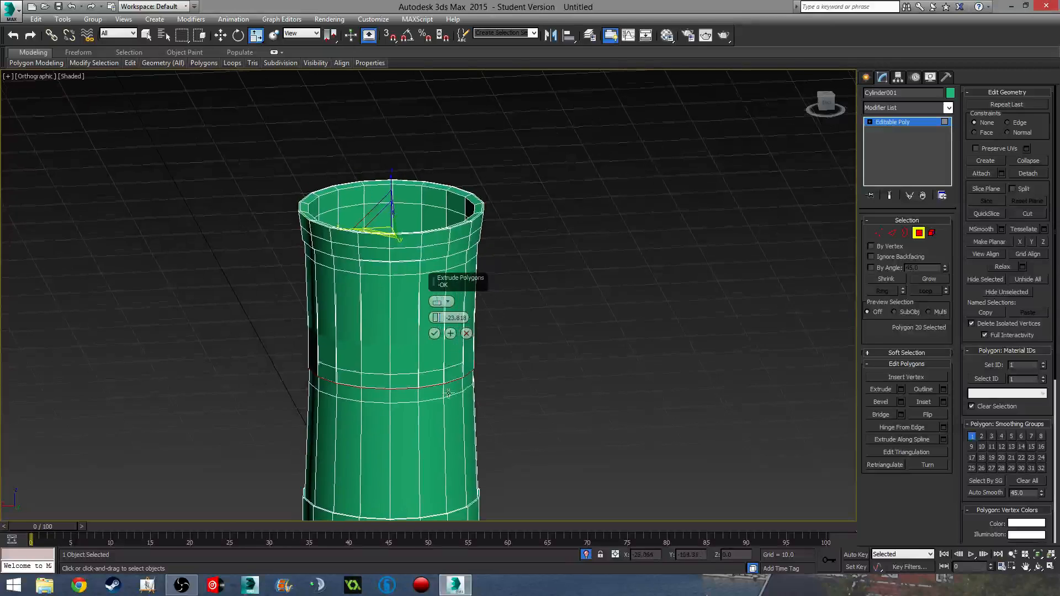
left_click_drag(366, 217, 369, 218)
scroll(461, 395, "down", 3)
middle_click_drag(461, 395, 539, 337)
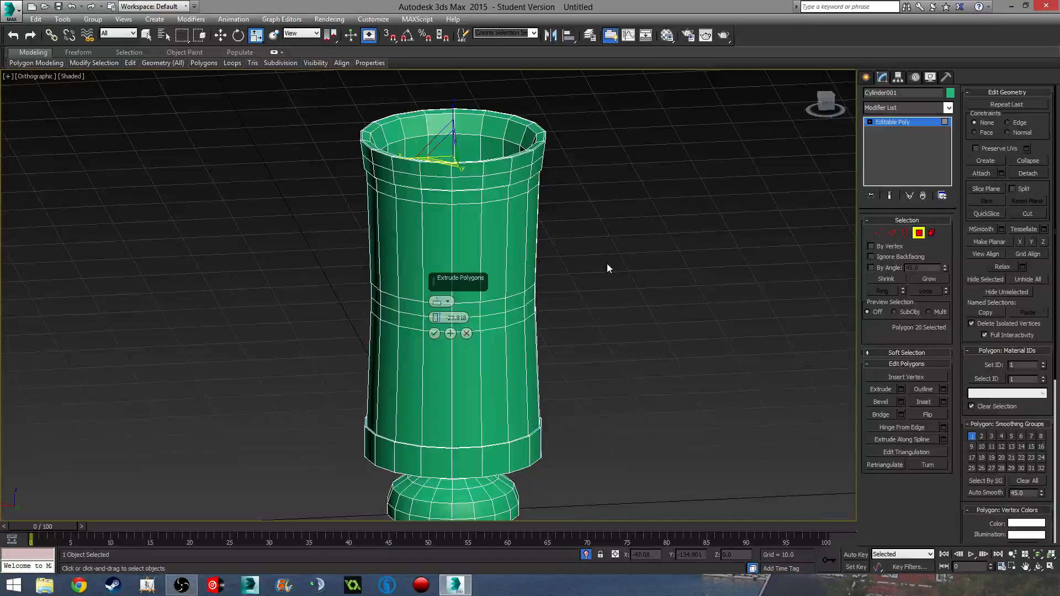
middle_click_drag(556, 330, 596, 305)
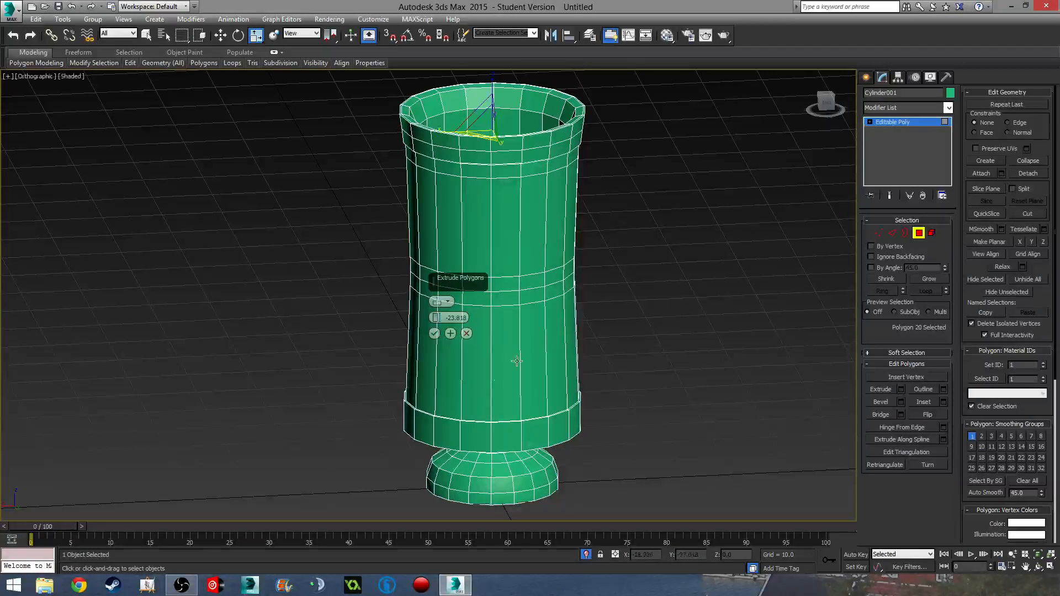
- Undo the trial extrusion and cancel the extrude so the cap stays flush with the rim
key("ctrl+z")
key("ctrl+z")
key("ctrl+z")
key("ctrl+z")
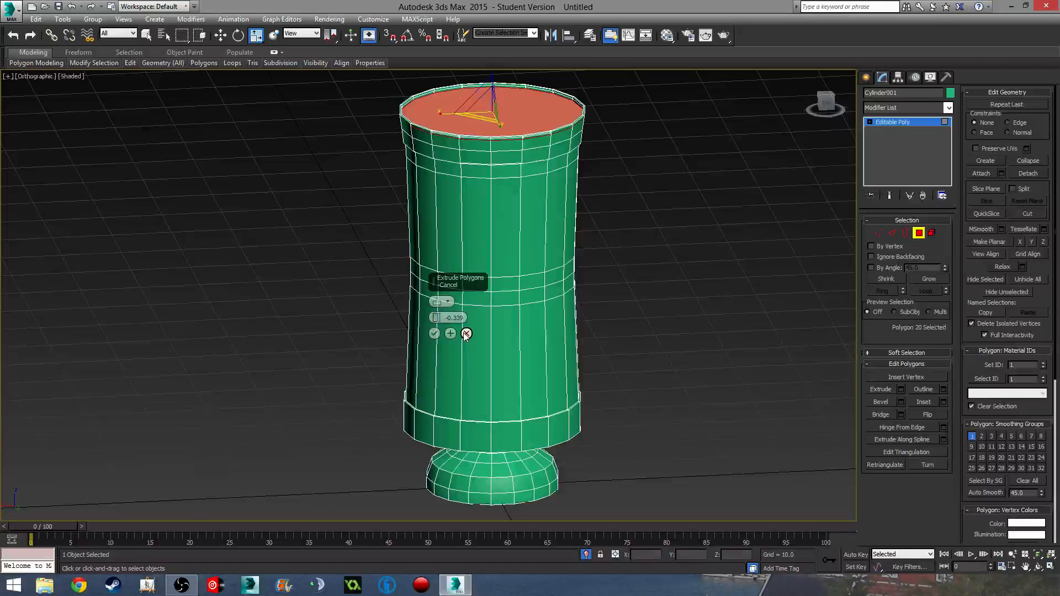
left_click(466, 333)
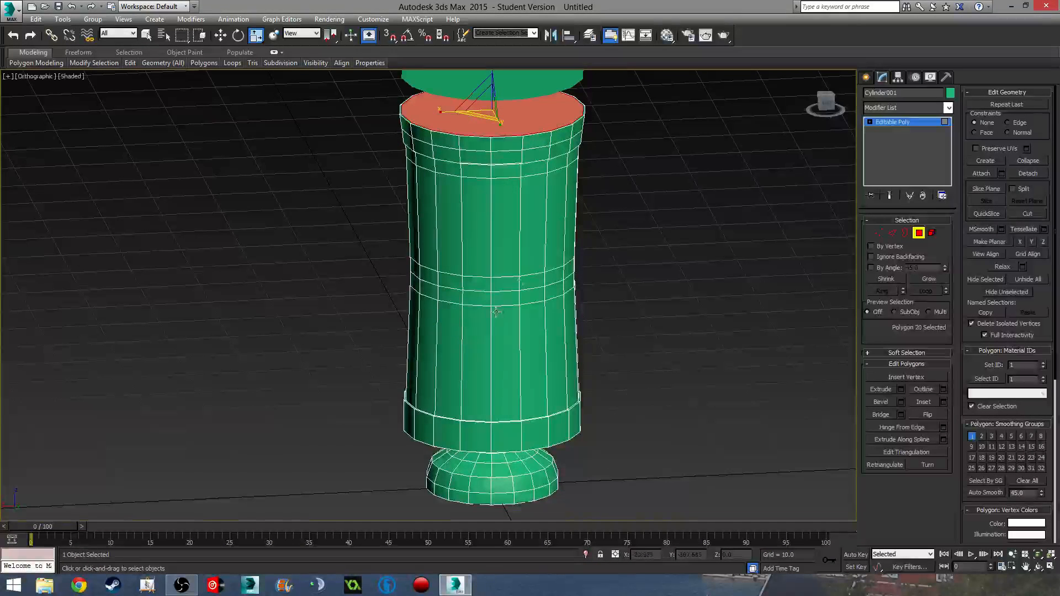
middle_click_drag(495, 312, 595, 356)
- Inset the vase's top cap polygon by 1.5 to leave a narrow rim border
key("z")
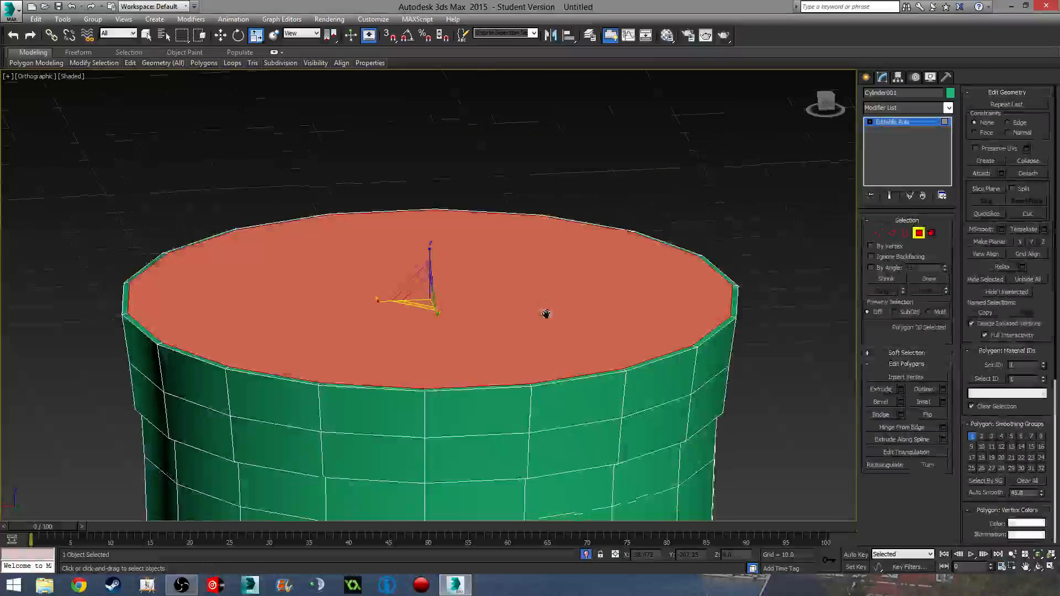
left_click(943, 402)
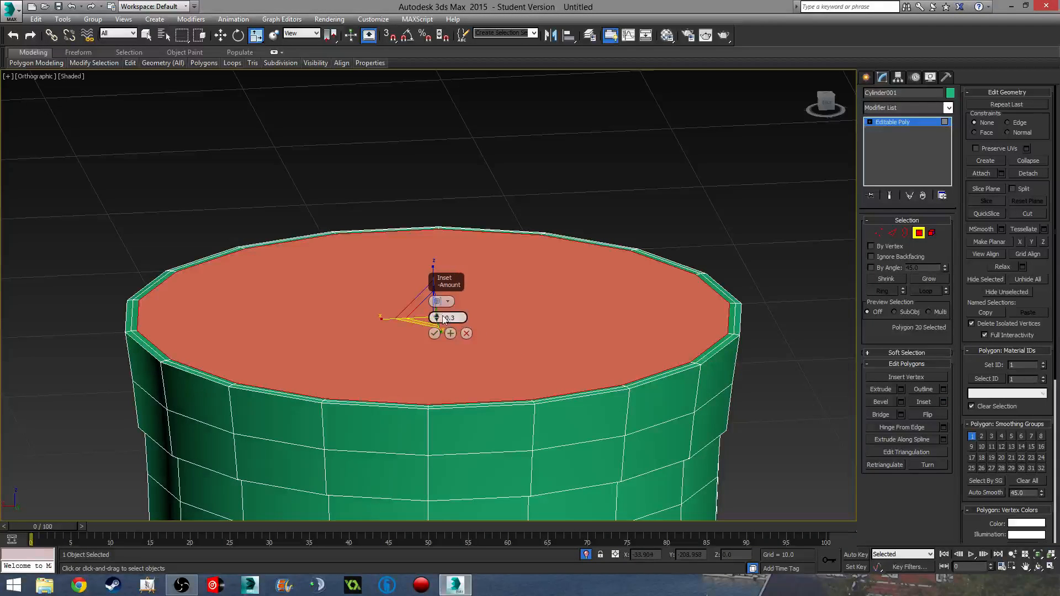
mouse_move(436, 313)
left_mouse_down()
mouse_move(437, 297)
mouse_move(449, 329)
left_mouse_up()
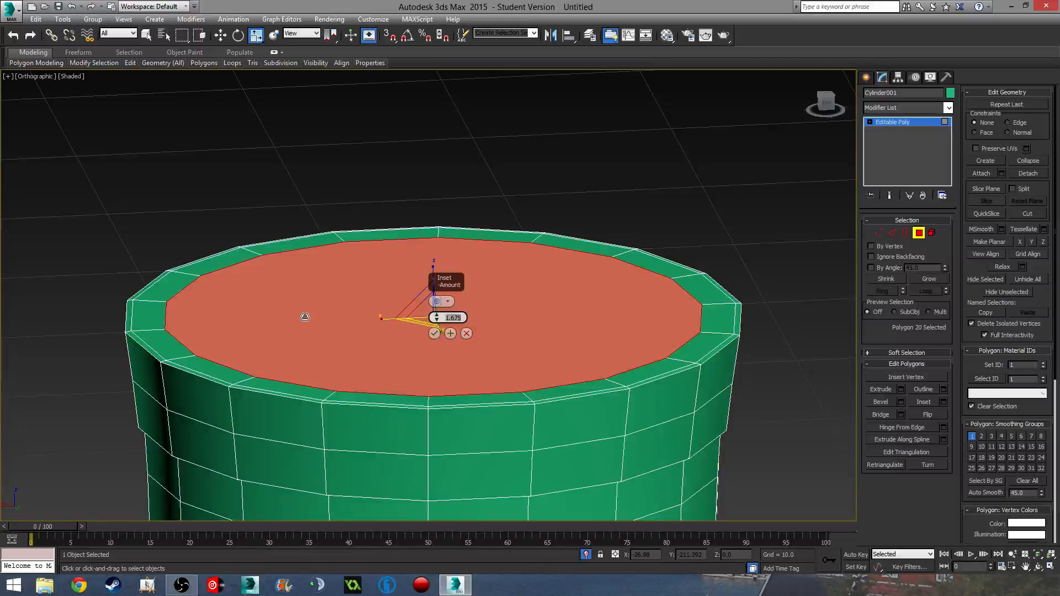
key("Return")
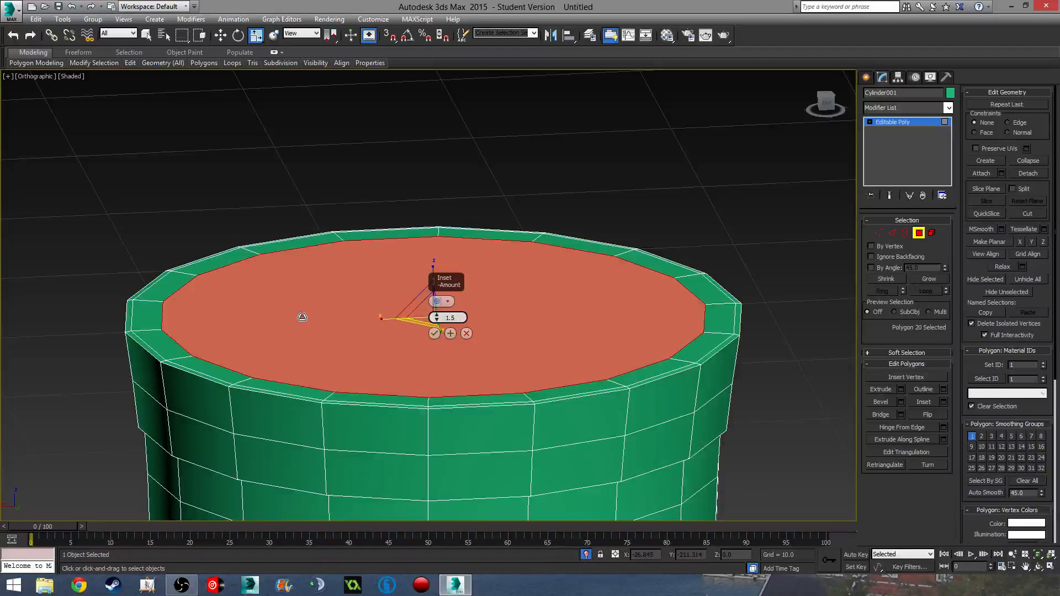
middle_click_drag(476, 352, 449, 270)
left_click(435, 334)
scroll(448, 346, "down", 3)
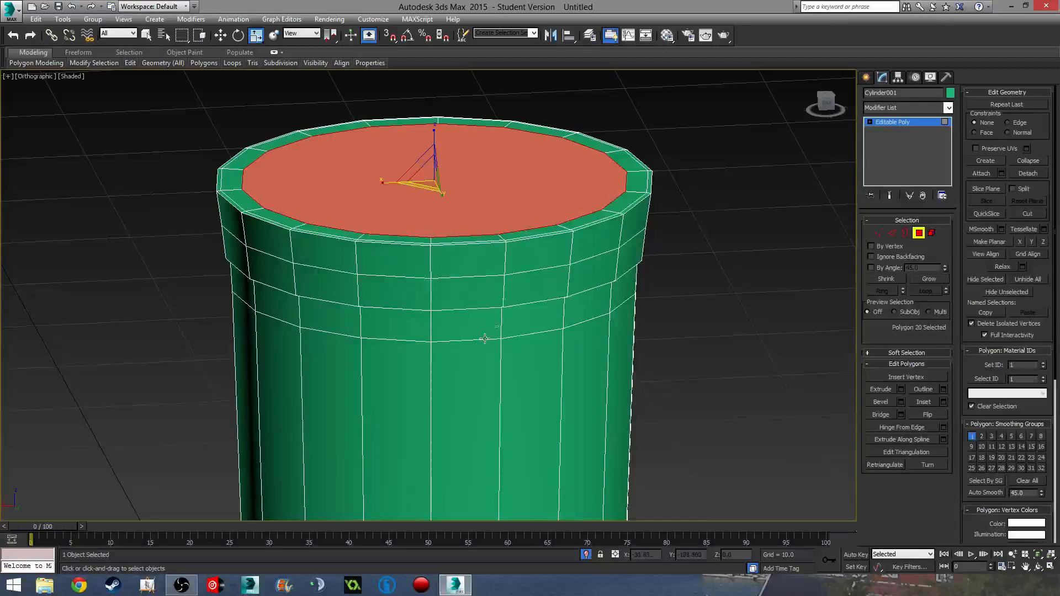
- In wireframe Front view, extrude the top face inward to about -23.8 and scale it to 96%
key("f")
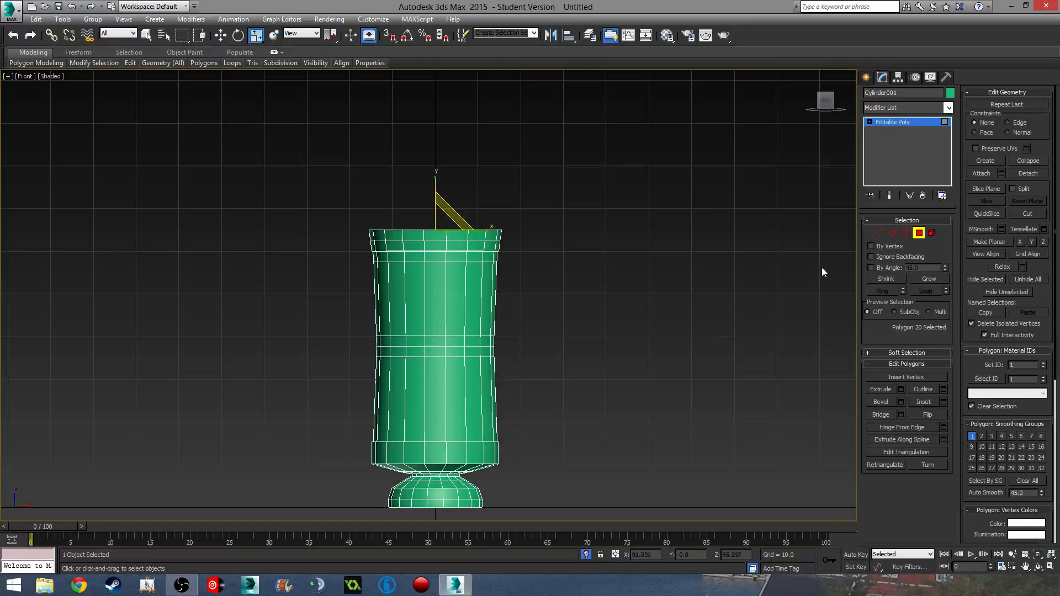
key("F3")
scroll(648, 295, "up", 4)
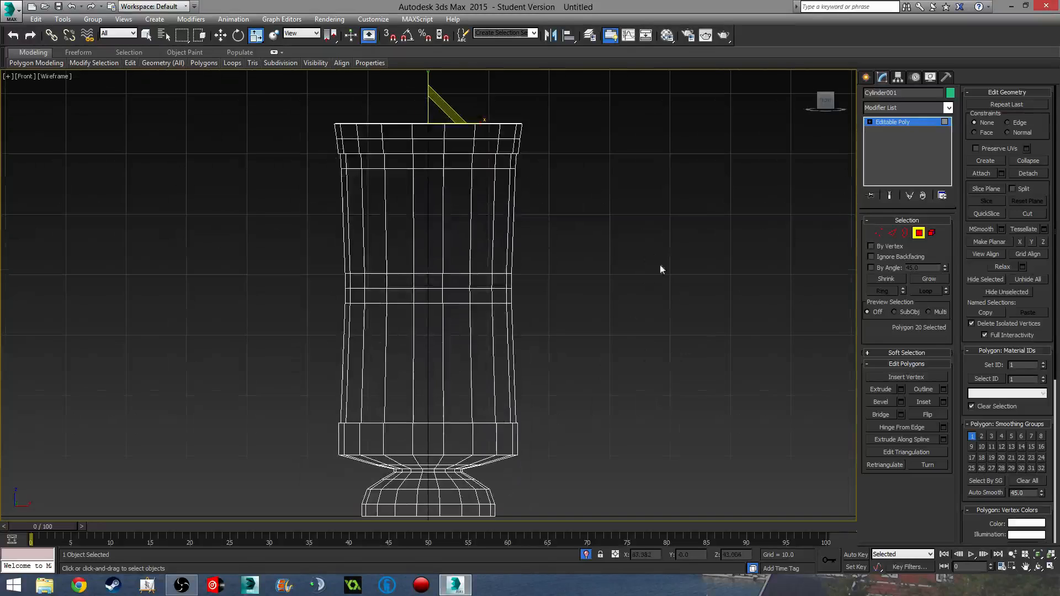
left_click(901, 391)
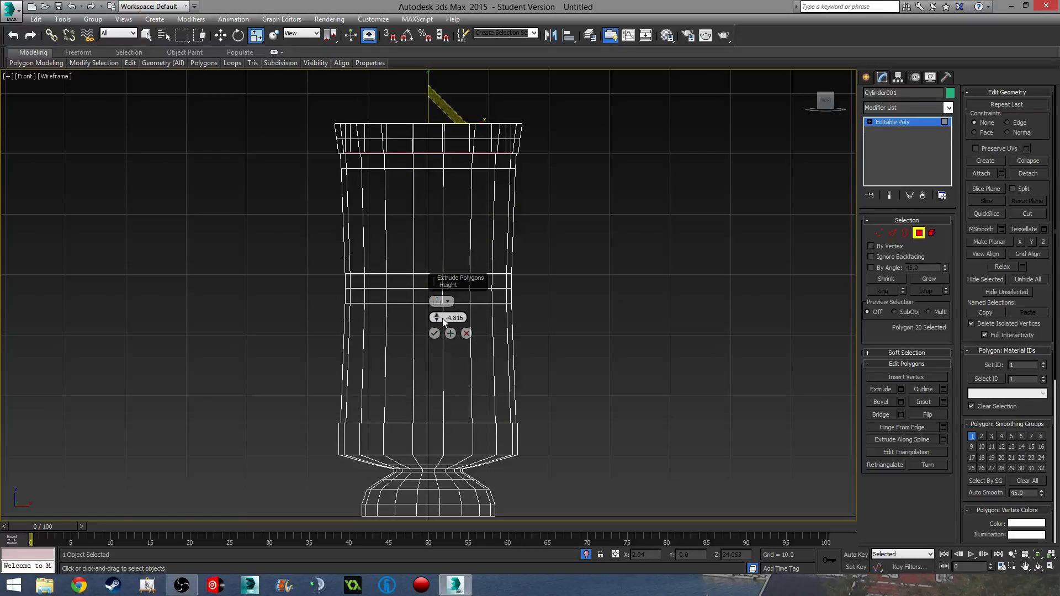
left_click_drag(439, 318, 432, 431)
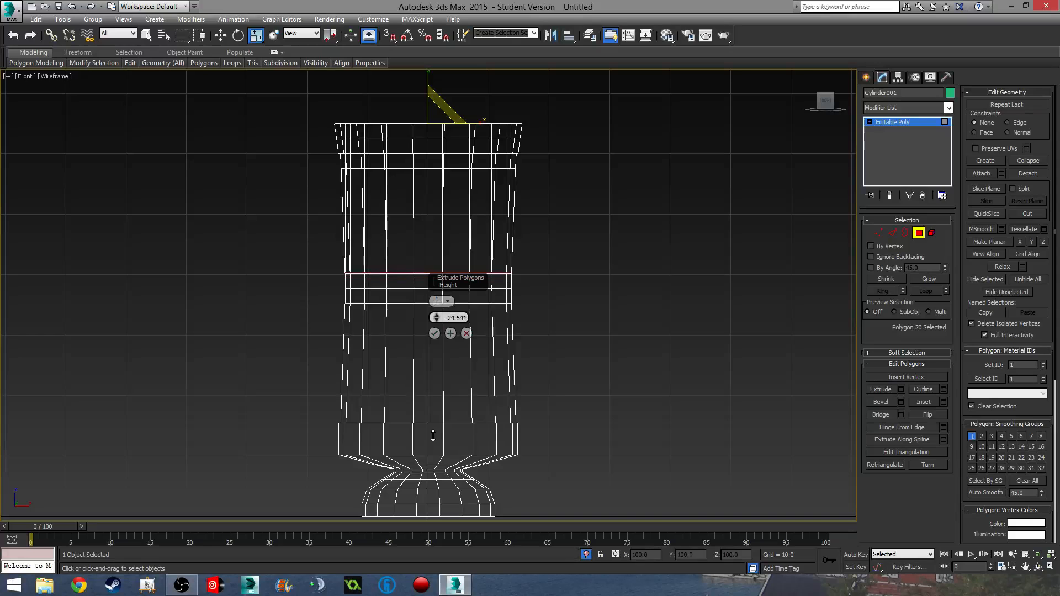
left_click(435, 334)
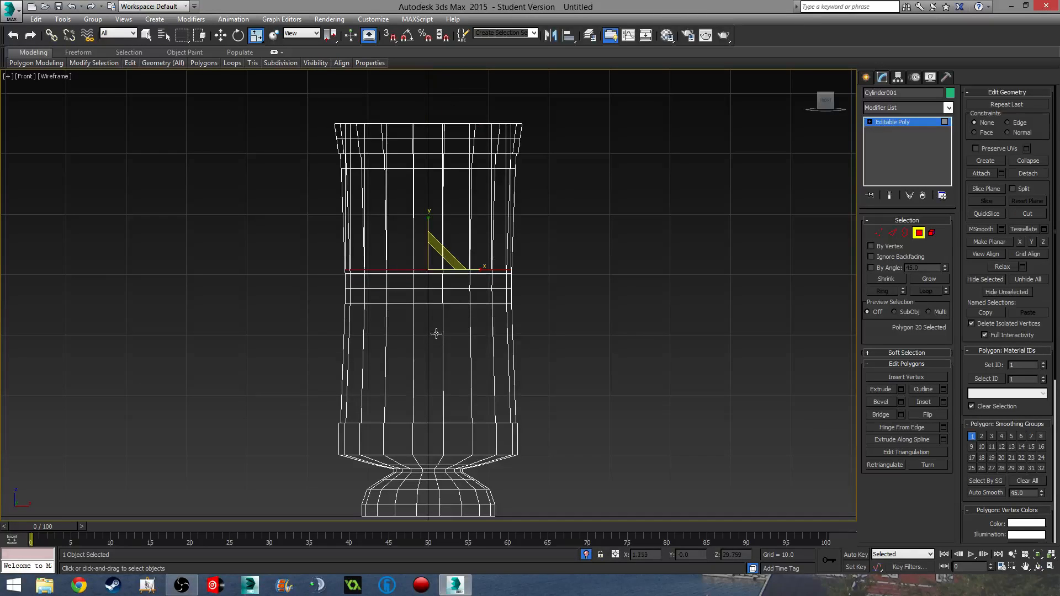
middle_click_drag(461, 309, 439, 283, "alt")
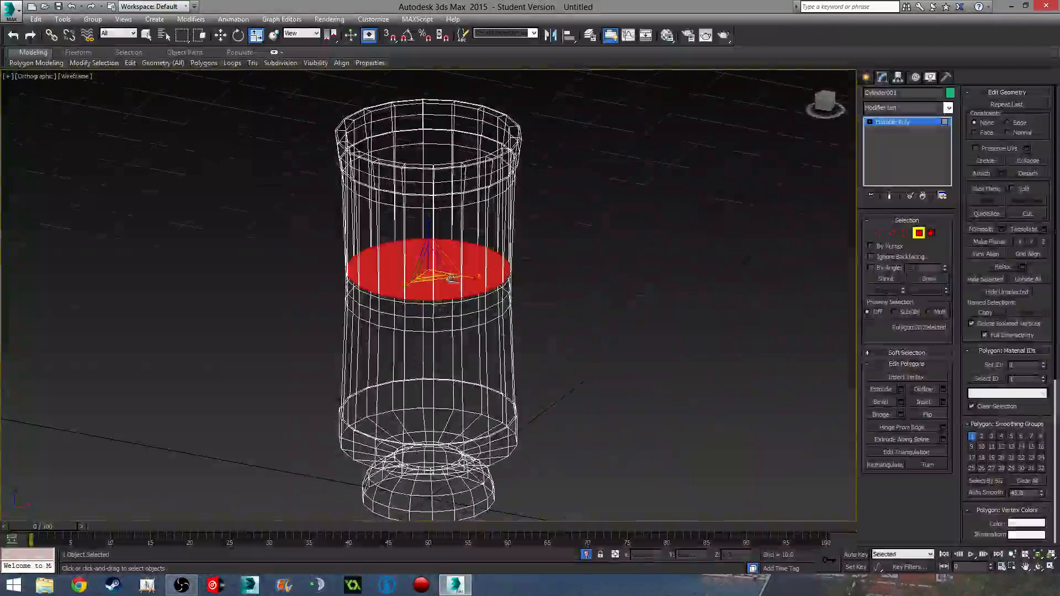
left_click_drag(436, 280, 439, 281)
middle_click_drag(439, 280, 405, 276, "alt")
- Extrude the sunken face again to -30 near the base, then exit Polygon mode and deselect
key("f")
middle_click_drag(458, 323, 466, 185)
scroll(464, 267, "up", 2)
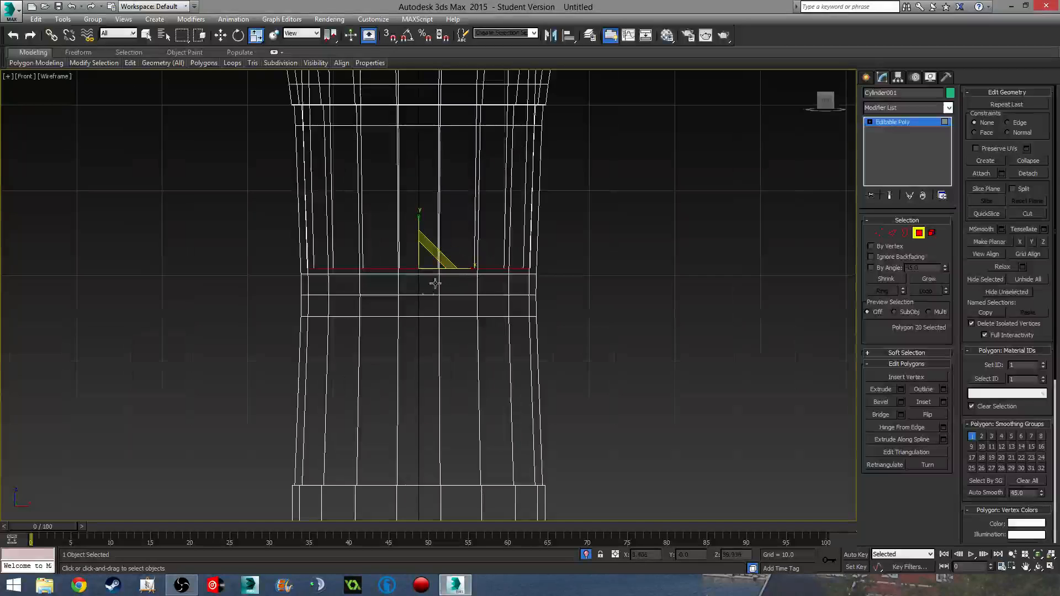
mouse_move(435, 283)
middle_mouse_down()
mouse_move(434, 234)
mouse_move(450, 278)
middle_mouse_up()
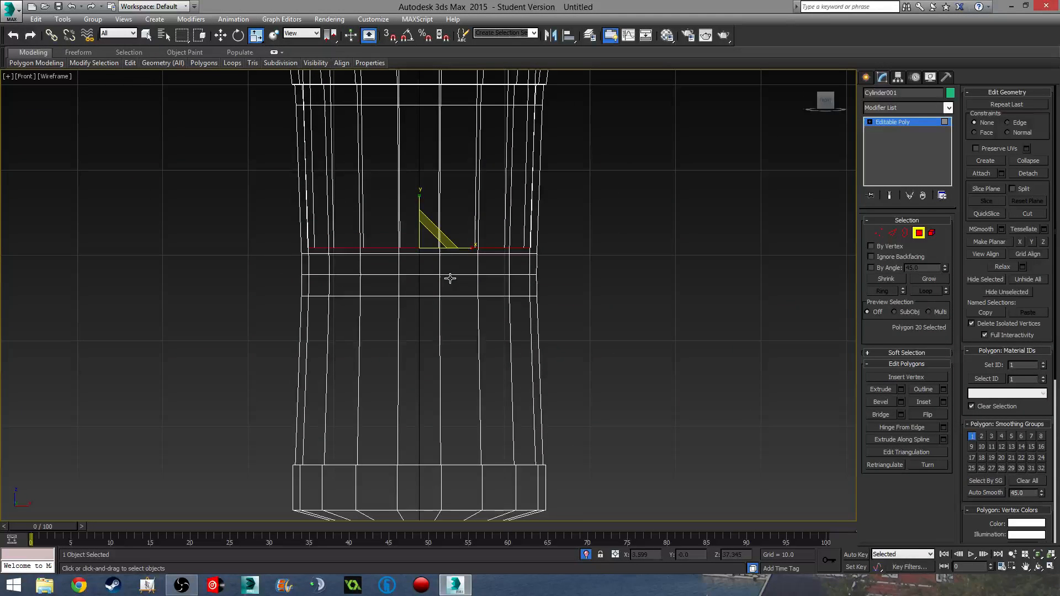
left_click(900, 389)
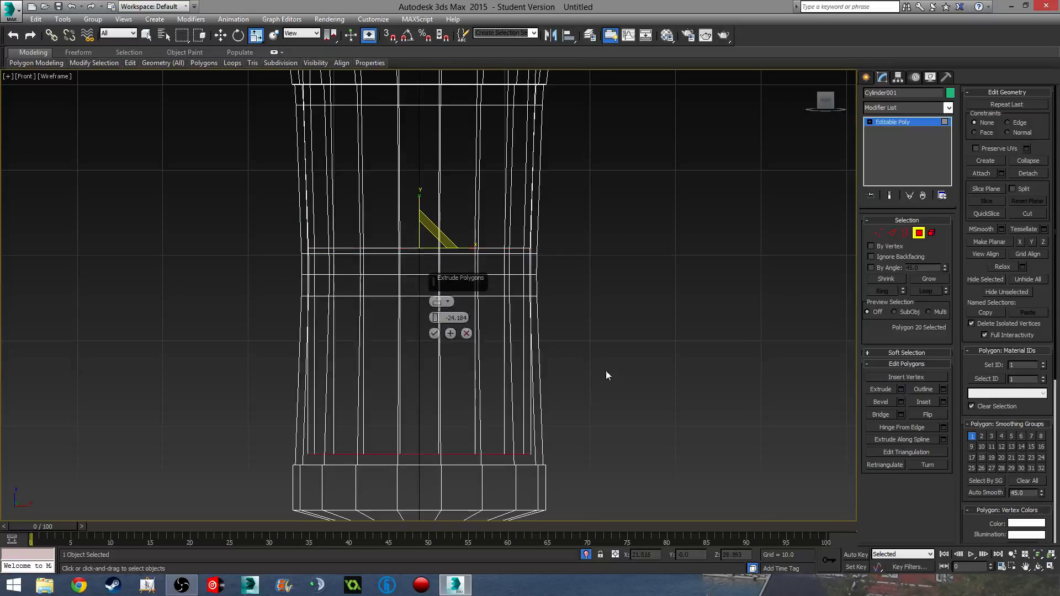
middle_click_drag(608, 373, 595, 266)
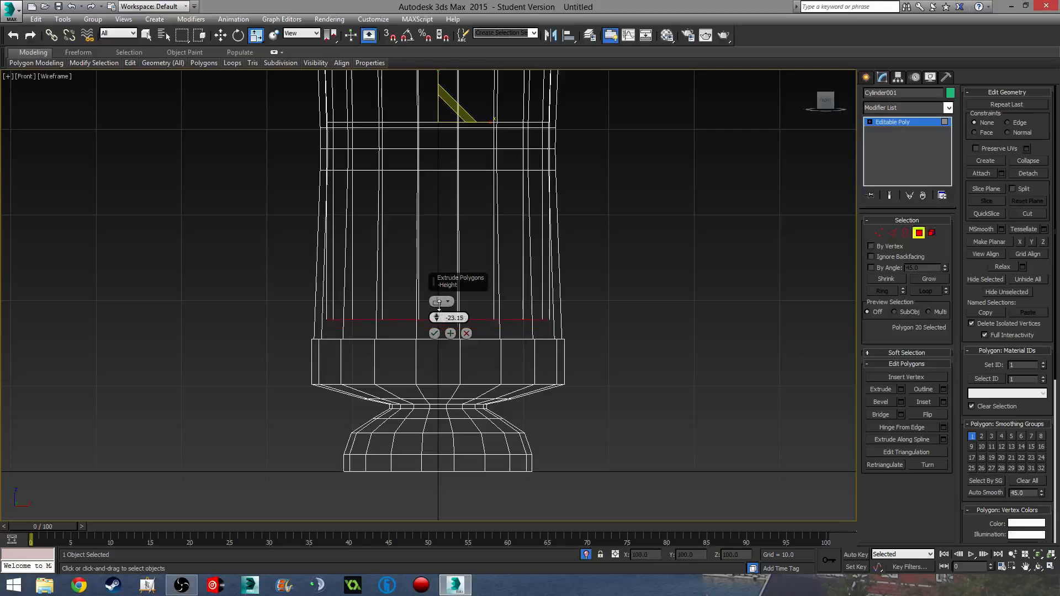
left_click_drag(439, 303, 447, 352)
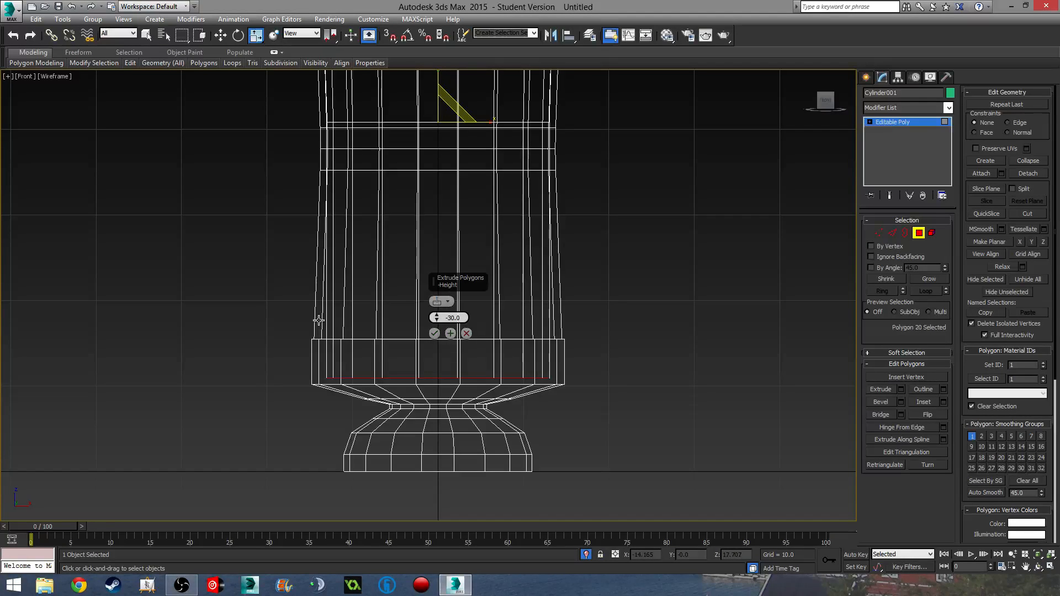
left_click(434, 334)
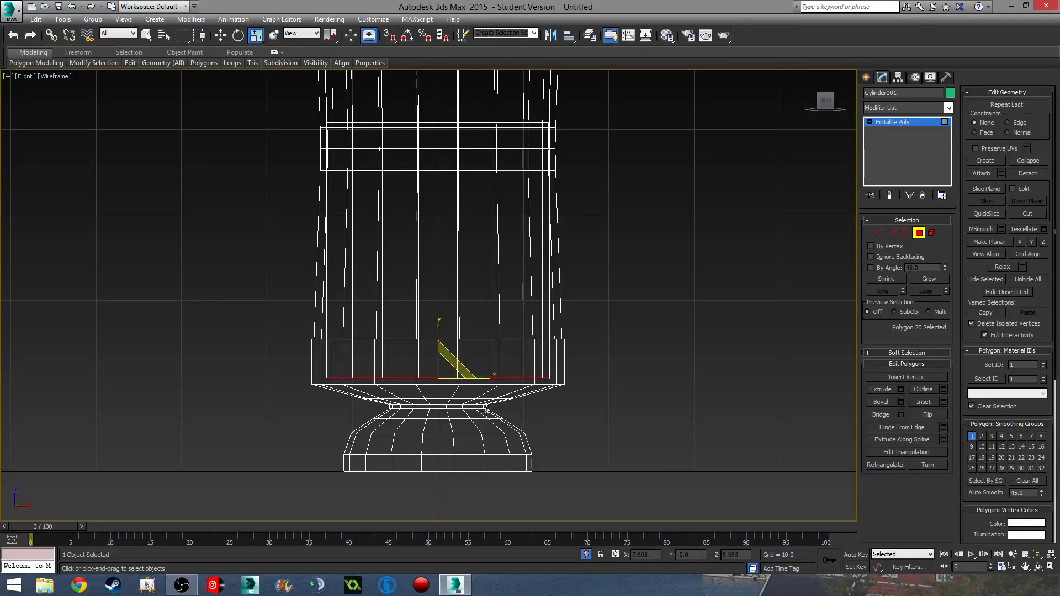
left_click(922, 233)
left_click(677, 275)
- Return to shaded display, end isolation to reveal the lid Object001, and select it
middle_click_drag(644, 273, 629, 315)
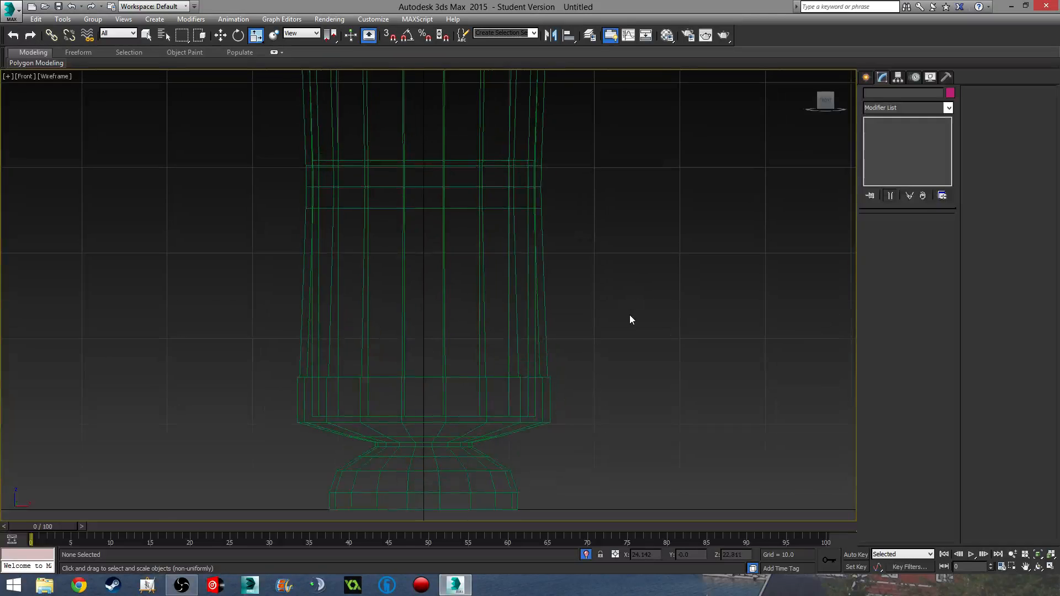
key("F3")
scroll(616, 273, "down", 3)
mouse_move(615, 273)
middle_mouse_down("alt")
mouse_move(526, 365)
mouse_move(463, 331)
mouse_move(682, 230)
mouse_move(584, 248)
mouse_move(583, 412)
mouse_move(528, 449)
mouse_move(367, 426)
middle_mouse_up("alt")
left_click(585, 554)
middle_click_drag(343, 213, 670, 298)
left_click(383, 231)
scroll(605, 259, "up", 3)
middle_click_drag(605, 259, 574, 292)
- Select the lid's disc face and frame it in a straight Top view
left_click(919, 233)
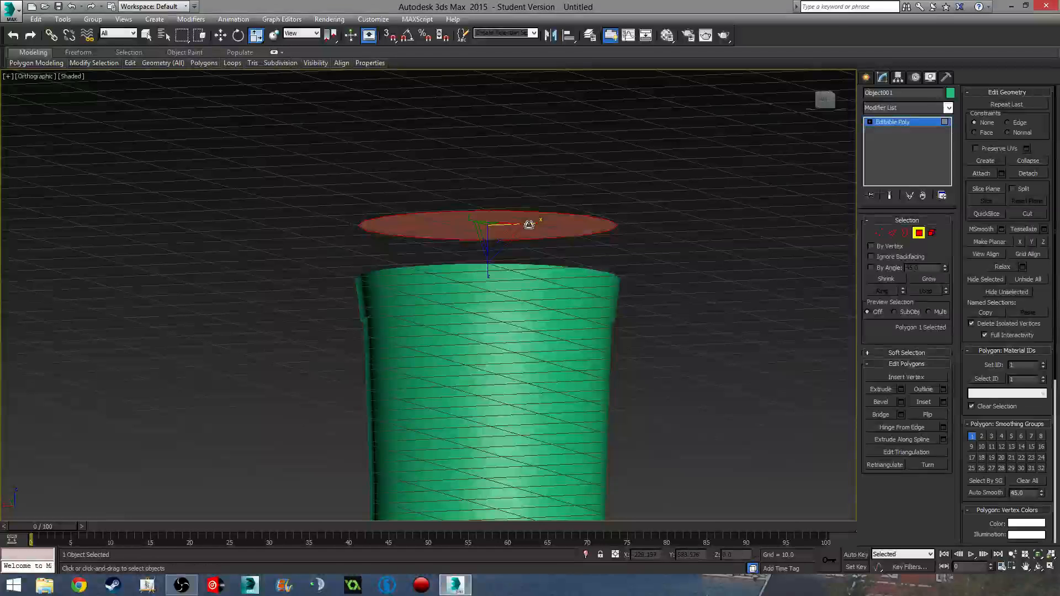
middle_click_drag(535, 265, 461, 362, "alt")
key("t")
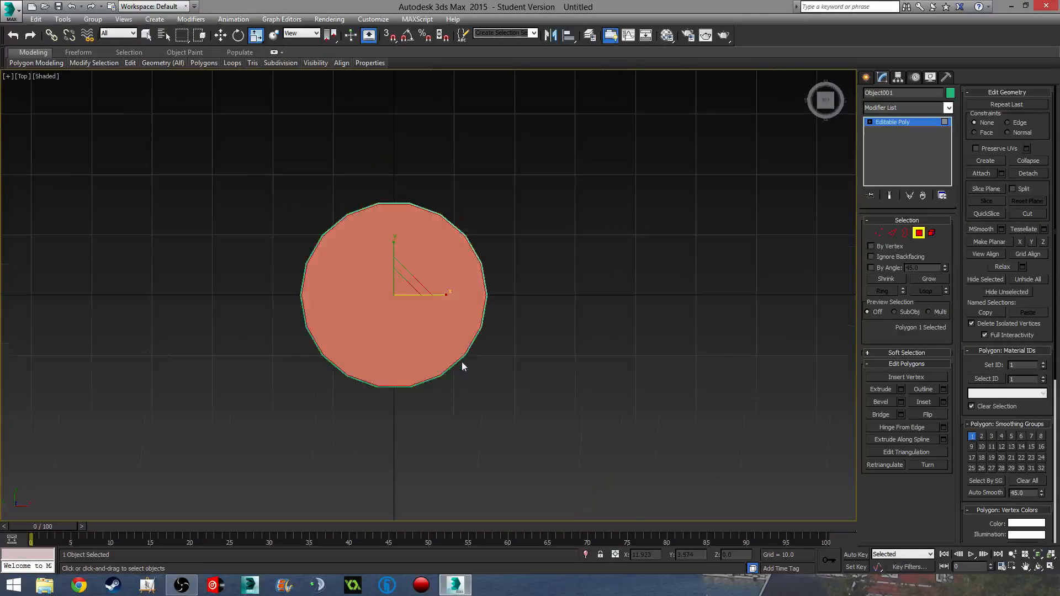
key("F3")
scroll(485, 279, "up", 5)
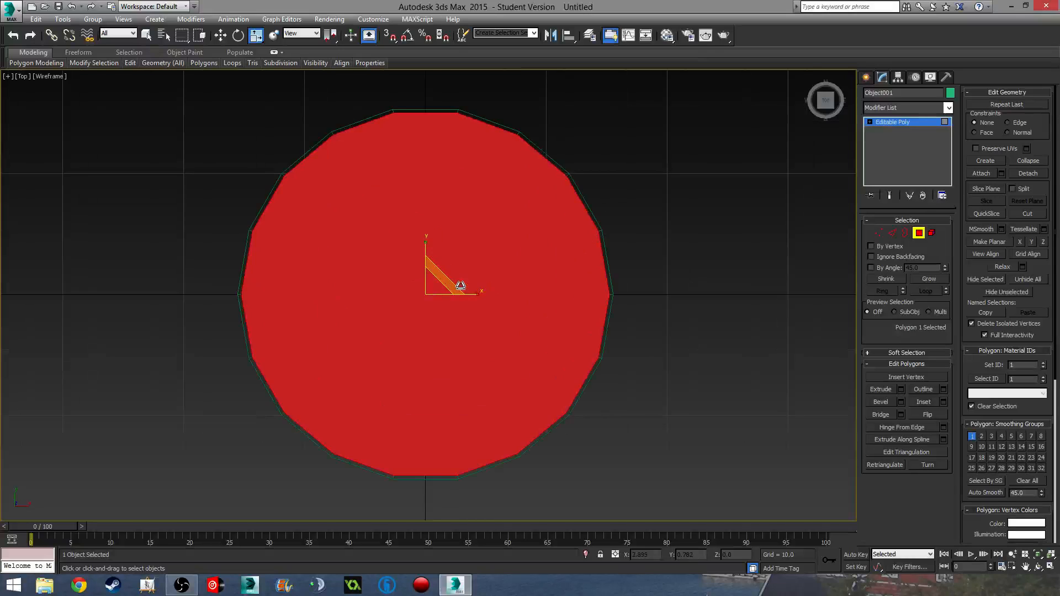
middle_click_drag(461, 283, 473, 283)
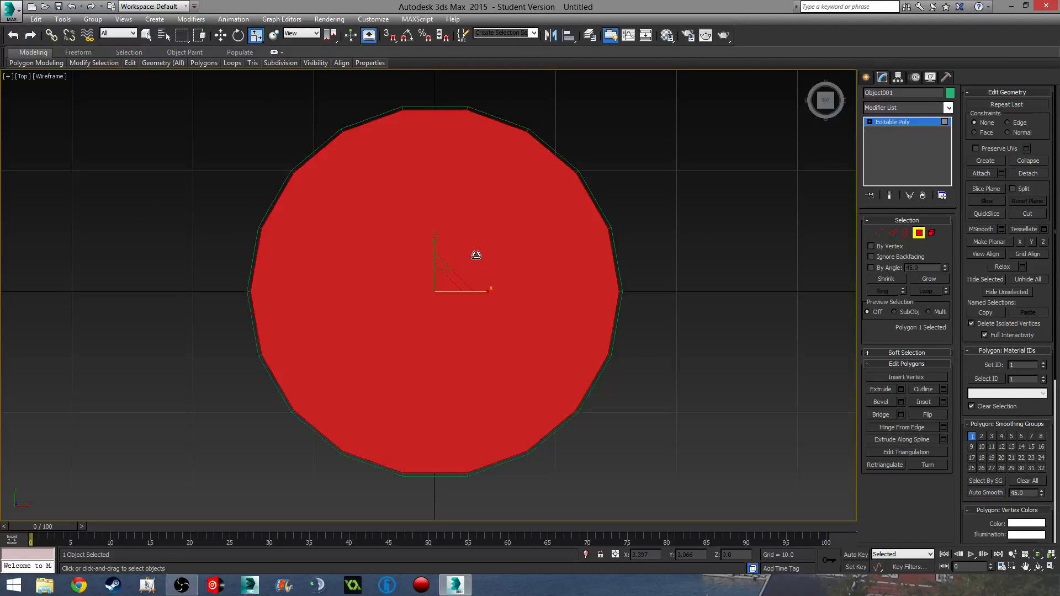
key("F3")
mouse_move(520, 293)
middle_mouse_down()
mouse_move(538, 298)
mouse_move(532, 315)
mouse_move(537, 279)
mouse_move(528, 305)
middle_mouse_up()
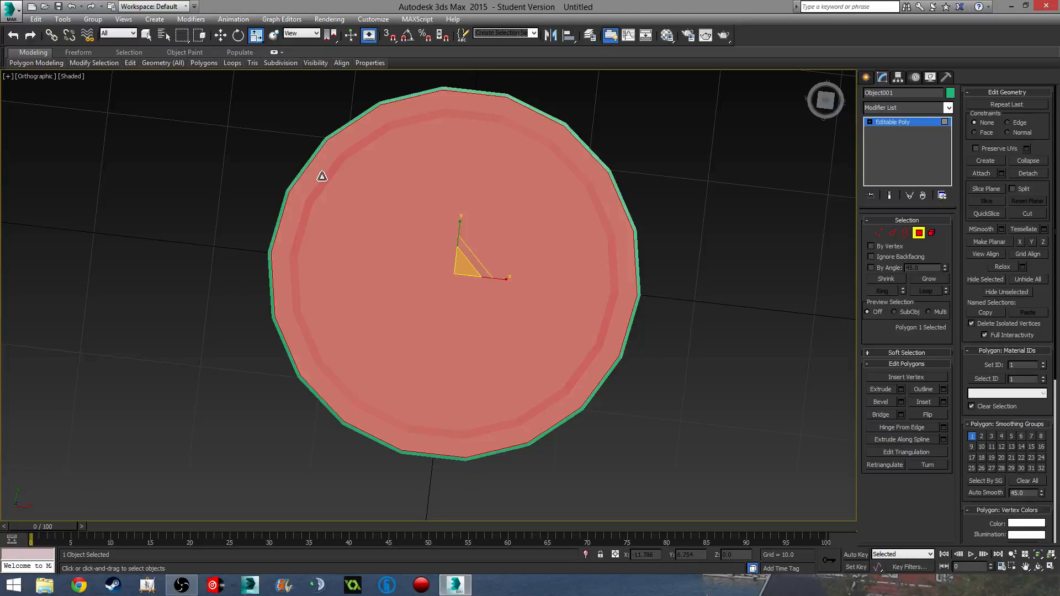
key("t")
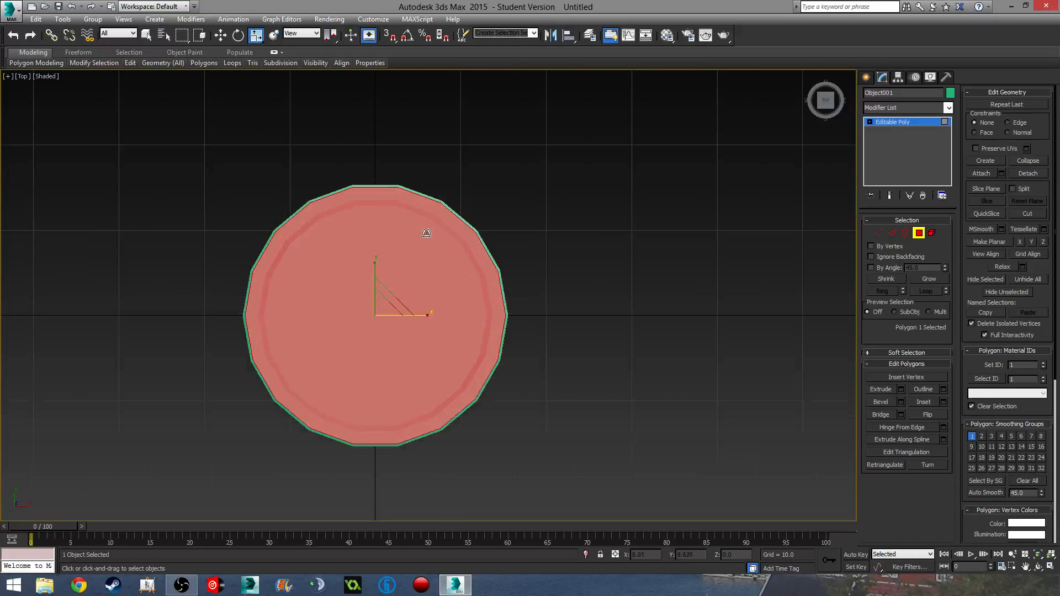
scroll(426, 232, "up", 3)
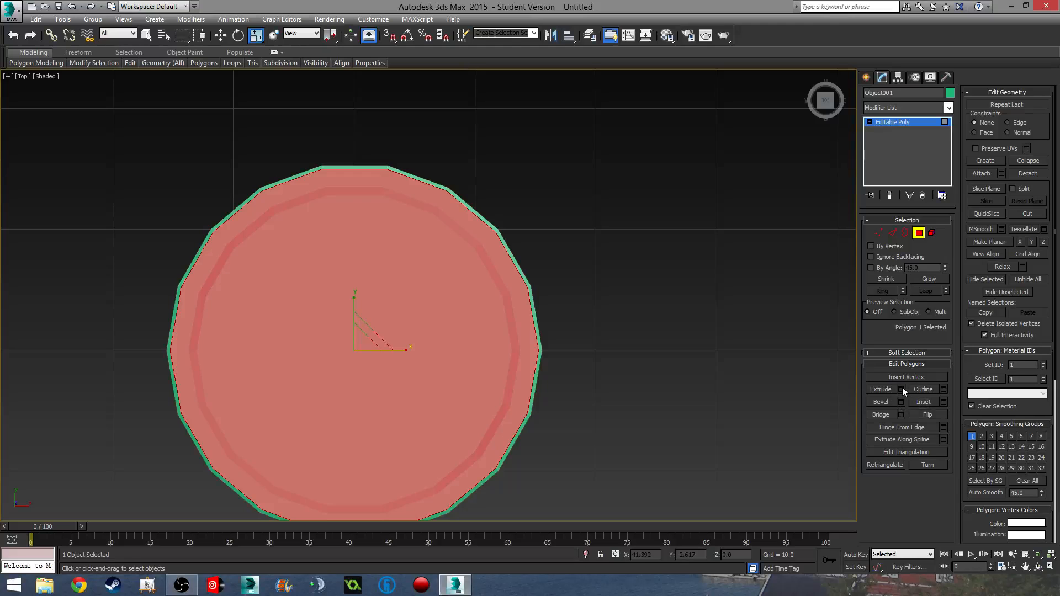
- Inset the disc face twice, about 1.6 and then about 0.53
left_click(944, 401)
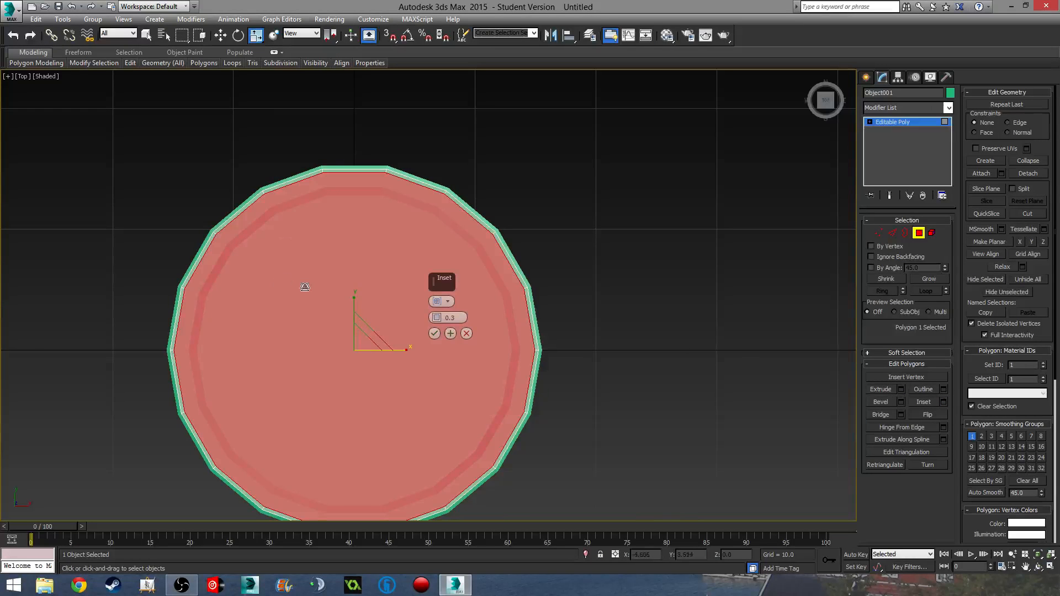
left_click_drag(437, 314, 435, 299)
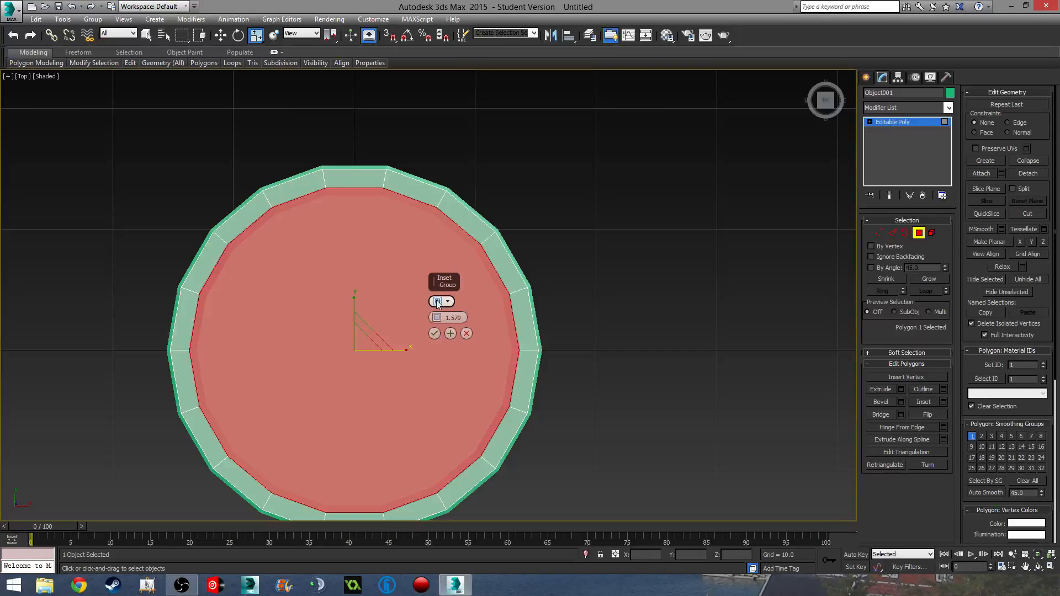
left_click(450, 334)
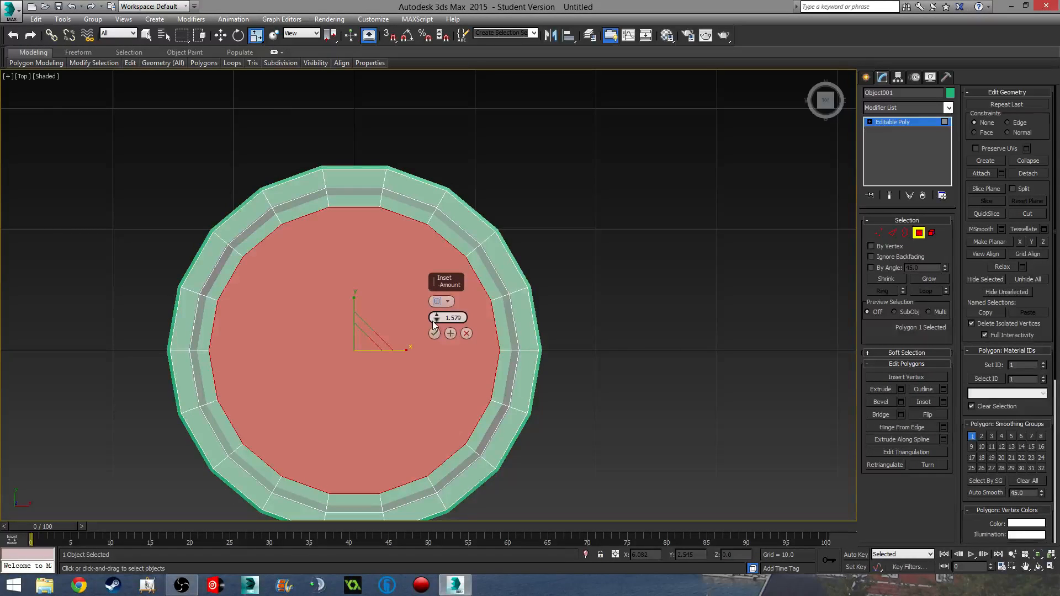
left_click_drag(436, 318, 437, 334)
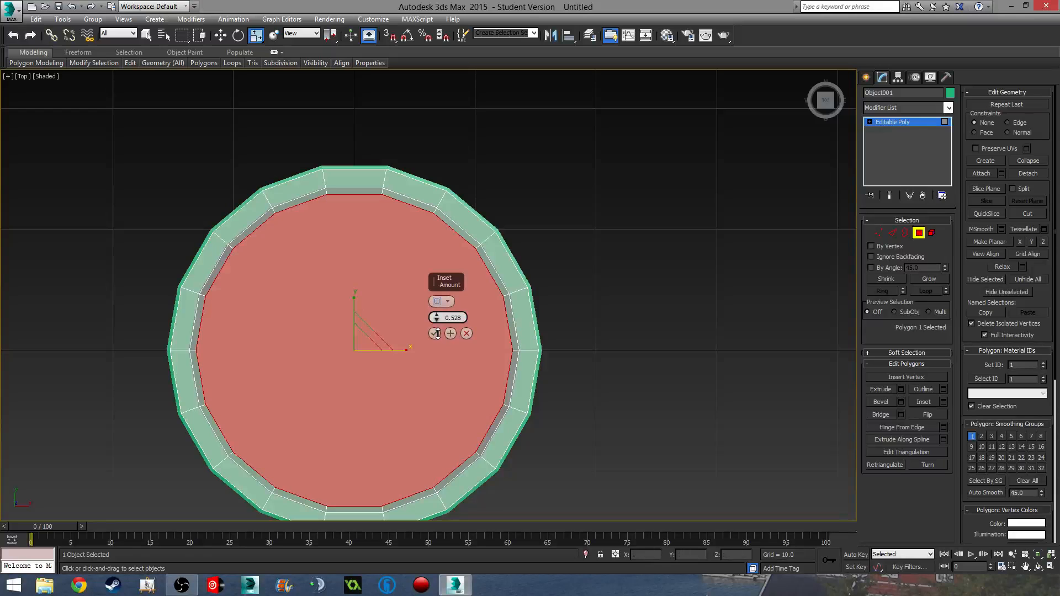
left_click(435, 333)
middle_click_drag(435, 390, 485, 242)
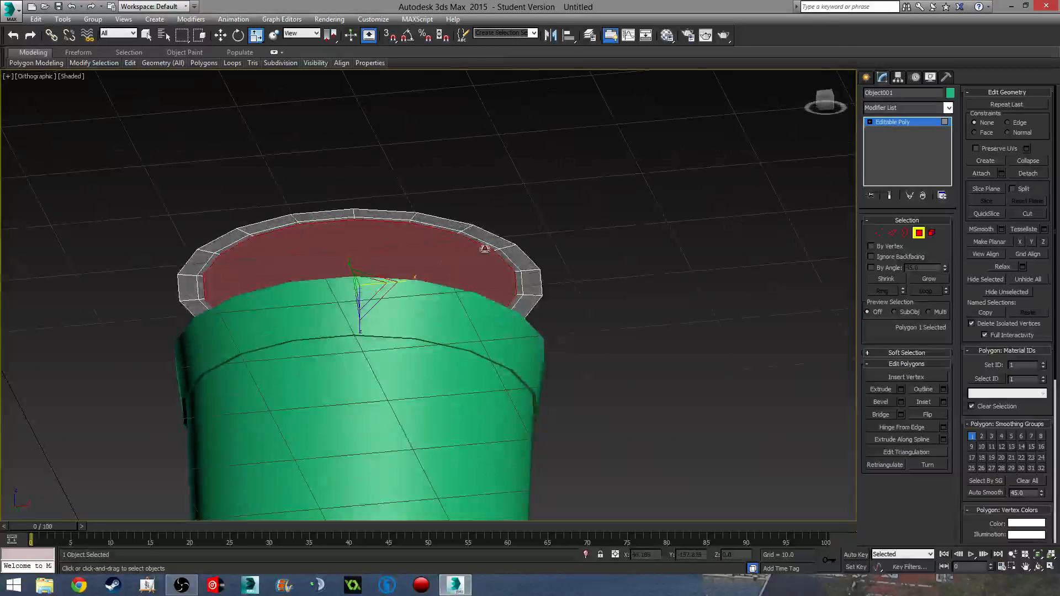
- Select the lid's ring faces and extrude them with a height of -3.0
left_click(476, 243)
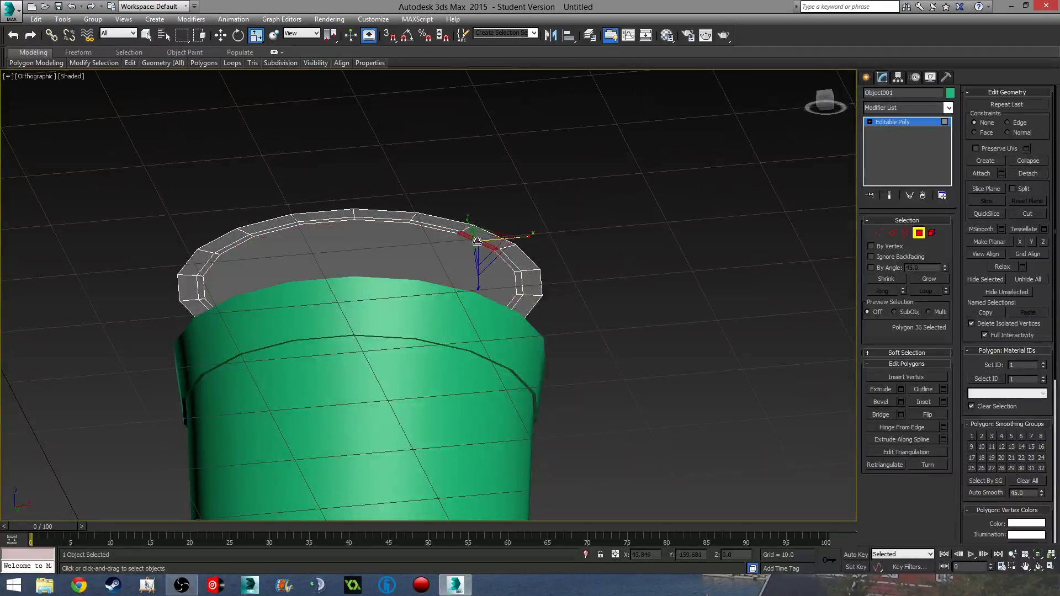
left_click(444, 230, "shift")
middle_click_drag(444, 230, 421, 297, "alt")
key("p")
scroll(404, 288, "down", 4)
scroll(421, 297, "up", 2)
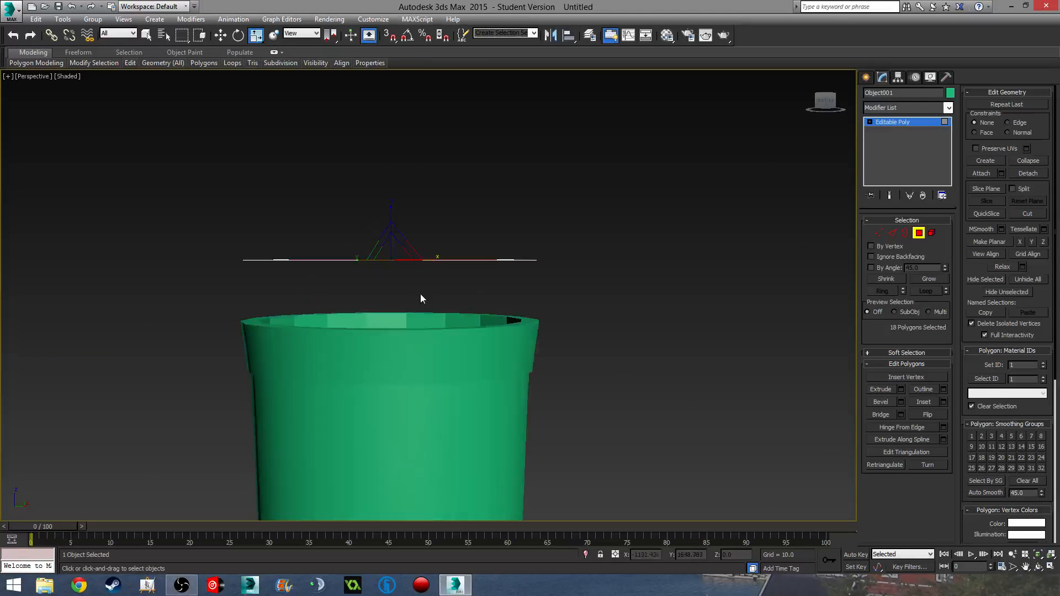
left_click(902, 389)
left_click_drag(435, 318, 436, 304)
double_click(465, 317)
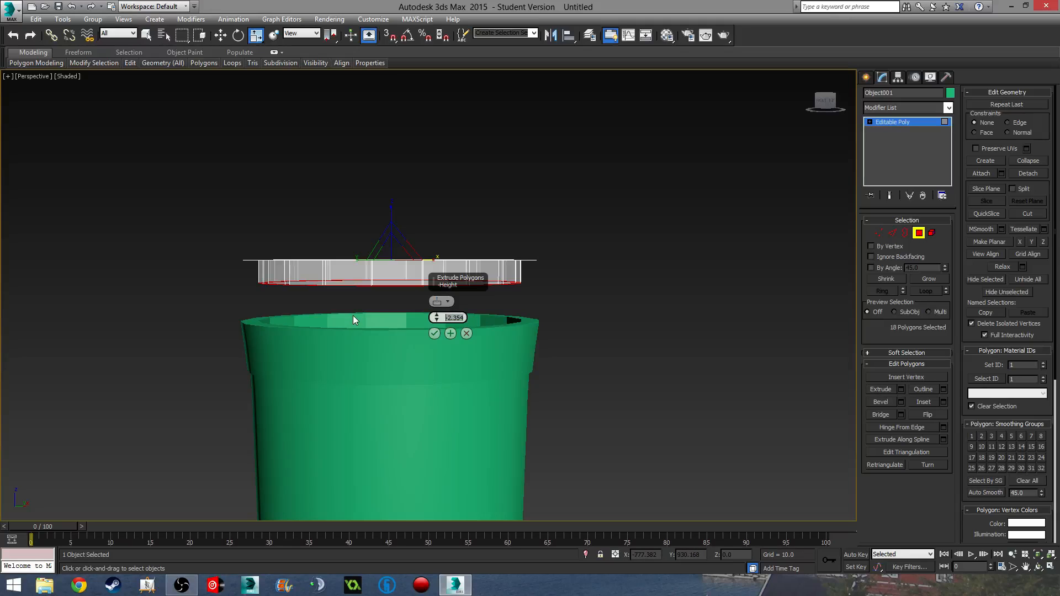
type("-3.0")
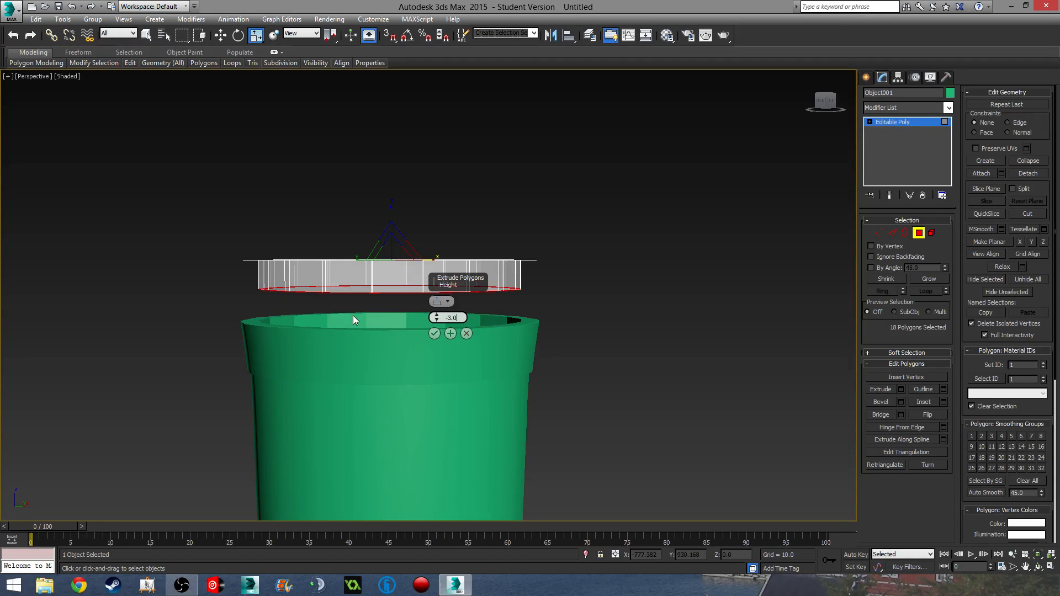
left_click(435, 333)
- Inspect the extruded lid in solid, non-see-through display, then undo the extrusion
middle_click_drag(494, 359, 387, 388, "alt")
mouse_move(484, 352)
middle_mouse_down("alt")
mouse_move(482, 386)
mouse_move(519, 396)
mouse_move(480, 395)
mouse_move(502, 406)
mouse_move(536, 339)
middle_mouse_up("alt")
key("F3")
key("F3")
key("alt+x")
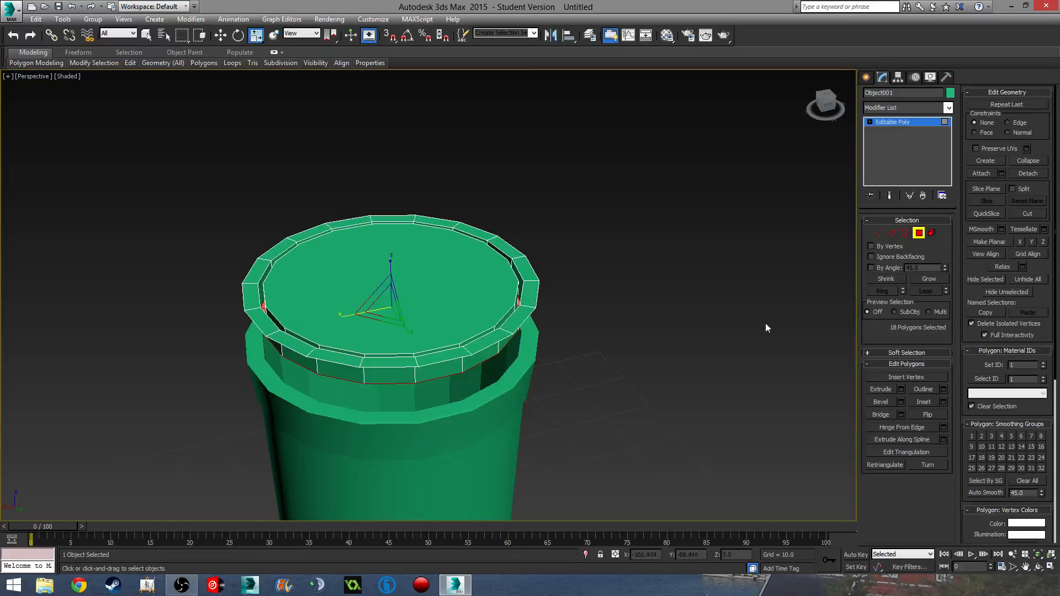
middle_click_drag(566, 298, 503, 295)
scroll(562, 396, "up", 1)
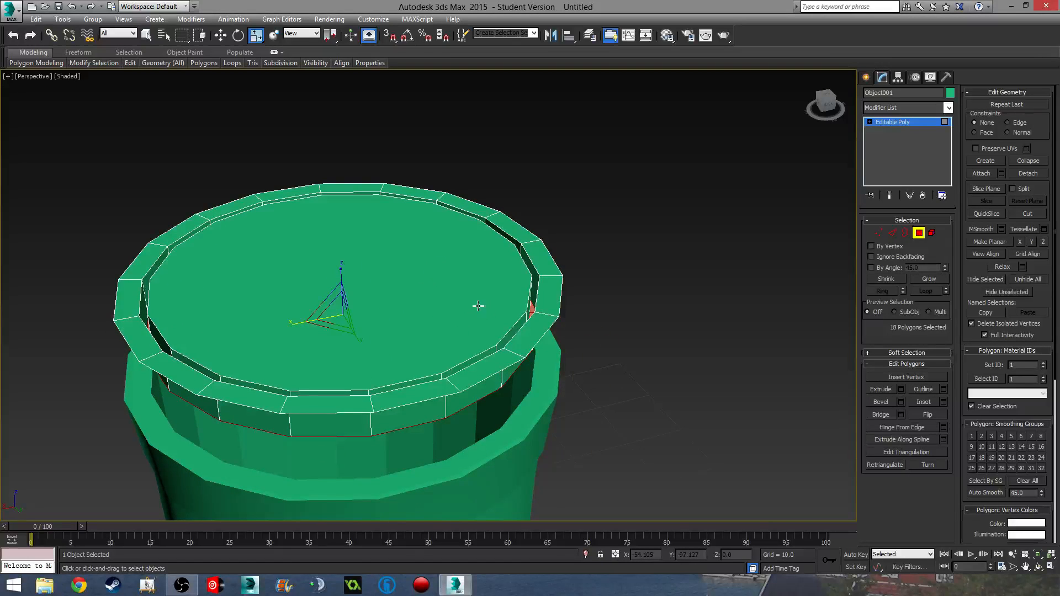
left_click(472, 284)
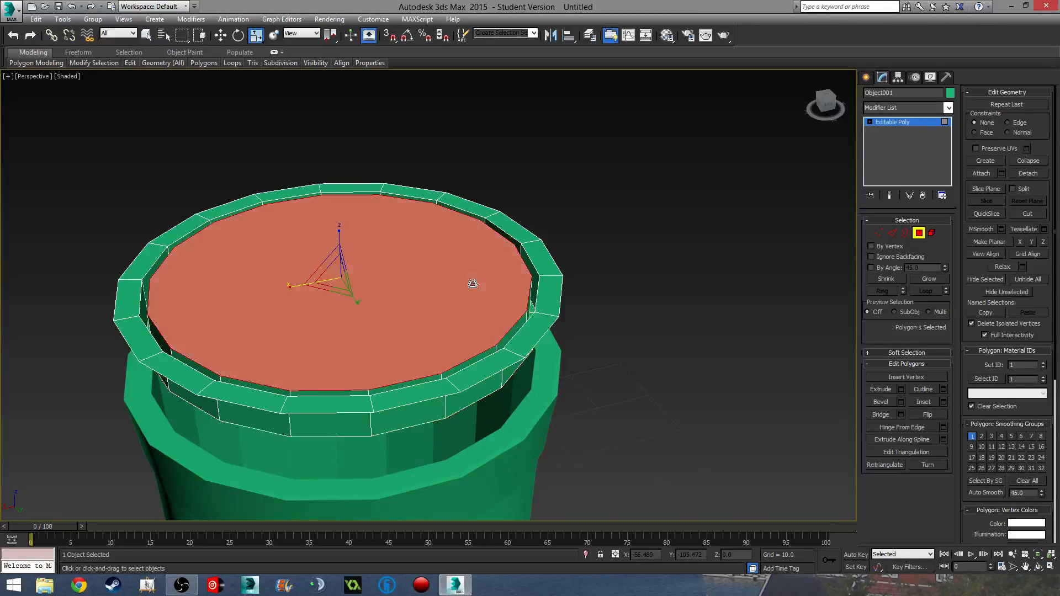
middle_click_drag(517, 316, 567, 305)
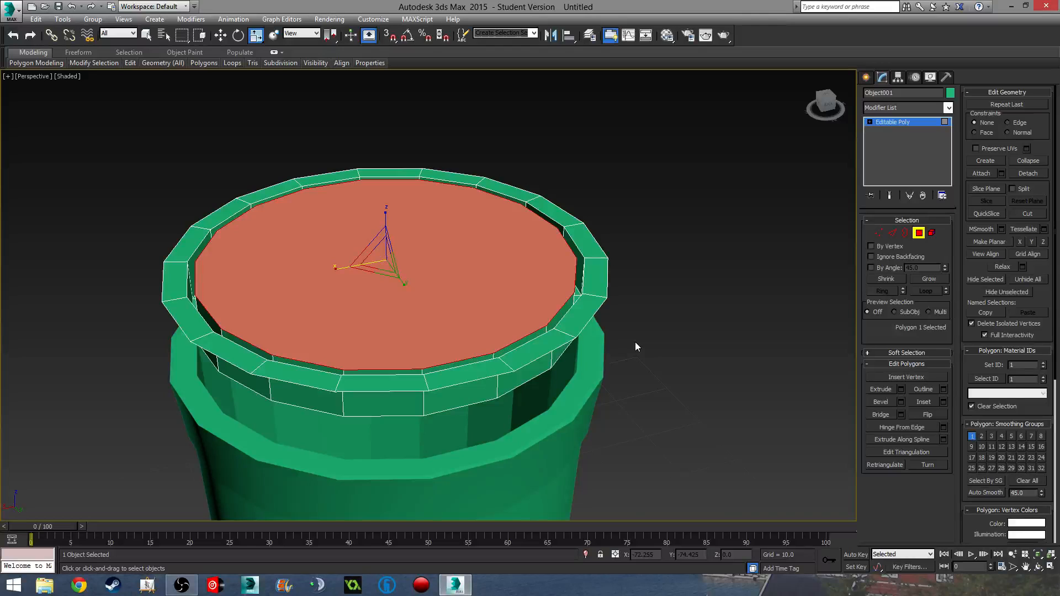
key("ctrl+z")
key("ctrl+z")
key("ctrl+z")
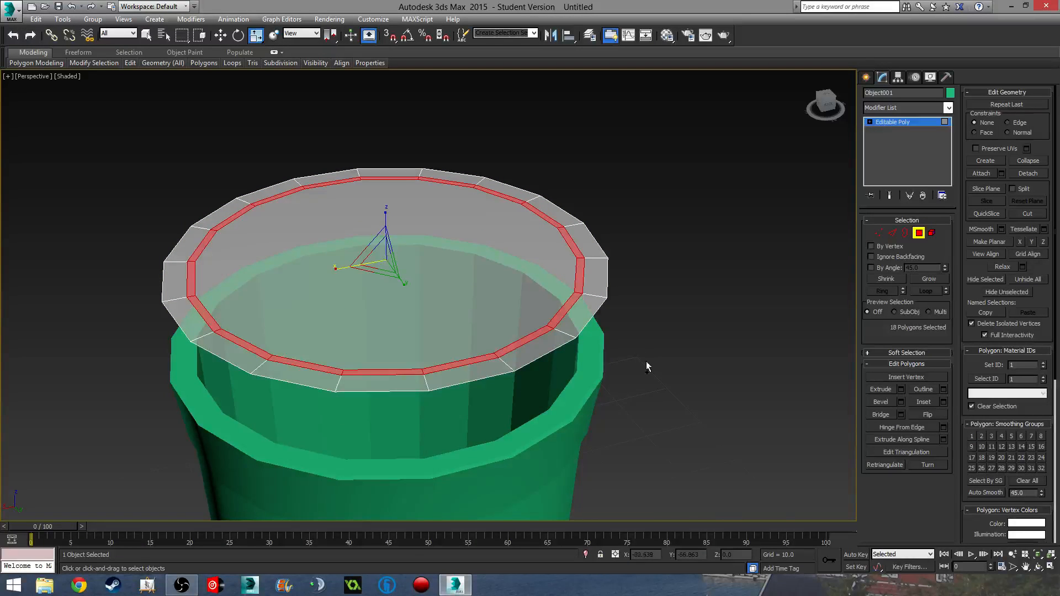
- Add a Shell modifier to the lid Object001 with an Outer Amount of 0.3
left_click(920, 233)
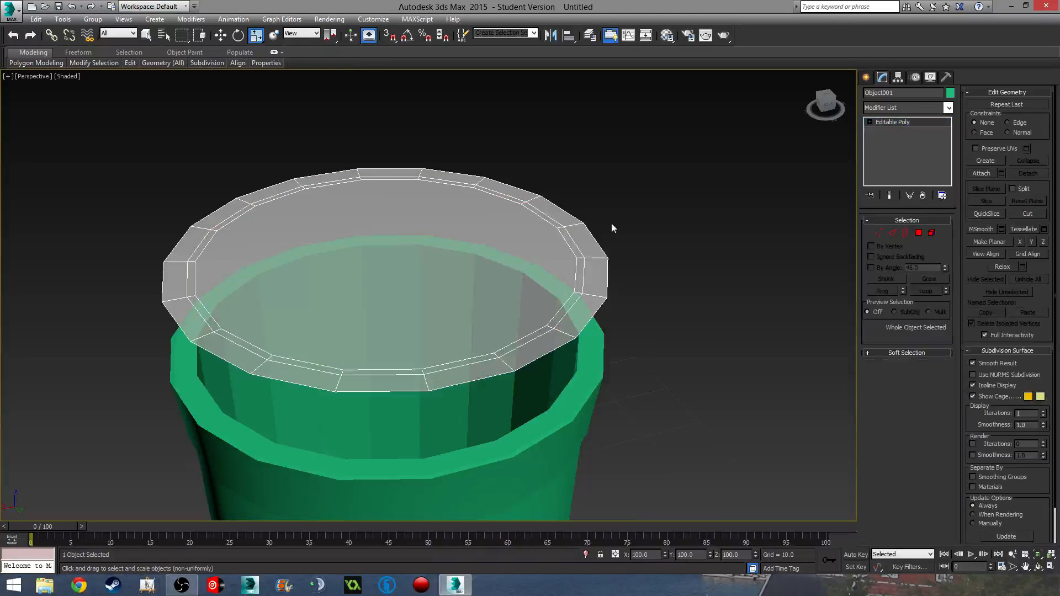
left_click(905, 105)
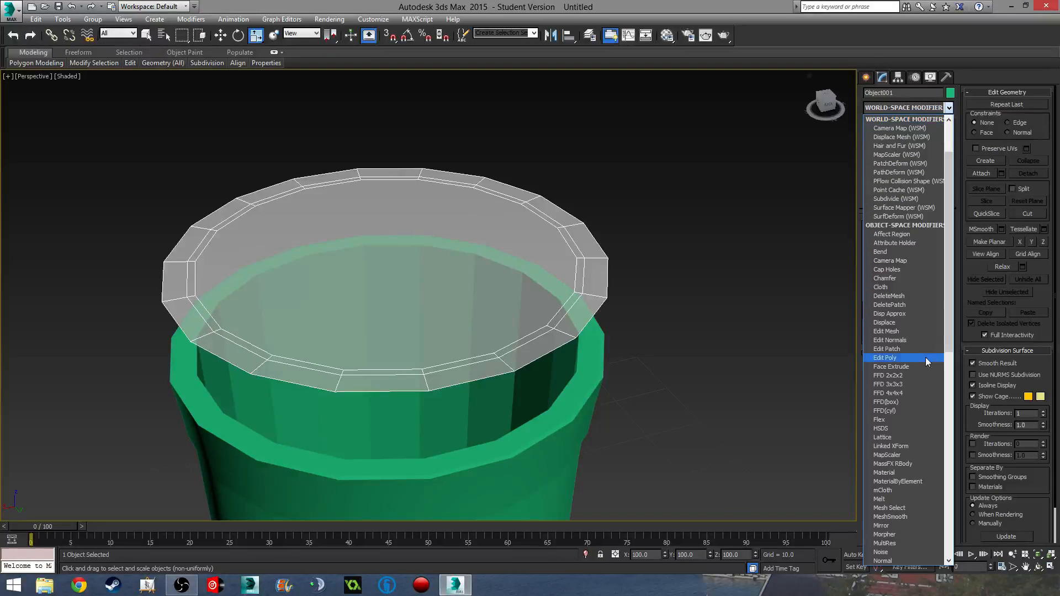
scroll(900, 466, "down", 2)
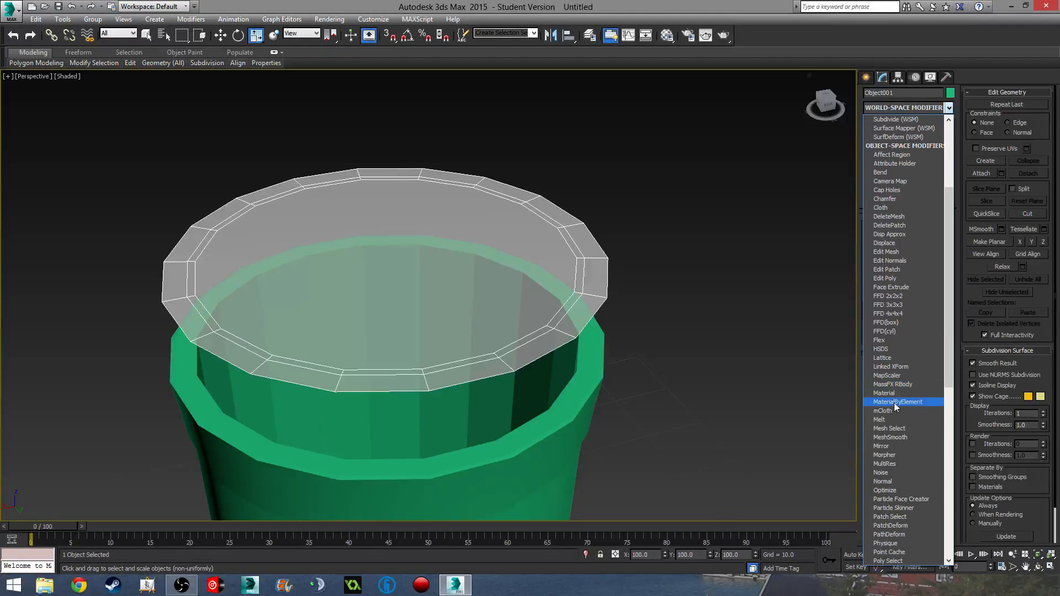
scroll(899, 483, "down", 2)
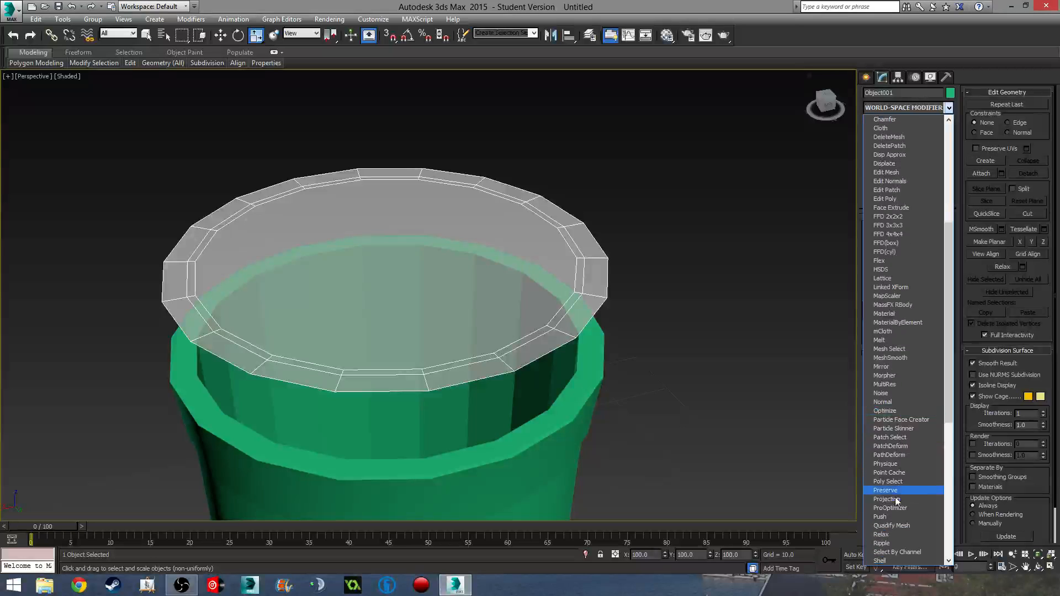
scroll(897, 519, "down", 4)
left_click(880, 508)
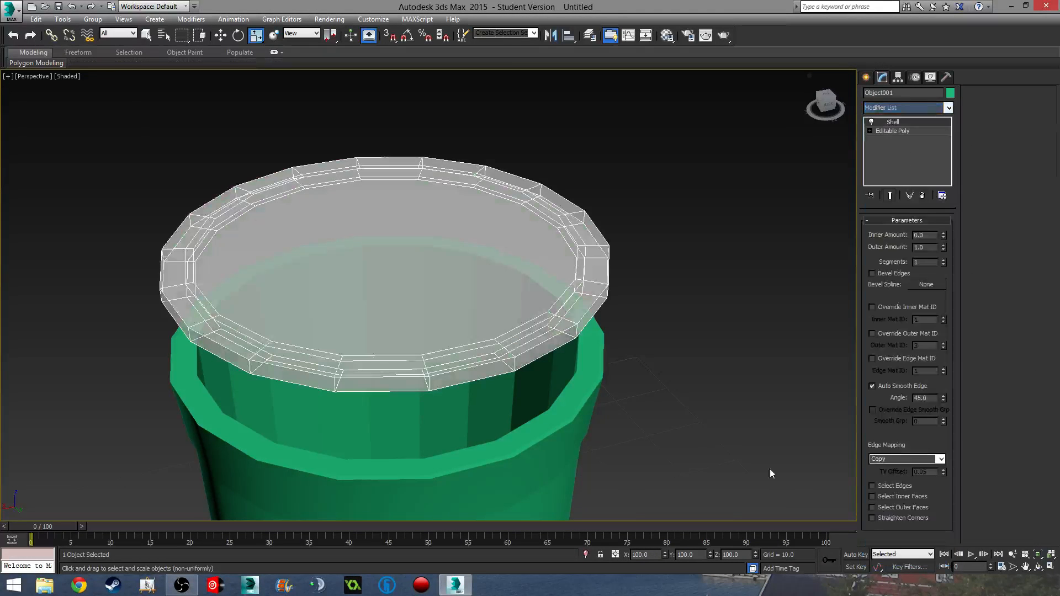
middle_click_drag(740, 333, 729, 292, "alt")
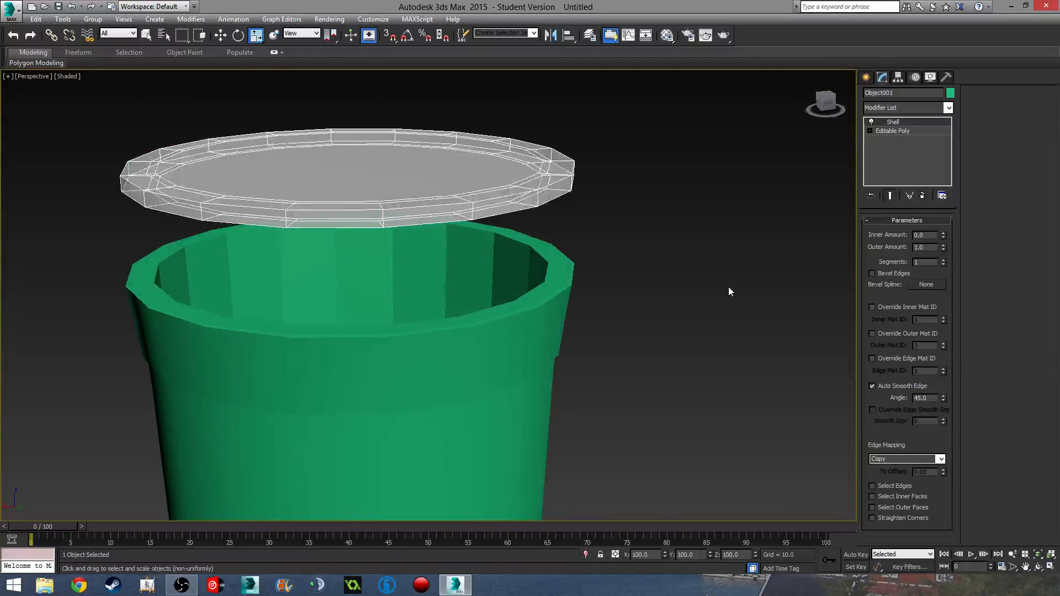
left_click_drag(943, 246, 933, 260)
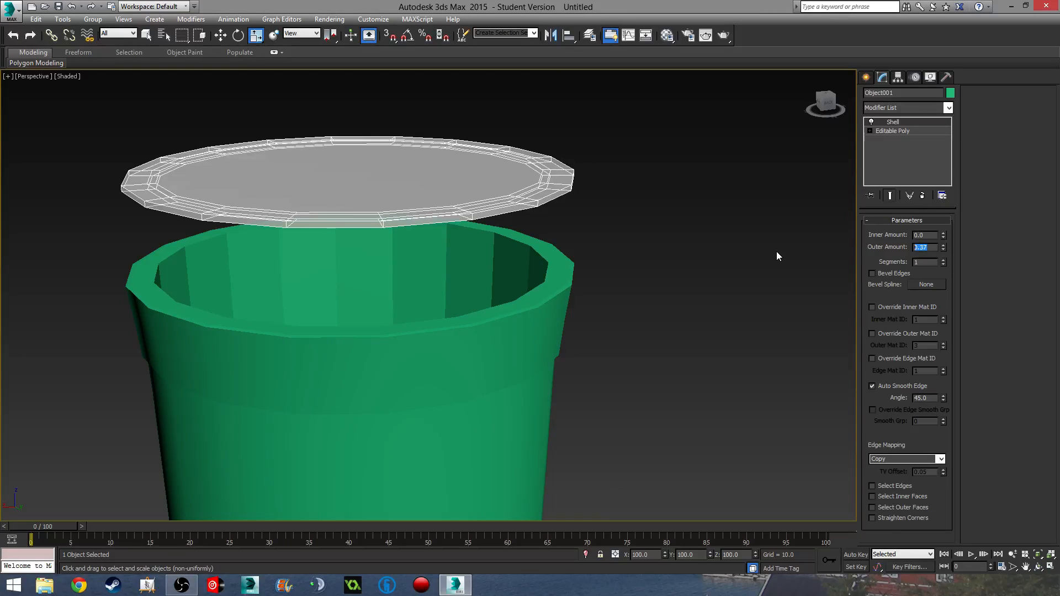
type("0.3")
key("Return")
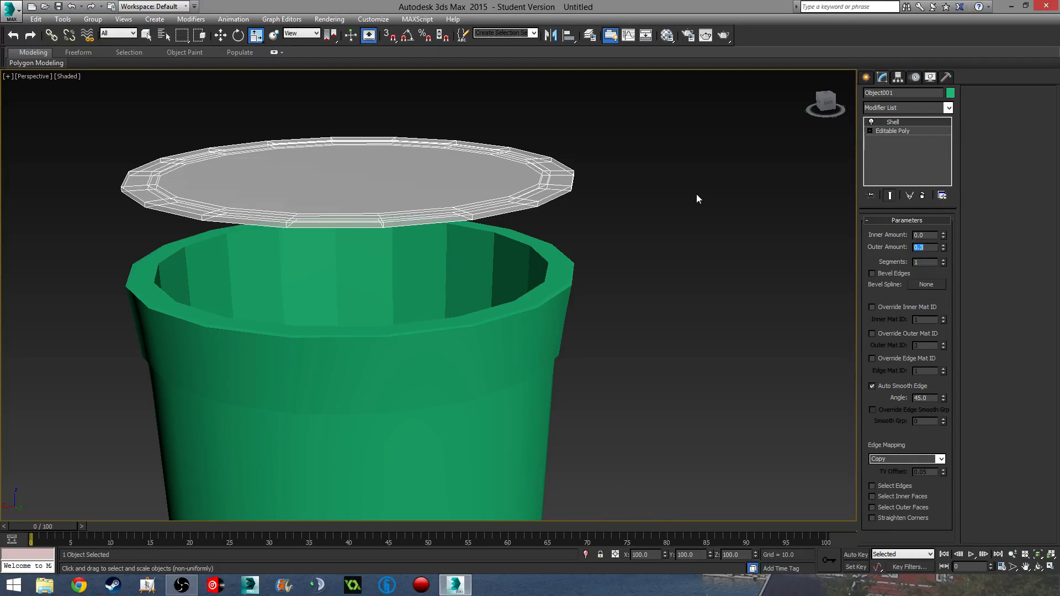
middle_click_drag(697, 198, 755, 307, "alt")
- Collapse the lid's modifier stack with Collapse All and pick faces along its inner rim
right_click(896, 132)
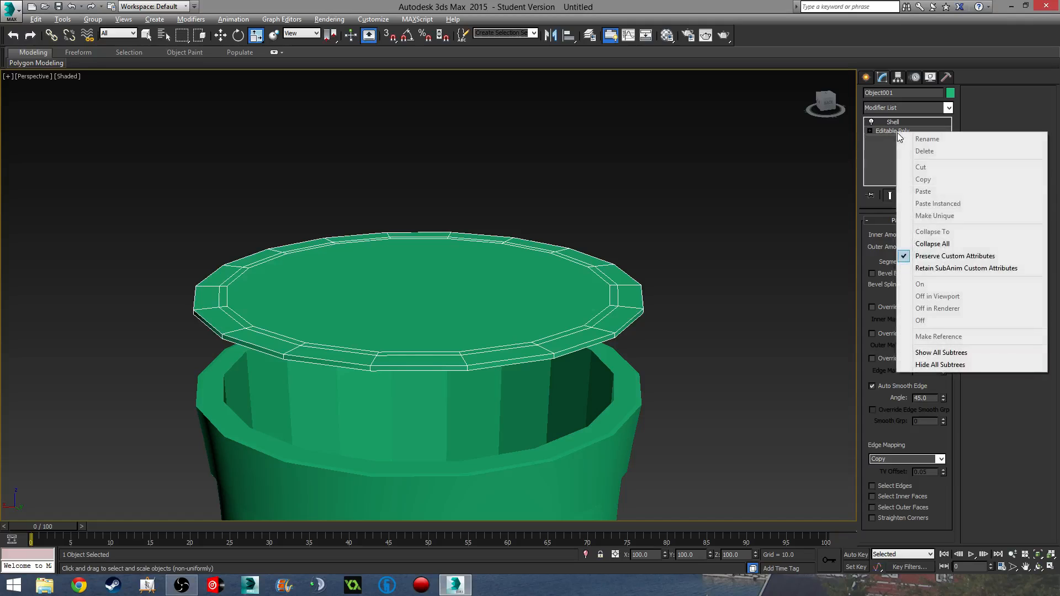
left_click(937, 246)
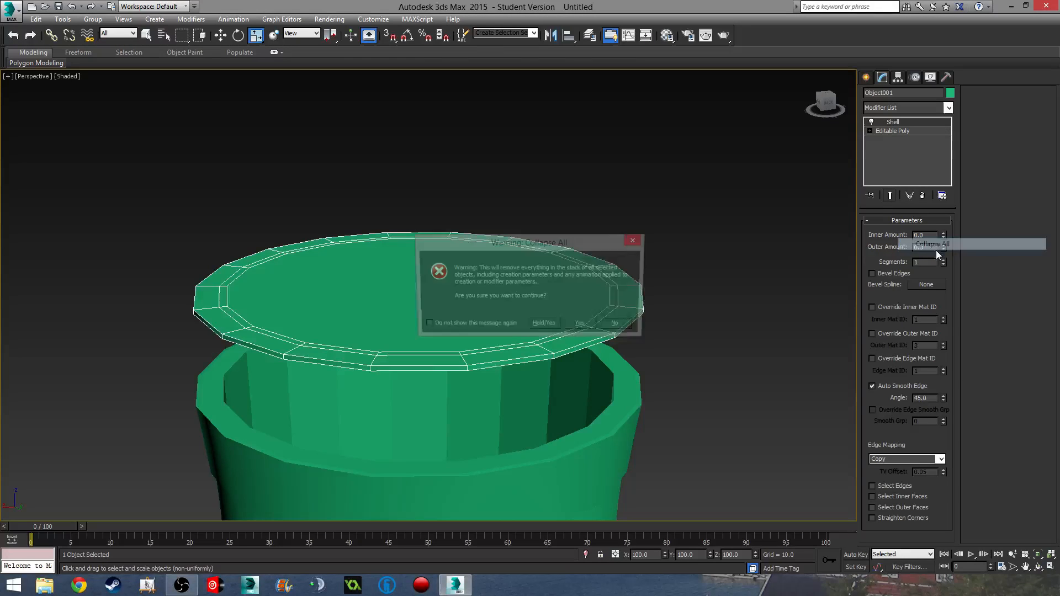
left_click(579, 323)
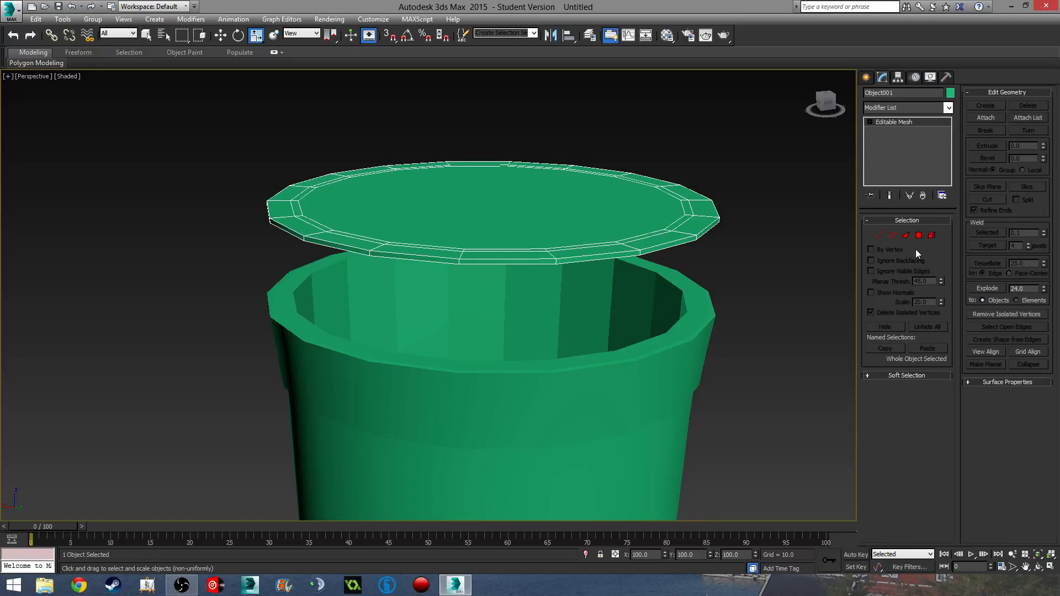
left_click(918, 236)
middle_click_drag(646, 248, 643, 286, "alt")
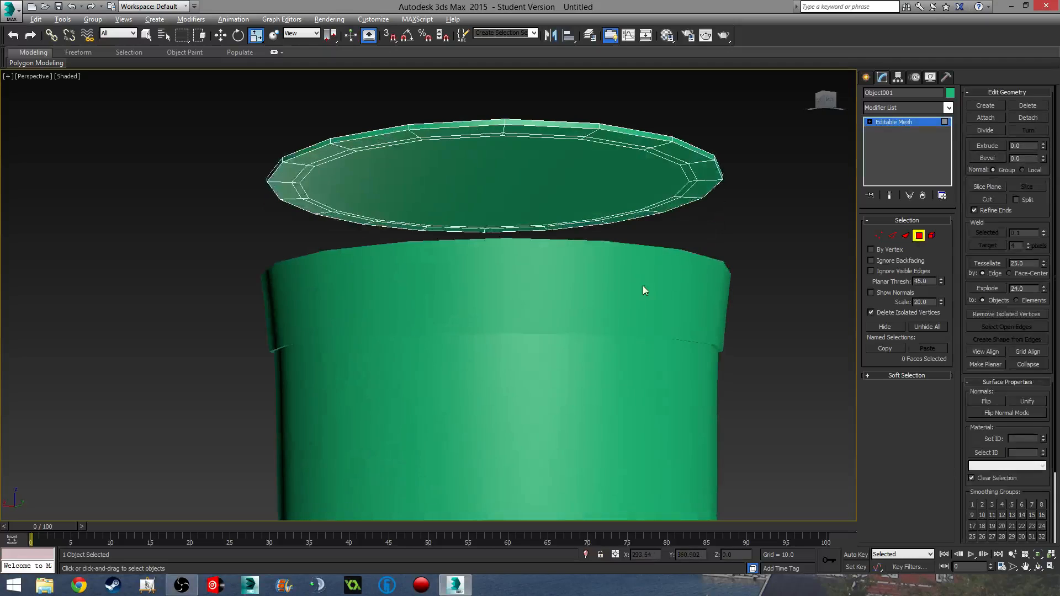
left_click(635, 148)
left_click(547, 136)
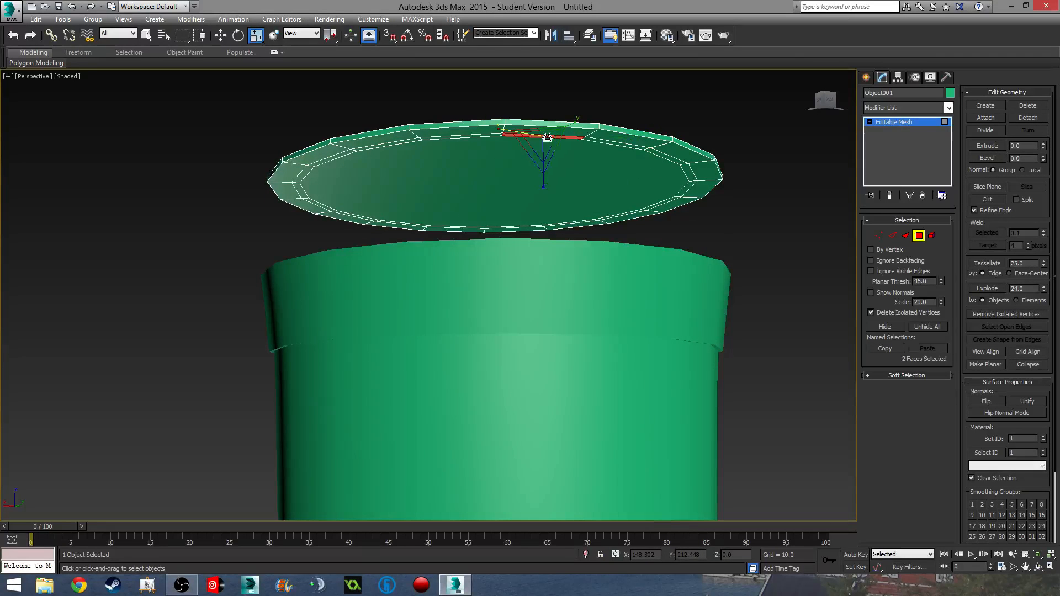
left_click(618, 145)
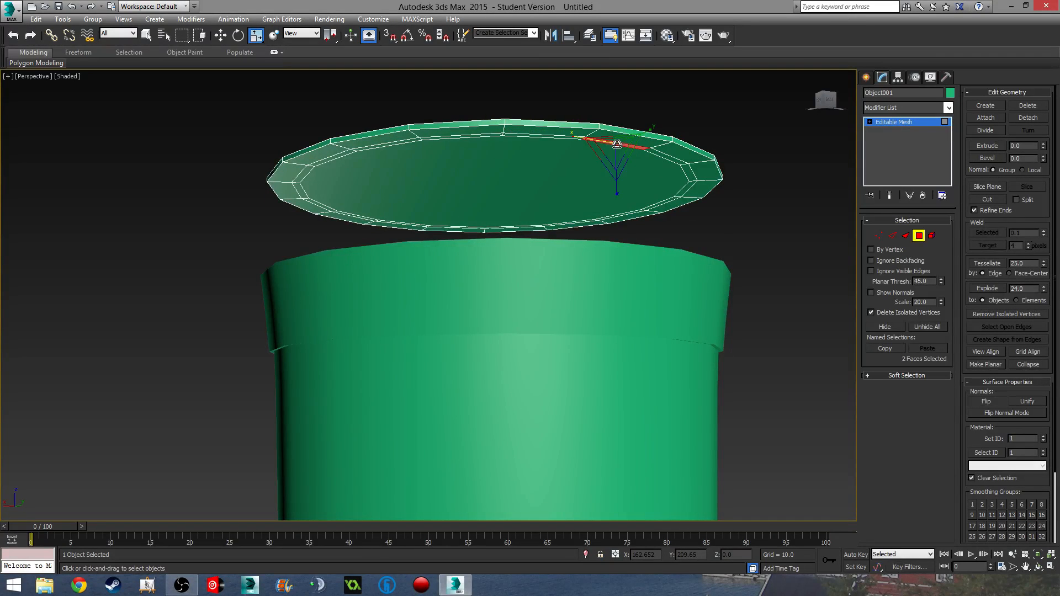
left_click(543, 137)
left_click(491, 137)
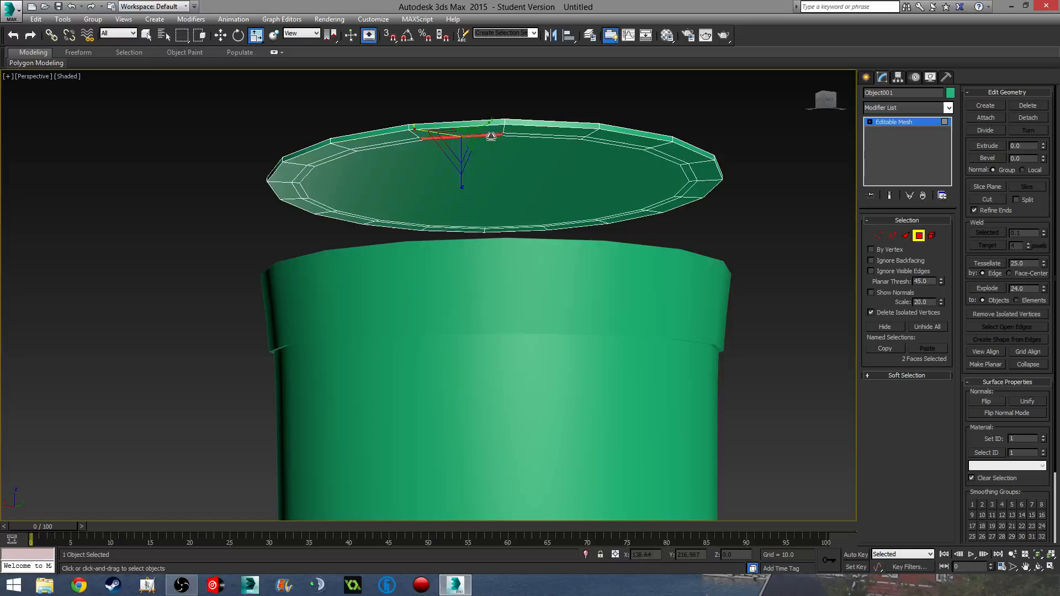
left_click(540, 140, "ctrl")
left_click(606, 143, "ctrl")
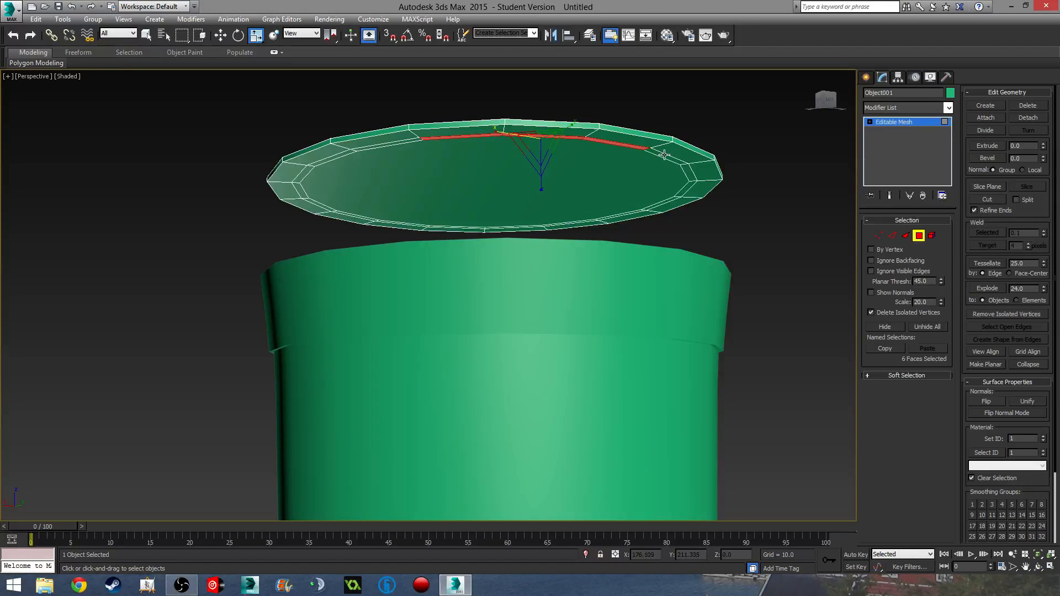
left_click(686, 173)
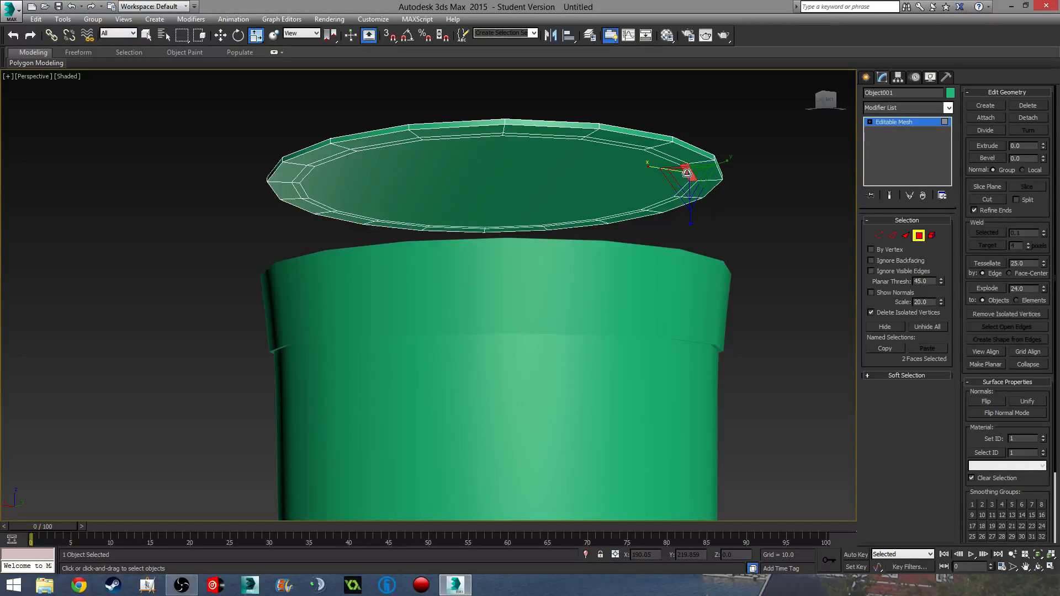
- Convert the lid to Editable Poly and select its thin inner rim polygon loop
right_click(904, 124)
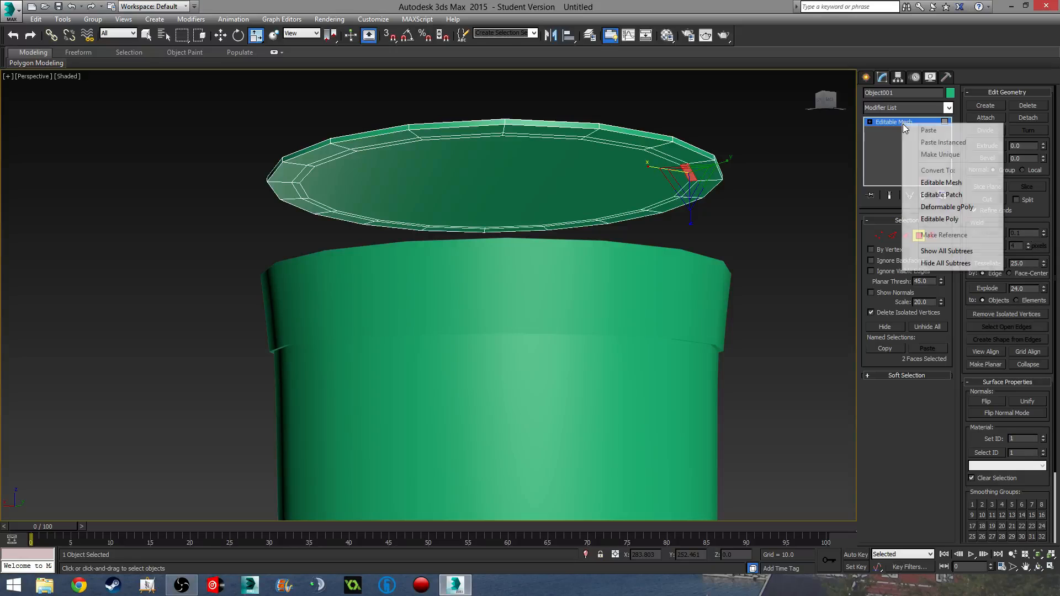
left_click(939, 220)
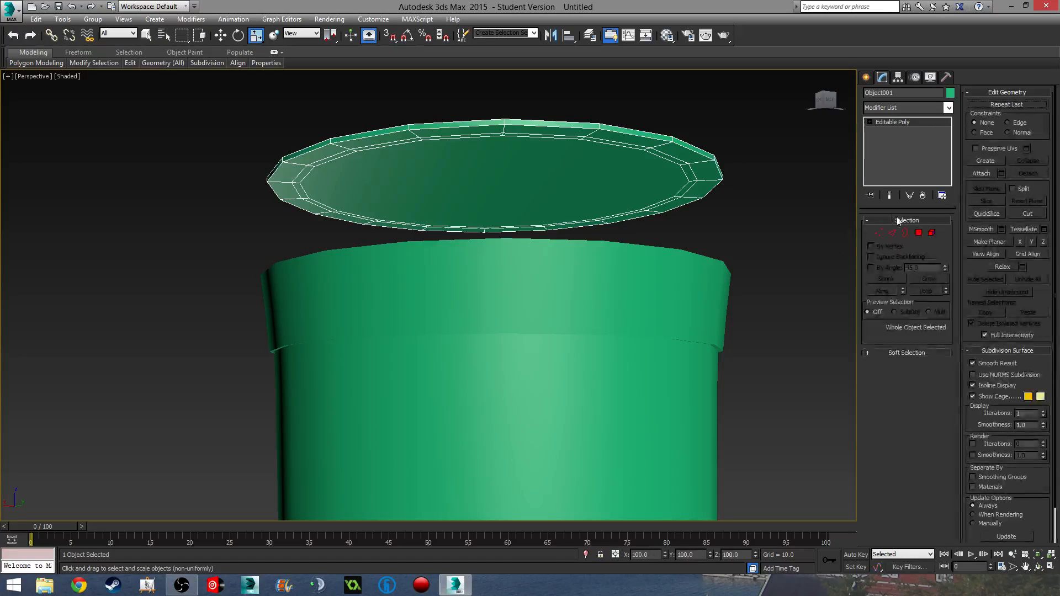
left_click(919, 232)
left_click(602, 139)
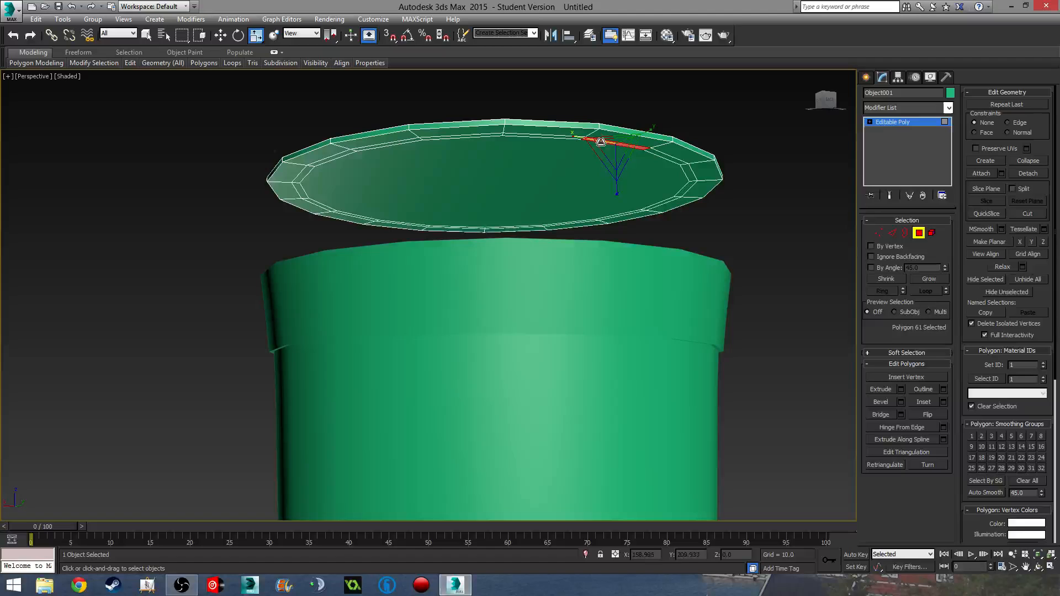
left_click(554, 136, "ctrl")
left_click(535, 138)
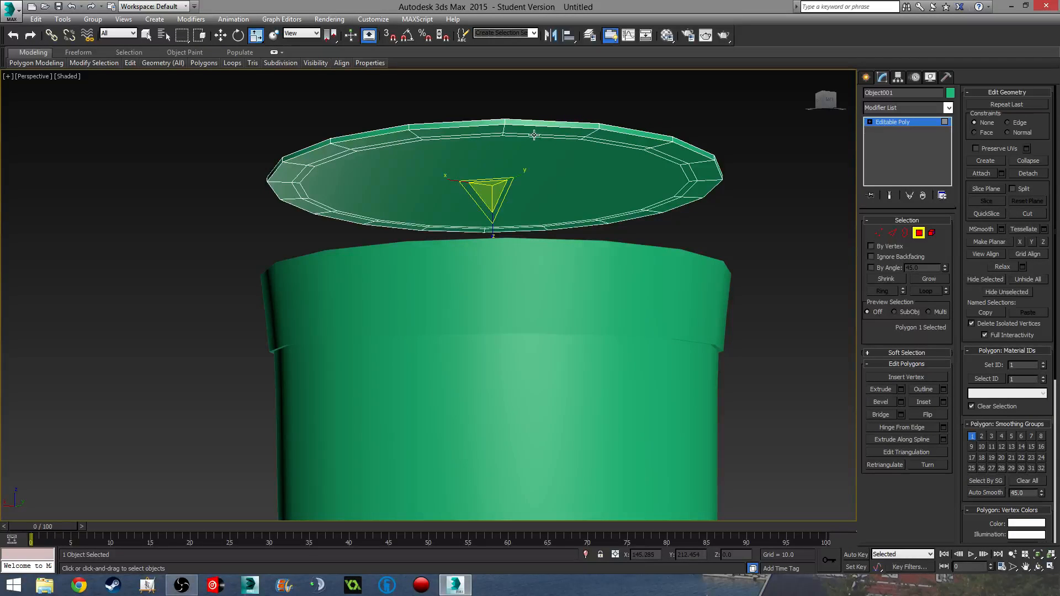
left_click(532, 133)
left_click(491, 136)
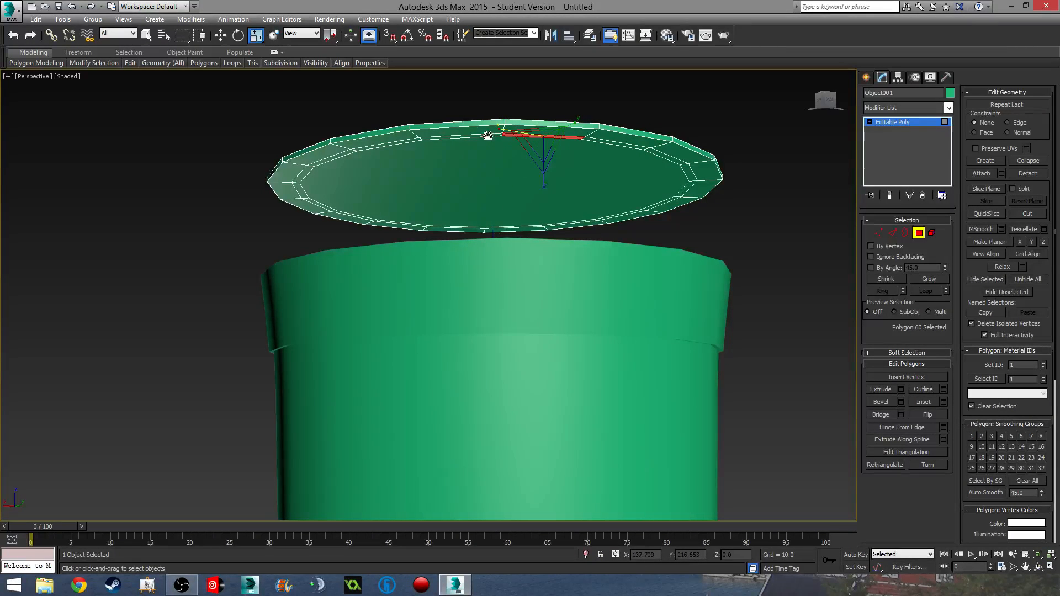
left_click(487, 135, "shift")
middle_click_drag(678, 187, 633, 212, "alt")
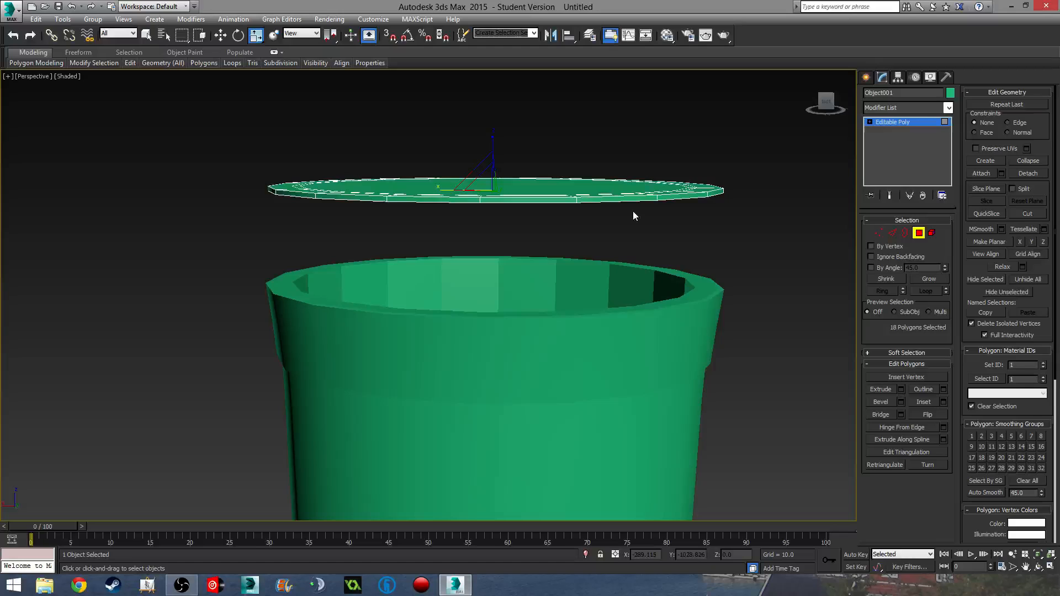
- Extrude the lid's inner rim loop by 1.5 to form the underside lip
left_click(899, 389)
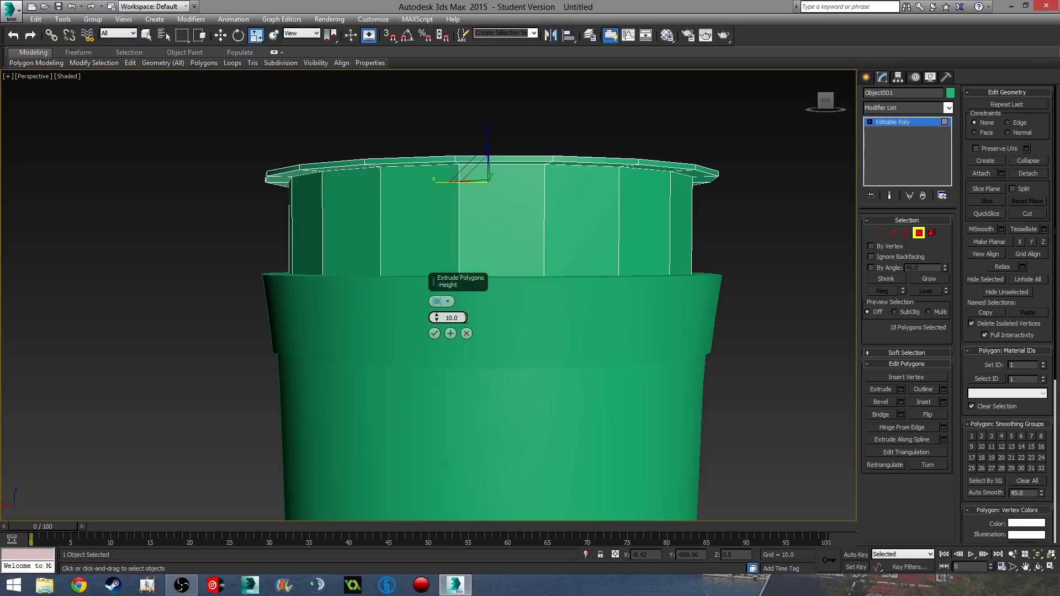
left_click_drag(465, 318, 276, 305)
type("0.3")
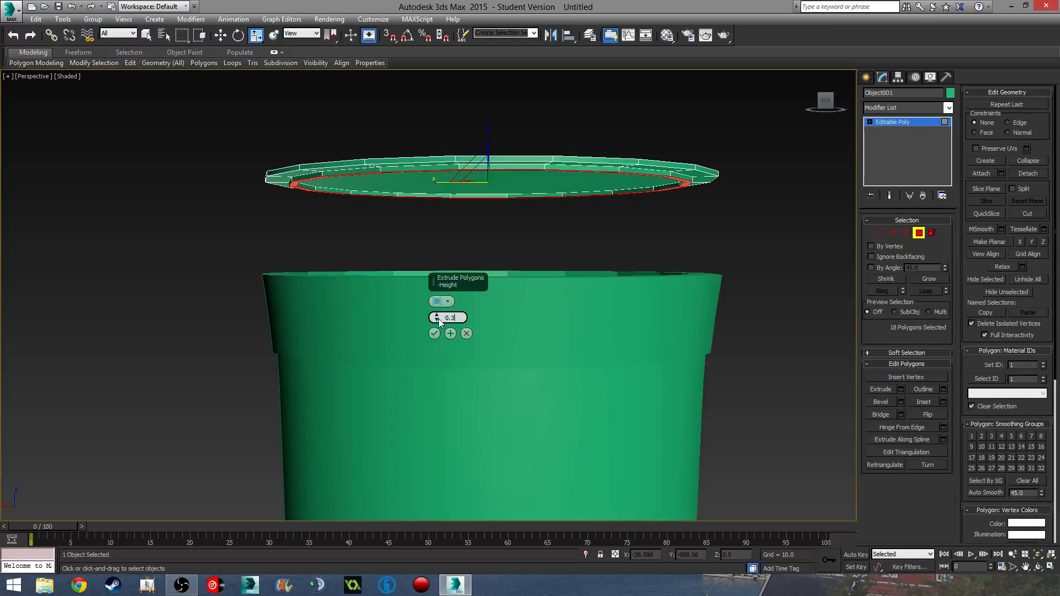
left_click_drag(438, 319, 365, 325)
type("1.5")
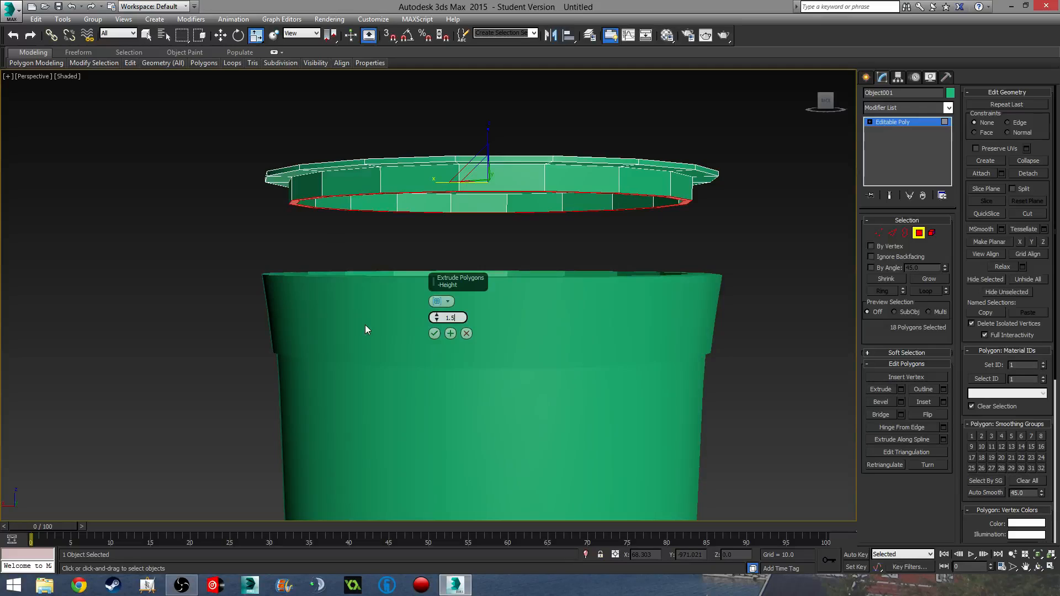
left_click(434, 334)
middle_click_drag(433, 336, 843, 211, "alt")
- Select the lid's top cap, grow the selection, and preview a 10.0 Bevel on it
left_click(531, 193)
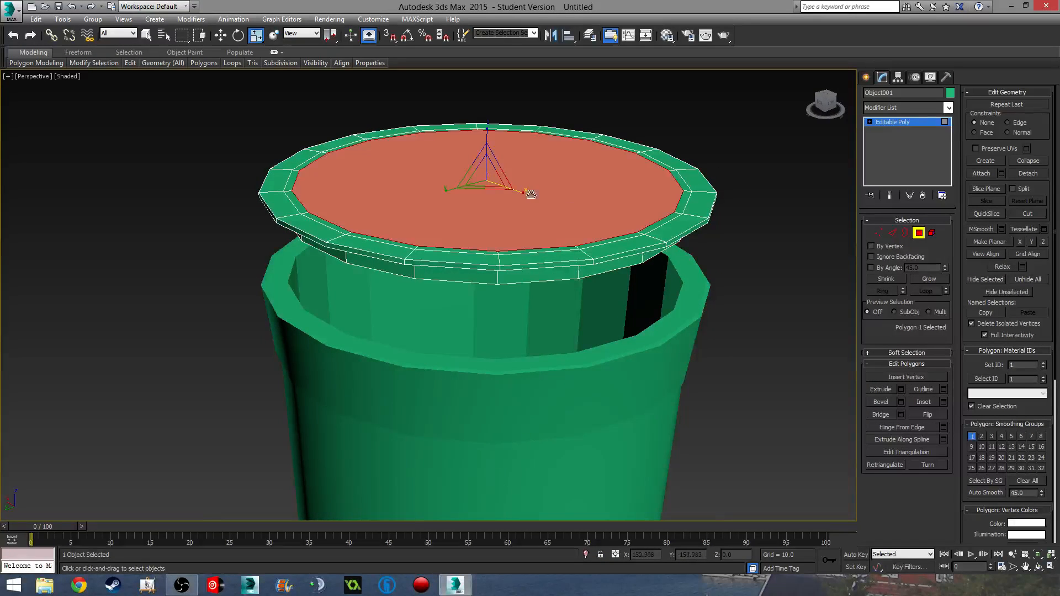
left_click(929, 279)
middle_click_drag(618, 265, 575, 284, "alt")
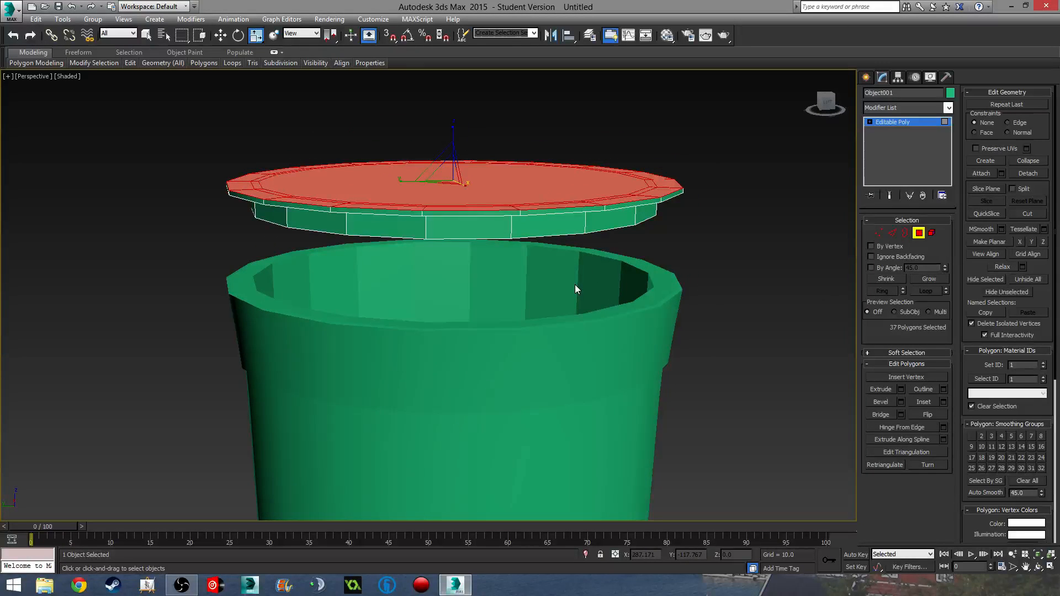
left_click(900, 402)
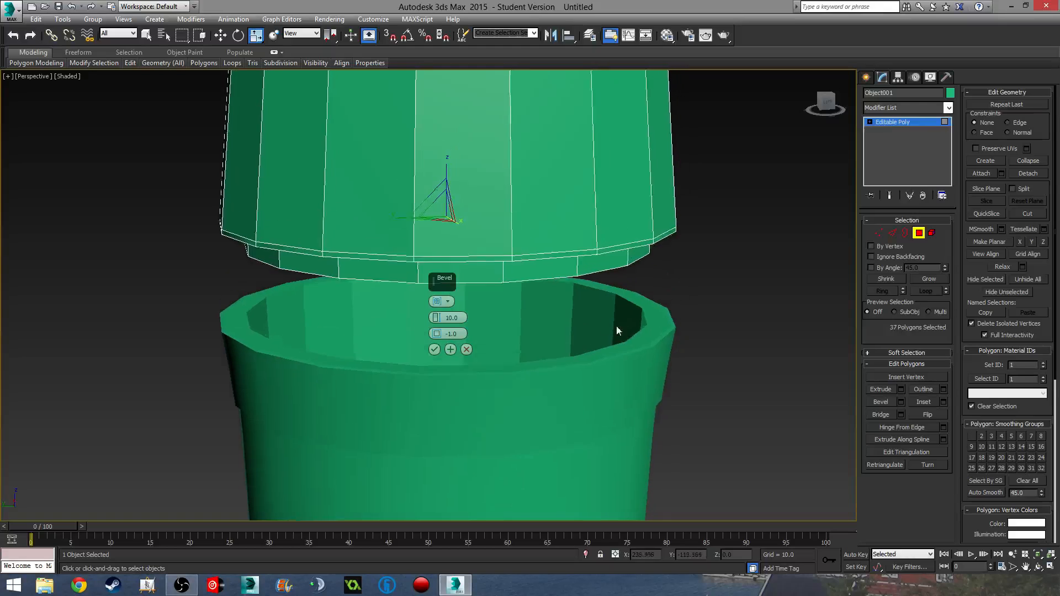
scroll(616, 325, "down", 3)
left_click(465, 349)
left_click(885, 404)
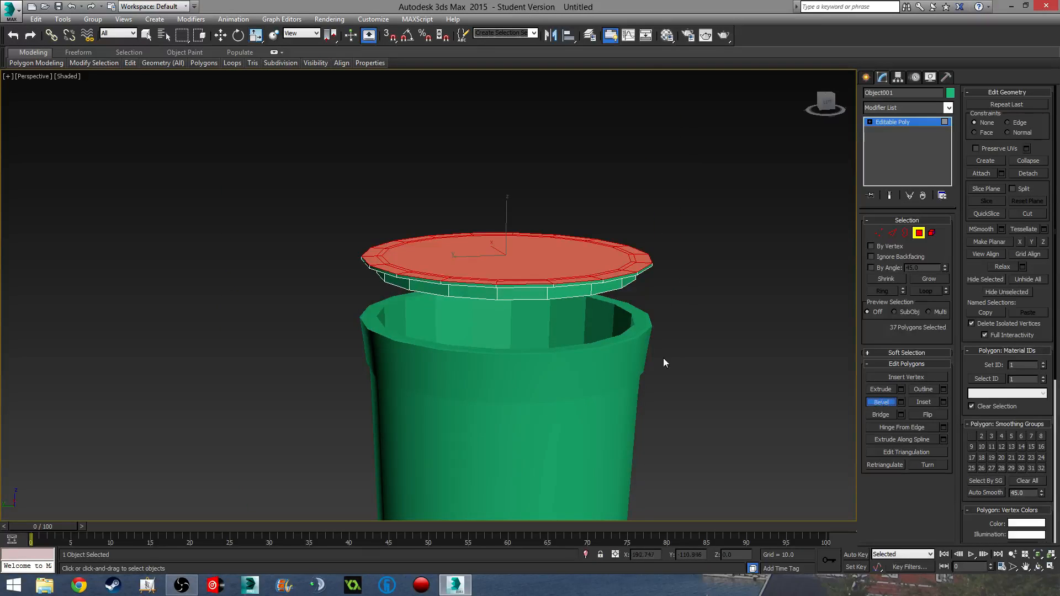
middle_click_drag(530, 252, 531, 347)
left_click_drag(540, 359, 540, 355)
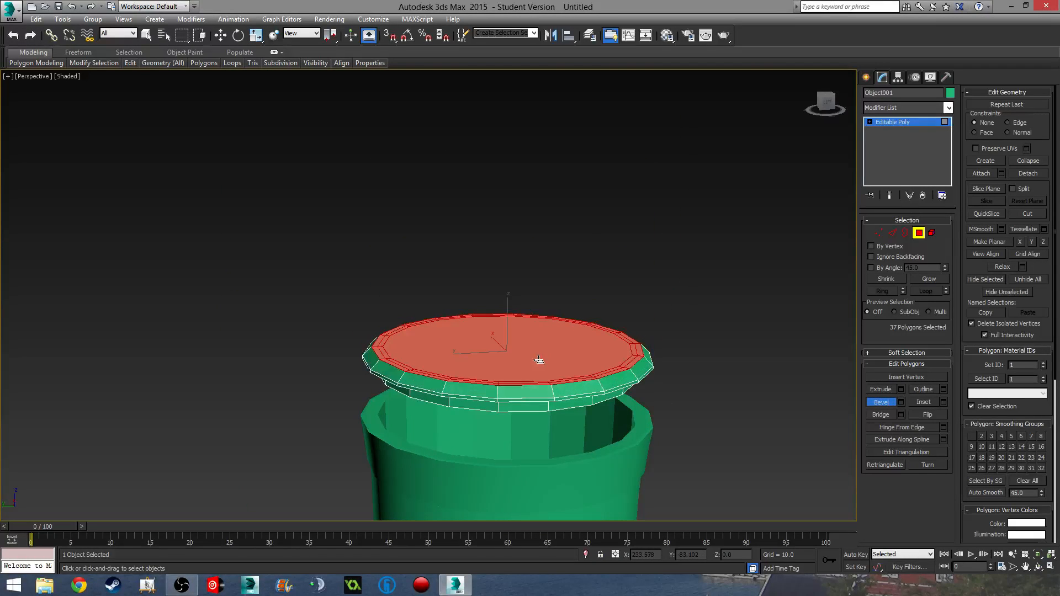
left_click(539, 358)
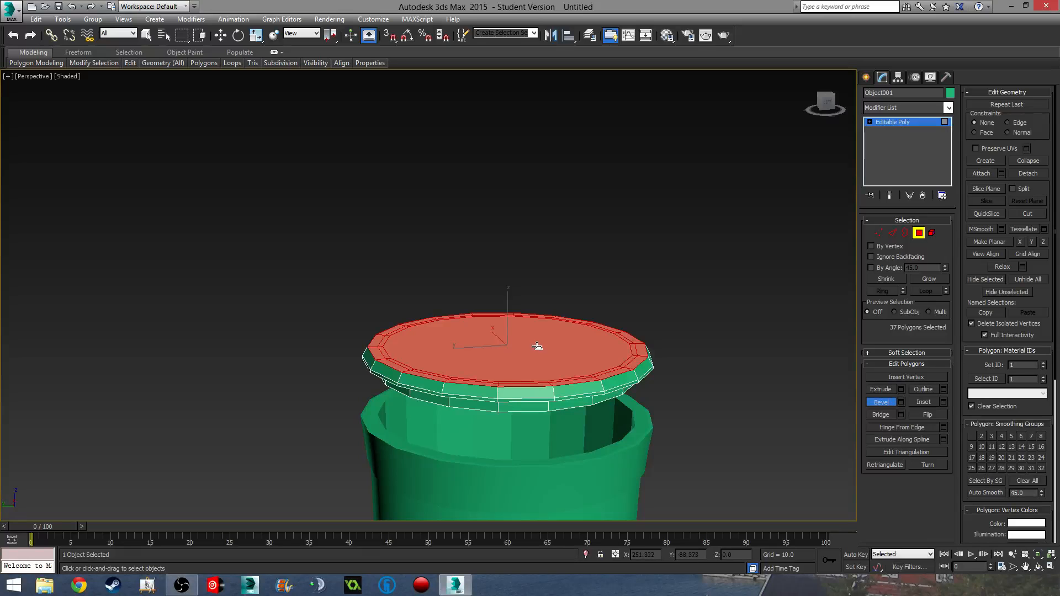
left_click_drag(538, 346, 538, 335)
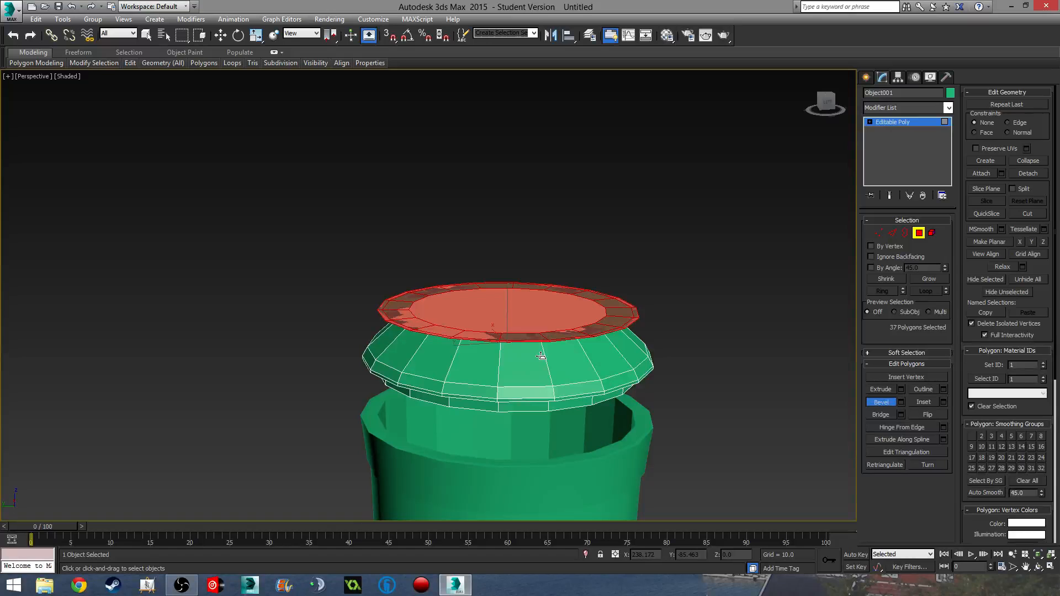
scroll(587, 336, "up", 4)
key("r")
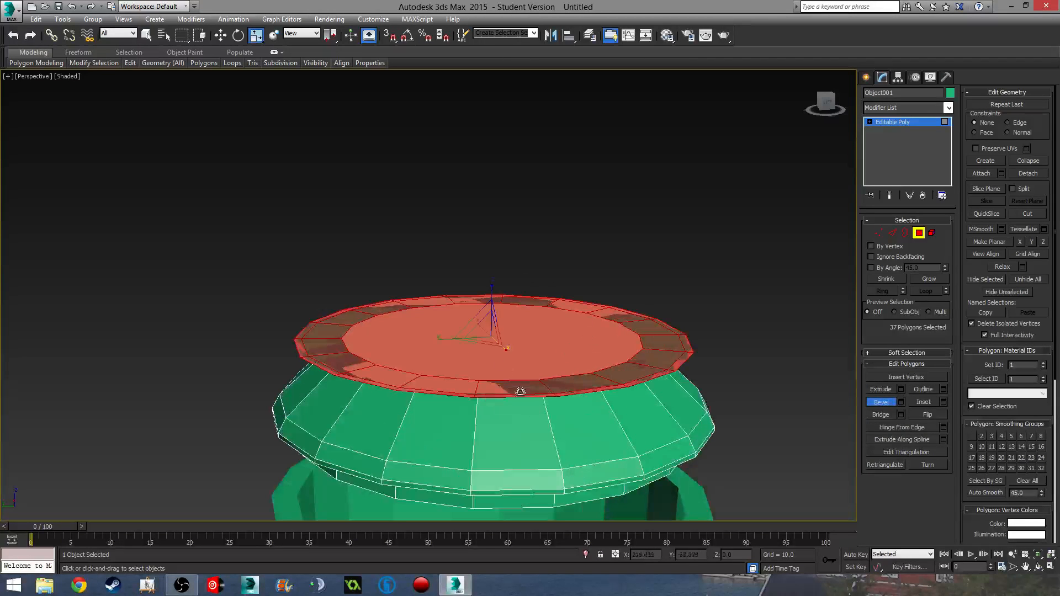
left_click_drag(488, 343, 568, 364)
key("ctrl+z")
key("ctrl+z")
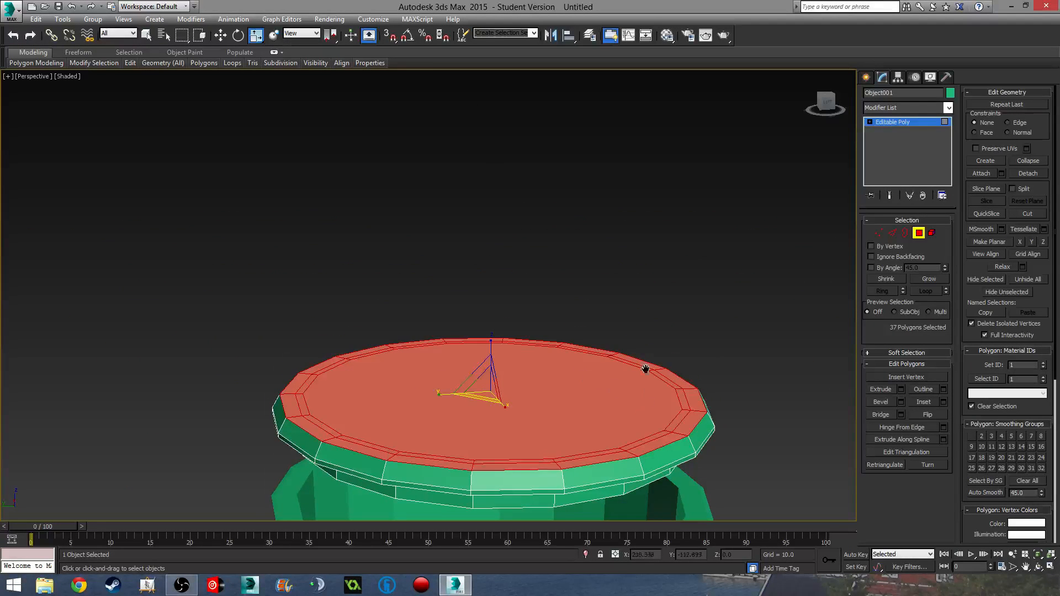
- Try selecting several outer and inner rim polygons on the lid
middle_click_drag(645, 370, 624, 324)
scroll(623, 358, "up", 6)
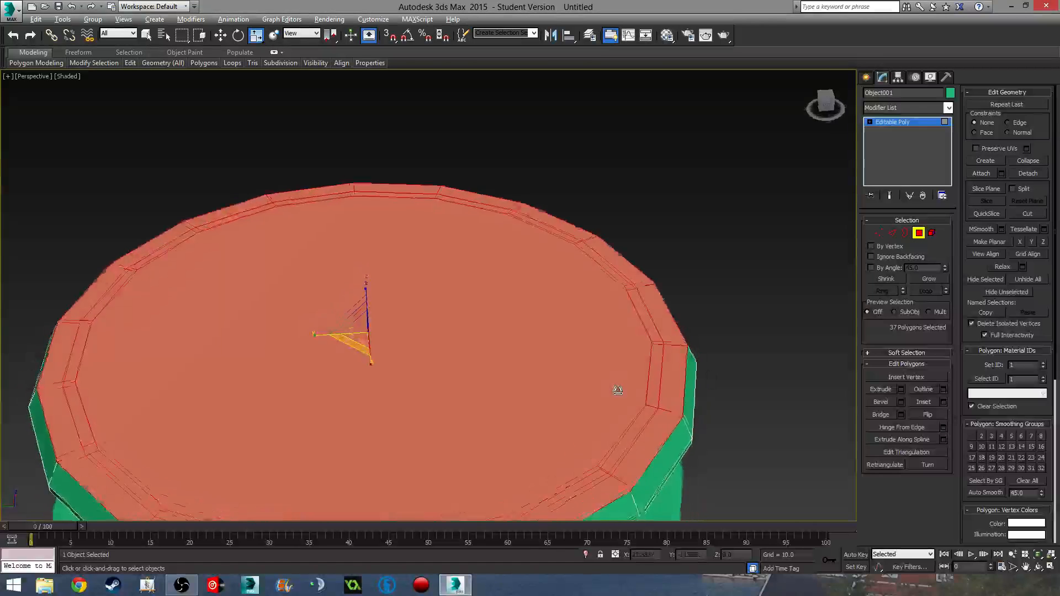
left_click(670, 313)
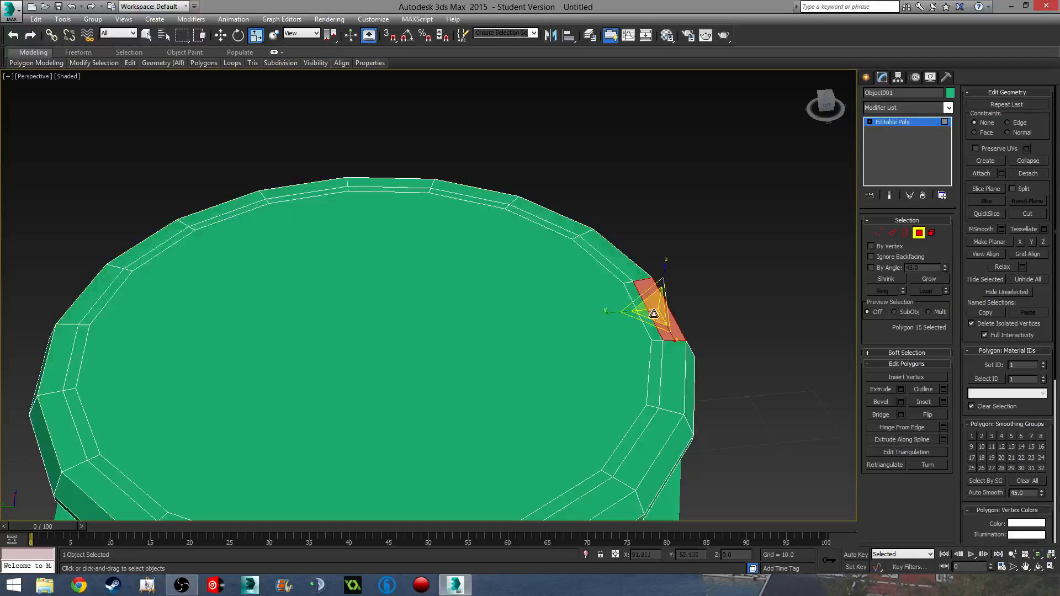
left_click(619, 255, "ctrl")
left_click(639, 309)
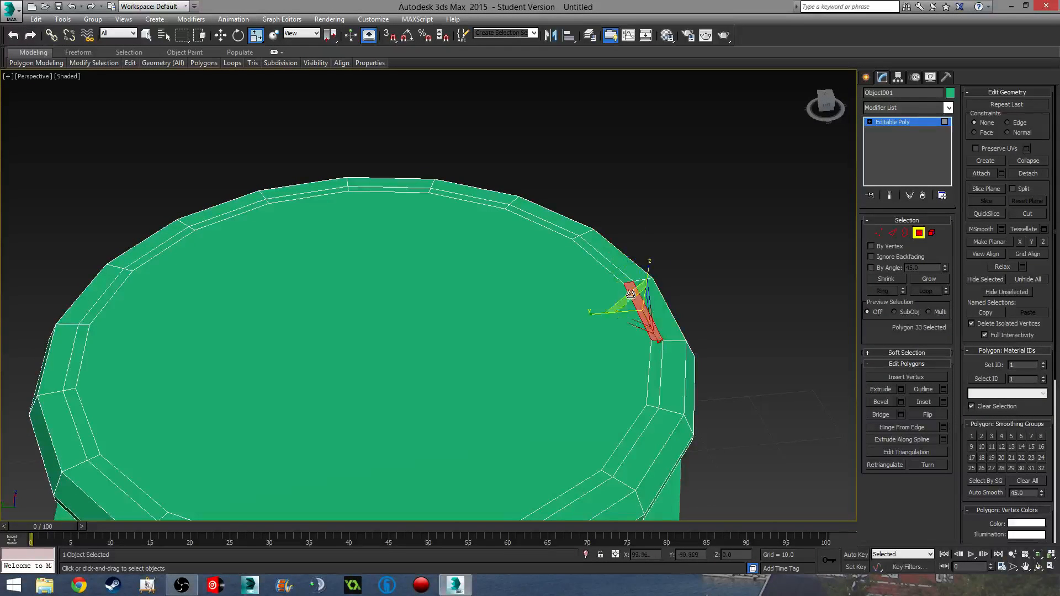
left_click(600, 260, "ctrl")
left_click(606, 248, "ctrl")
left_click(573, 229, "ctrl")
left_click(553, 228, "ctrl")
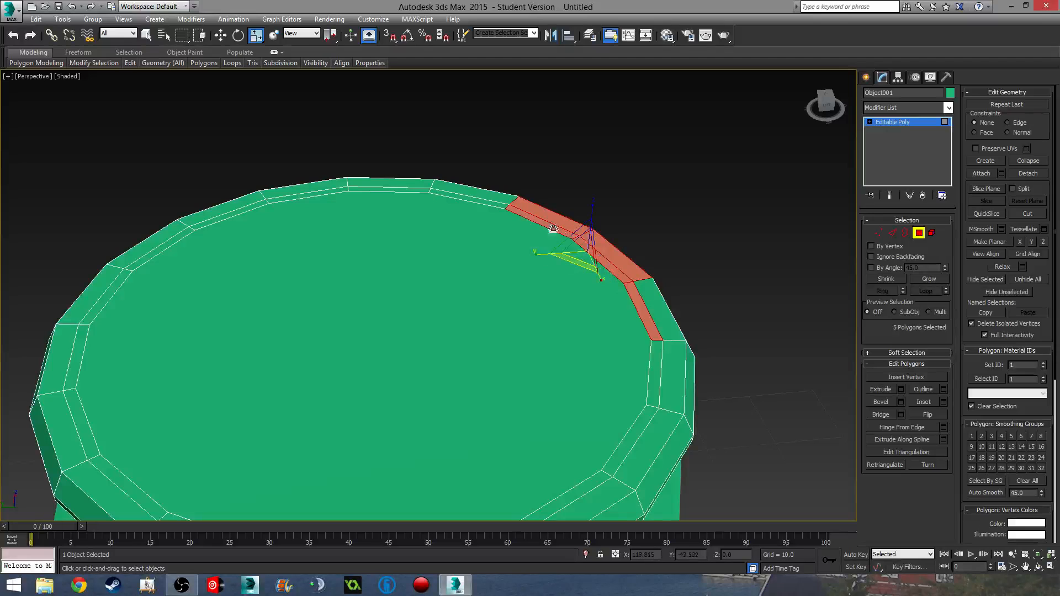
- Select the two-ring band around the lid's top polygon, excluding the centre, and delete it
left_click(558, 354)
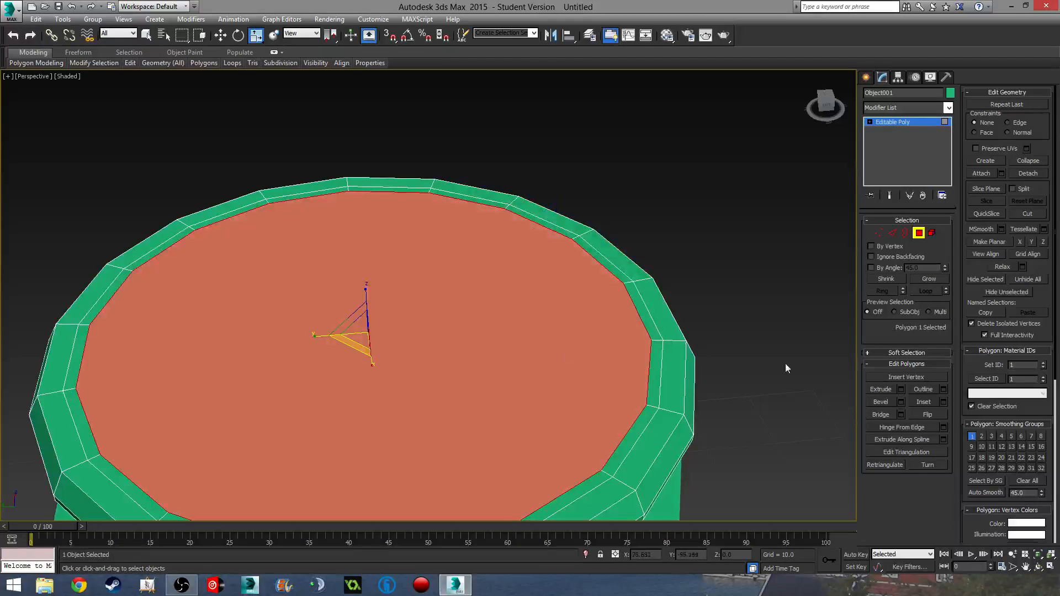
left_click(922, 281)
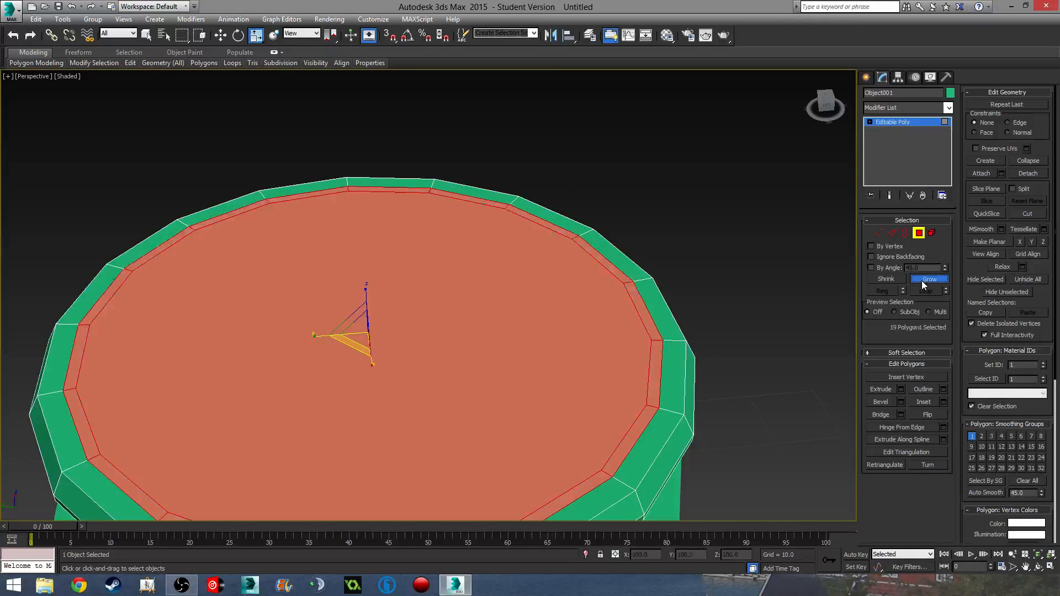
left_click(922, 280)
left_click(477, 324, "alt")
middle_click_drag(467, 329, 573, 296, "alt")
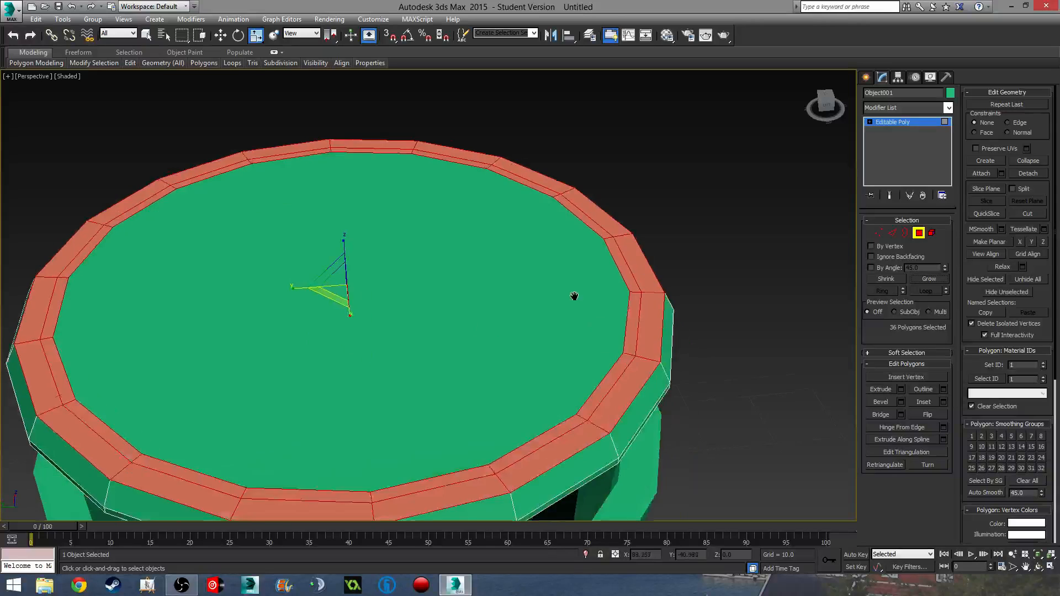
key("Delete")
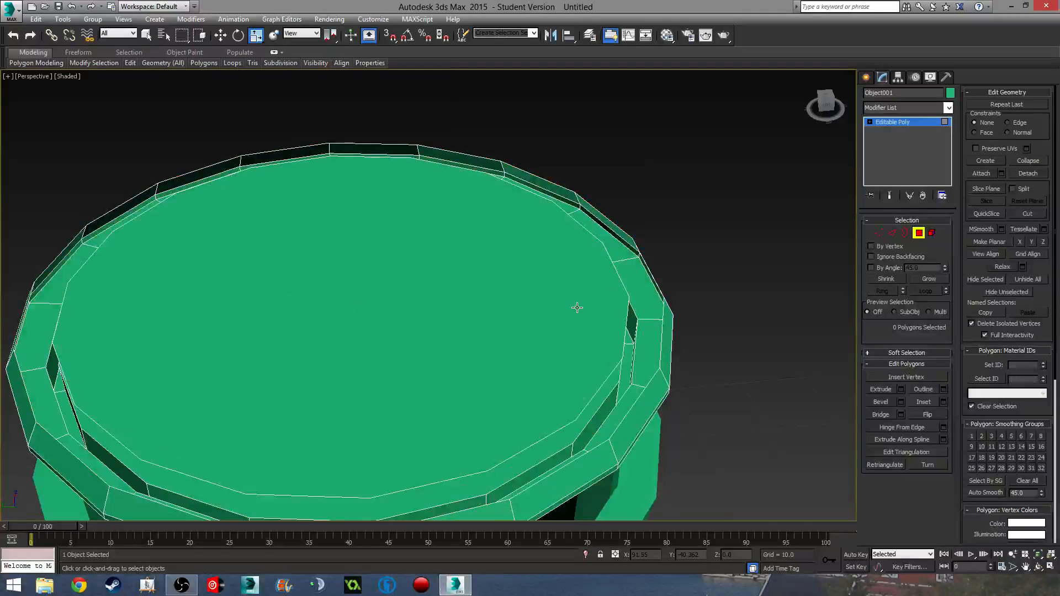
- Bridge the lid's outer and inner open borders to close the gap
middle_click_drag(650, 287, 646, 311, "alt")
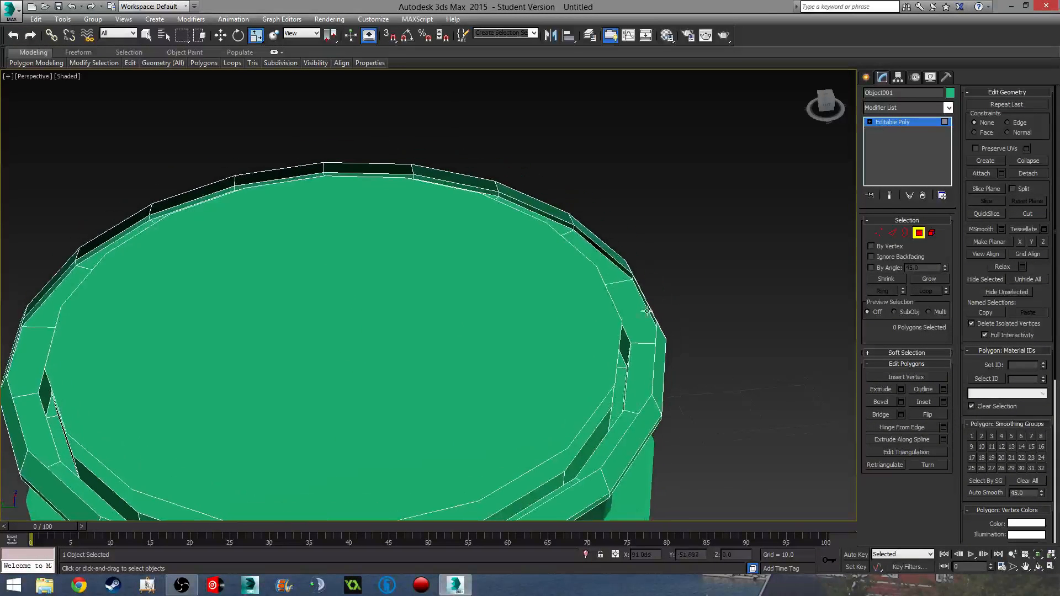
left_click(905, 233)
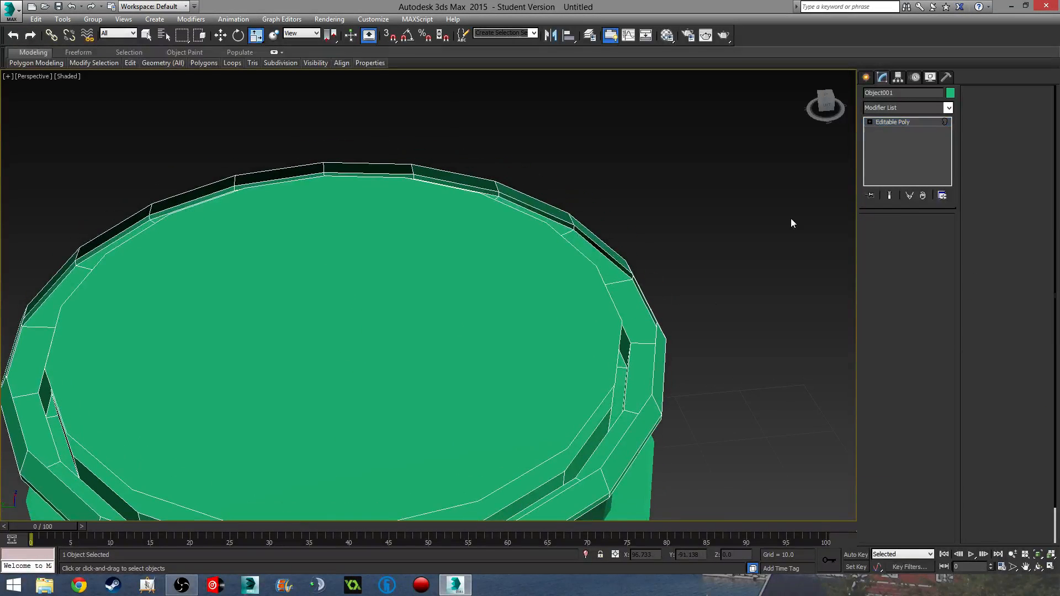
left_click(618, 254)
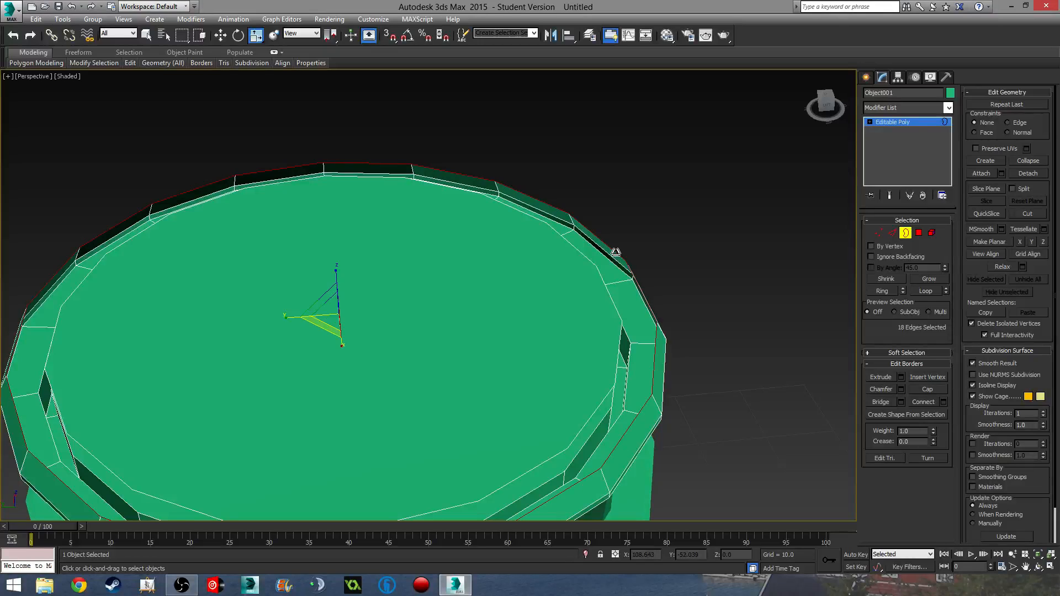
left_click(584, 258, "ctrl")
left_click(888, 403)
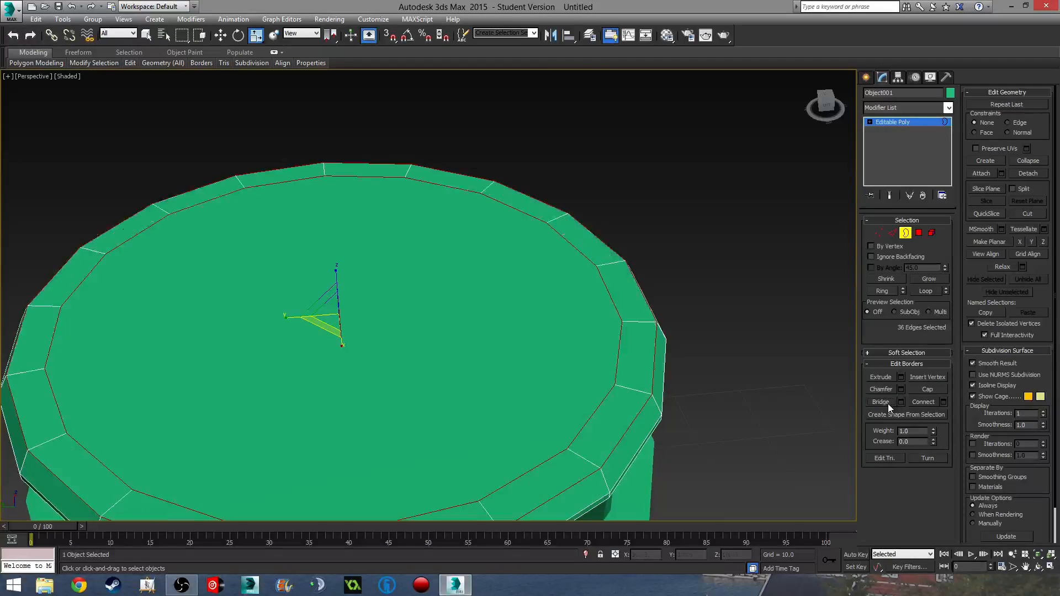
middle_click_drag(607, 348, 606, 293)
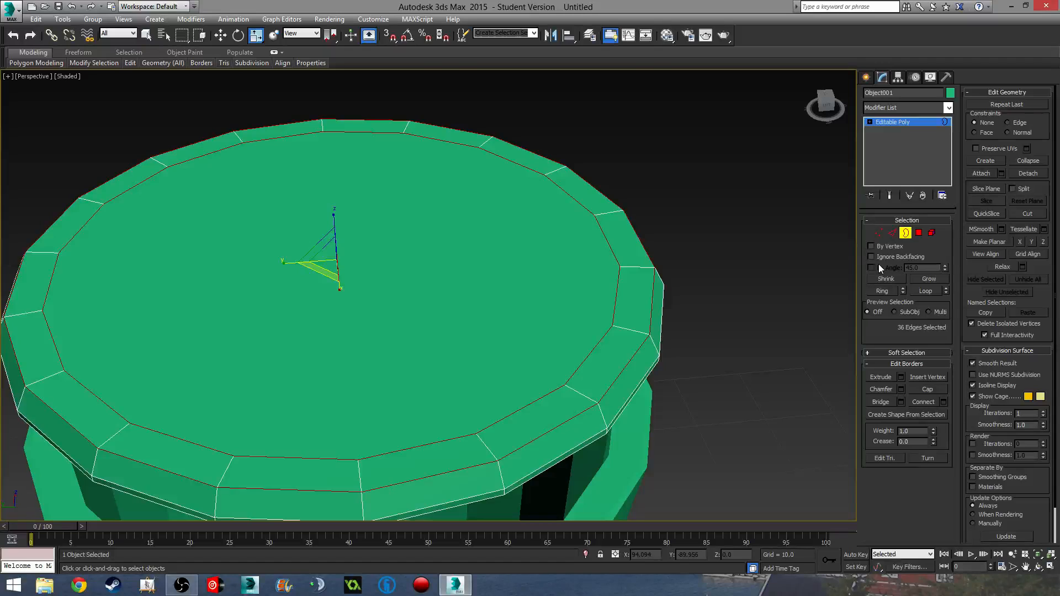
middle_click_drag(854, 270, 840, 283)
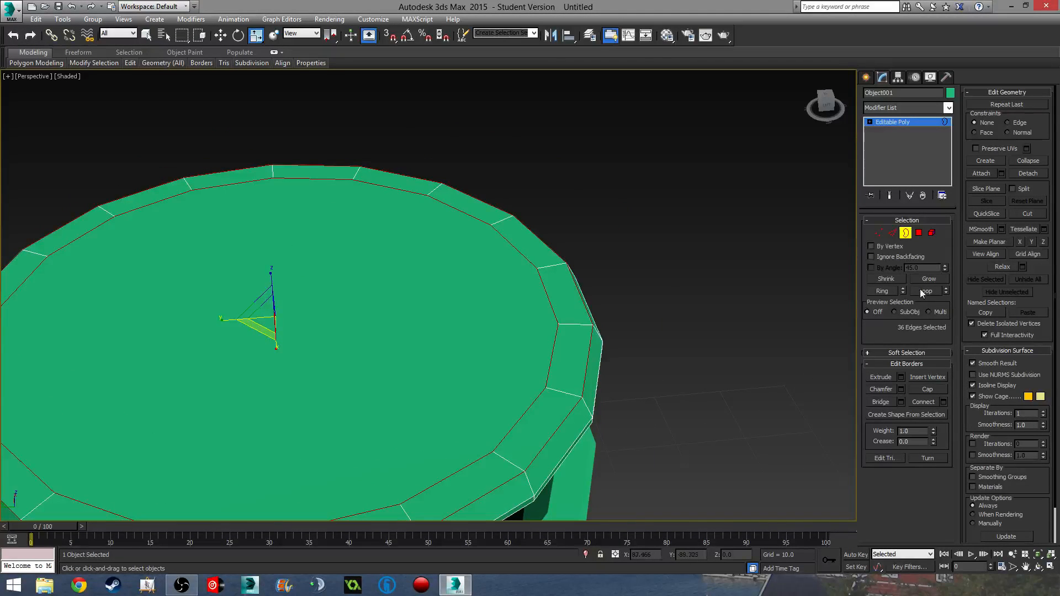
- Bevel the lid's top cap and its surrounding face ring upward with an inward taper
left_click(919, 233)
left_click(438, 329)
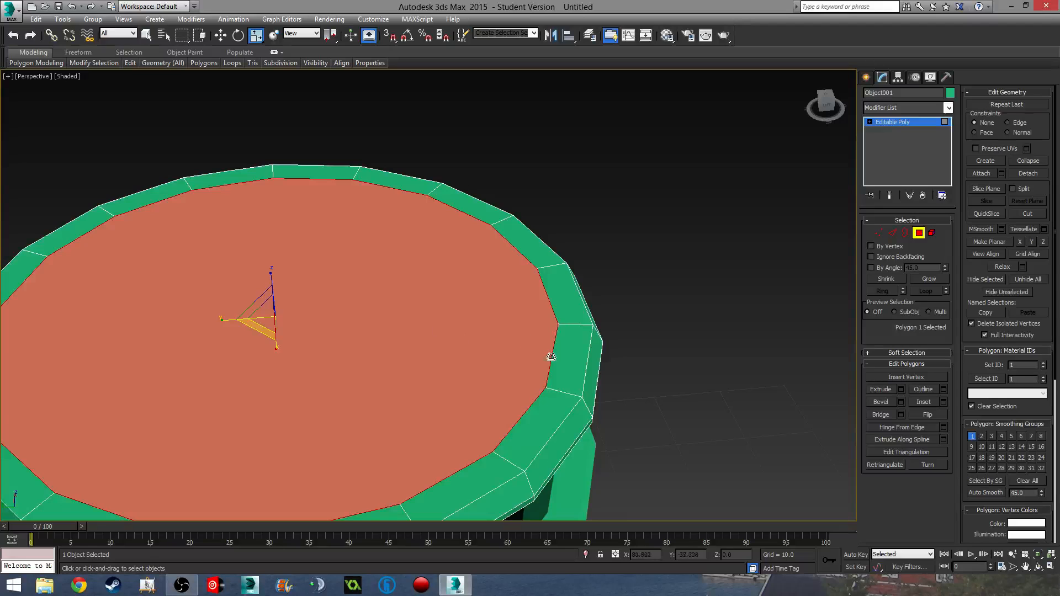
left_click(928, 280)
middle_click_drag(780, 492, 802, 379)
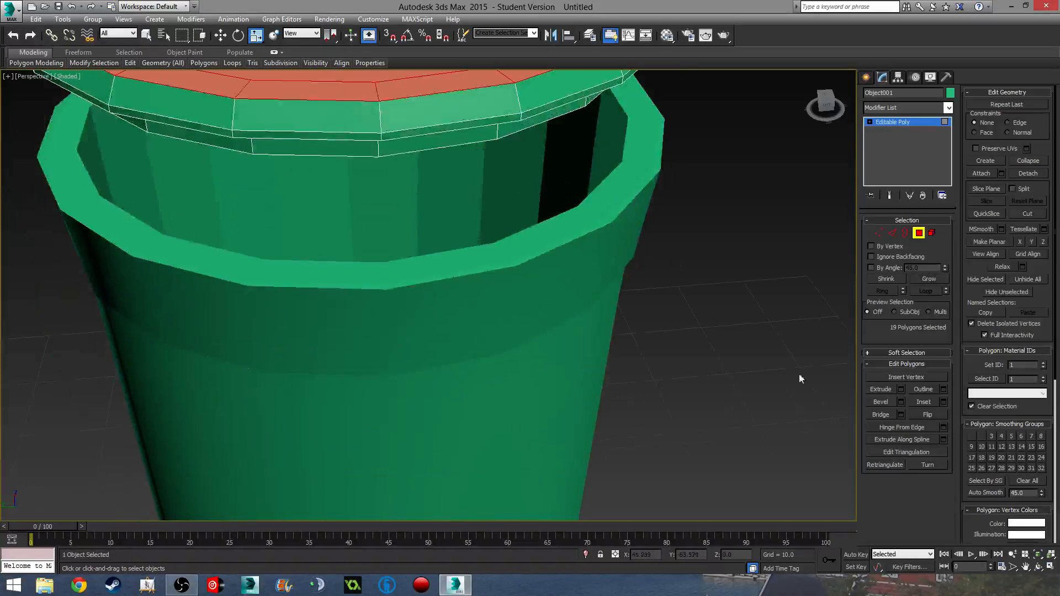
middle_click_drag(729, 382, 746, 478)
left_click(875, 403)
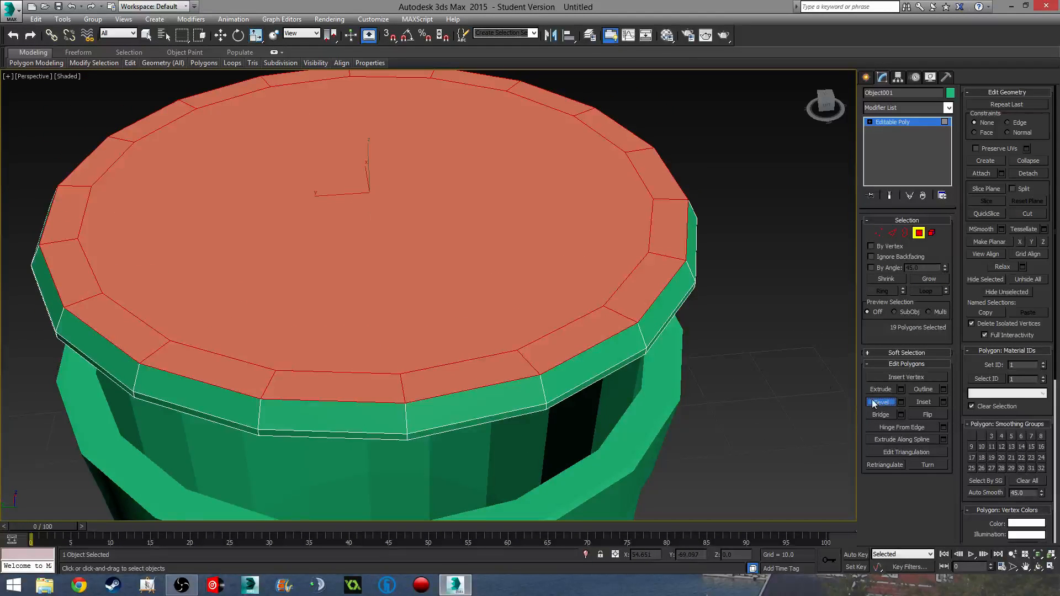
left_click_drag(513, 300, 508, 281)
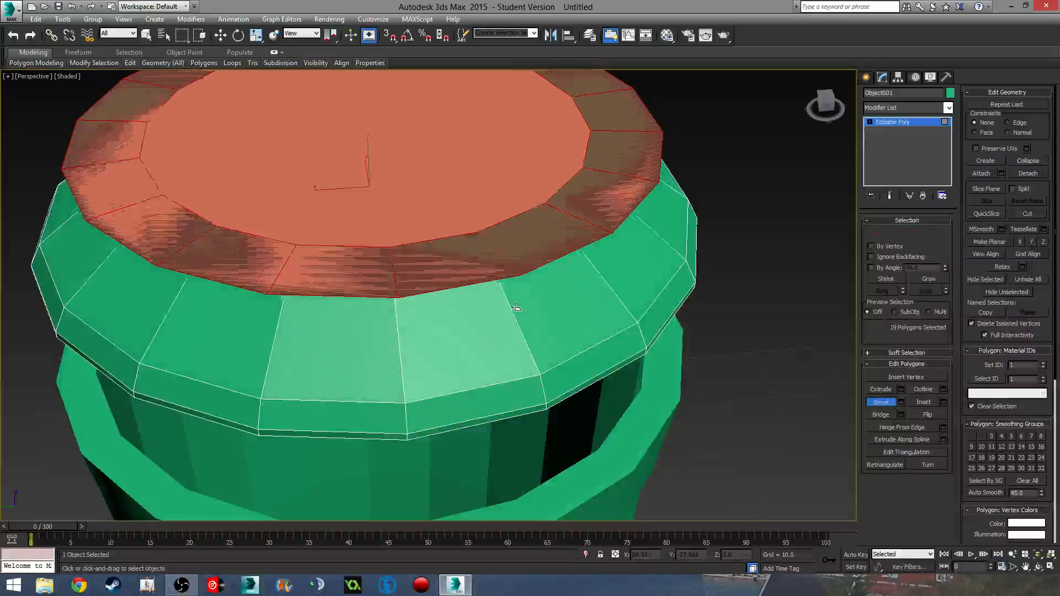
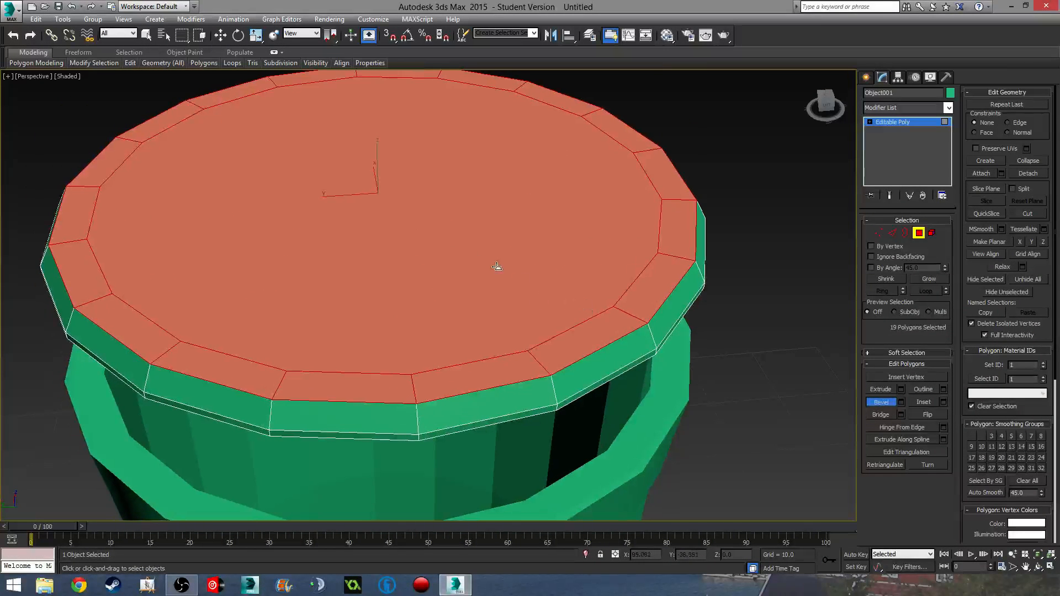
- Commit the bevel on the lid's top and scale the cap faces inward
left_click(497, 268)
left_click_drag(363, 200, 450, 260)
middle_click_drag(450, 260, 462, 220, "alt")
- Raise the cap faces upward on Z into a conical dome
key("w")
left_click_drag(376, 126, 377, 46)
middle_click_drag(456, 204, 433, 221)
scroll(455, 244, "down", 2)
- In Front view, connect the lid's sloped edges with 1 segment to add an edge loop
left_click(892, 233)
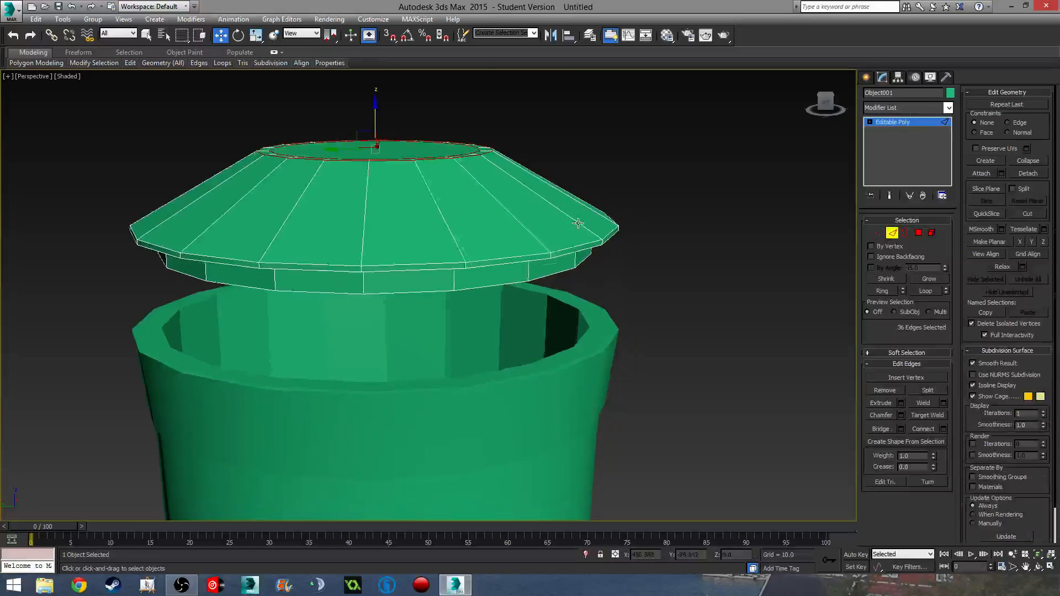
key("f")
scroll(525, 238, "up", 5)
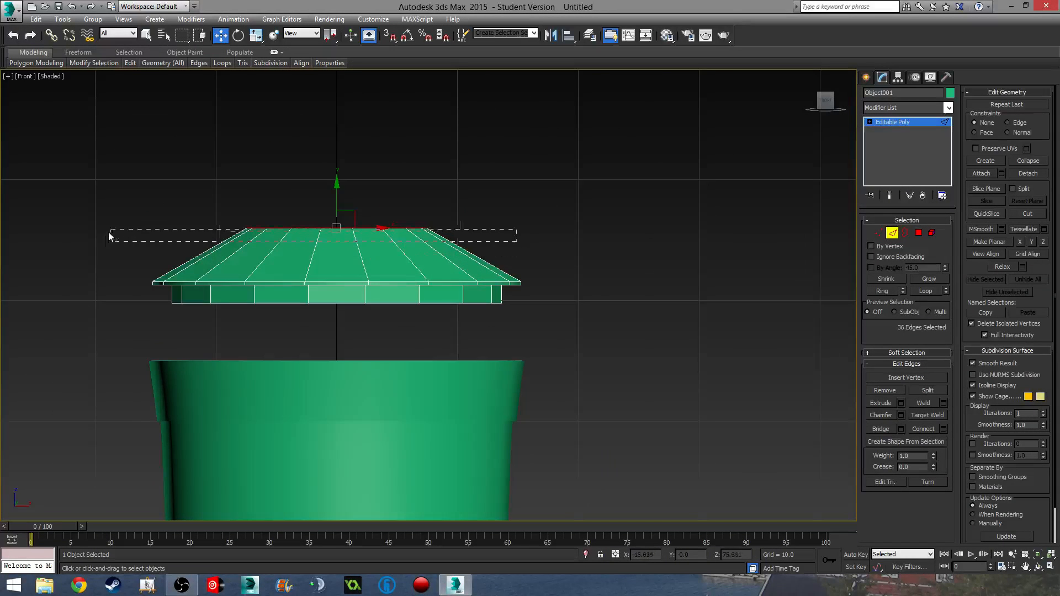
left_click_drag(109, 232, 108, 233)
left_click(944, 430)
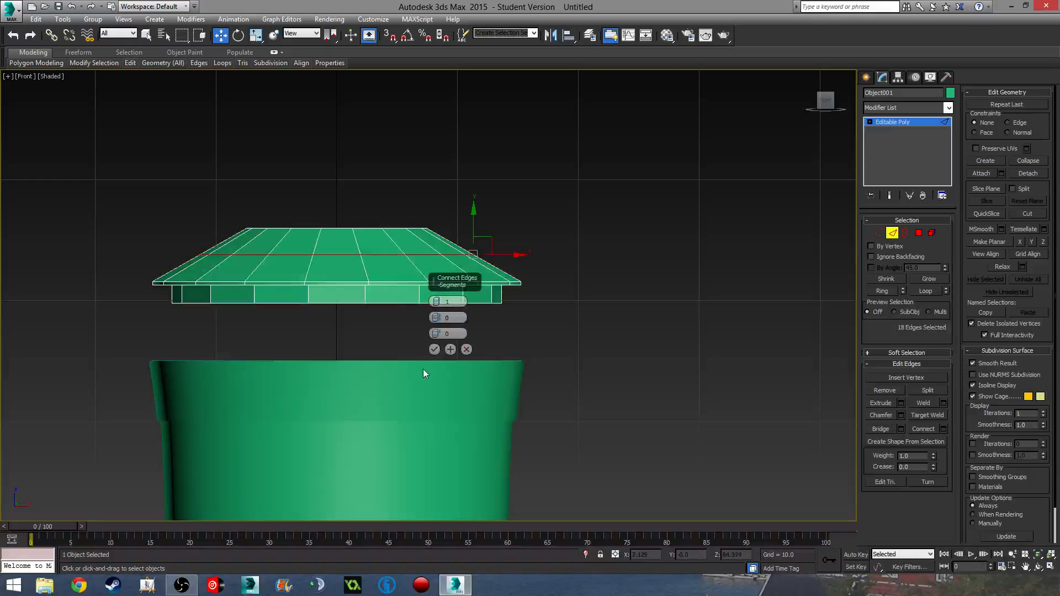
left_click(428, 370)
- Scale the new edge loop to round the dome, then exit Edge mode
middle_click_drag(435, 344, 348, 285)
key("r")
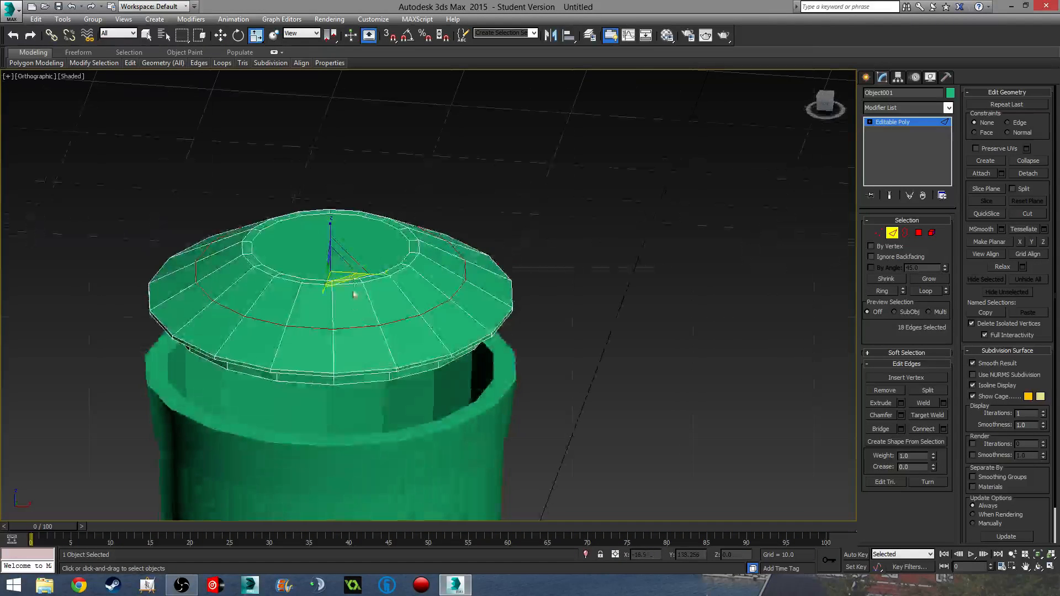
left_click_drag(349, 285, 346, 284)
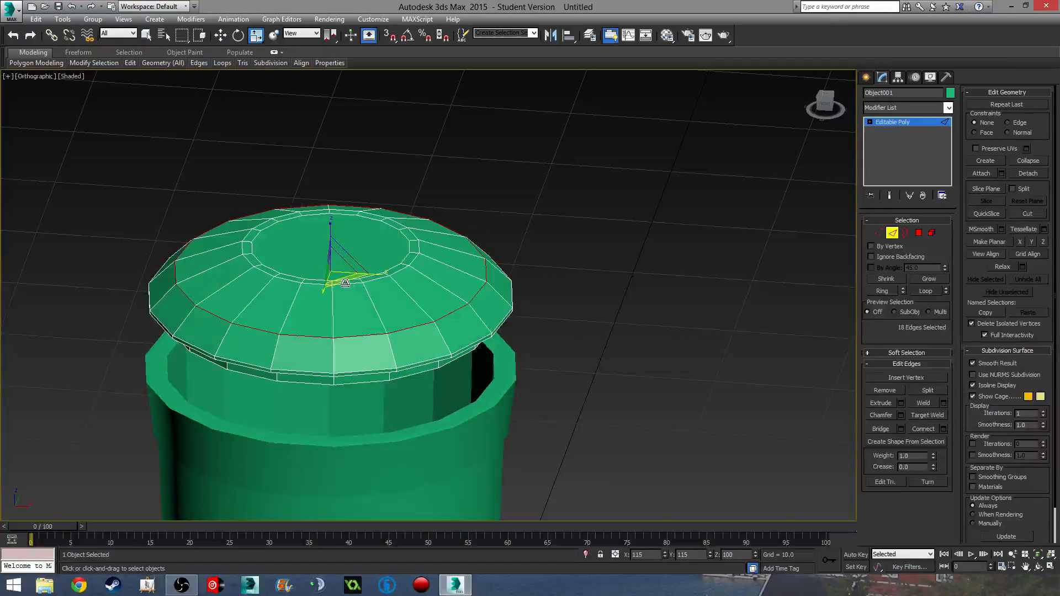
middle_click_drag(345, 283, 727, 326, "alt")
left_click(891, 233)
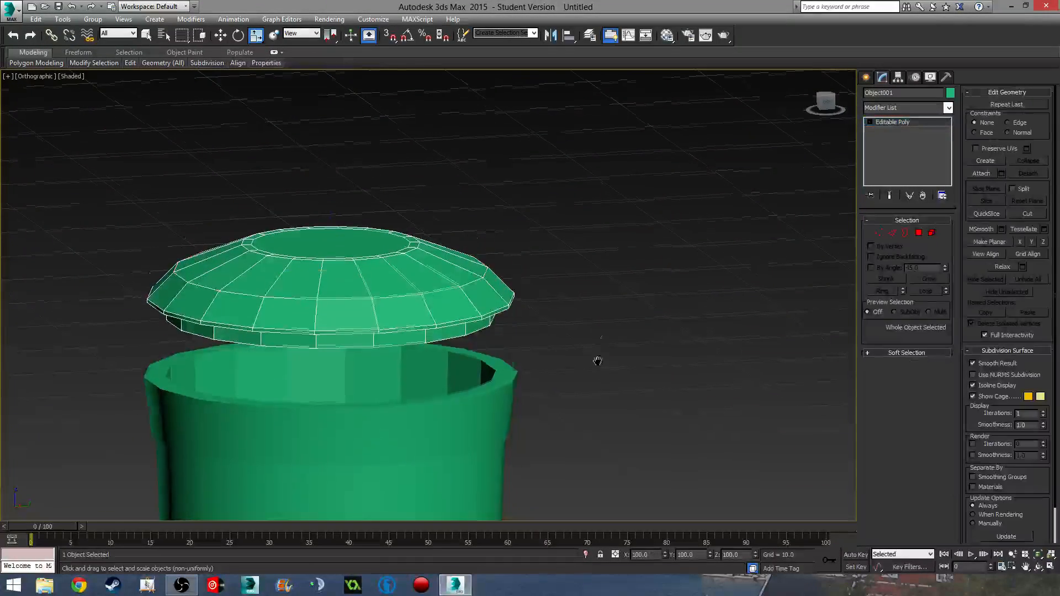
- Isolate the lid so the bin is hidden
middle_click_drag(599, 363, 360, 305, "alt")
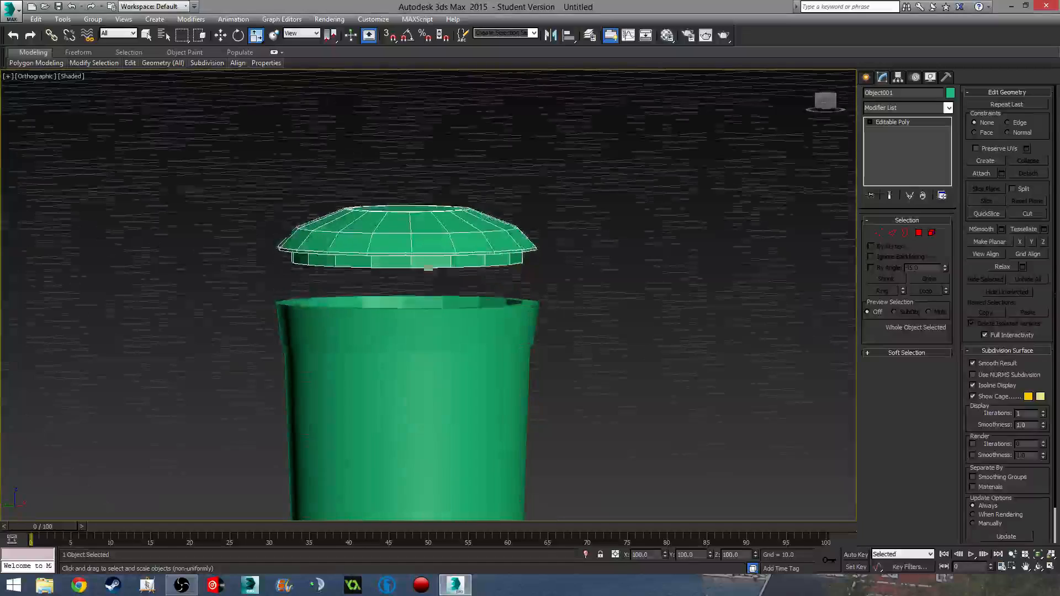
left_click(585, 554)
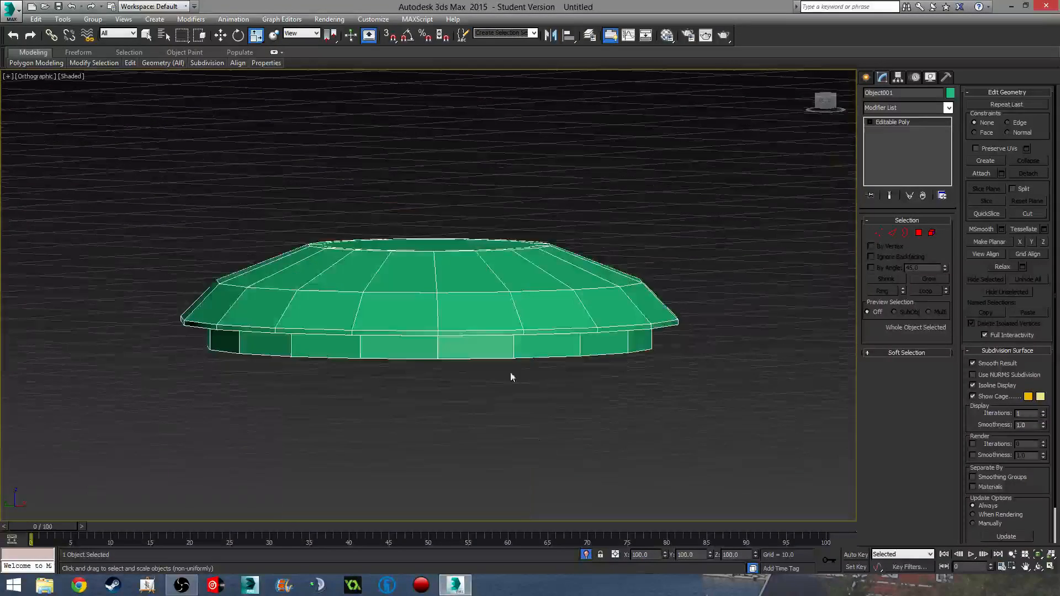
middle_click_drag(510, 372, 352, 326, "alt")
- Select the flat inner polygon on the lid's underside and view it in top wireframe
left_click(919, 233)
left_click(495, 314)
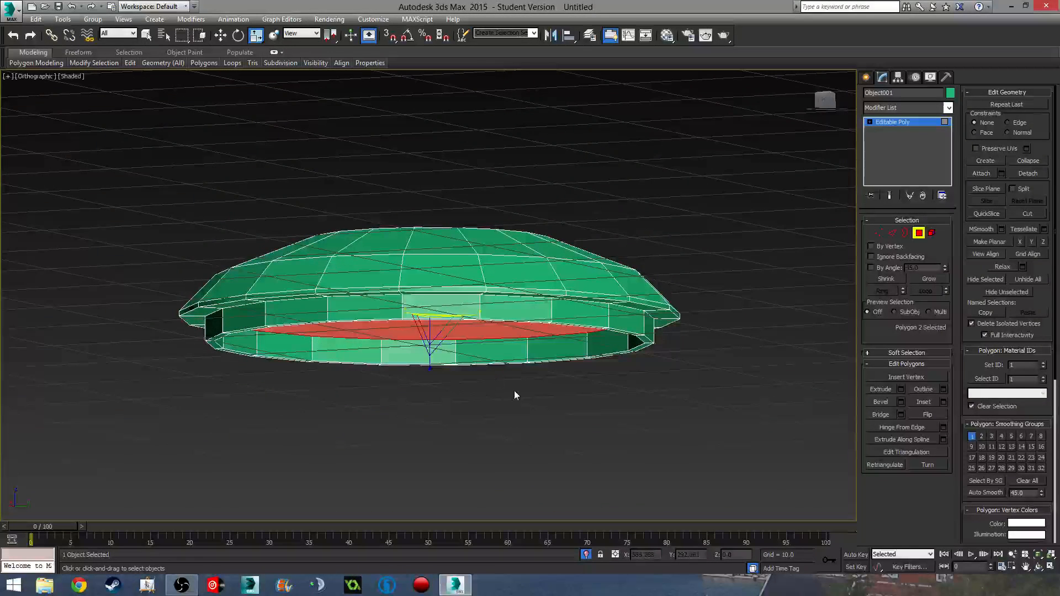
middle_click_drag(514, 390, 503, 364, "alt")
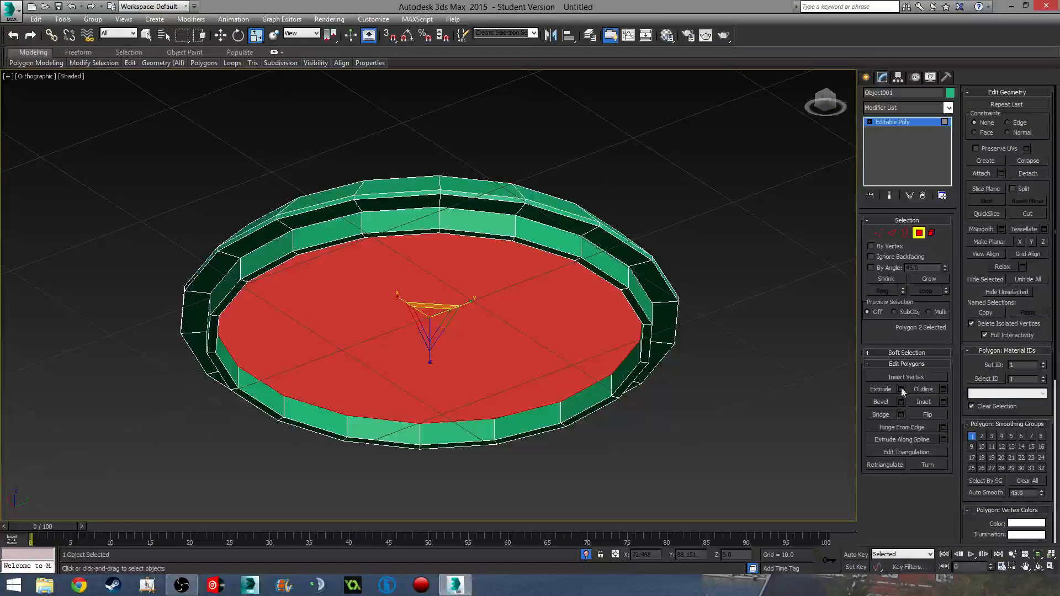
middle_click_drag(671, 382, 655, 374, "alt")
key("f")
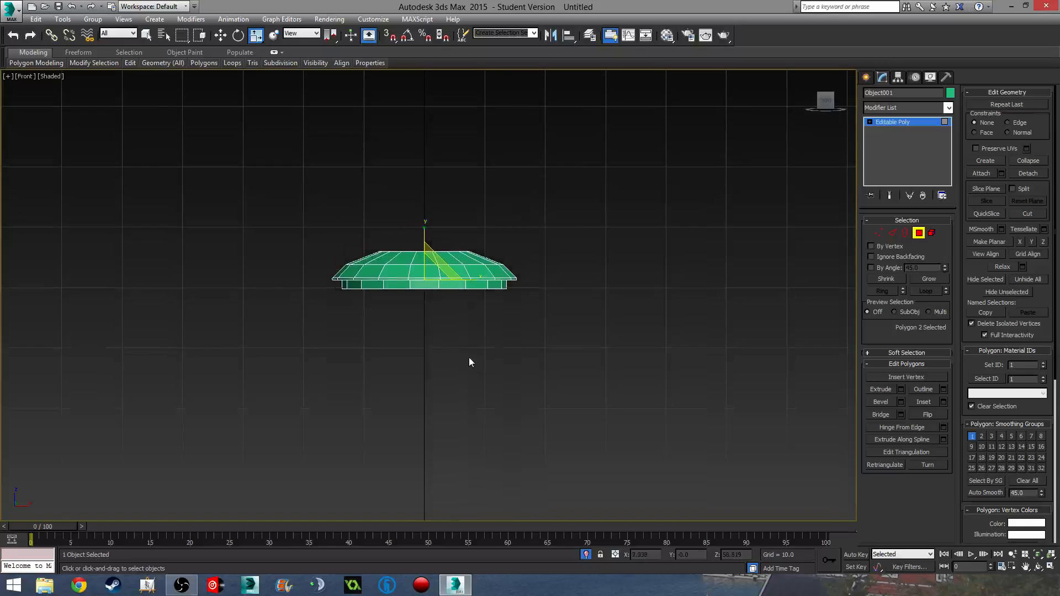
scroll(469, 357, "up", 8)
key("F3")
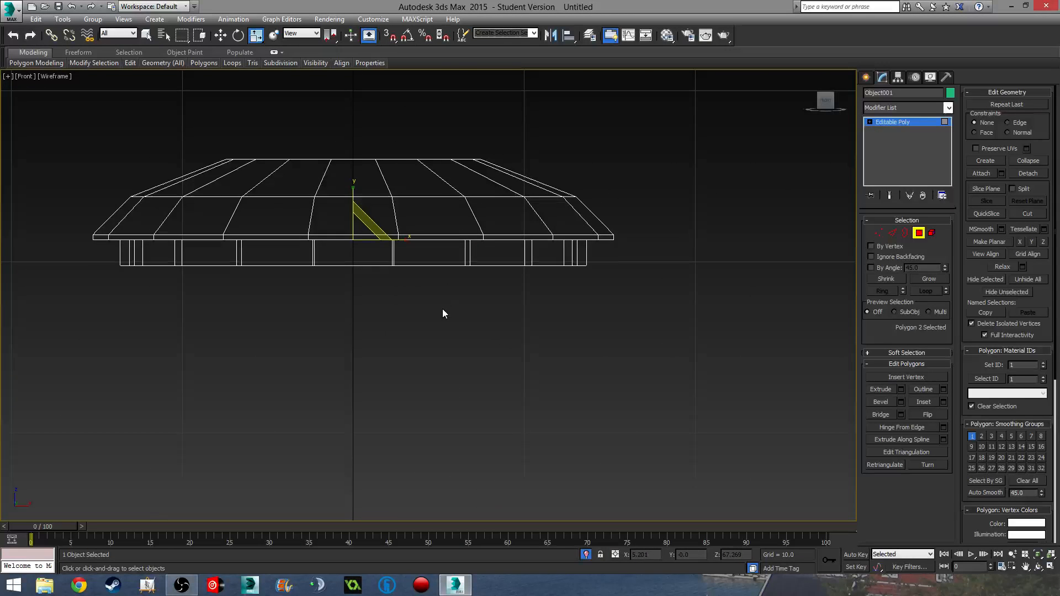
key("t")
scroll(442, 313, "up", 5)
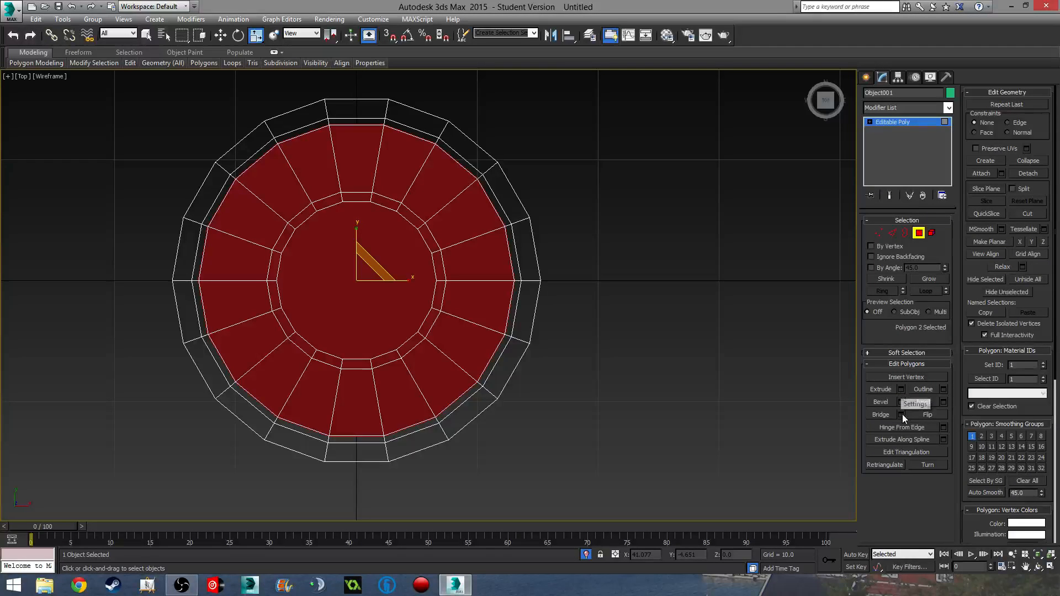
- Inset the lid's underside face by 5.705
left_click(944, 402)
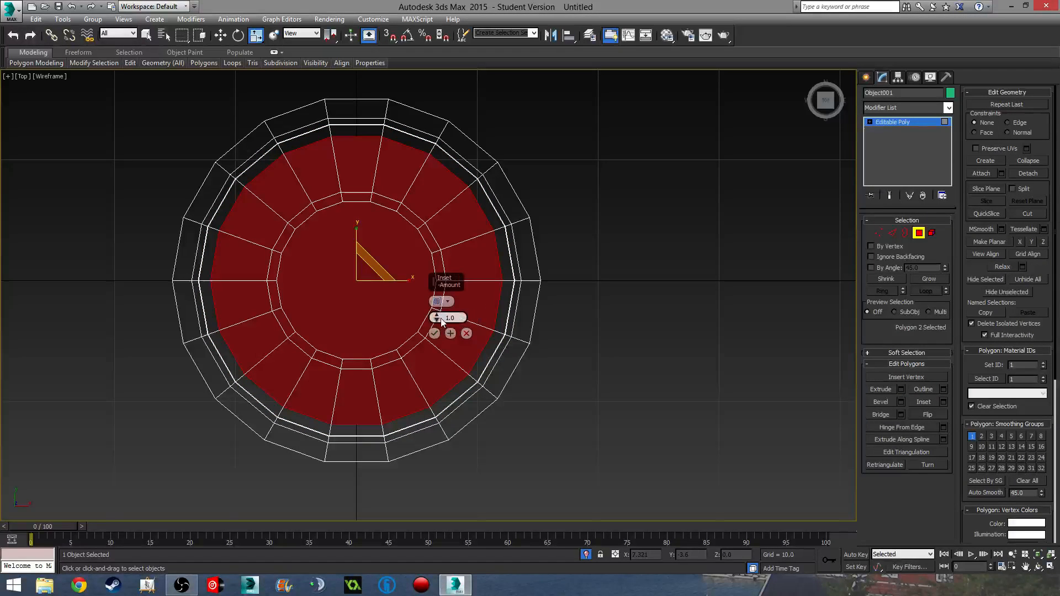
left_click_drag(437, 317, 443, 260)
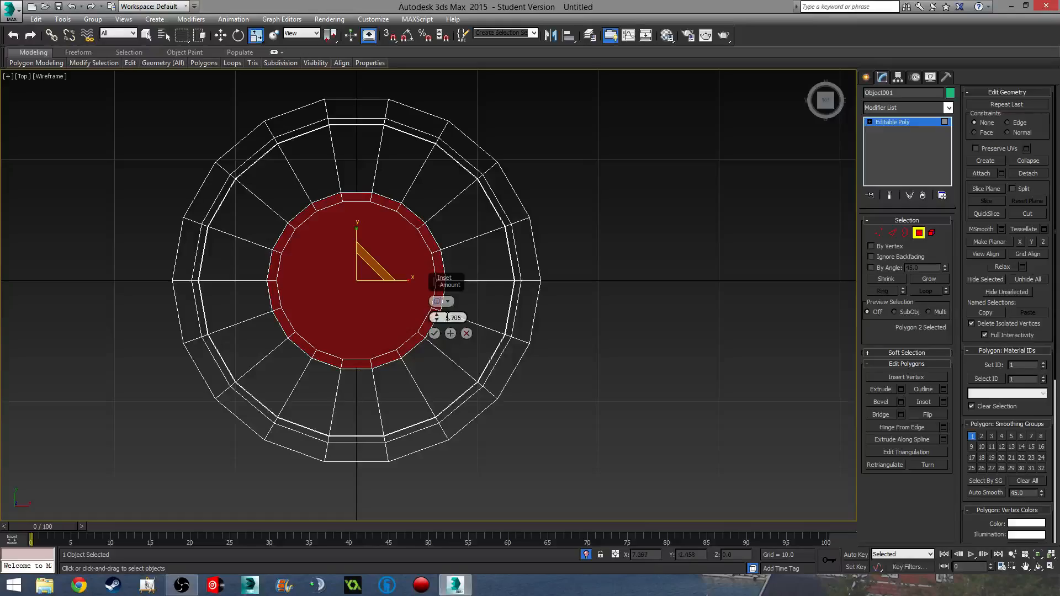
left_click(434, 333)
middle_click_drag(473, 409, 439, 309, "alt")
- Return to shaded display and exit Polygon mode to frame the whole lid
key("w")
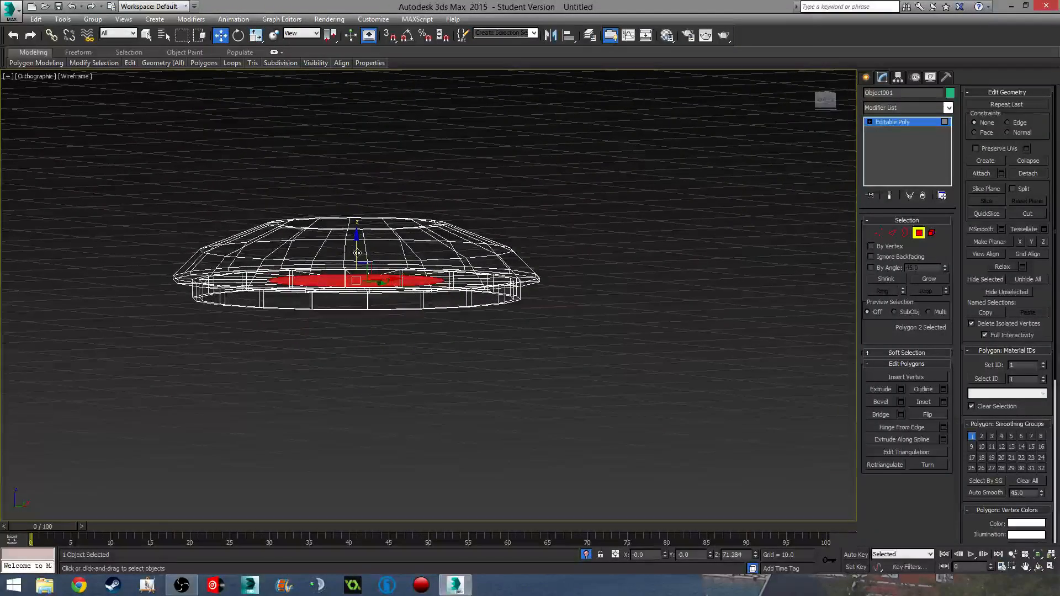
mouse_move(358, 253)
middle_mouse_down("alt")
mouse_move(380, 286)
mouse_move(381, 256)
mouse_move(432, 265)
mouse_move(417, 272)
mouse_move(440, 247)
mouse_move(457, 284)
mouse_move(438, 291)
mouse_move(410, 257)
mouse_move(419, 242)
mouse_move(425, 250)
middle_mouse_up("alt")
key("F3")
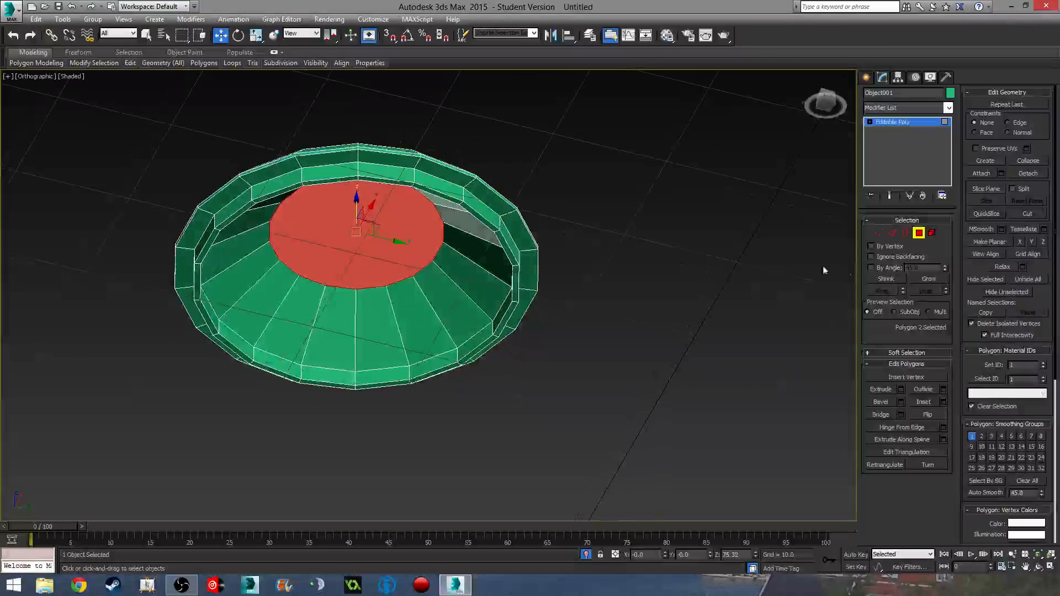
left_click(918, 233)
middle_click_drag(500, 353, 464, 309, "alt")
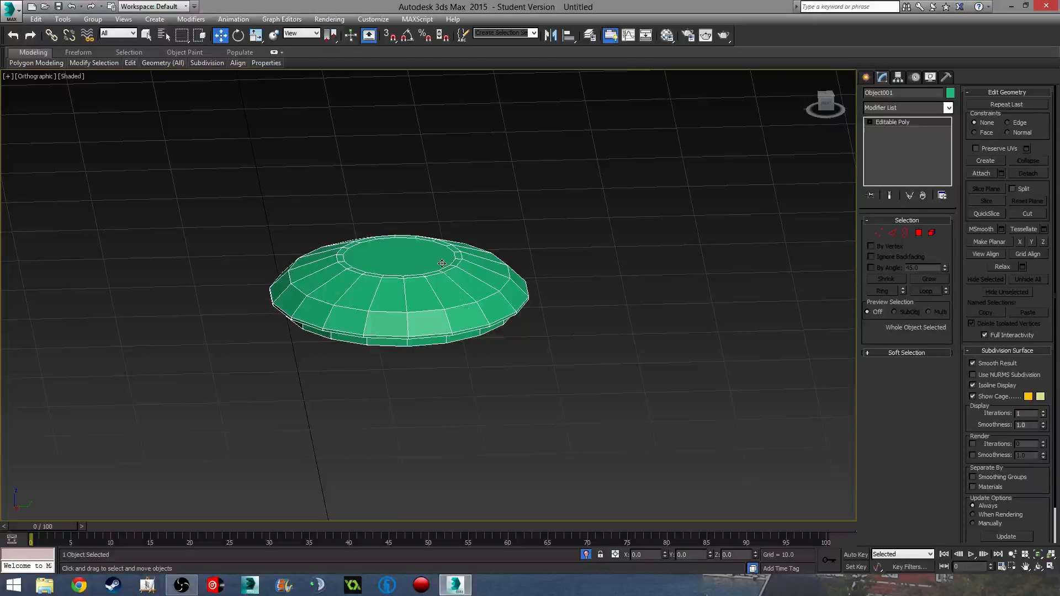
middle_click_drag(442, 263, 469, 300)
scroll(447, 286, "up", 4)
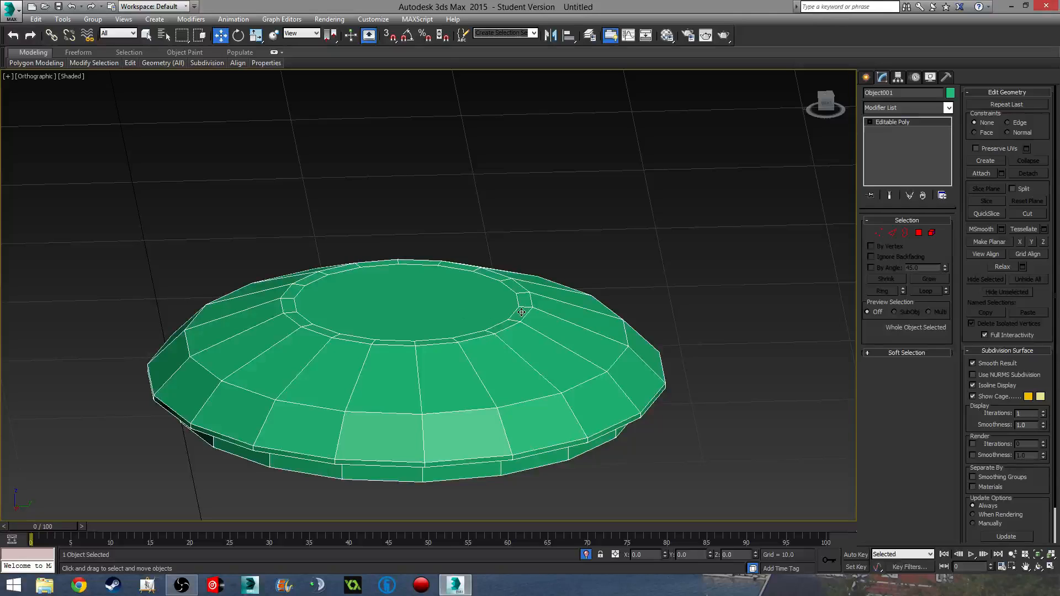
- Select the lid's top cap, grow it, and extrude it 1.5 high into a collar
left_click(919, 233)
left_click(527, 300)
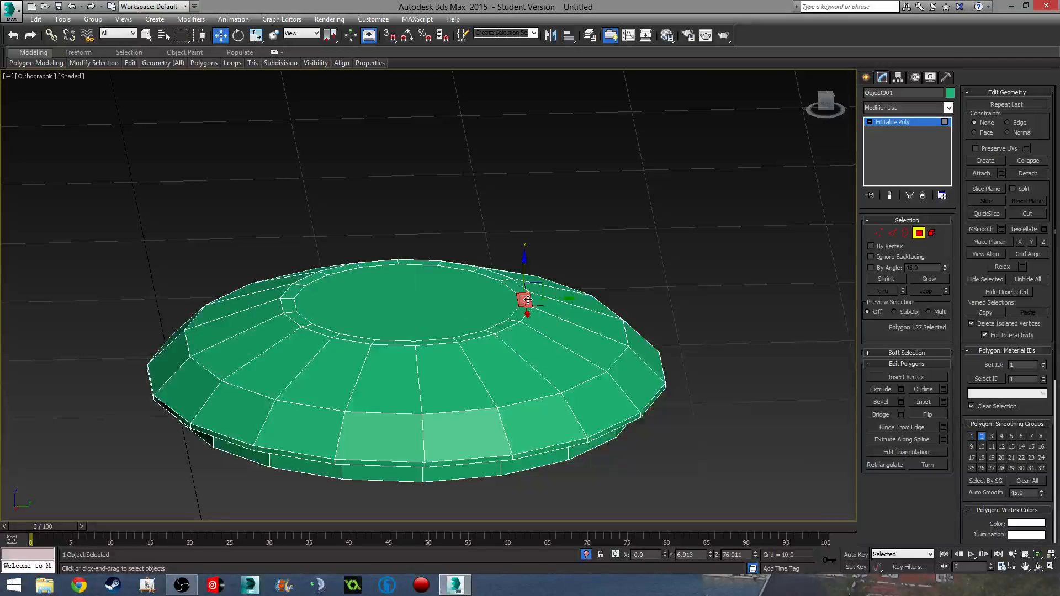
left_click(515, 287, "ctrl")
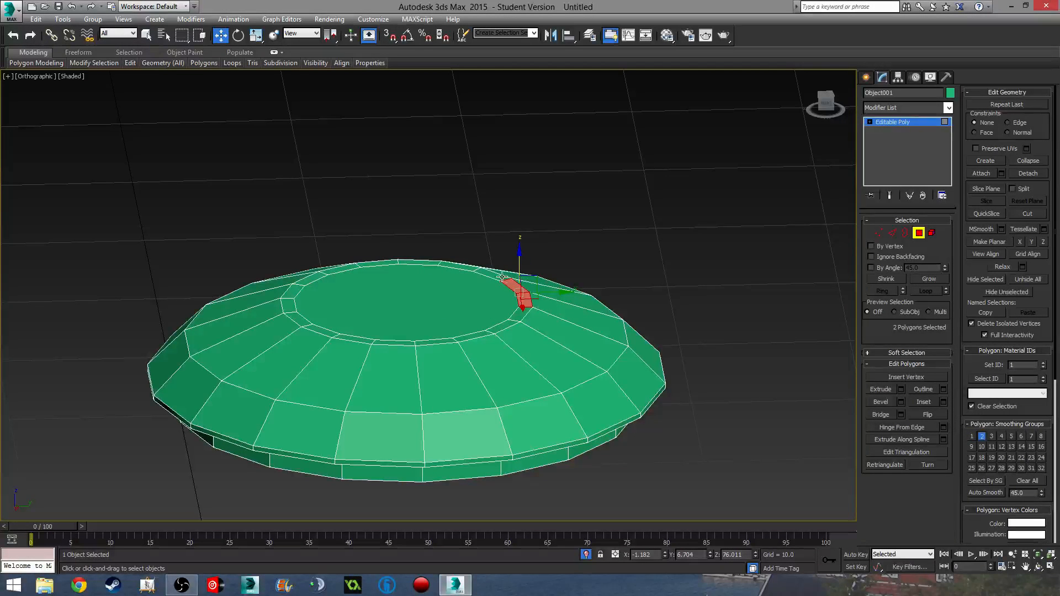
left_click(454, 296)
left_click(929, 279)
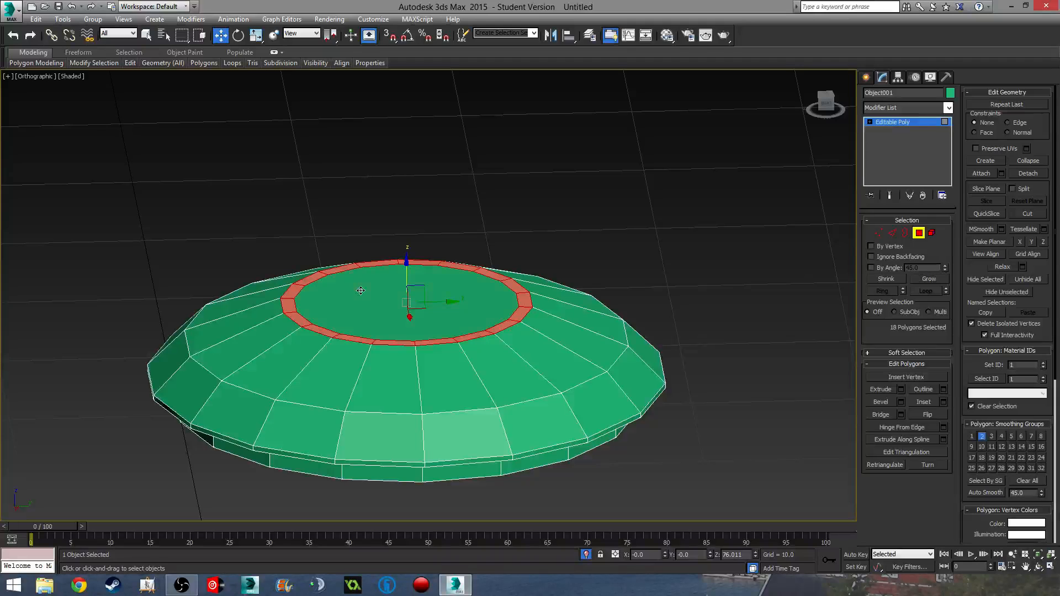
middle_click_drag(360, 290, 529, 316, "alt")
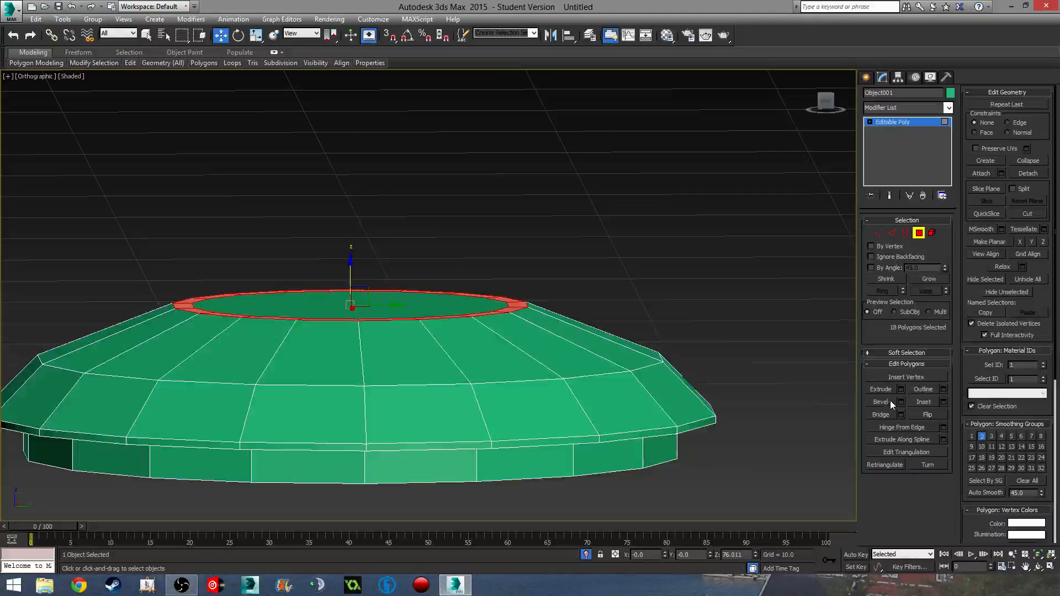
left_click(901, 390)
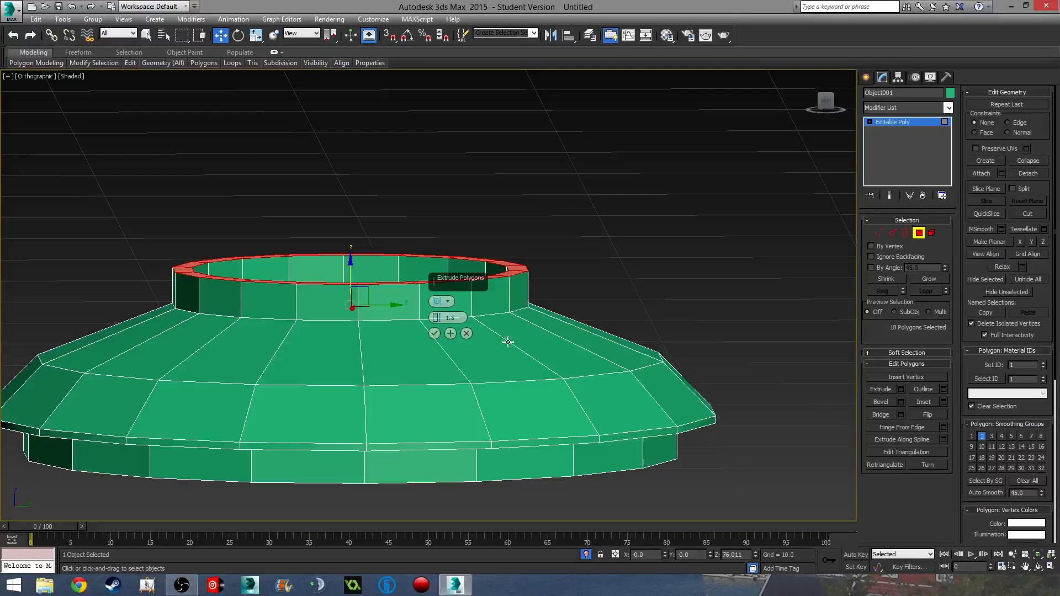
mouse_move(435, 334)
middle_mouse_down("alt")
mouse_move(436, 364)
mouse_move(462, 361)
mouse_move(451, 339)
mouse_move(447, 349)
middle_mouse_up("alt")
left_click(435, 334)
scroll(459, 342, "down", 2)
- Lift the collar's centre top polygon upward
left_click(392, 306)
middle_click_drag(392, 306, 358, 275, "alt")
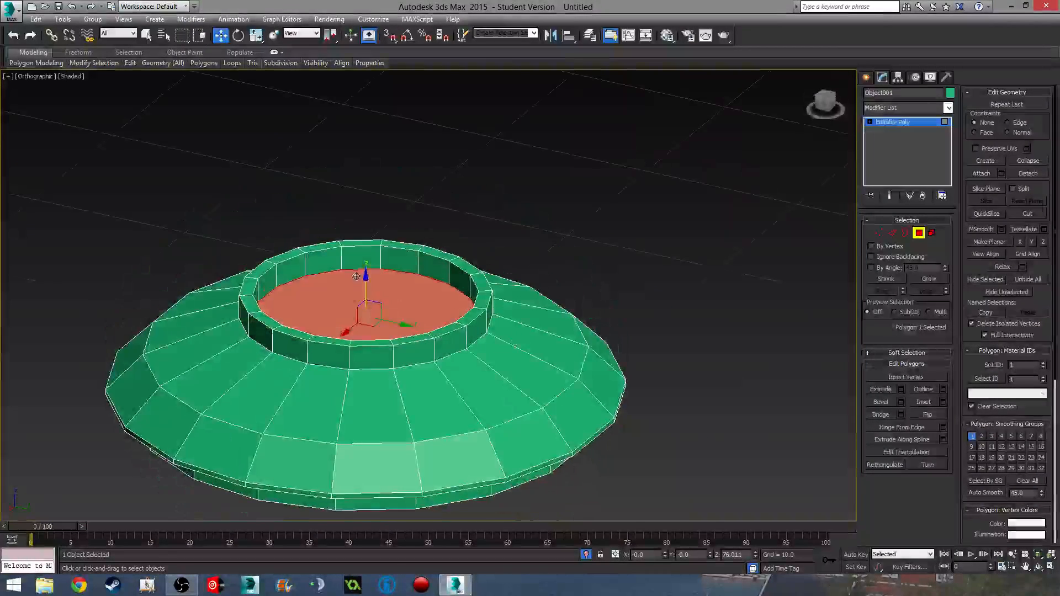
left_click_drag(372, 270, 385, 226)
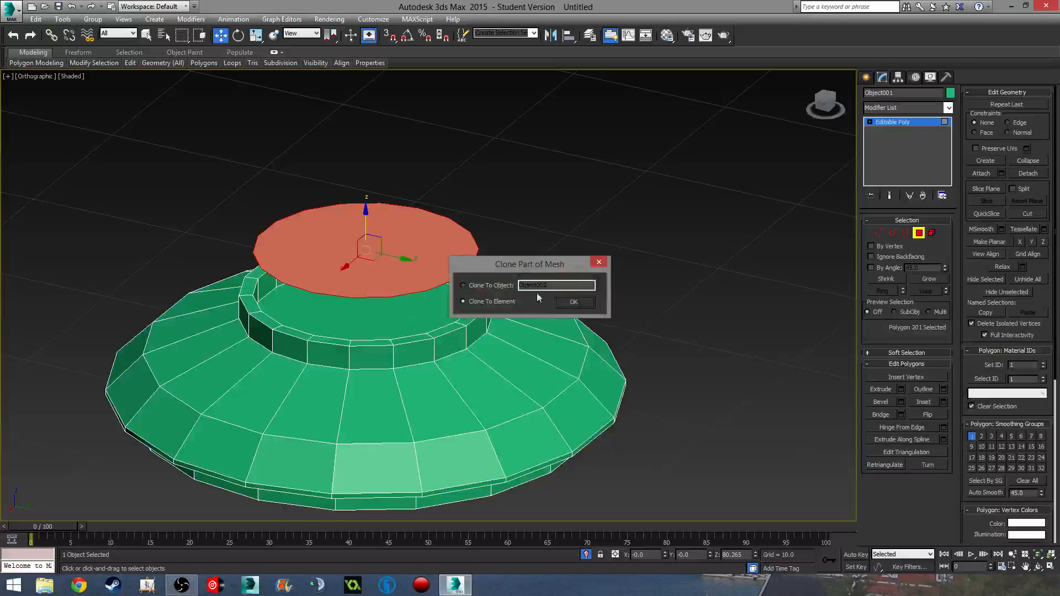
- Detach the lifted top polygon as a new object named Object002
left_click(564, 300)
left_click(901, 108)
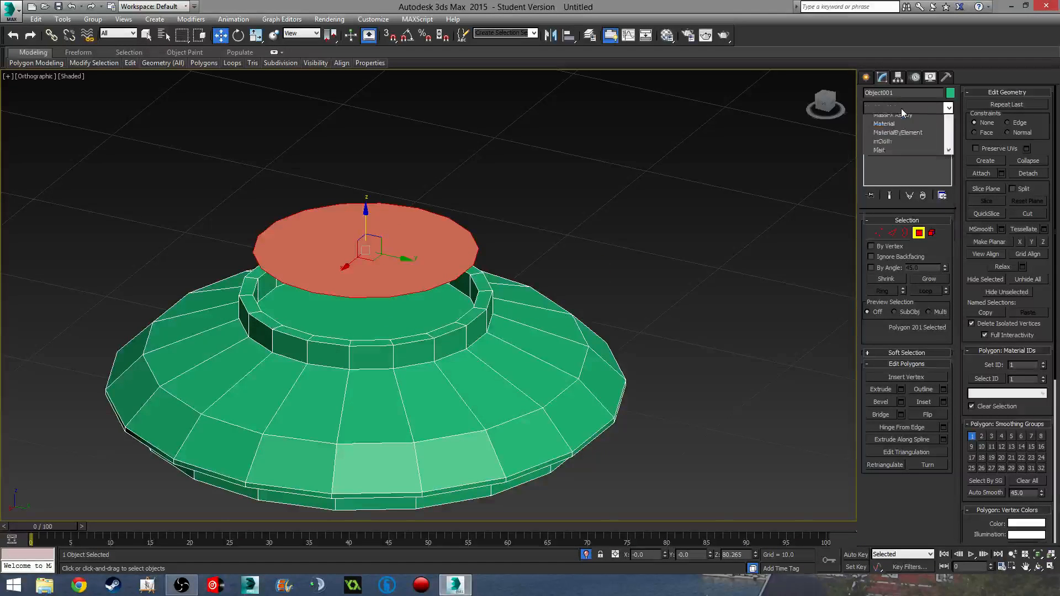
type("sh")
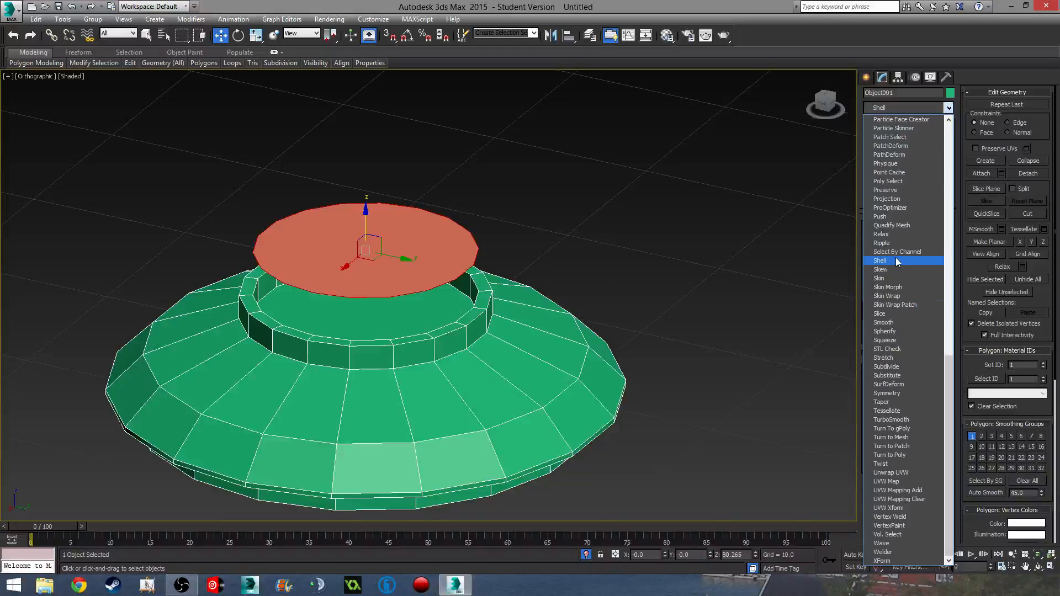
left_click(880, 260)
key("ctrl+z")
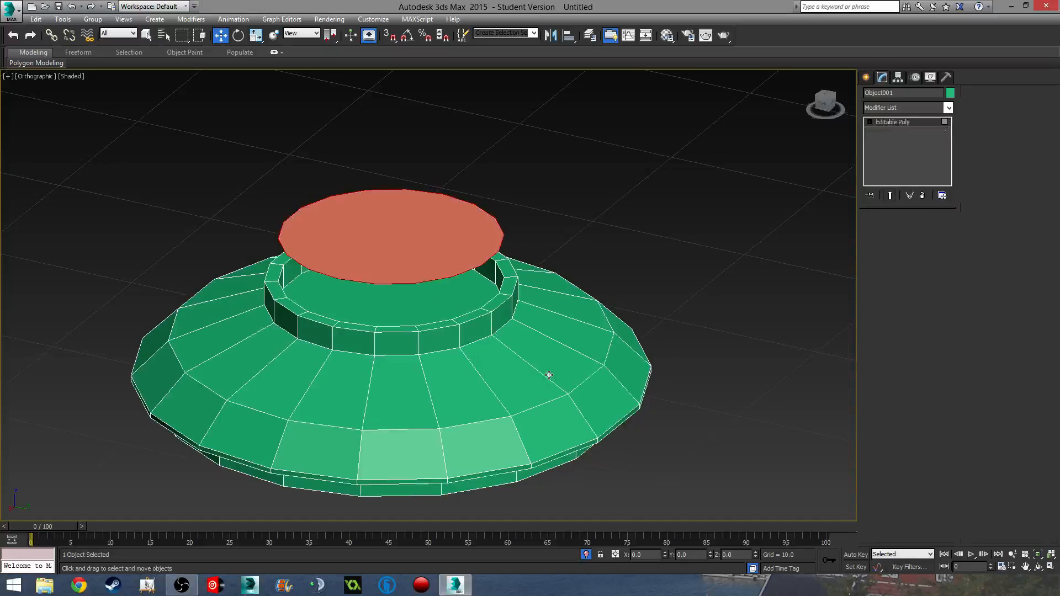
left_click(1024, 172)
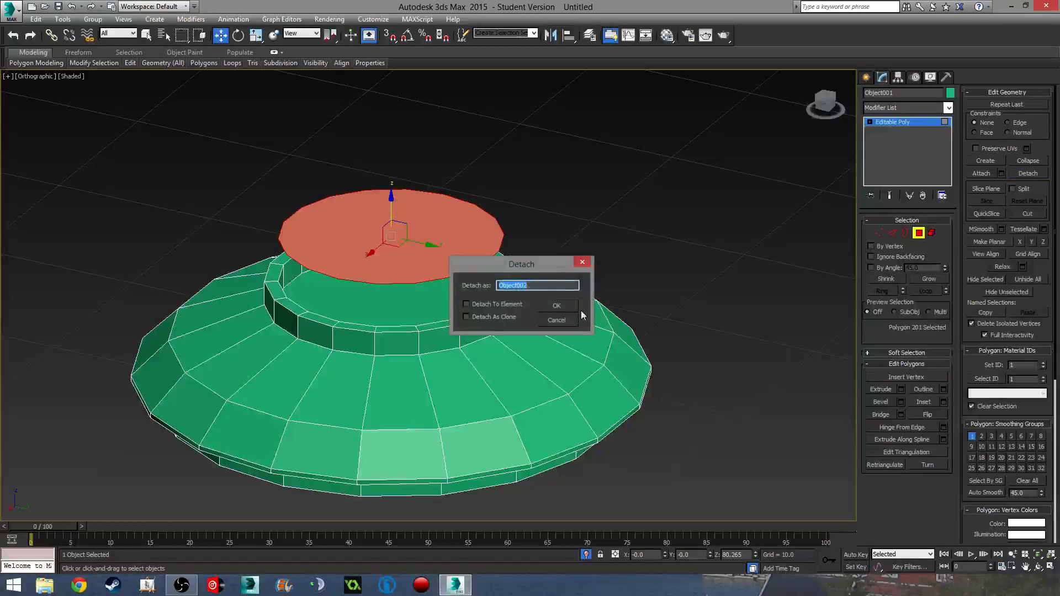
left_click(554, 303)
left_click(919, 233)
- Add a Shell modifier to the detached disc for 0.3 thickness
left_click(442, 241)
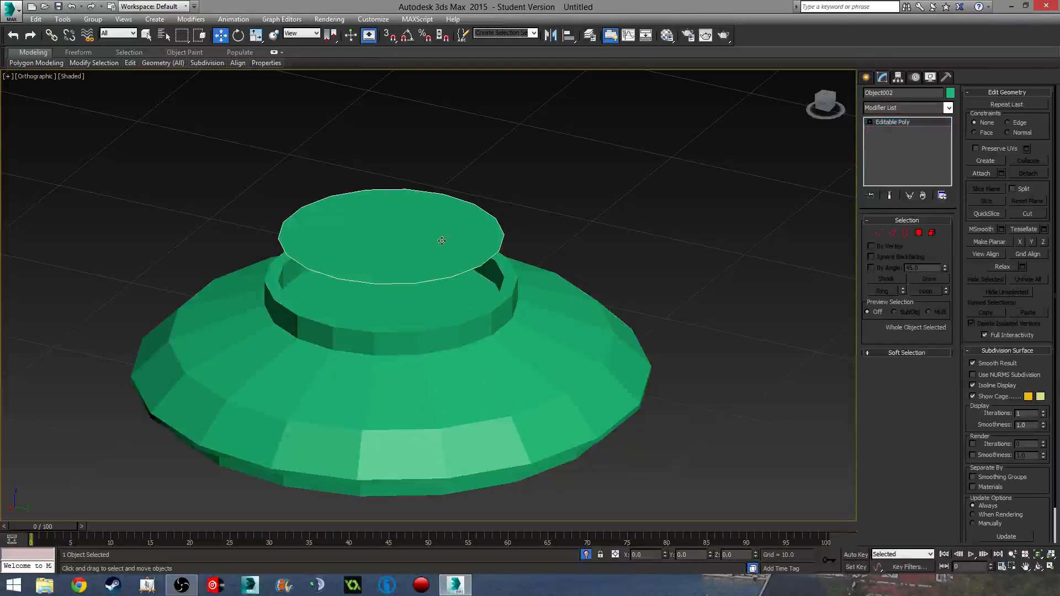
left_click(910, 108)
type("sh")
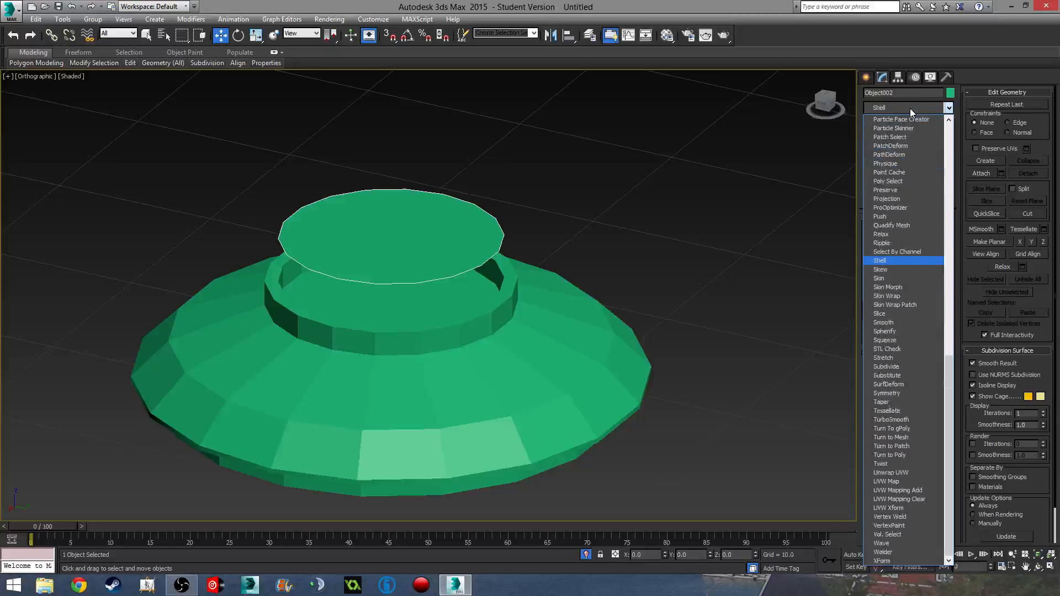
left_click(910, 260)
middle_click_drag(619, 331, 617, 300, "alt")
middle_click_drag(520, 320, 578, 295, "alt")
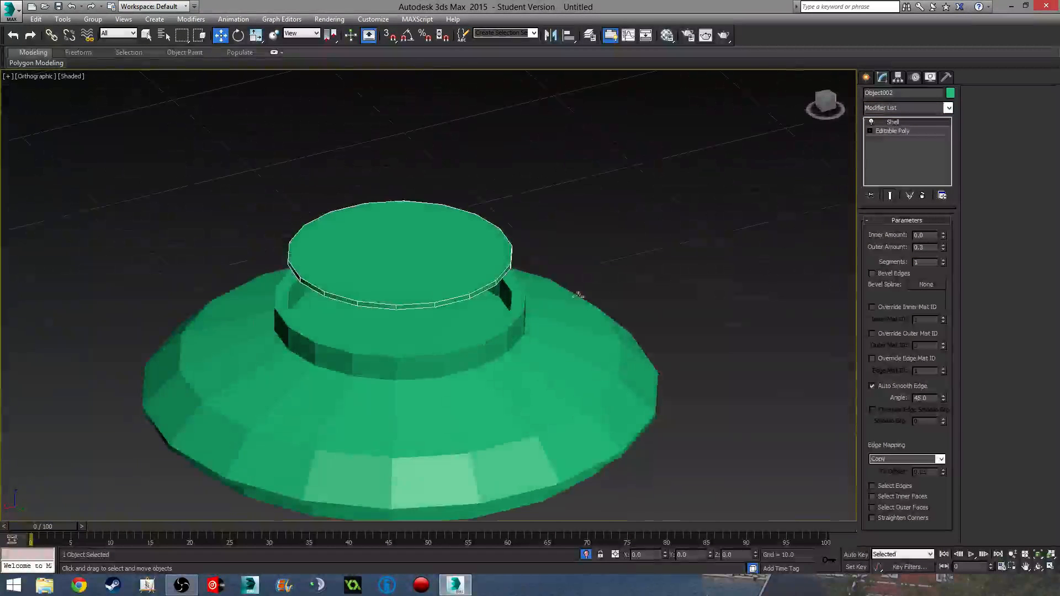
- Collapse the disc's modifier stack and convert it to Editable Poly
right_click(927, 132)
left_click(932, 241)
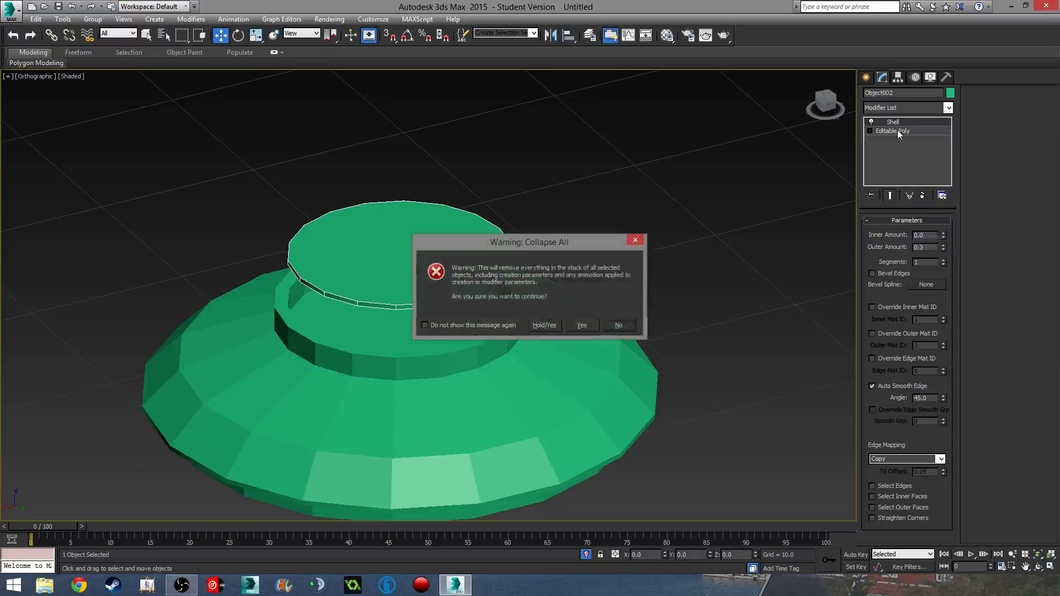
left_click(582, 325)
right_click(893, 124)
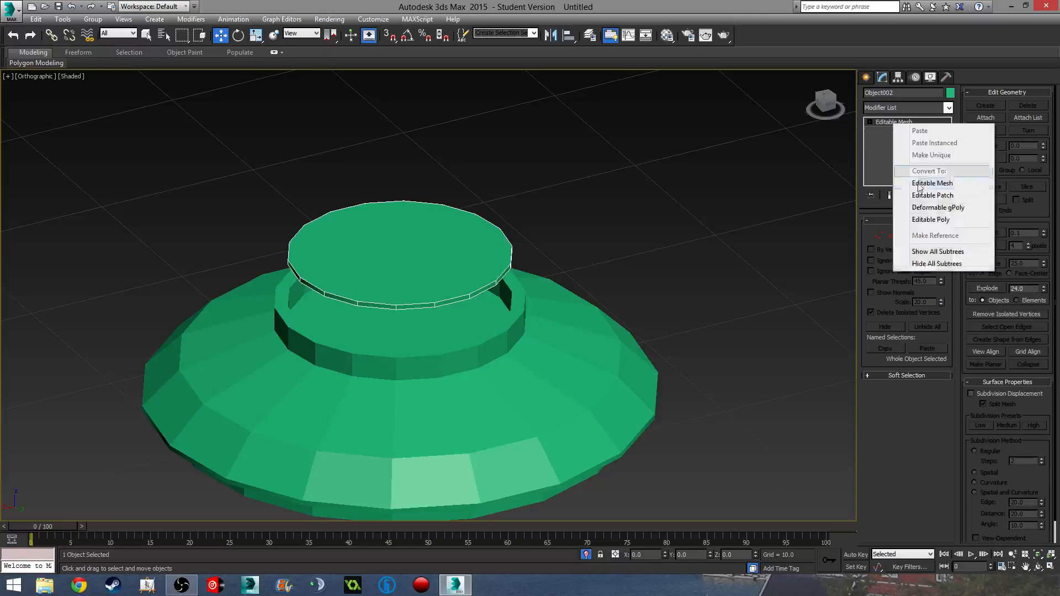
left_click(931, 219)
- Inset the disc's top and bottom polygons by 1.0
left_click(919, 232)
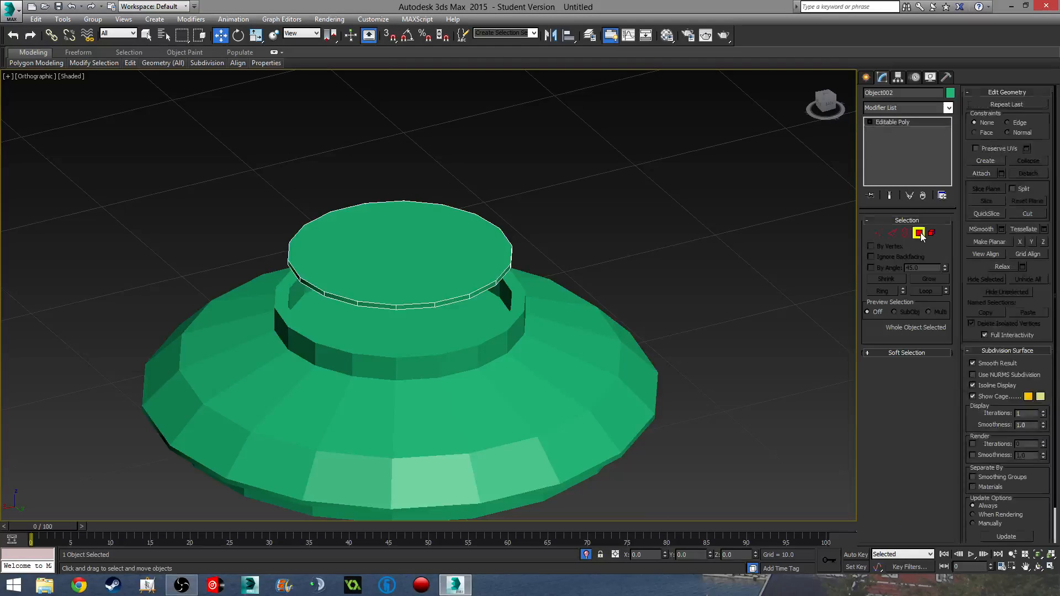
left_click(454, 260)
middle_click_drag(454, 260, 450, 246, "alt")
left_click(449, 247, "ctrl")
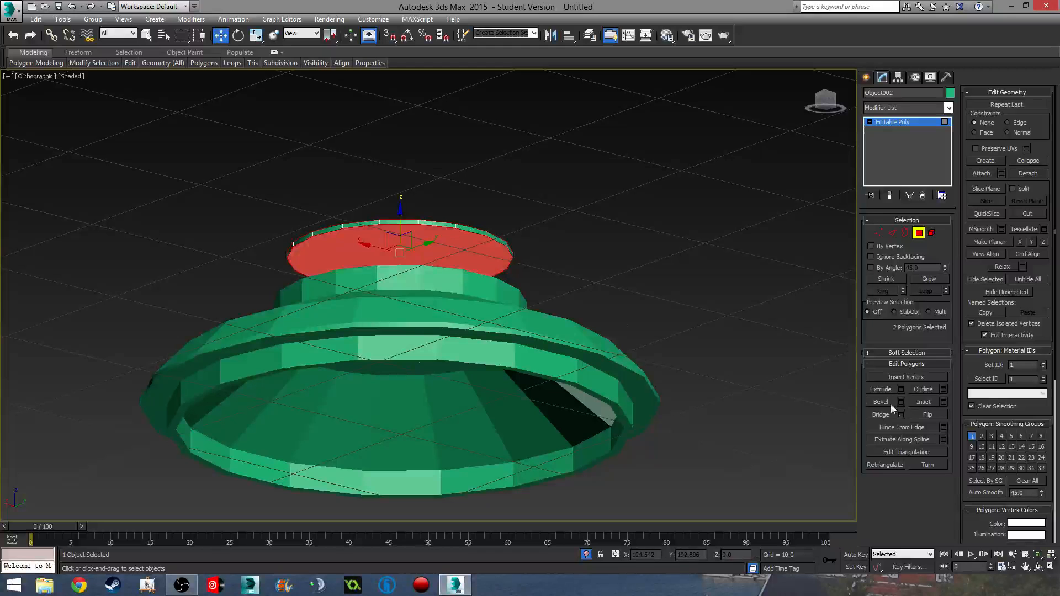
left_click(944, 402)
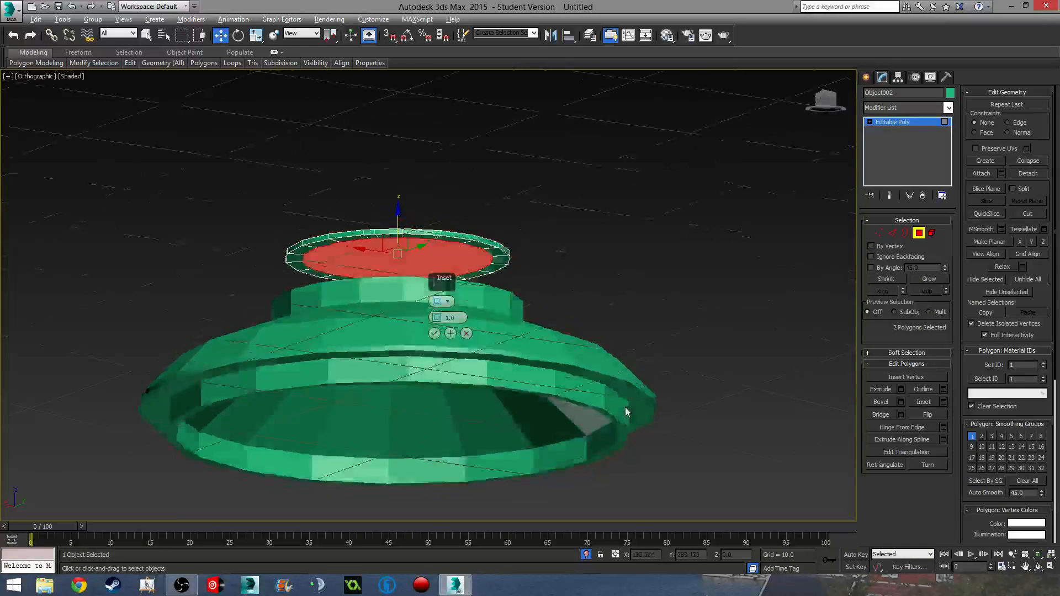
middle_click_drag(625, 406, 588, 467, "alt")
middle_click_drag(551, 349, 564, 338, "alt")
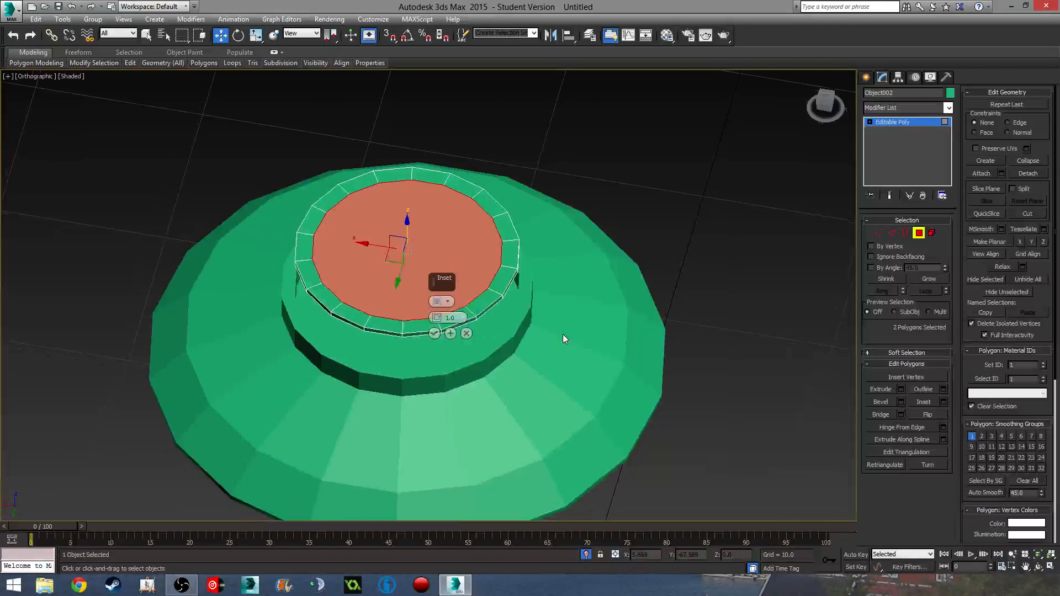
middle_click_drag(479, 338, 487, 358)
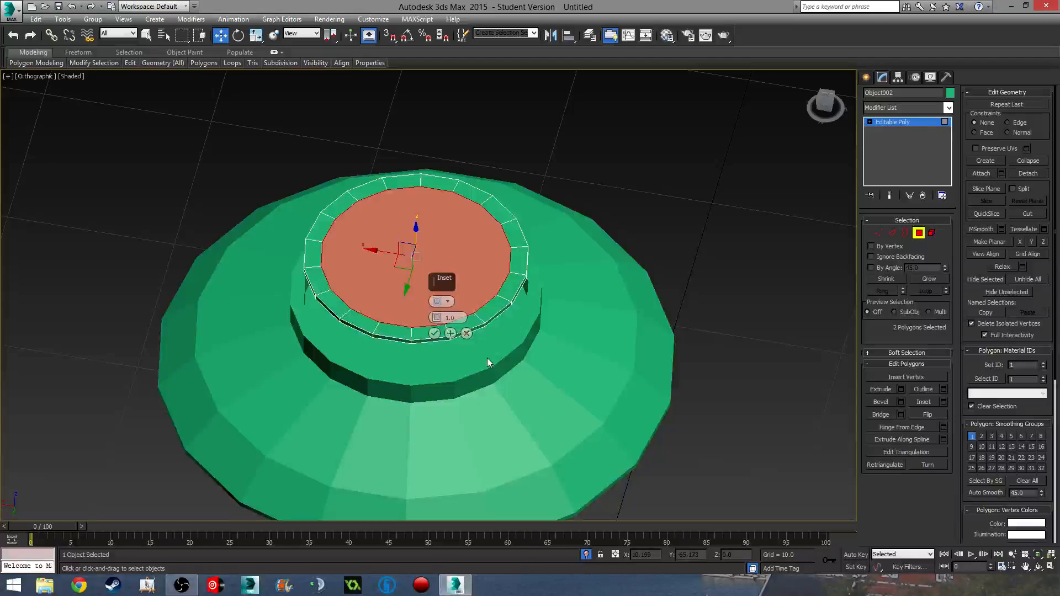
key("t")
scroll(423, 310, "up", 8)
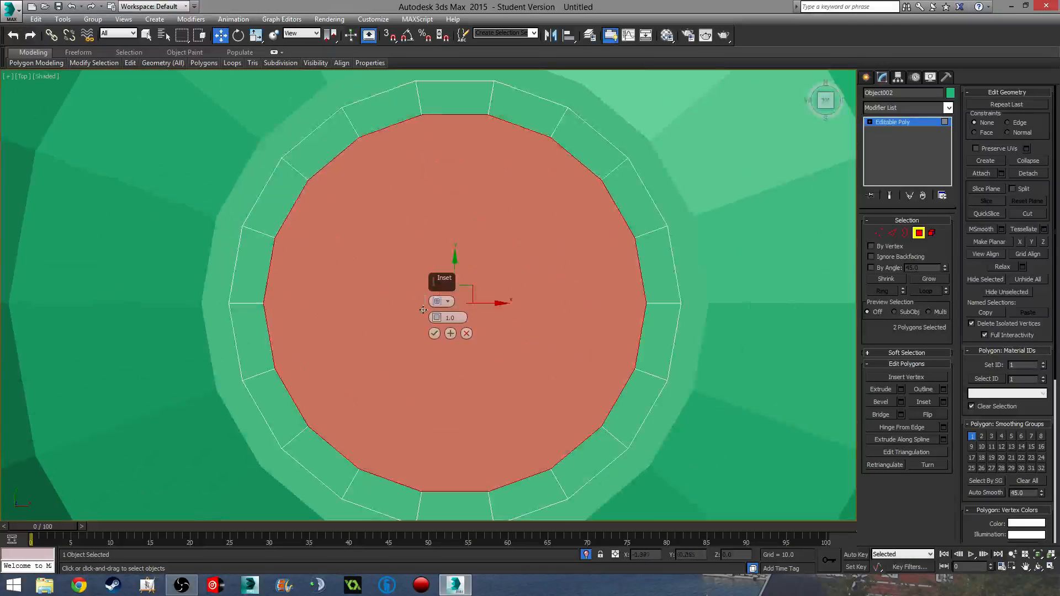
left_click(434, 333)
- Grow the selection, then deselect the centre and top rim polygons, leaving the underside outer ring
middle_click_drag(434, 334, 478, 277, "alt")
left_click(916, 280)
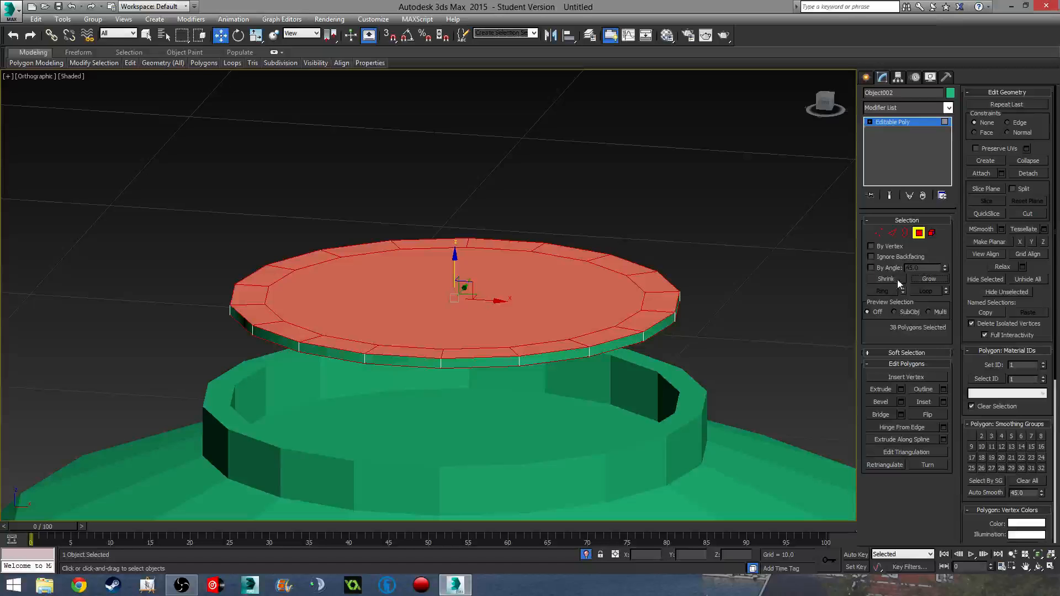
left_click(541, 306, "alt")
middle_click_drag(541, 307, 563, 371, "alt")
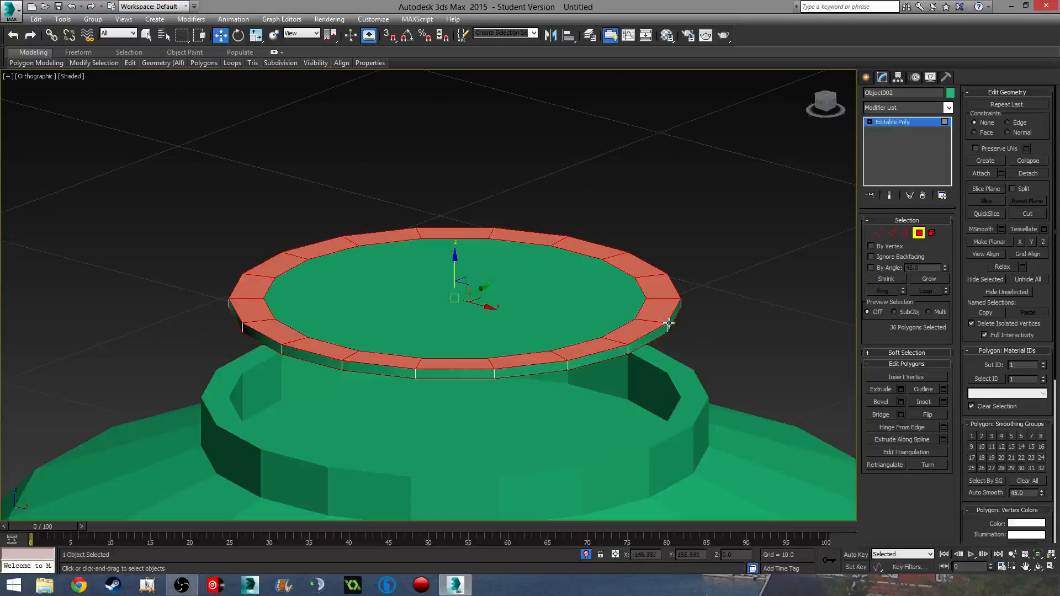
left_click(659, 307, "alt")
left_click(657, 284, "alt")
left_click(629, 264, "alt")
left_click(585, 248, "alt")
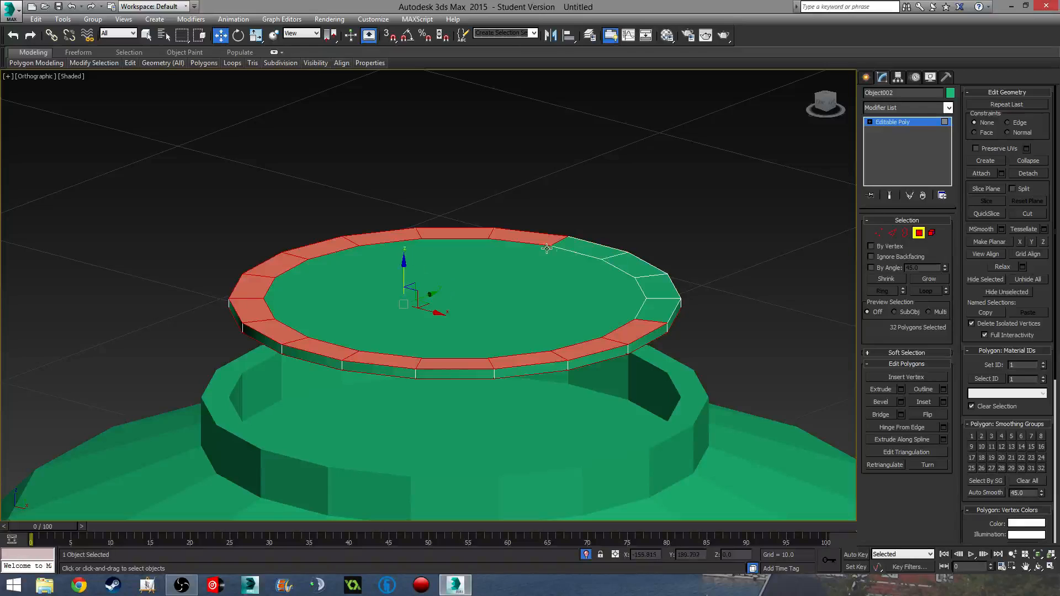
left_click(527, 238, "alt")
left_click(477, 240, "alt")
left_click(381, 236, "alt")
left_click(311, 248, "alt")
left_click(265, 265, "alt")
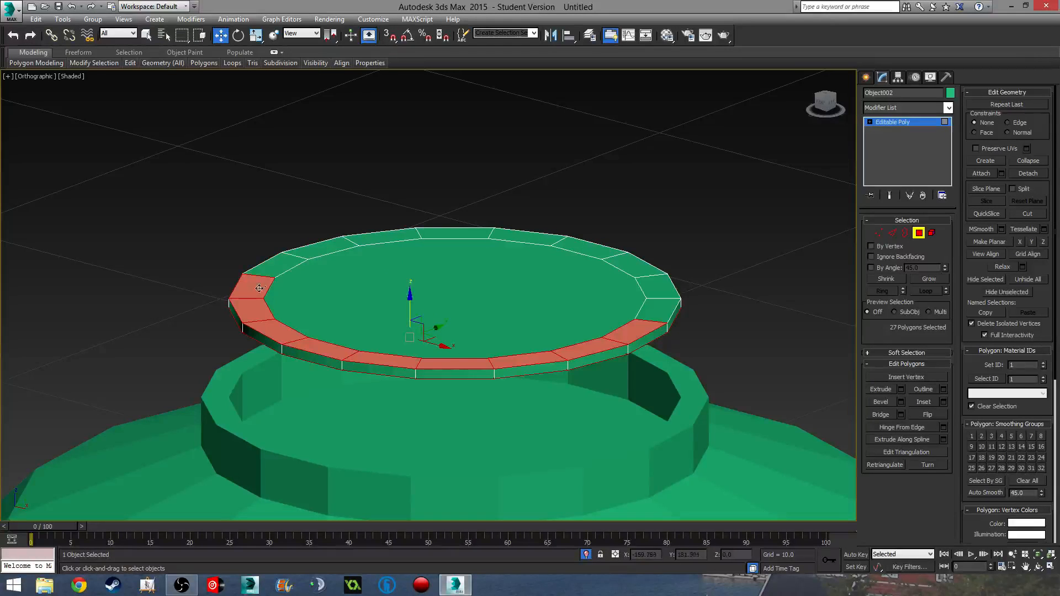
left_click(246, 287, "alt")
left_click(253, 313, "alt")
left_click(257, 326, "alt")
left_click(312, 349, "alt")
left_click(380, 359, "alt")
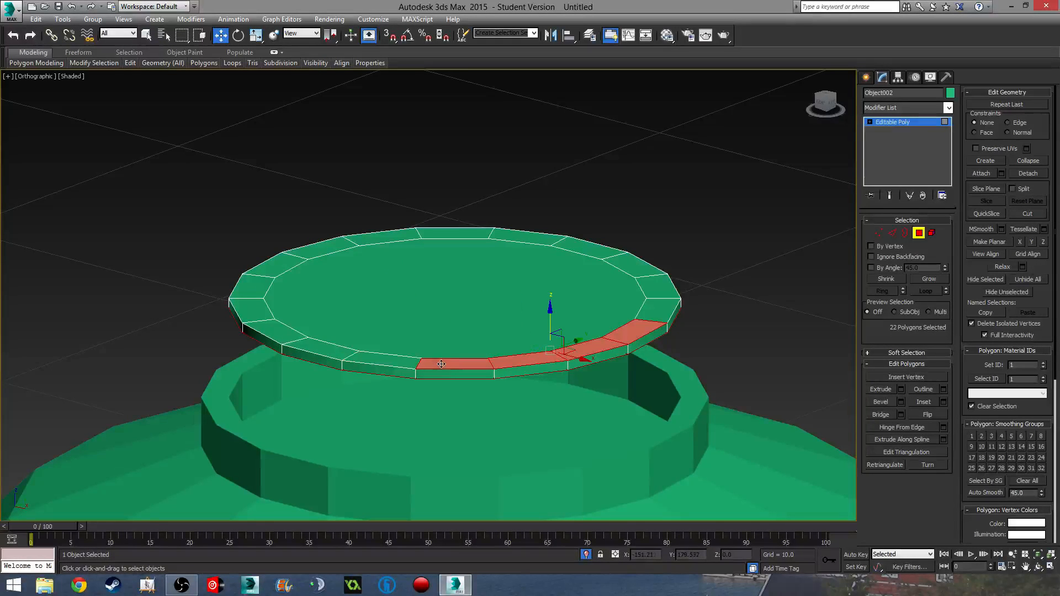
left_click(463, 365, "alt")
left_click(524, 365, "alt")
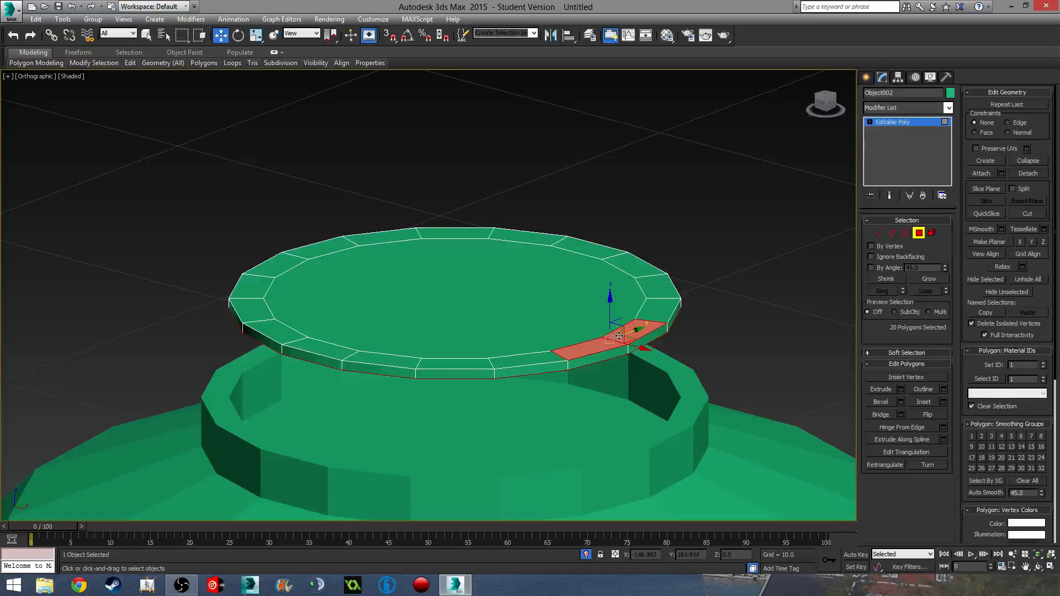
left_click(619, 336, "alt")
left_click(579, 352, "alt")
middle_click_drag(578, 352, 577, 332, "alt")
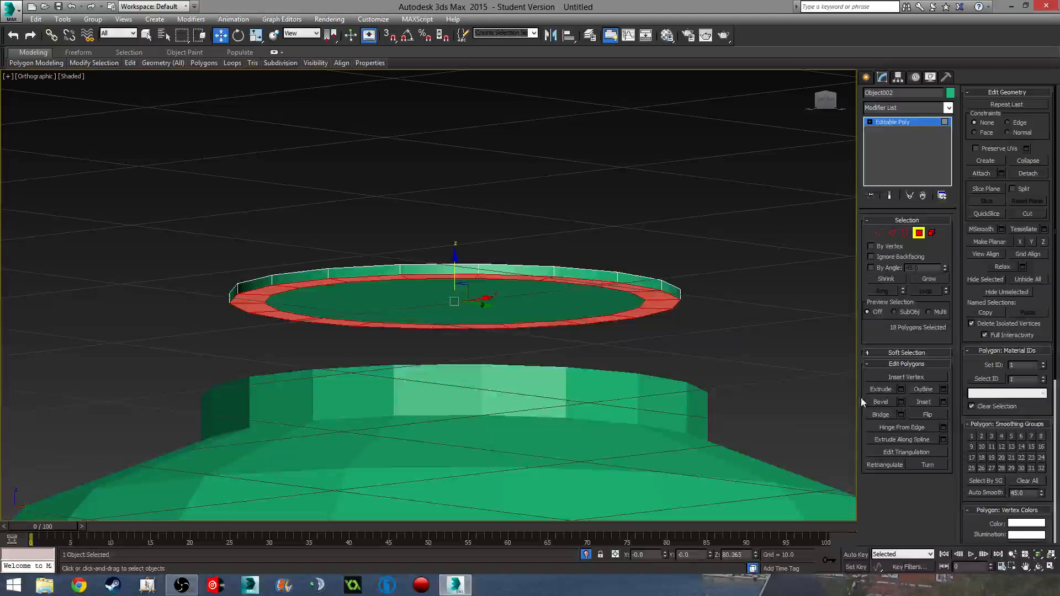
- Extrude the 18 underside rim faces with a height of 1.0
left_click(900, 392)
middle_click_drag(690, 386, 675, 425, "alt")
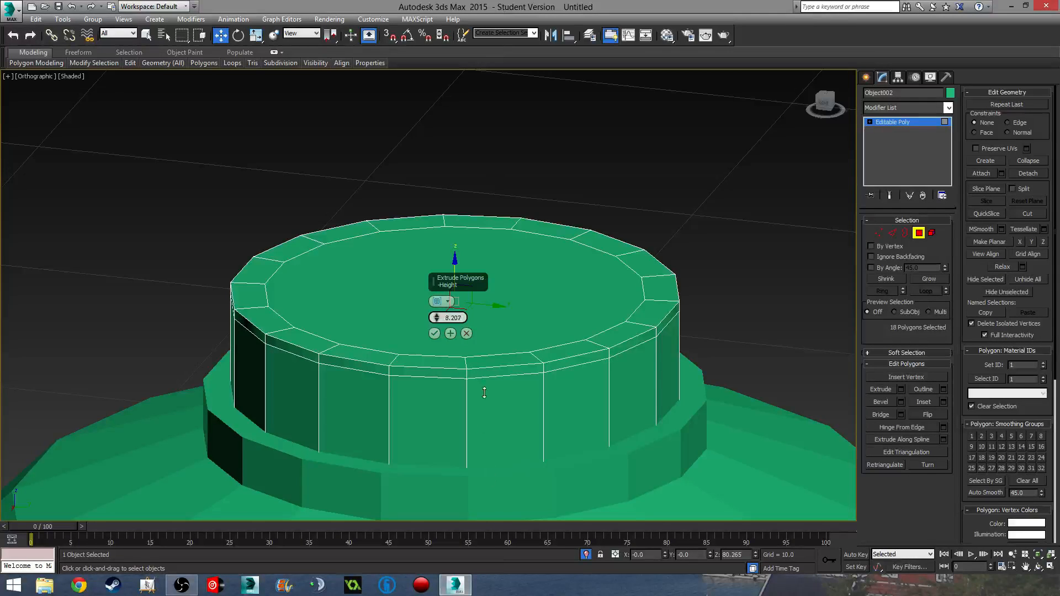
left_click_drag(484, 393, 484, 33)
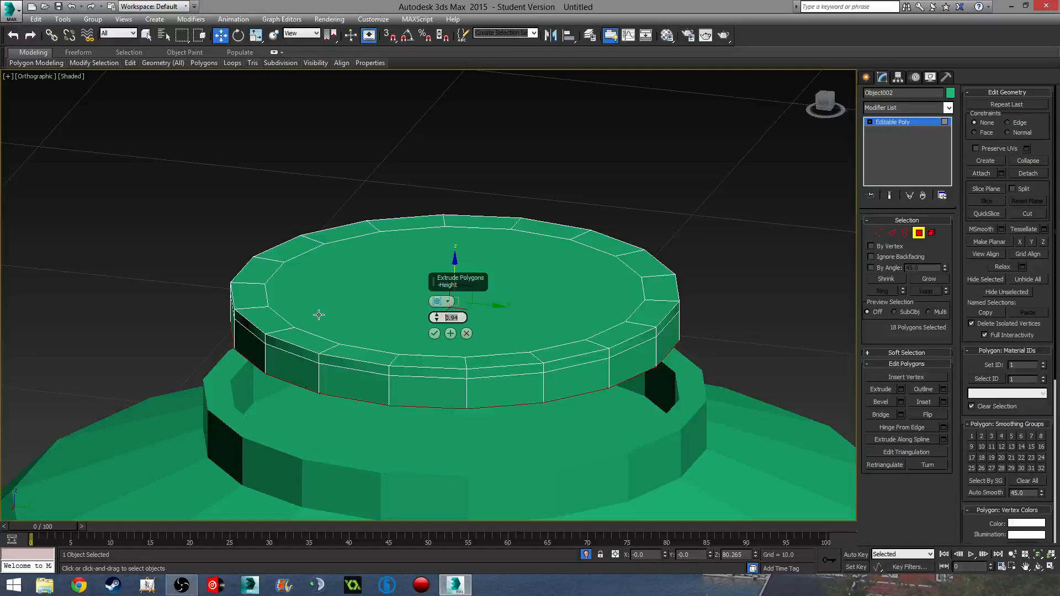
type("0.1")
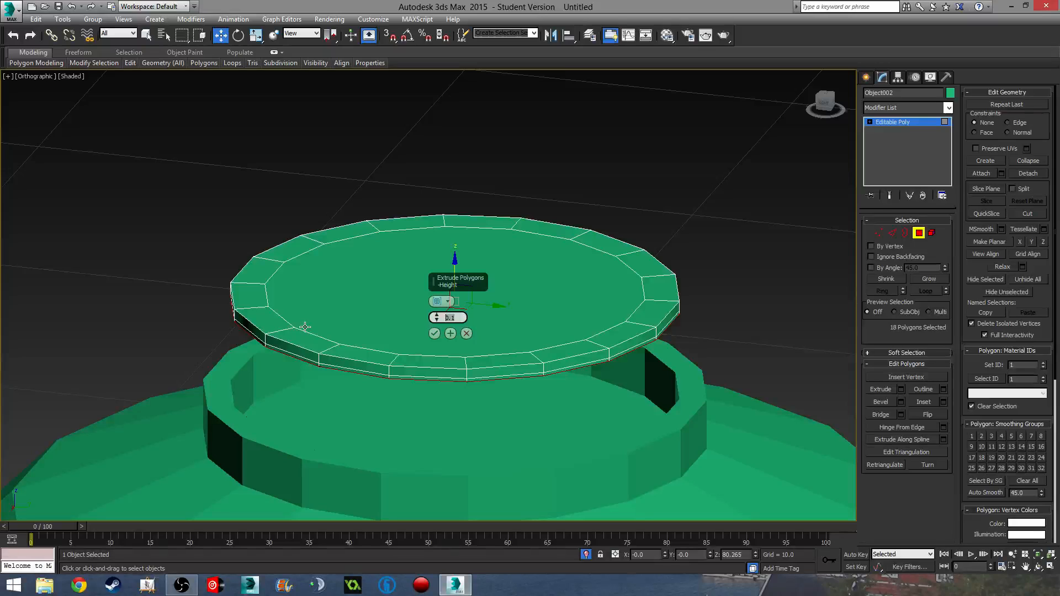
type("1.0")
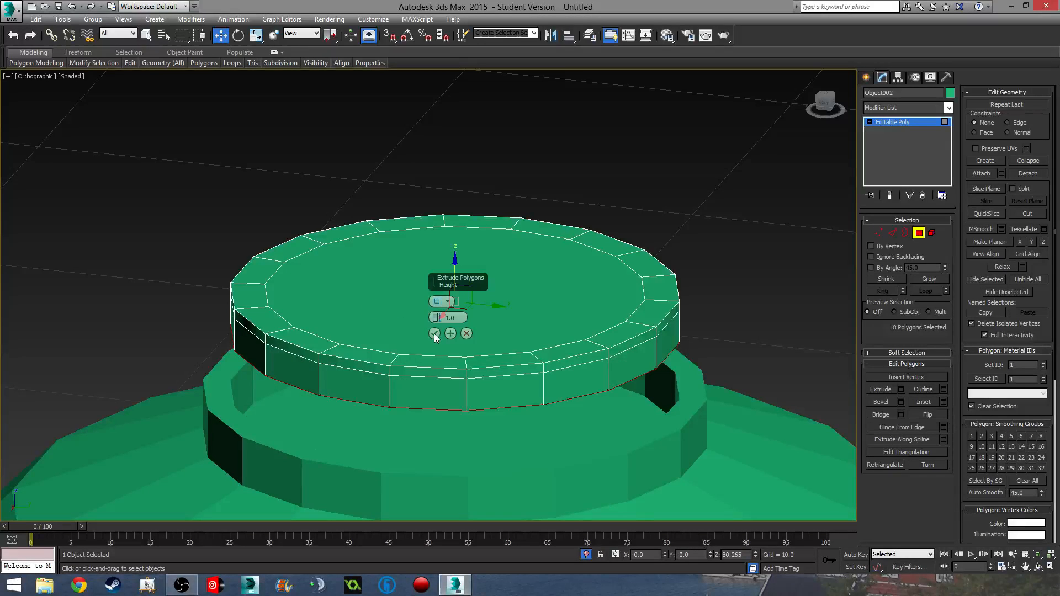
left_click(434, 334)
middle_click_drag(434, 334, 480, 351, "alt")
scroll(405, 326, "down", 4)
scroll(480, 348, "up", 4)
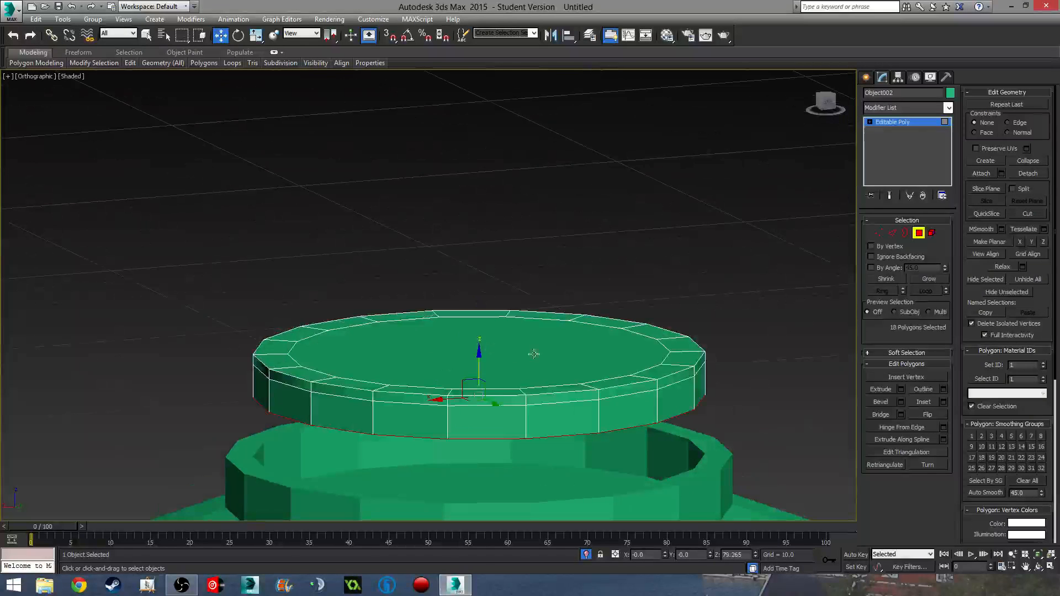
- Select the disc's top centre polygon and grow it to the surrounding ring
left_click(539, 350)
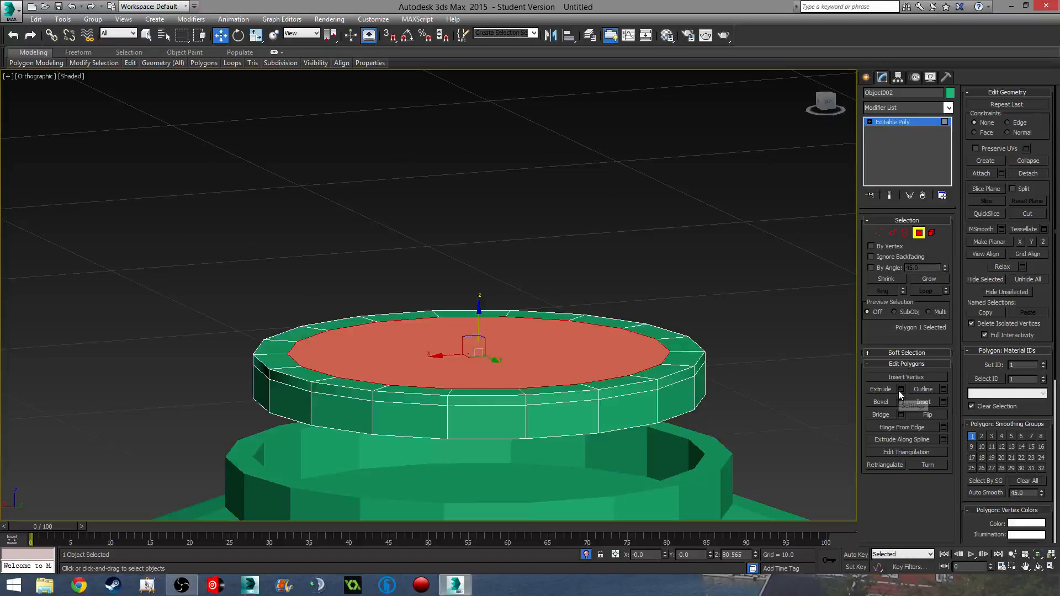
middle_click_drag(729, 386, 715, 405, "alt")
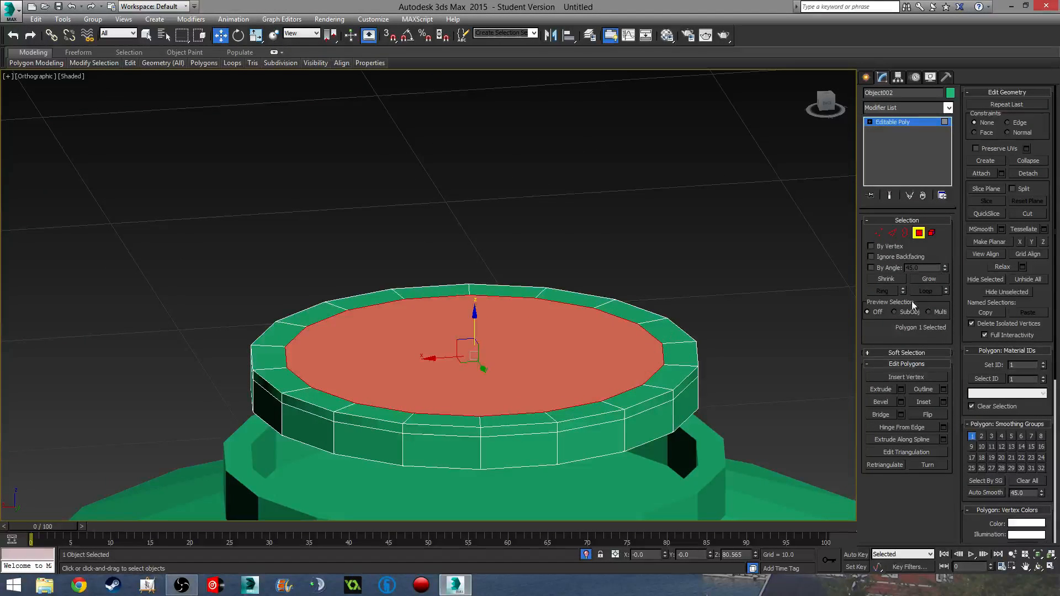
left_click(929, 279)
scroll(591, 347, "down", 5)
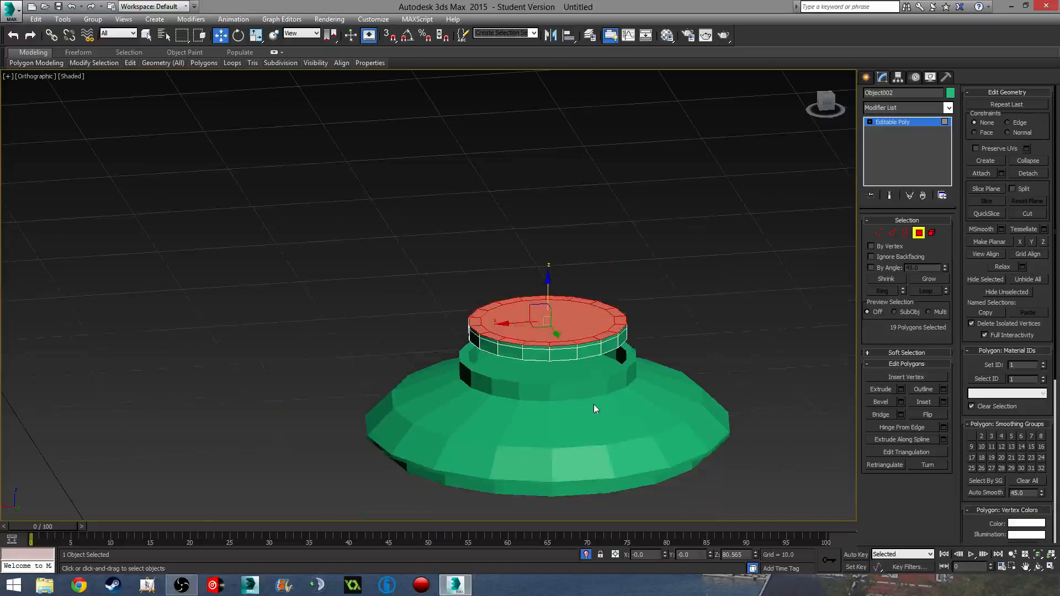
middle_click_drag(594, 405, 594, 287)
scroll(553, 199, "up", 5)
middle_click_drag(553, 199, 568, 333)
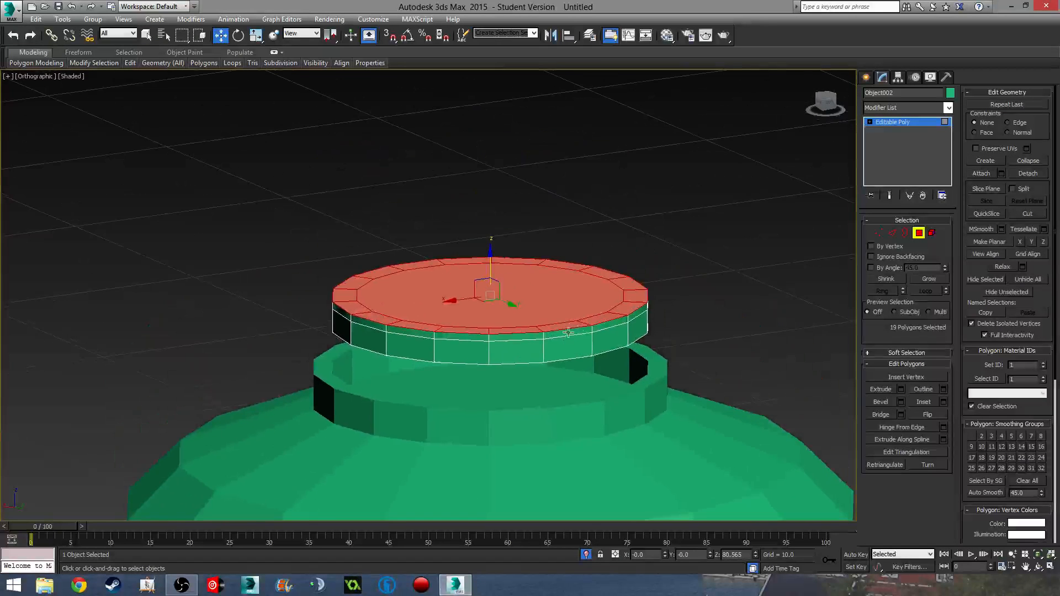
scroll(566, 329, "up", 2)
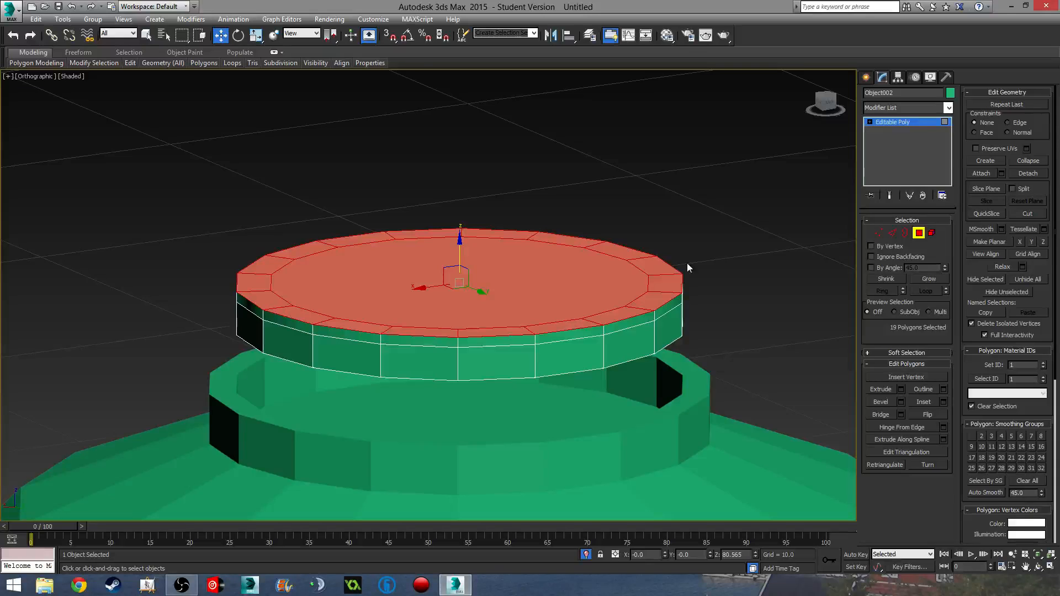
middle_click_drag(494, 310, 522, 289)
scroll(524, 286, "up", 2)
middle_click_drag(628, 327, 622, 360)
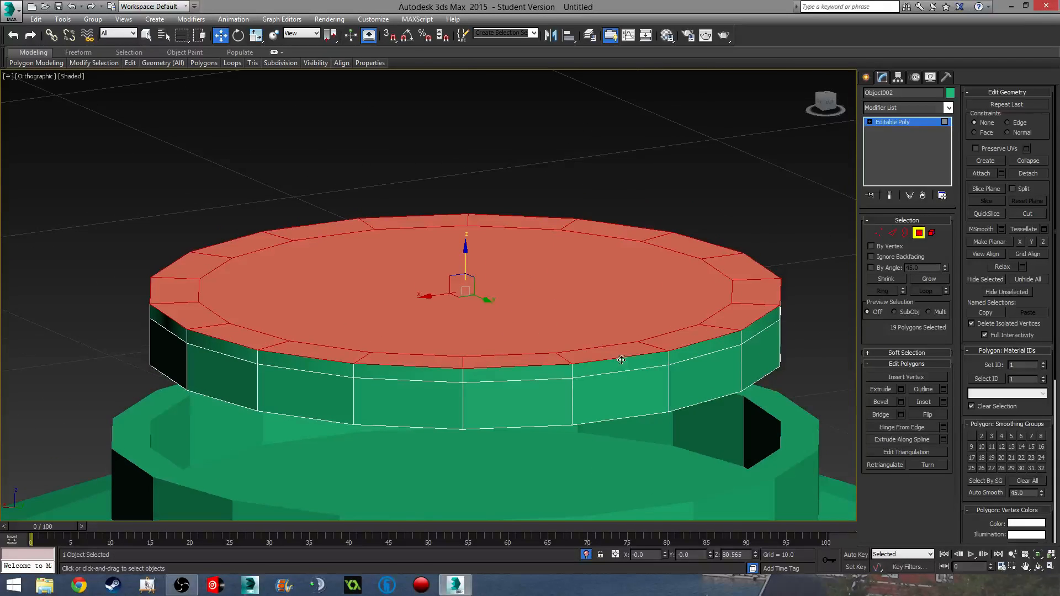
- Extrude the selected top faces slightly, redoing it after cancelling a first try
left_click(902, 390)
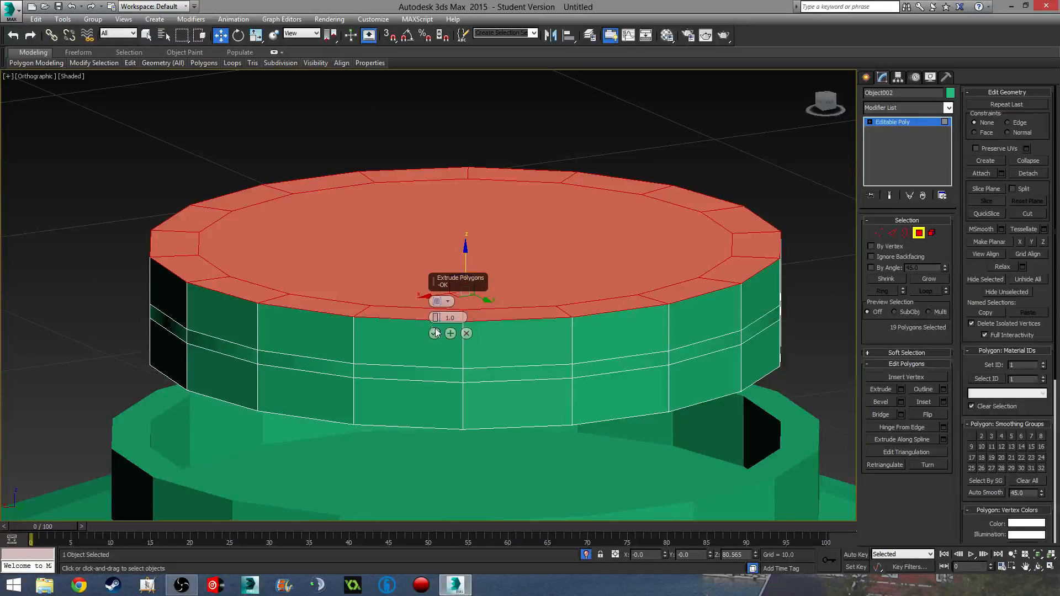
left_click(466, 334)
middle_click_drag(622, 320, 619, 345)
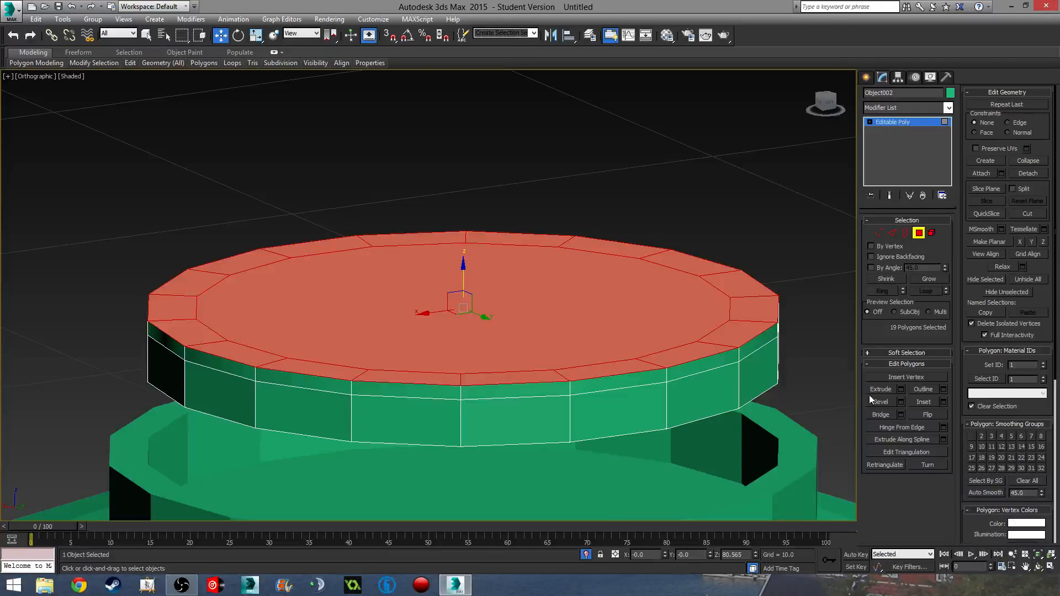
left_click(901, 390)
left_click(434, 334)
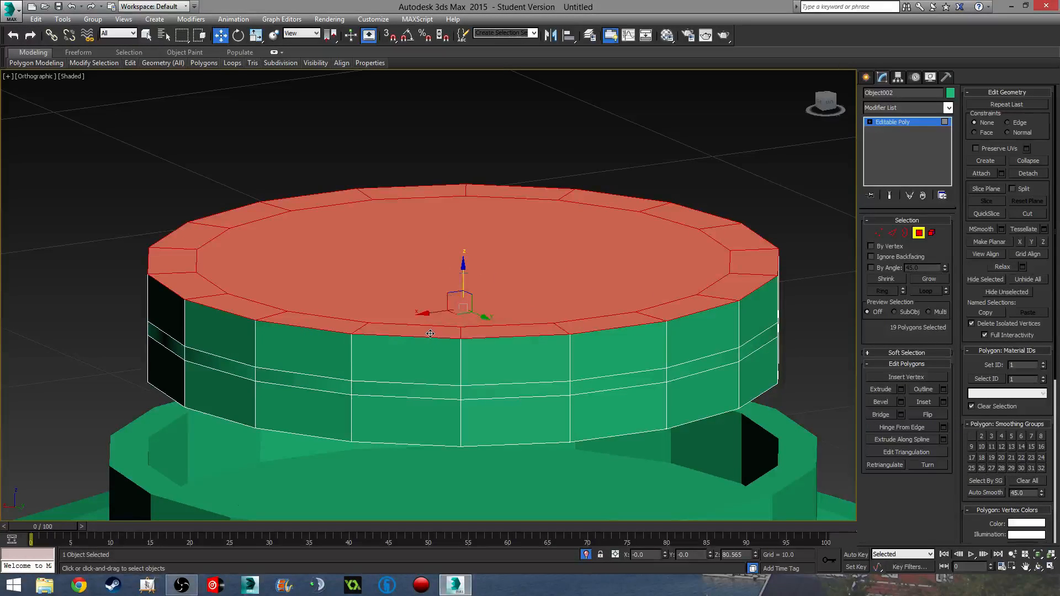
- Scale the top faces inward to 53% in XY
key("r")
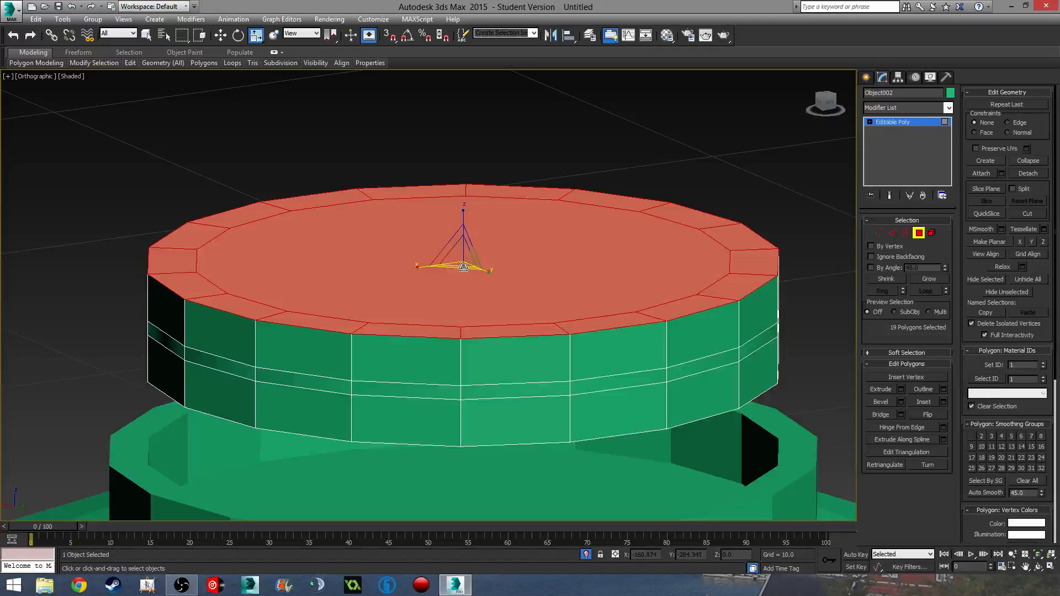
mouse_move(466, 264)
left_mouse_down()
mouse_move(463, 254)
mouse_move(473, 265)
left_mouse_up()
scroll(472, 297, "down", 3)
middle_click_drag(478, 316, 548, 331, "alt")
scroll(548, 332, "up", 4)
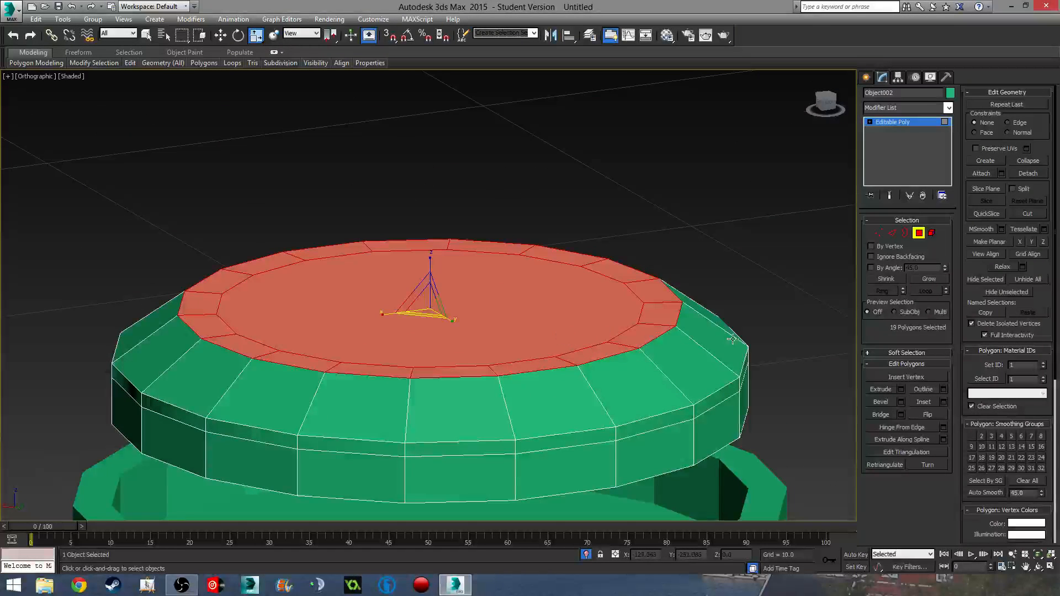
- Bevel the cap's central top face upward in successive steps into a rounded dome
left_click(539, 292)
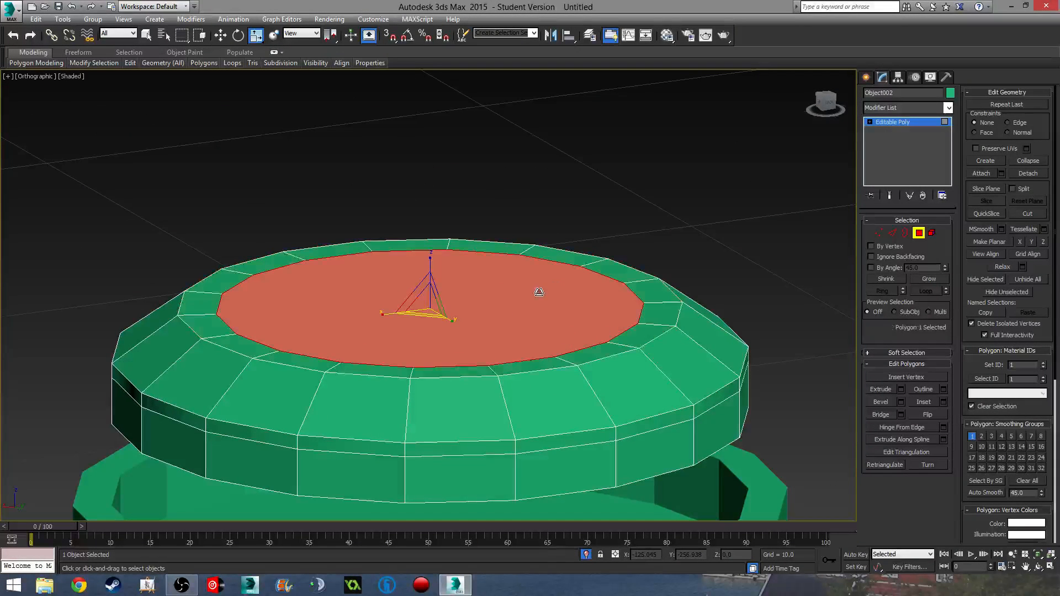
left_click(881, 402)
left_click_drag(502, 323, 506, 247)
left_click(512, 304)
left_click(511, 287)
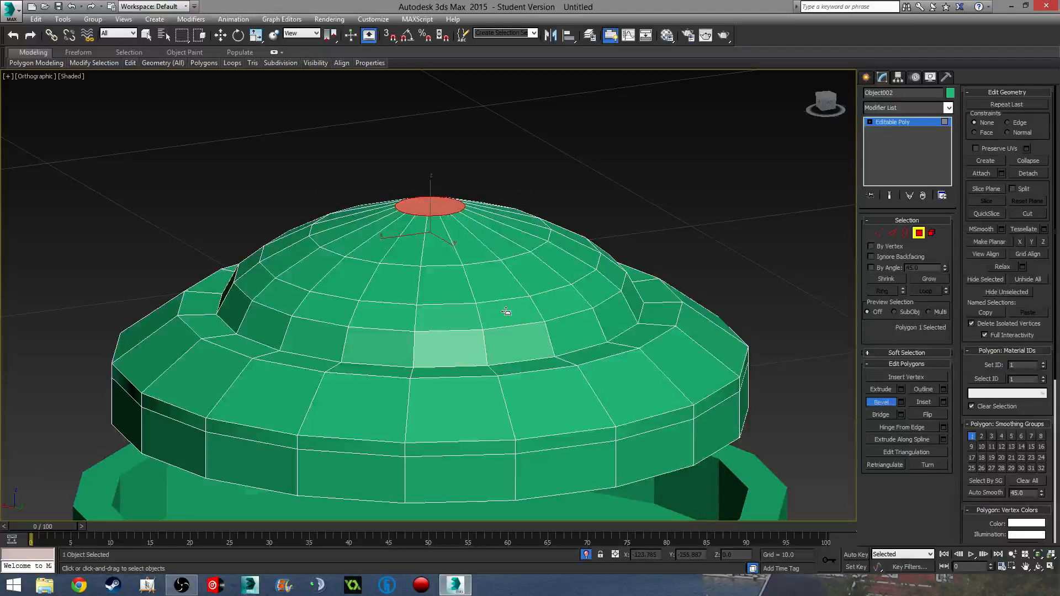
- Bevel the top face into a tall narrowing cone for the spike tip
scroll(494, 265, "down", 4)
scroll(470, 255, "up", 7)
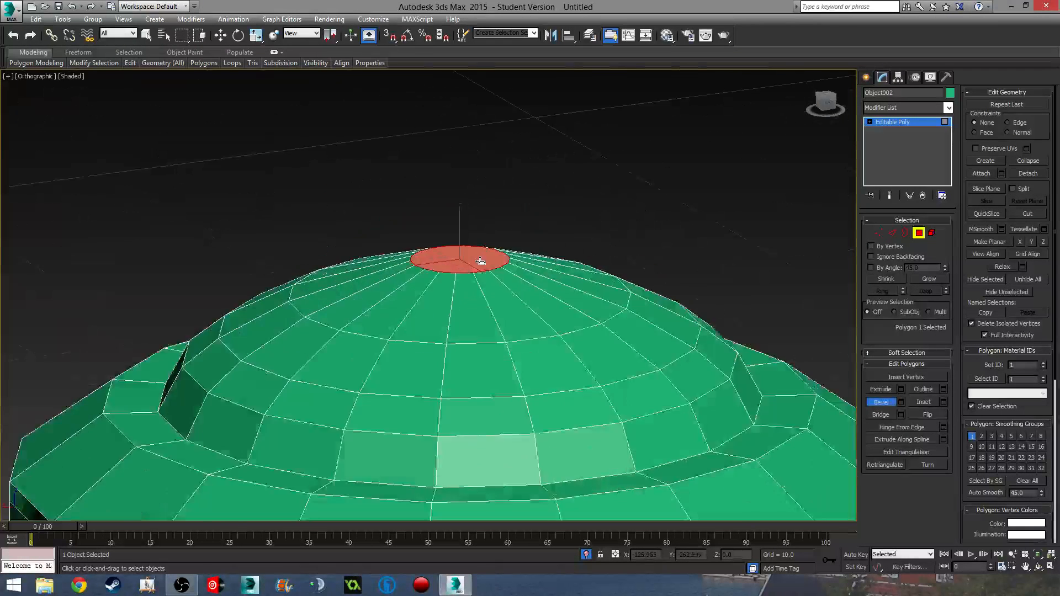
left_click_drag(470, 256, 472, 122)
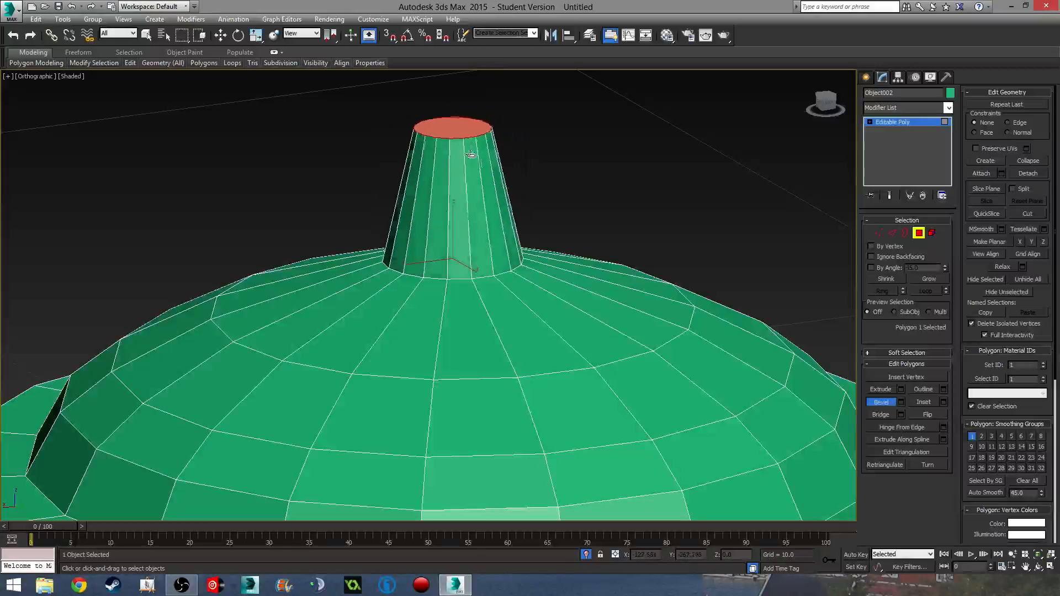
left_click(468, 182)
scroll(560, 193, "down", 3)
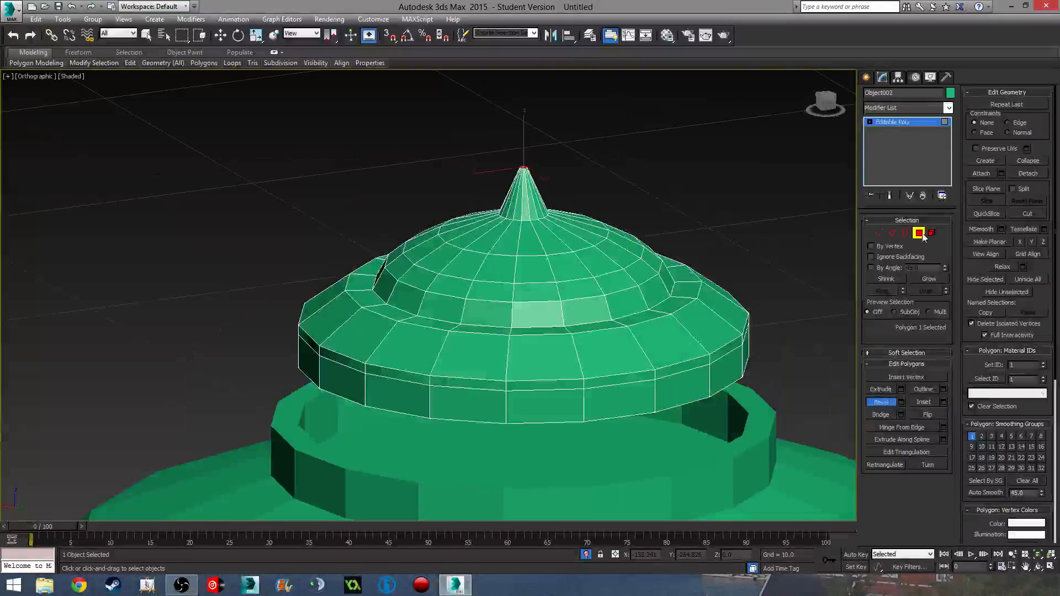
- Exit face editing, deselect the cap and orbit to inspect the finished dome
left_click(920, 233)
left_click(723, 193)
scroll(618, 190, "down", 5)
middle_click_drag(602, 209, 574, 190, "alt")
middle_click_drag(563, 238, 562, 267, "alt")
- Bring the vase body back into view in Front view and select the lid
key("f")
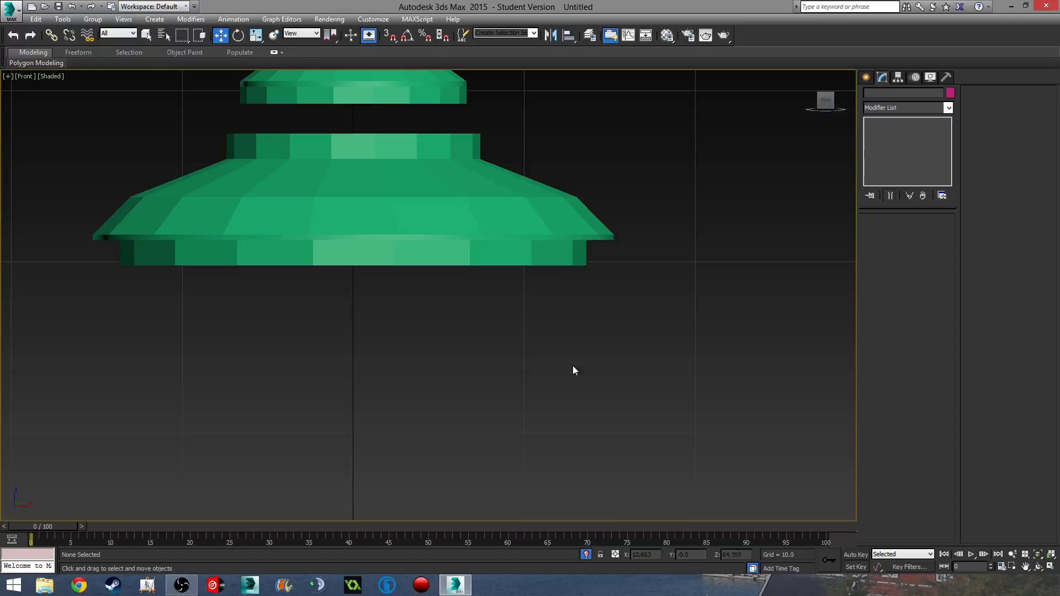
left_click(586, 555)
middle_click_drag(569, 438, 578, 255)
scroll(580, 246, "down", 3)
scroll(580, 237, "down", 2)
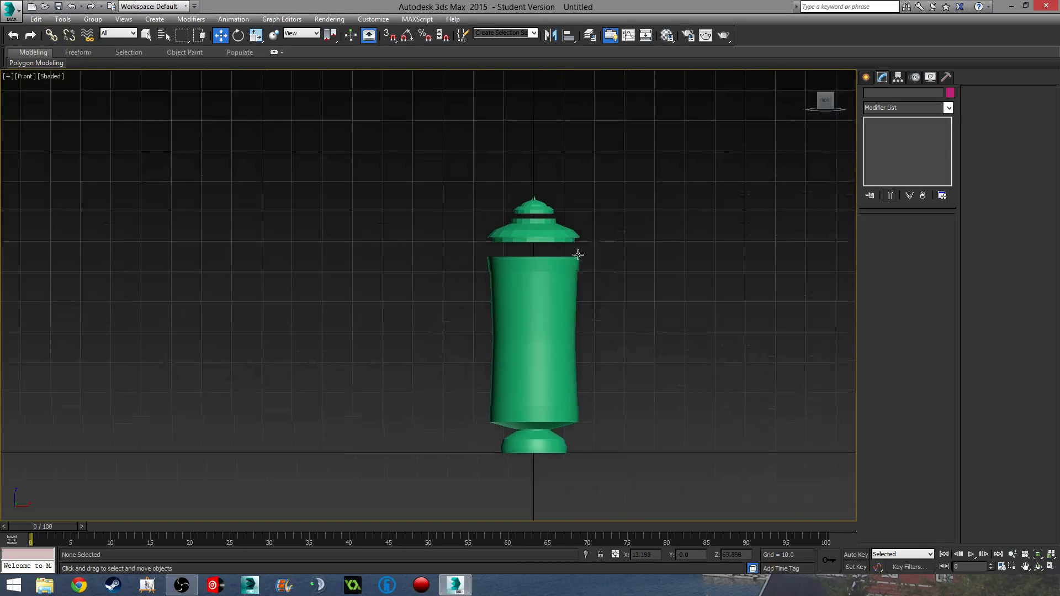
scroll(578, 255, "up", 4)
left_click(499, 232)
scroll(500, 231, "up", 1)
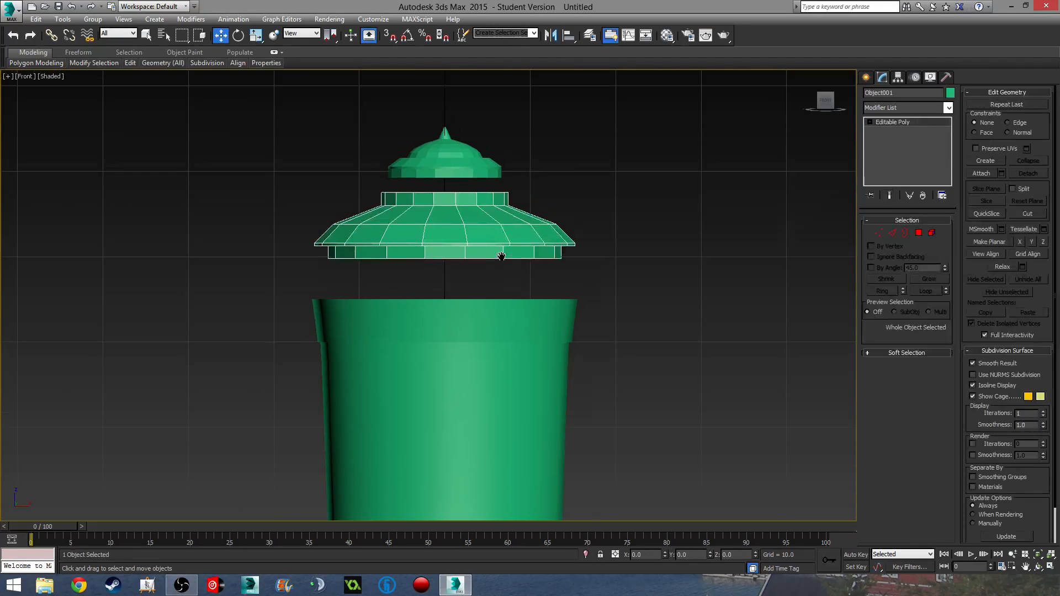
scroll(549, 242, "down", 3)
- Centre and world-align the pivots of the lid, knob and vase body with Affect Pivot Only
left_click(898, 77)
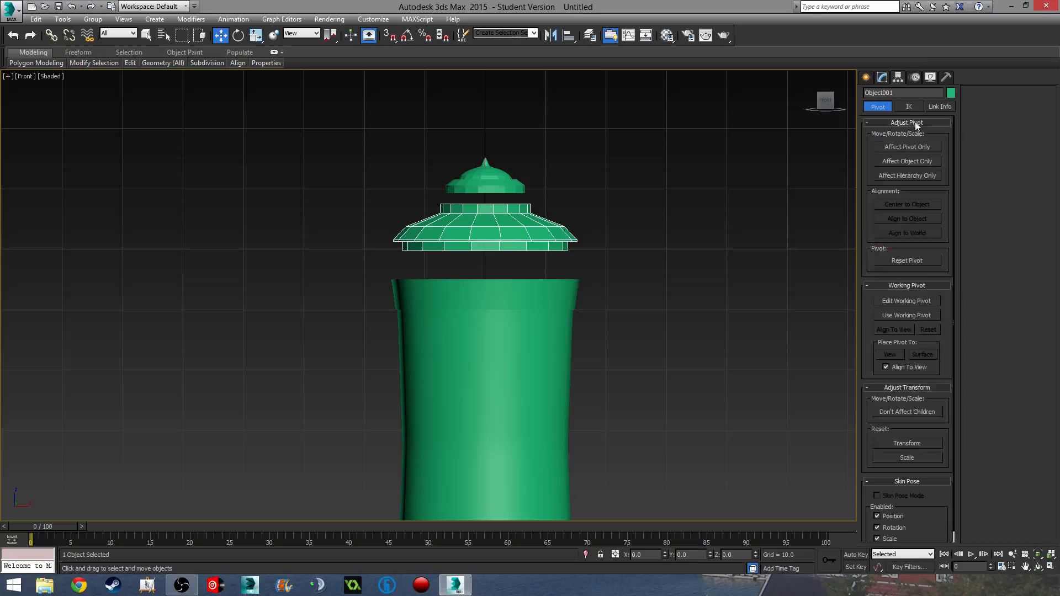
left_click(908, 147)
left_click(907, 233)
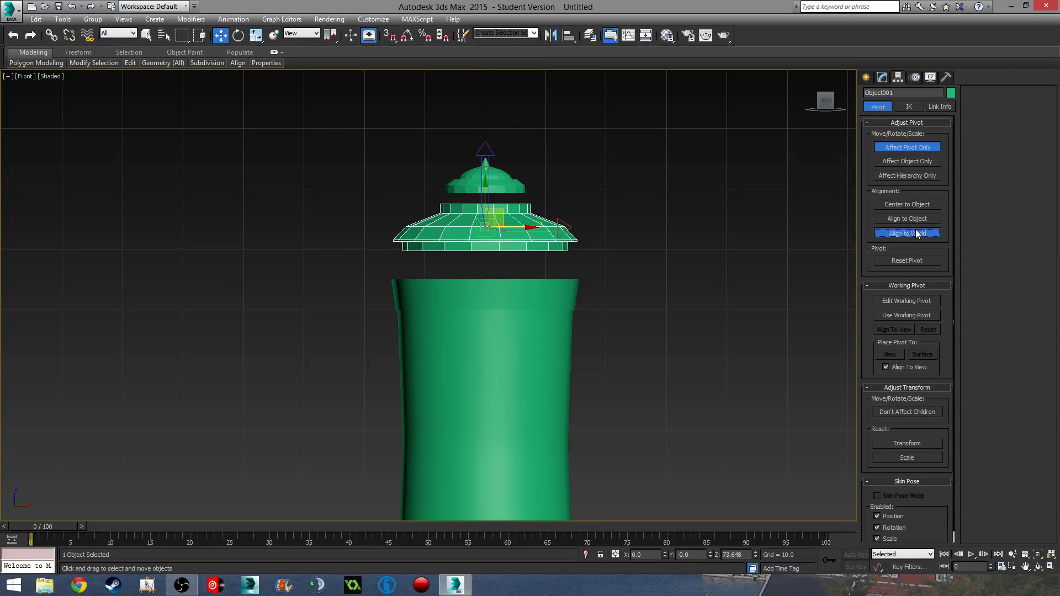
left_click(513, 182)
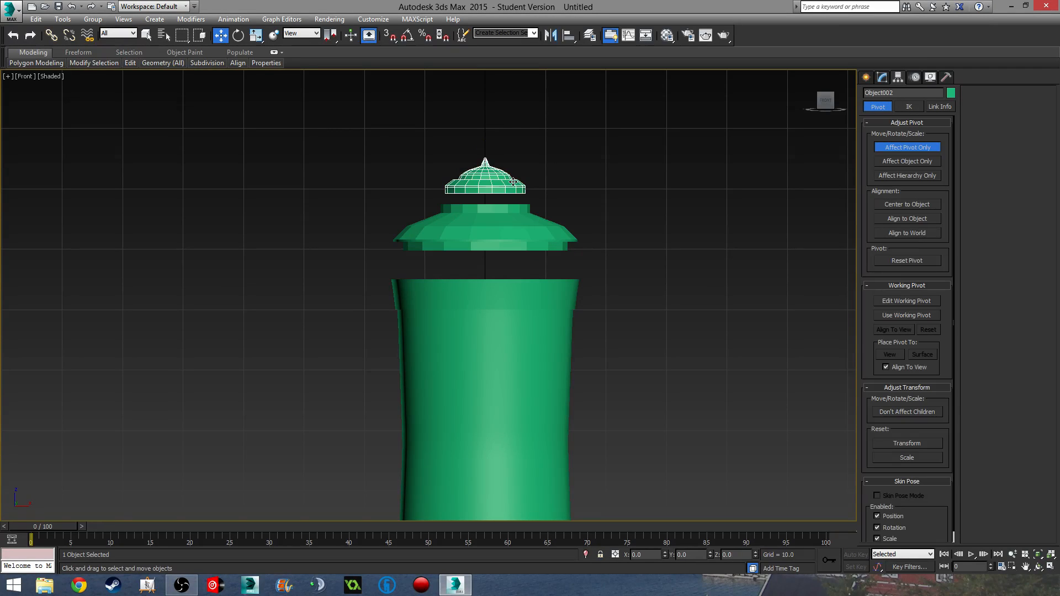
left_click(911, 204)
left_click(913, 233)
left_click(536, 323)
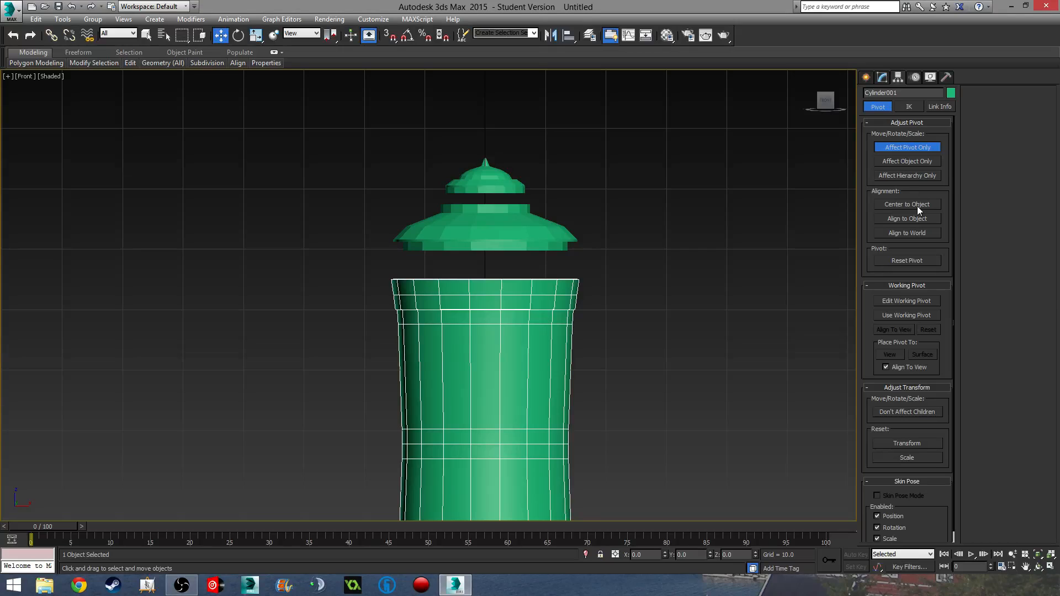
left_click(916, 206)
left_click(913, 231)
- Lower the lid down onto the top of the vase body
left_click(882, 77)
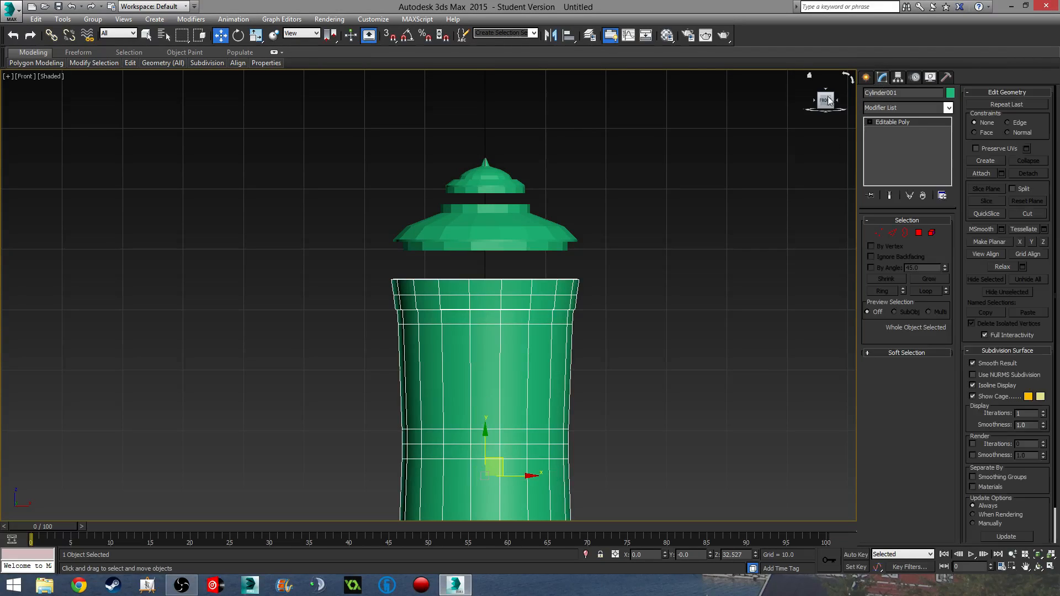
left_click(485, 227)
scroll(482, 221, "up", 5)
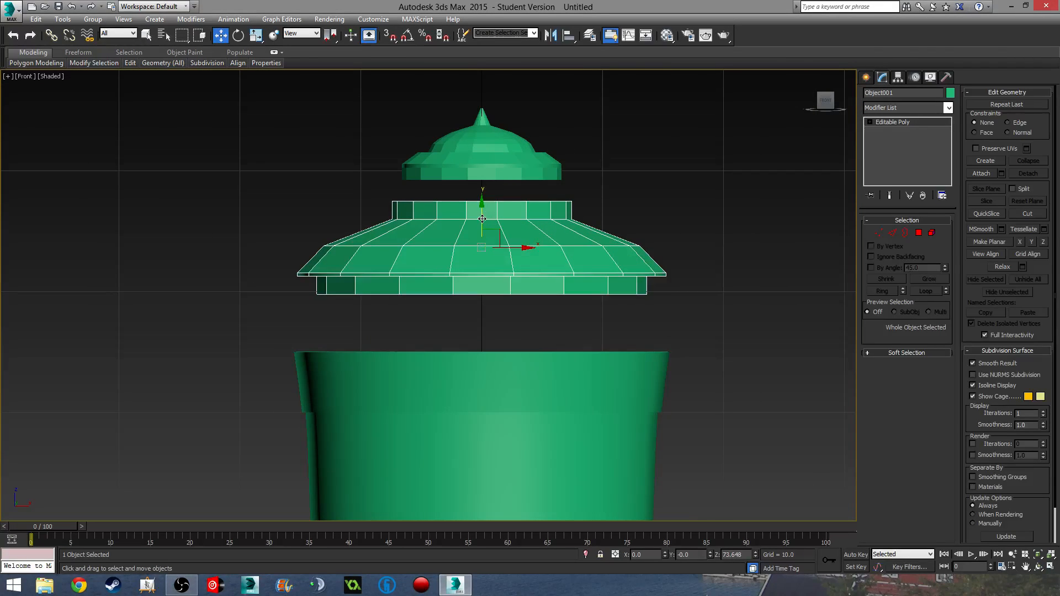
left_click_drag(482, 219, 468, 294)
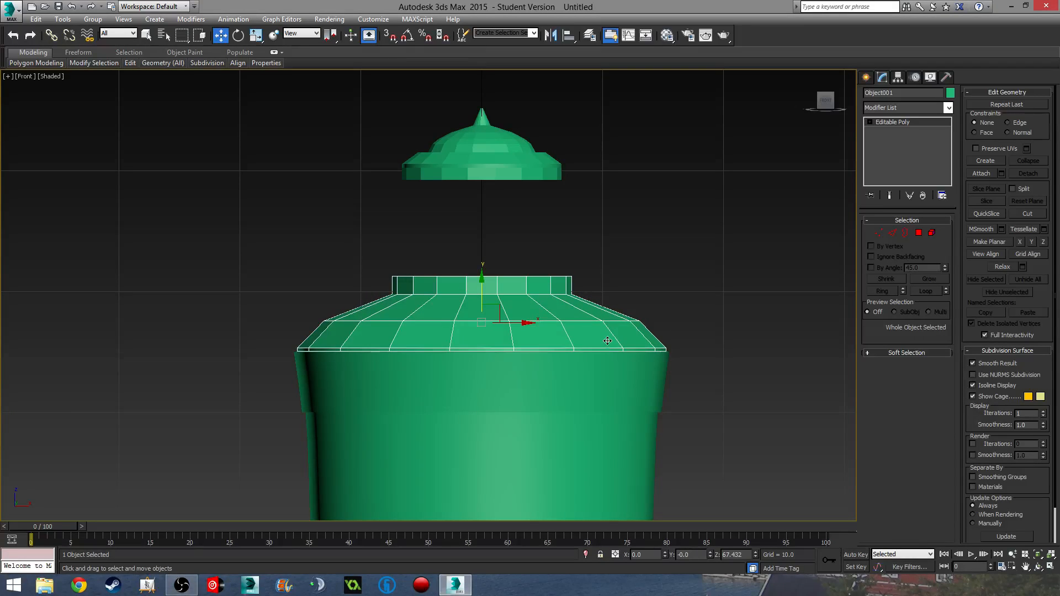
middle_click_drag(607, 341, 531, 360, "alt")
- Select the spiked dome cap and lower it toward the lid in wireframe Front view
left_click(509, 174)
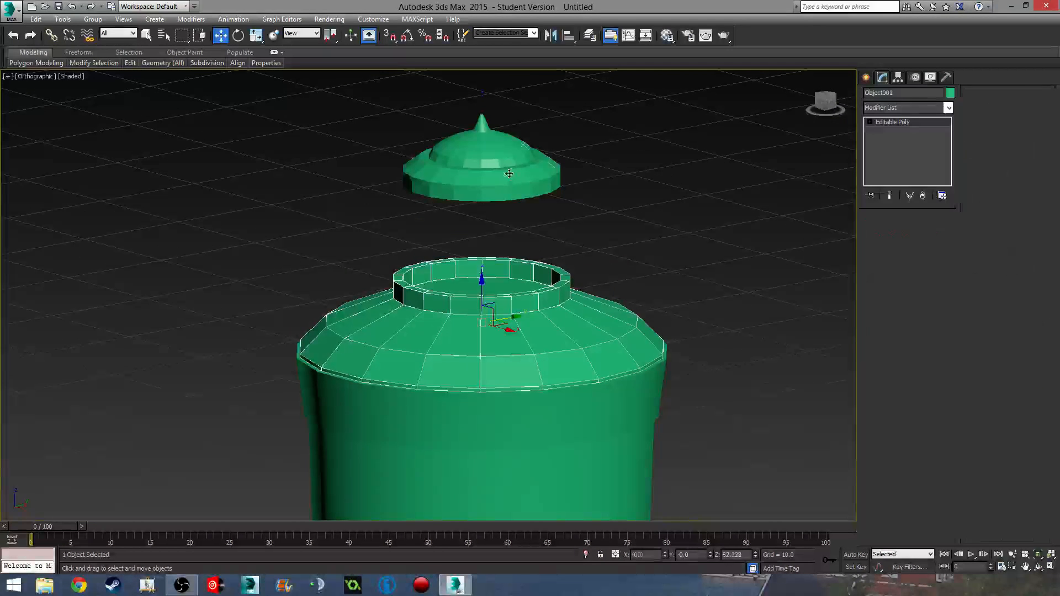
left_click_drag(482, 104, 481, 199)
key("f")
scroll(481, 199, "down", 4)
key("F3")
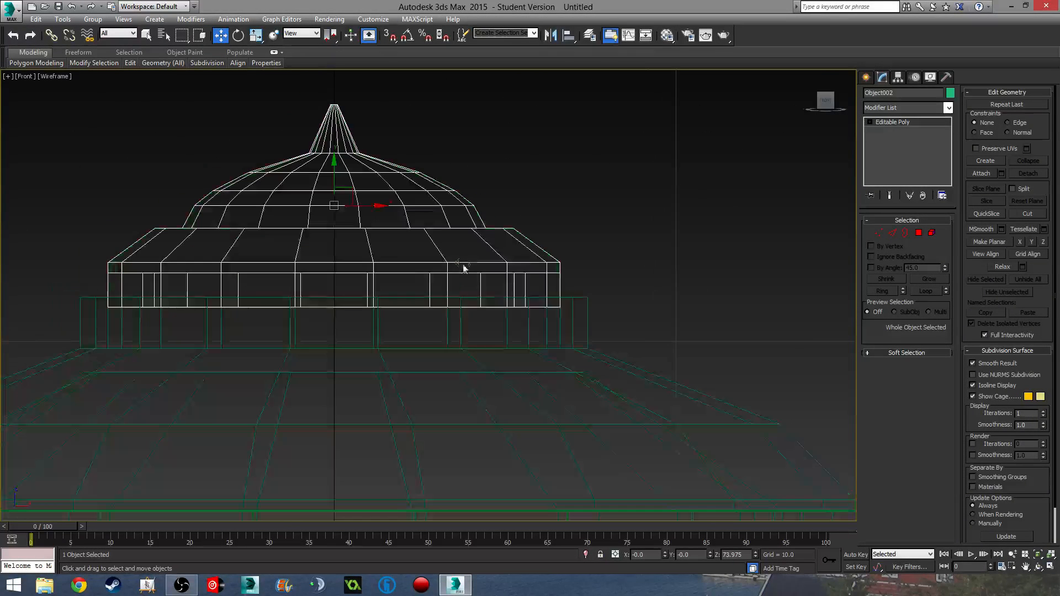
left_click_drag(334, 178, 341, 216)
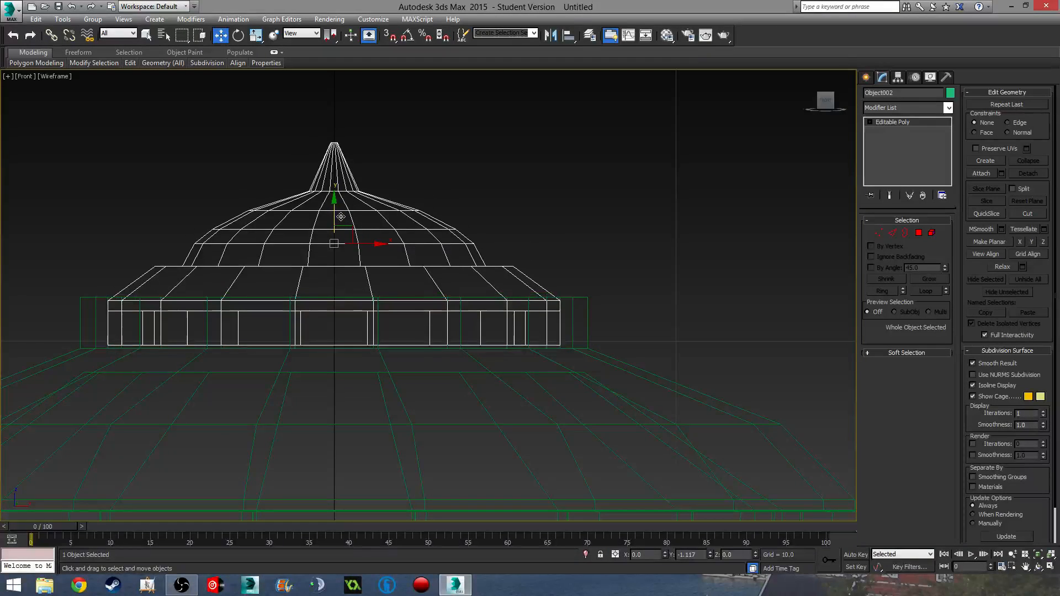
middle_click_drag(508, 268, 502, 279)
key("F3")
- Fine-tune the cap's height from several views so it sits on the lid's collar
mouse_move(547, 308)
middle_mouse_down("alt")
mouse_move(499, 359)
mouse_move(451, 373)
mouse_move(491, 354)
mouse_move(488, 337)
mouse_move(466, 357)
middle_mouse_up("alt")
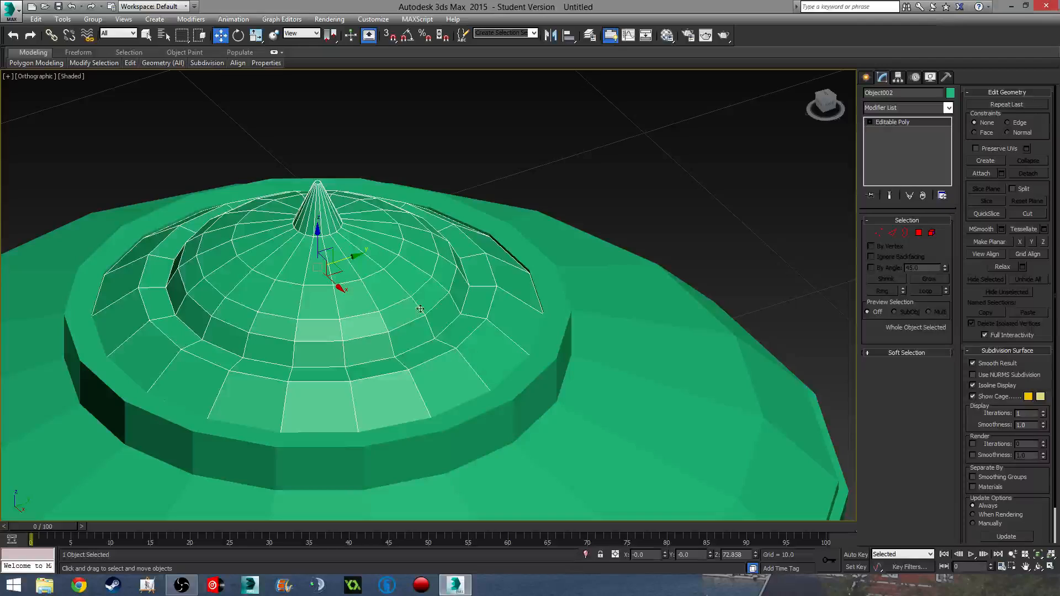
left_click_drag(317, 240, 317, 197)
middle_click_drag(421, 302, 418, 227, "alt")
key("f")
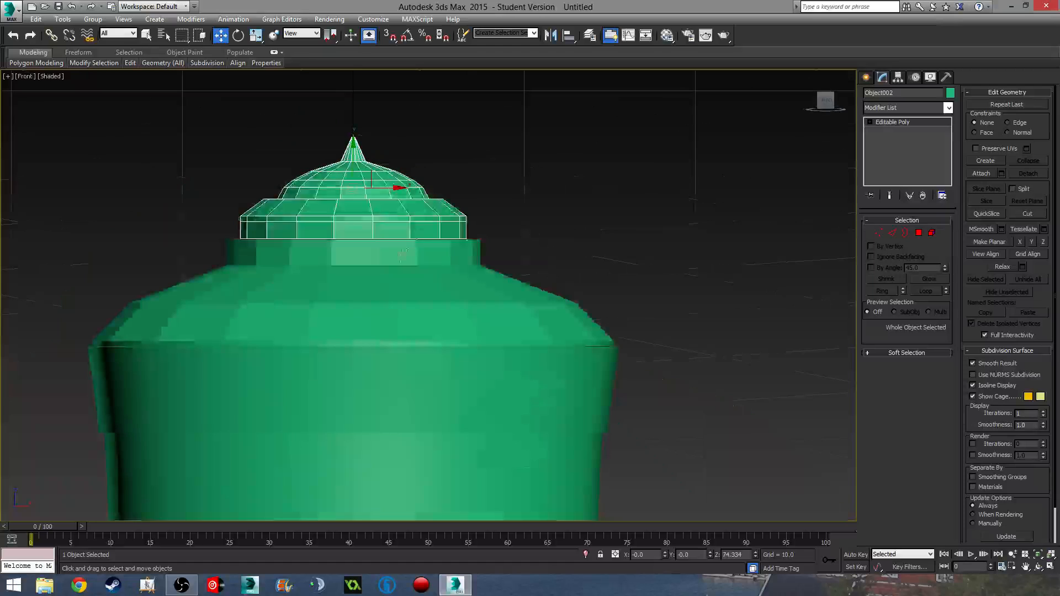
scroll(365, 241, "up", 5)
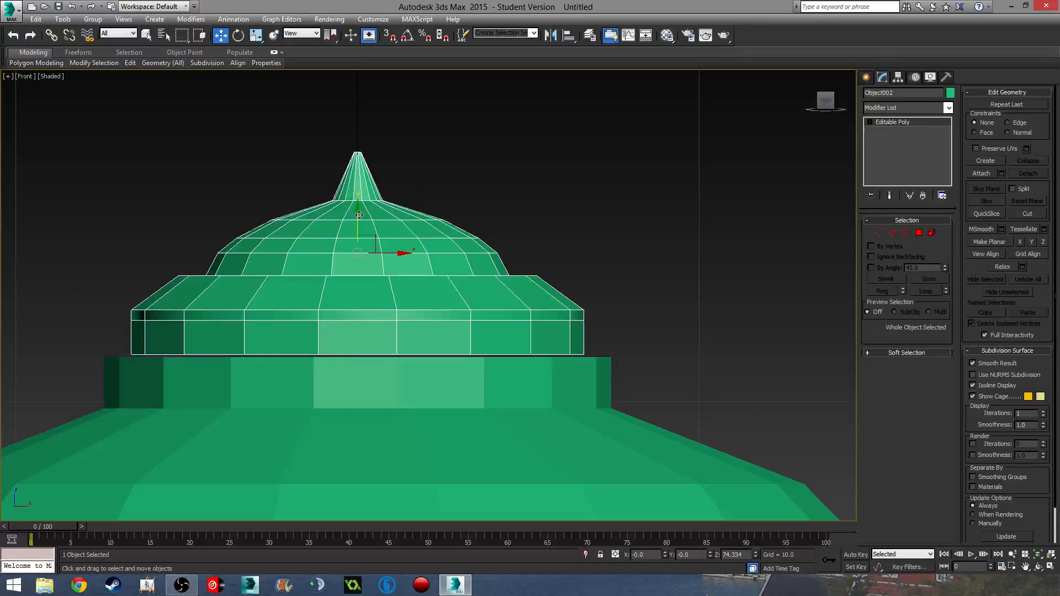
left_click_drag(359, 214, 361, 217)
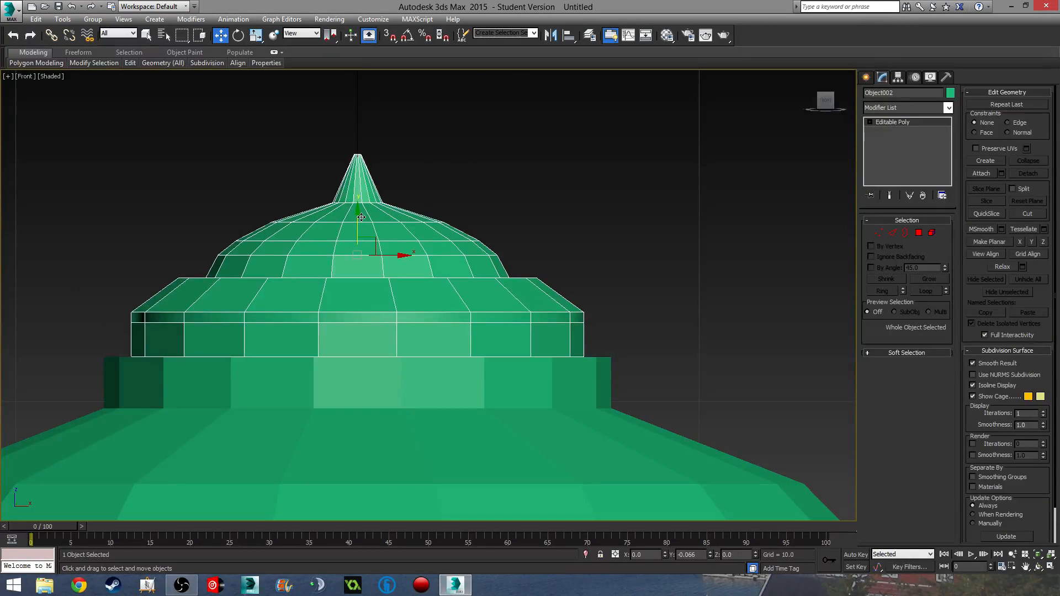
left_click(878, 233)
key("F3")
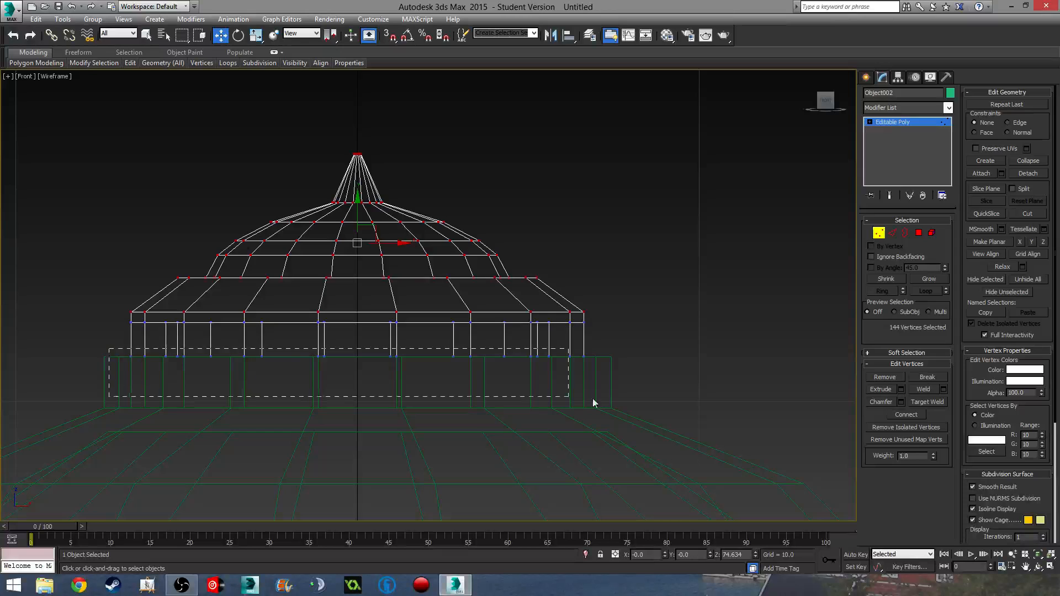
- Drag the cap's bottom ring of vertices down so its wall wraps over the lid collar
left_click_drag(594, 403, 595, 404)
left_click_drag(362, 314, 352, 369)
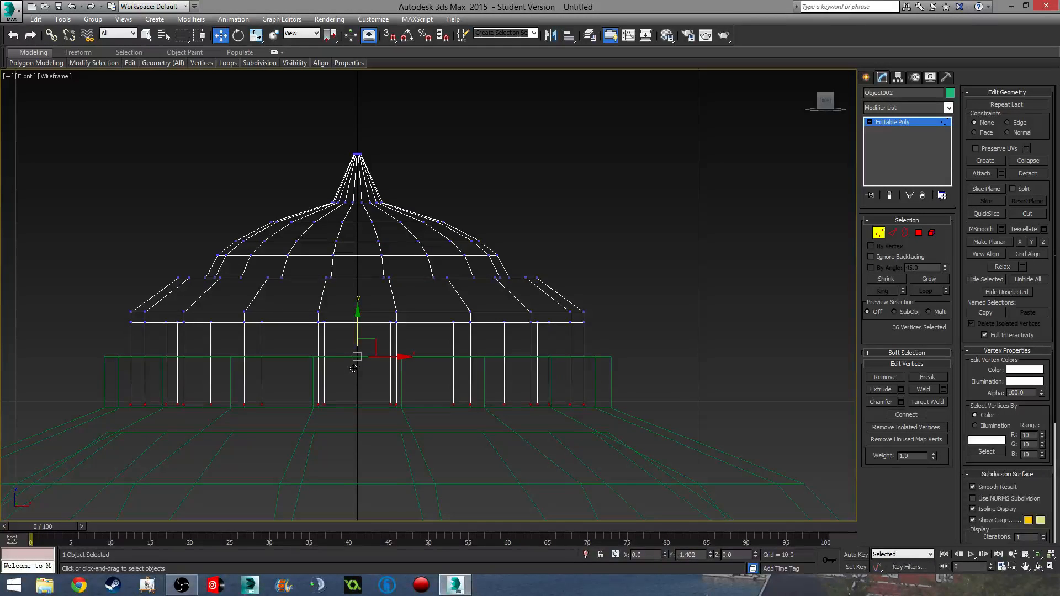
left_click(880, 235)
left_click(688, 258)
scroll(615, 309, "down", 2)
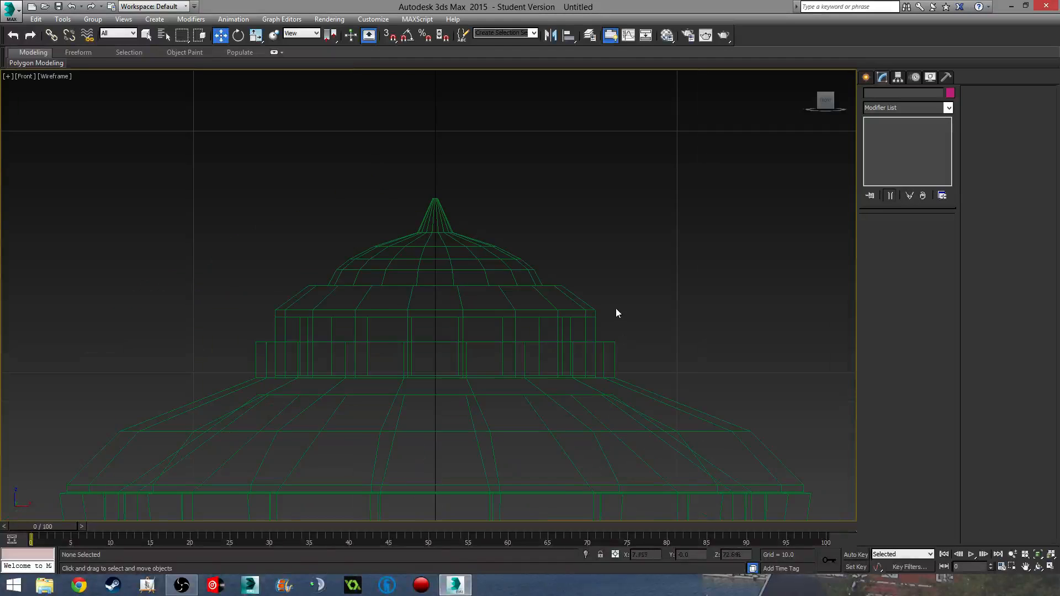
key("F3")
scroll(633, 262, "down", 3)
mouse_move(623, 330)
middle_mouse_down()
mouse_move(633, 262)
mouse_move(546, 360)
mouse_move(510, 361)
middle_mouse_up()
- Lift the spiked cap up off the vase
scroll(475, 365, "down", 4)
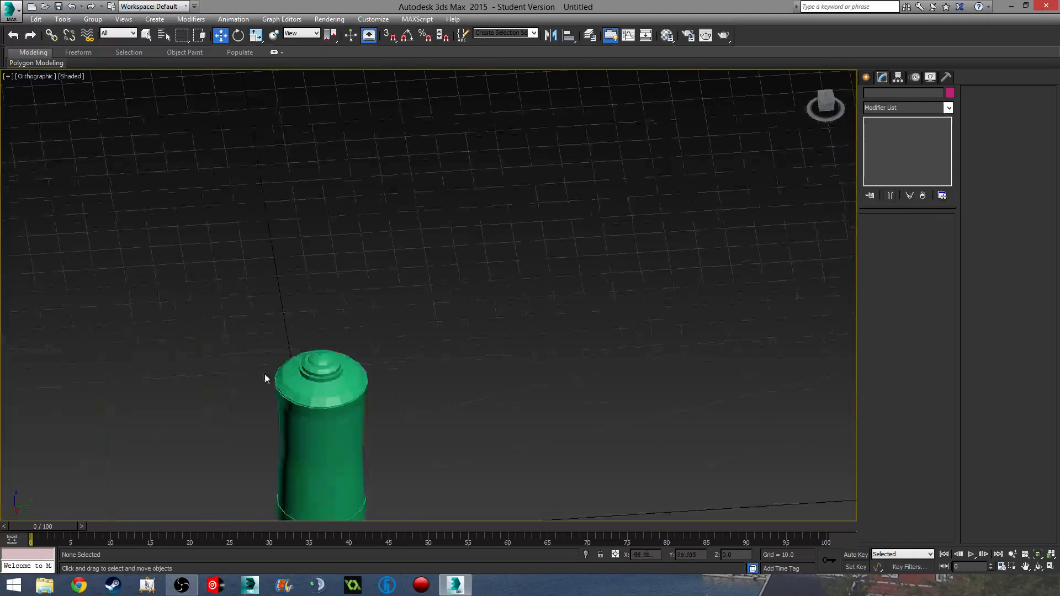
middle_click_drag(265, 376, 494, 182)
middle_click_drag(544, 226, 521, 324)
scroll(534, 284, "up", 5)
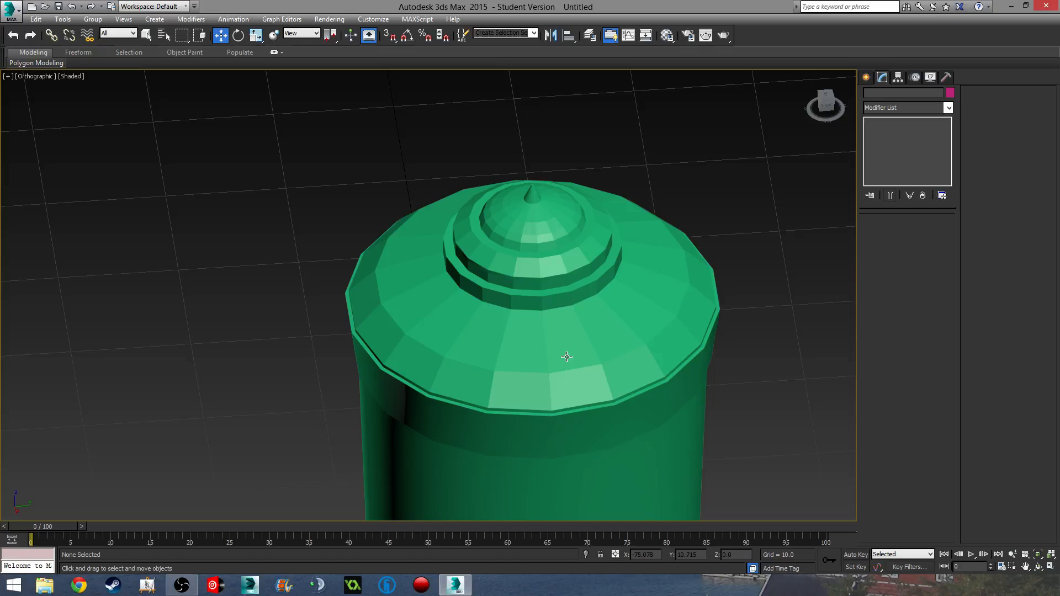
middle_click_drag(641, 334, 632, 304, "alt")
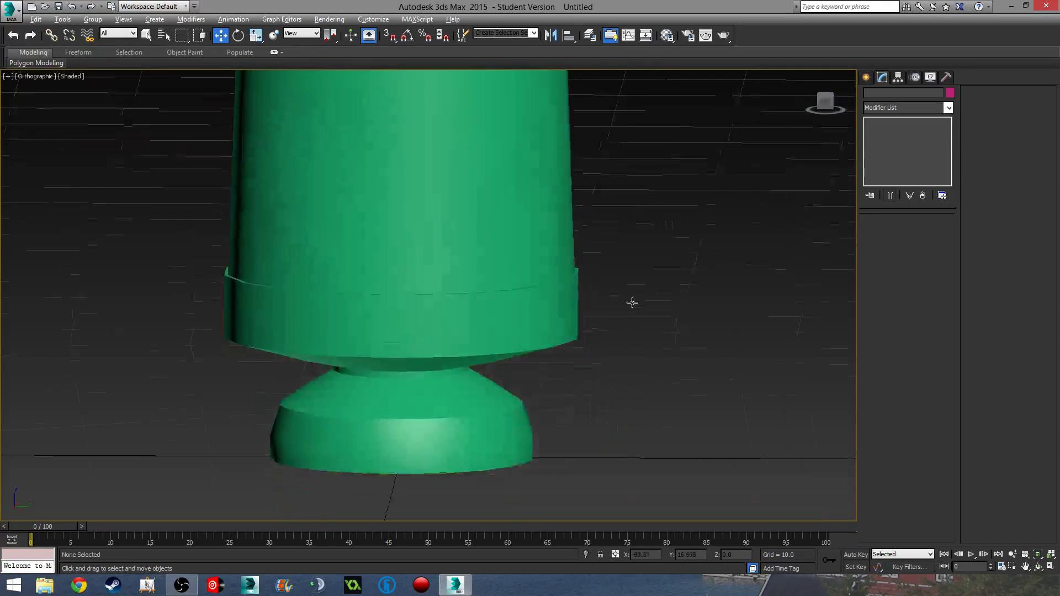
scroll(632, 303, "down", 5)
middle_click_drag(570, 108, 565, 281)
scroll(564, 281, "up", 5)
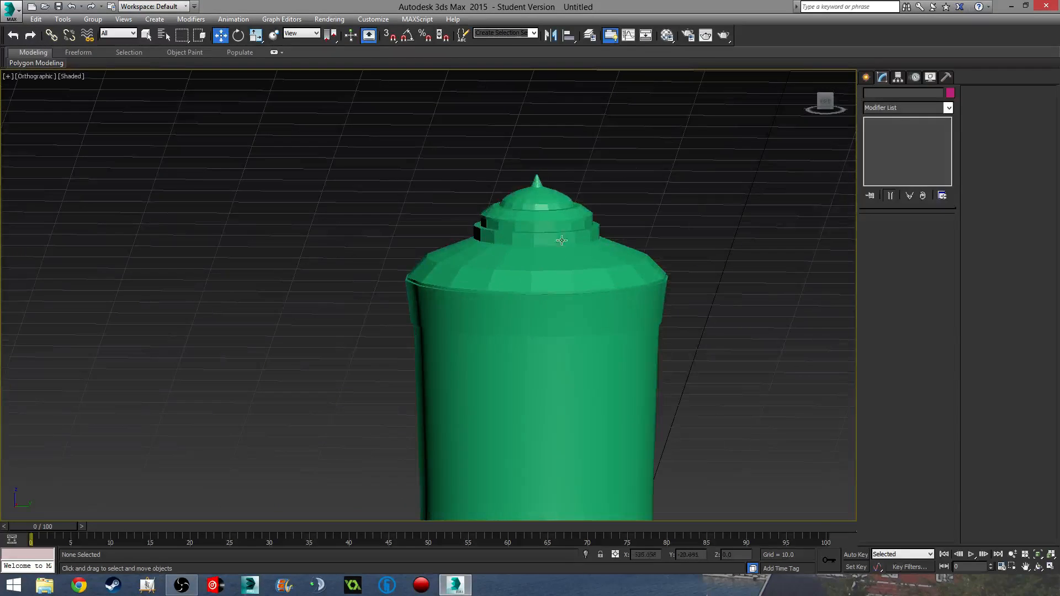
left_click(552, 210)
left_click_drag(538, 172, 538, 68)
- Raise the domed lid above the body and select the vase body
left_click(542, 236)
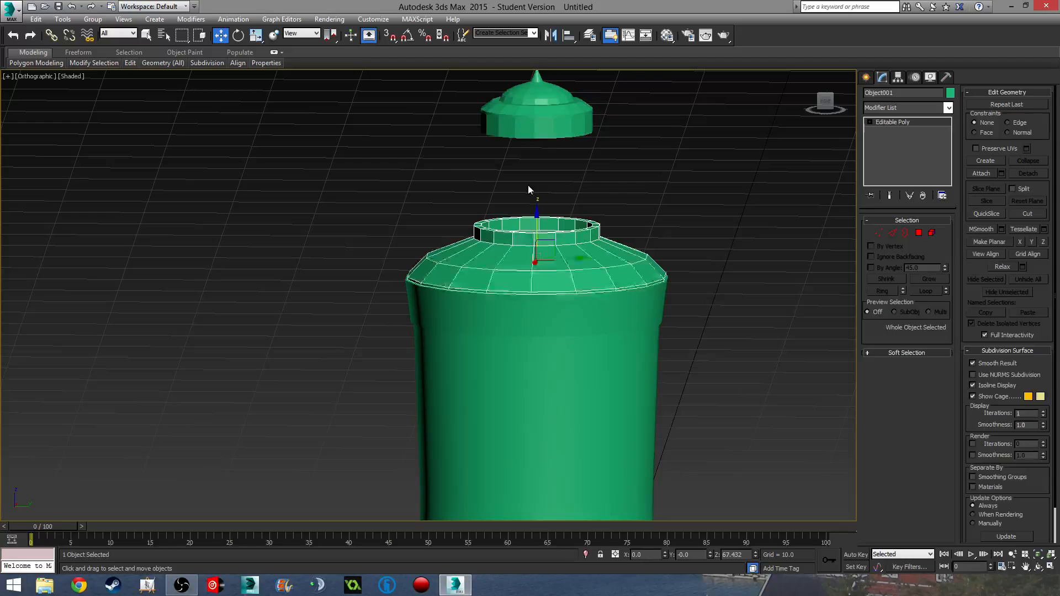
left_click_drag(538, 222, 539, 162)
middle_click_drag(595, 239, 518, 258, "alt")
left_click(583, 333)
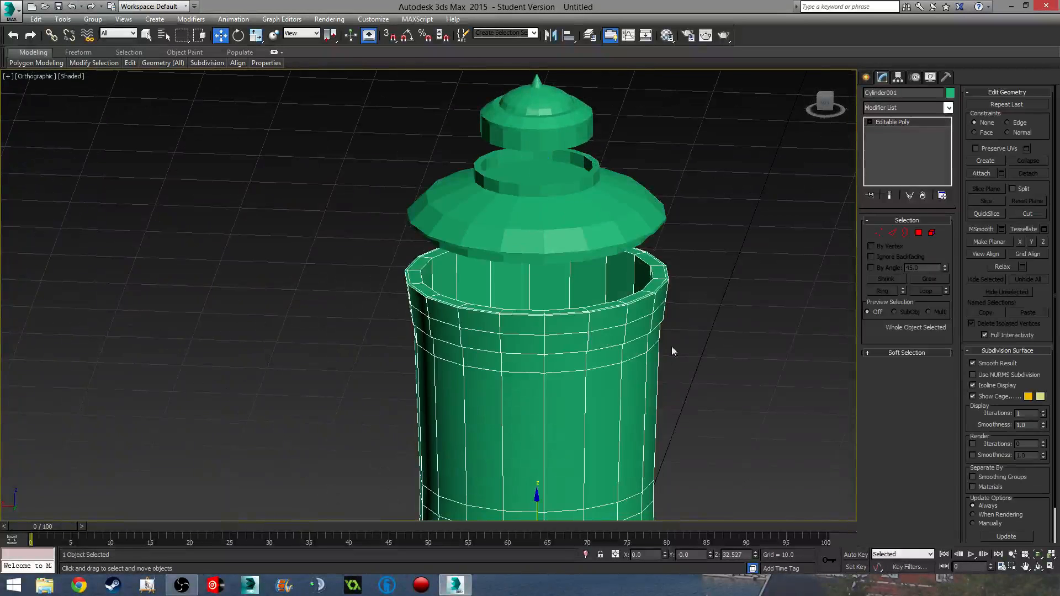
- Clear the vase body's smoothing groups and apply Auto Smooth to all its elements
left_click(932, 233)
key("z")
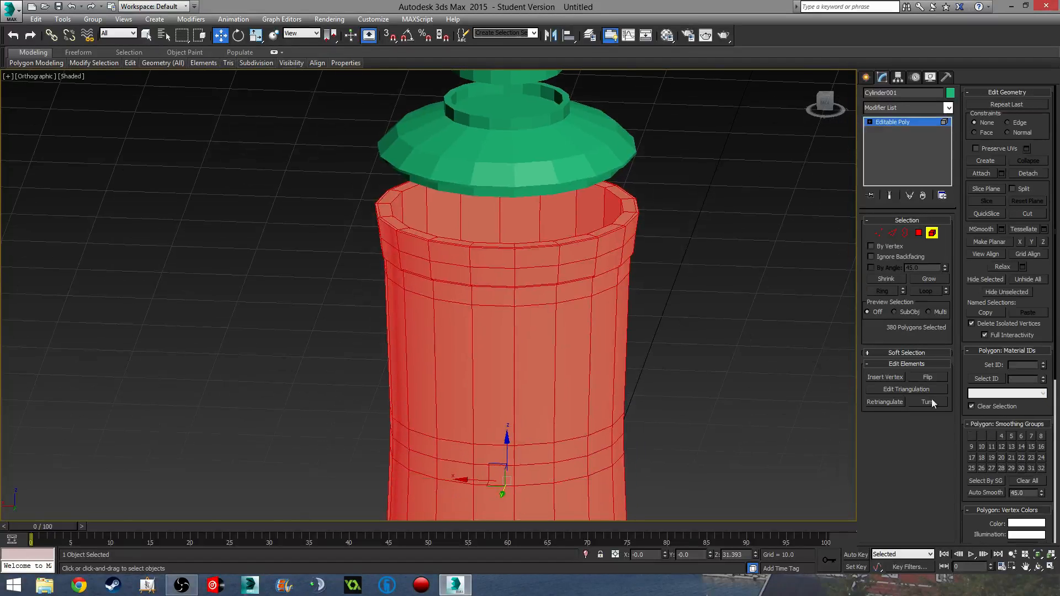
left_click(1021, 481)
left_click(997, 493)
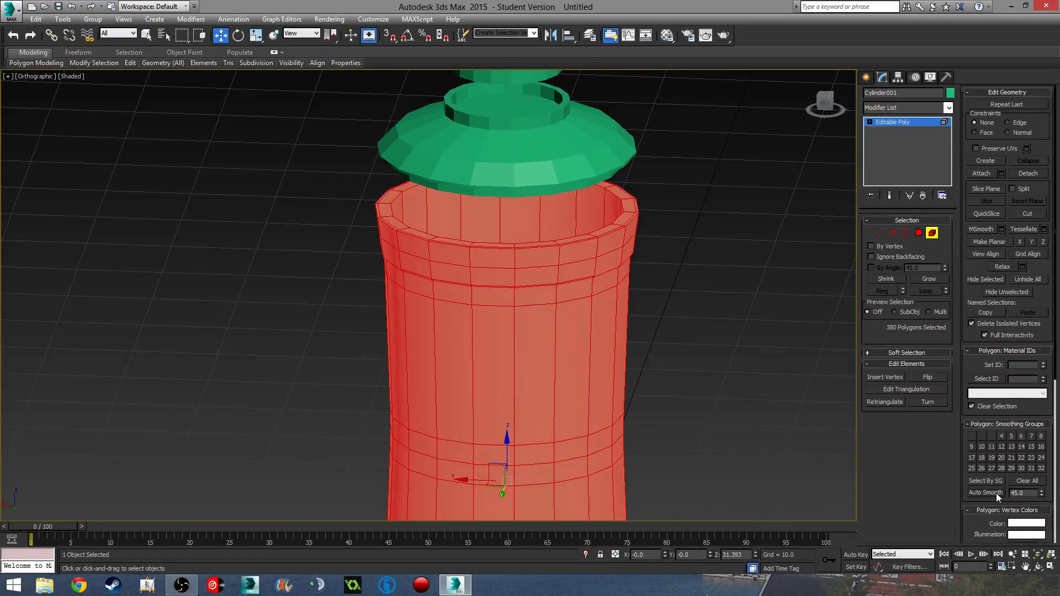
left_click(935, 236)
left_click(750, 277)
- Apply smooth shading to the domed lid's elements
middle_click_drag(681, 323, 663, 227)
scroll(663, 229, "down", 3)
scroll(596, 276, "up", 3)
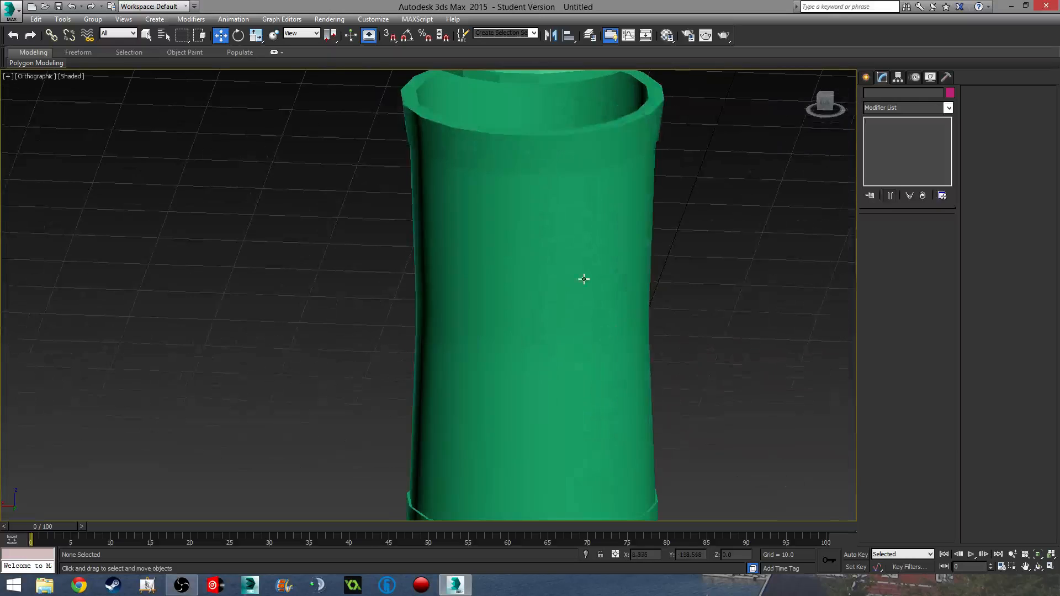
middle_click_drag(593, 137, 601, 348)
left_click(595, 266)
left_click(932, 233)
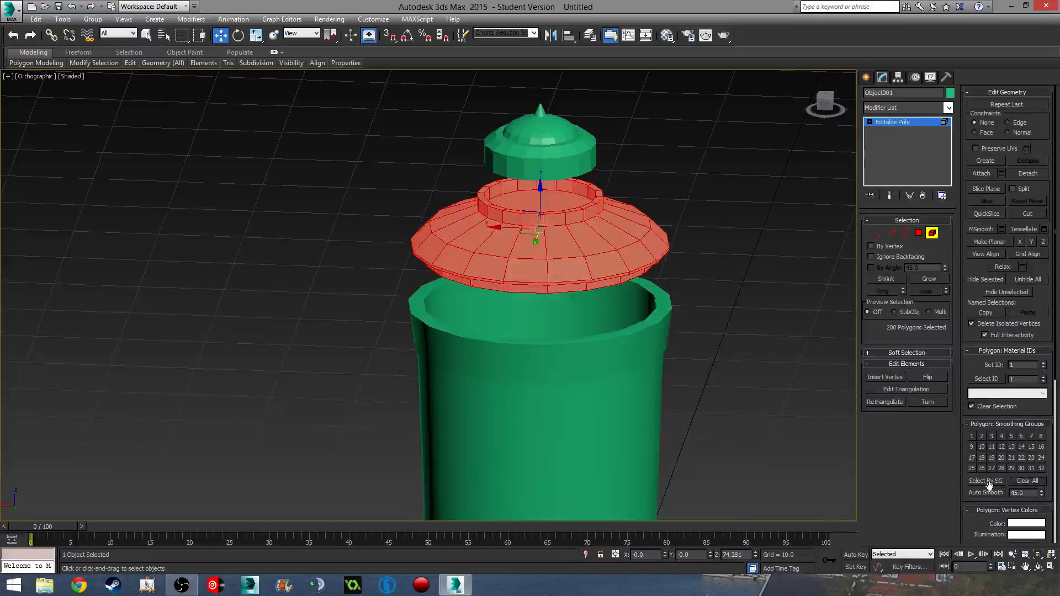
left_click(932, 234)
- Select the spiked cap's whole element and auto-smooth its shading
middle_click_drag(727, 250, 738, 302)
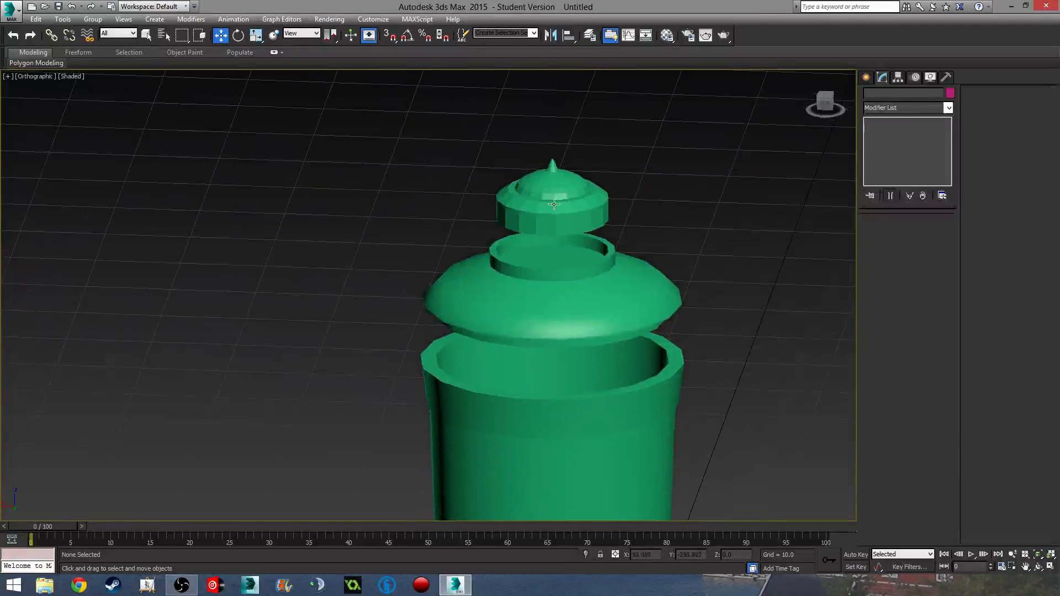
left_click(552, 207)
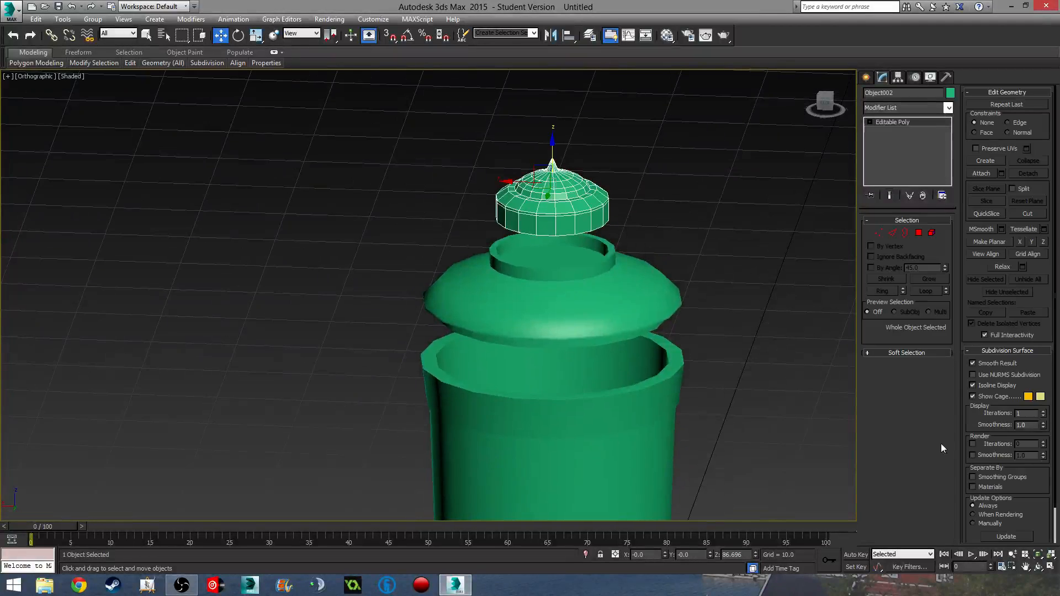
left_click(932, 233)
left_click(604, 207)
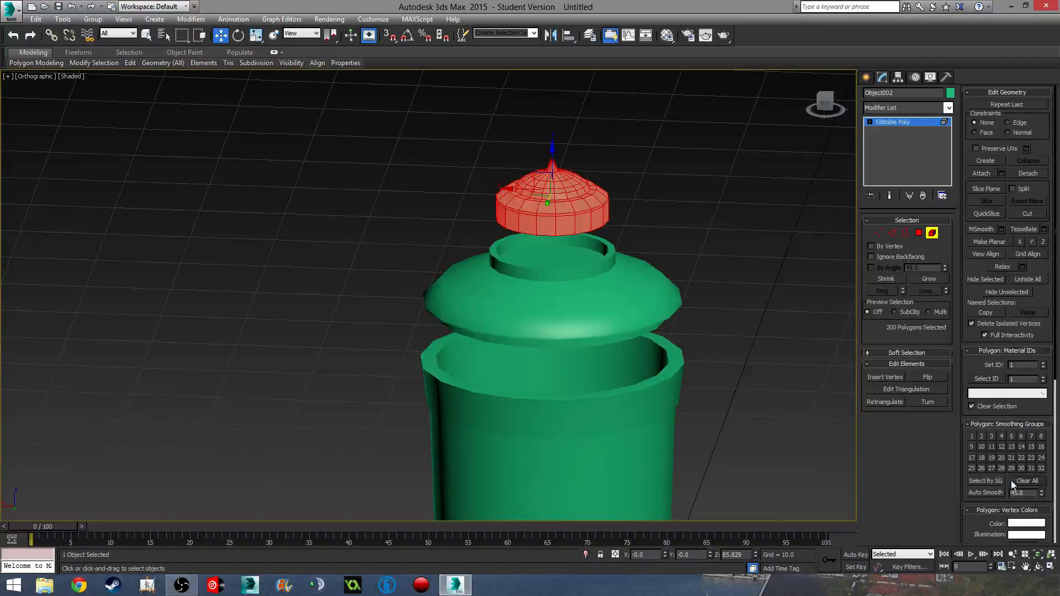
left_click(977, 495)
left_click(932, 234)
left_click(741, 241)
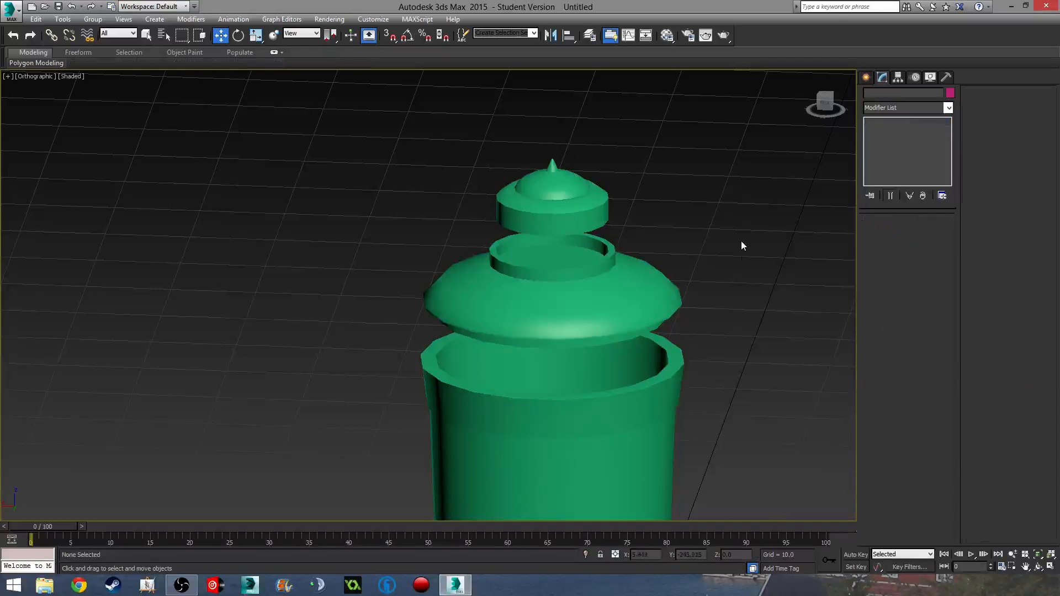
scroll(713, 309, "down", 4)
middle_click_drag(709, 315, 672, 160)
scroll(665, 260, "down", 2)
middle_click_drag(665, 260, 634, 345, "alt")
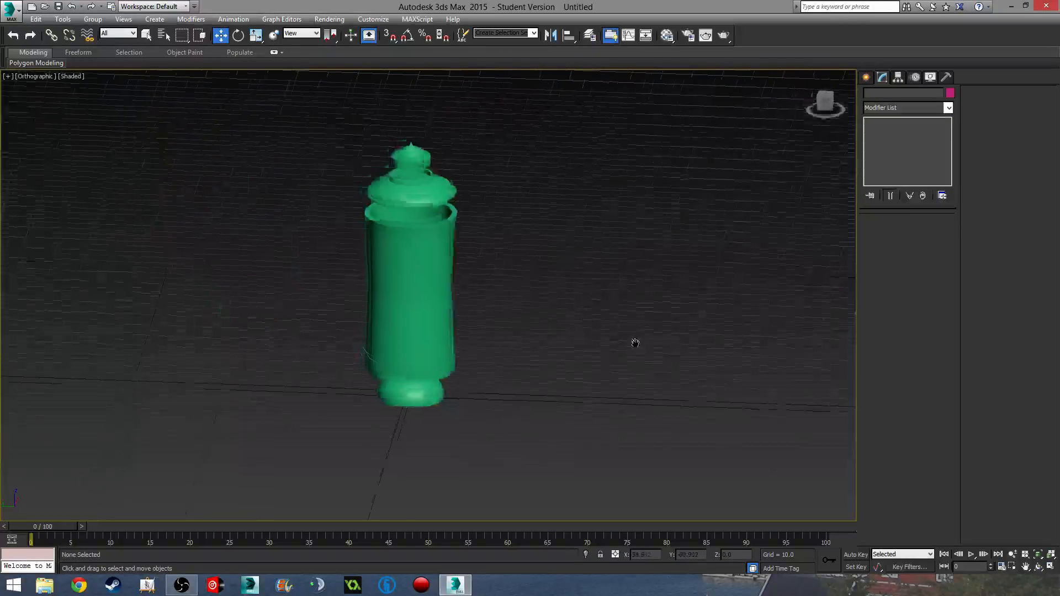
- Select the domed lid in Perspective view and isolate it
scroll(440, 216, "up", 2)
key("p")
scroll(515, 256, "down", 3)
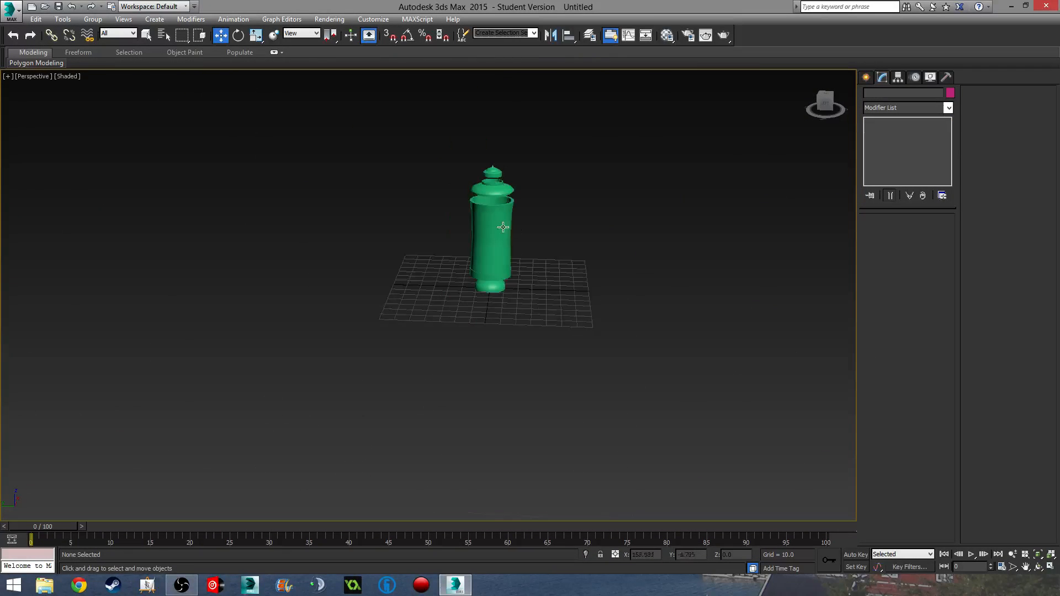
scroll(497, 215, "up", 4)
middle_click_drag(496, 214, 473, 331, "alt")
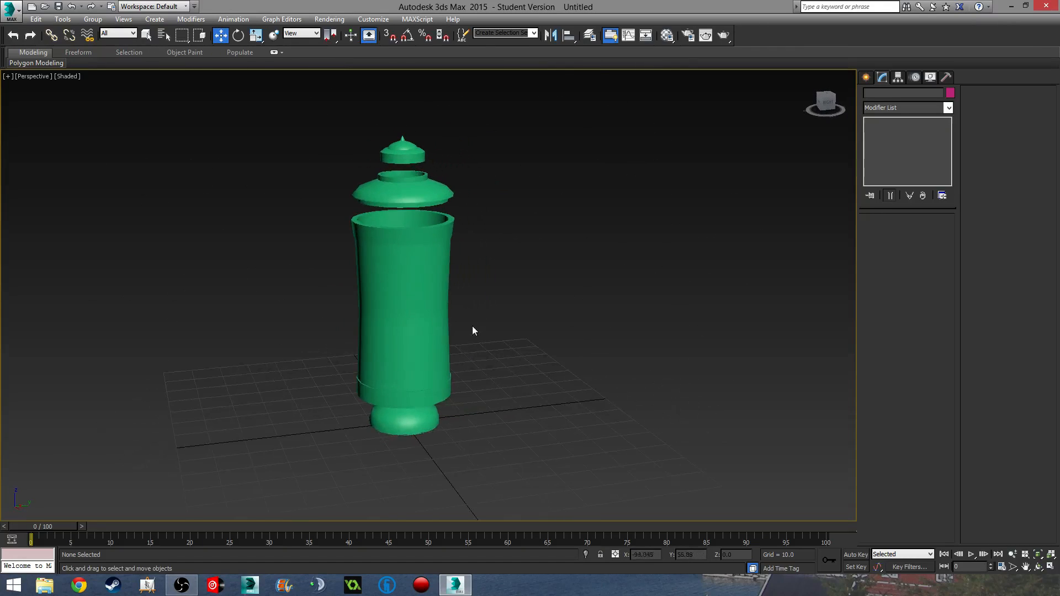
left_click(407, 303)
middle_click_drag(537, 321, 785, 304)
left_click(654, 181)
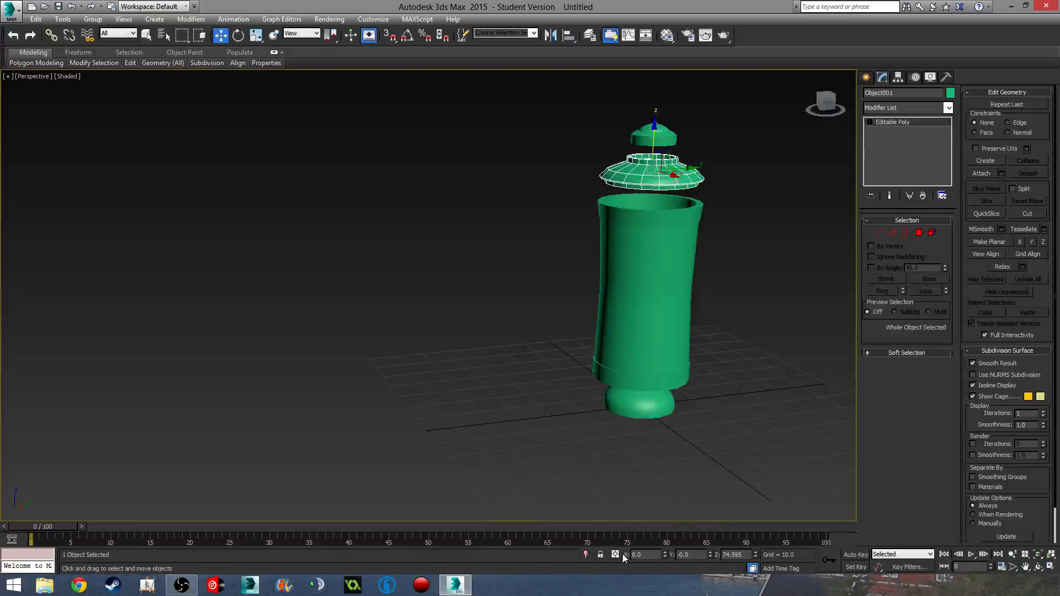
left_click(585, 554)
- In wireframe Top view, draw a tiny cylinder at the lid's centre
key("t")
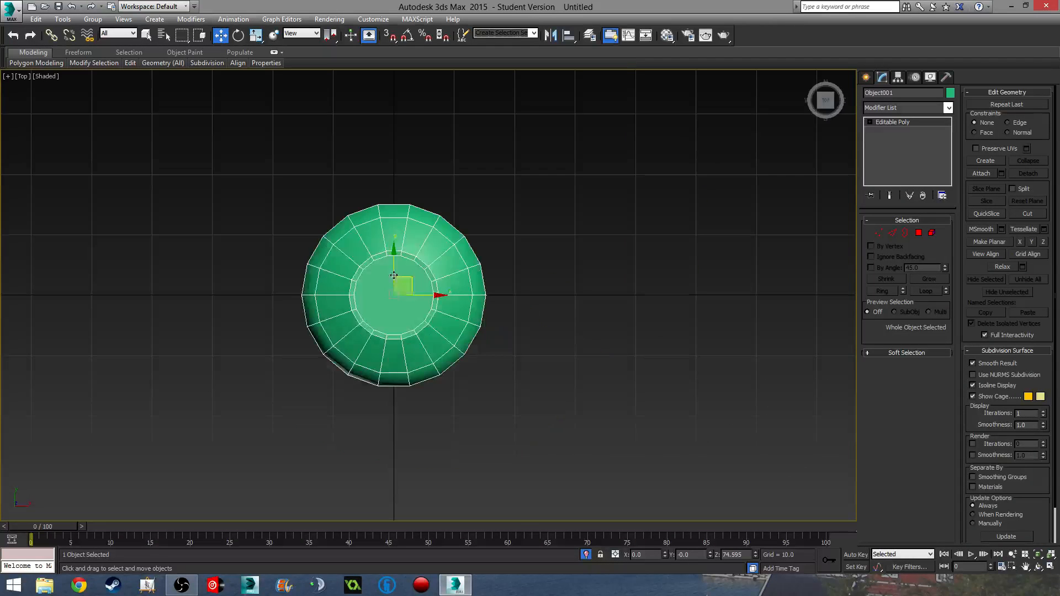
scroll(378, 271, "up", 5)
middle_click_drag(378, 272, 387, 170)
left_click(866, 78)
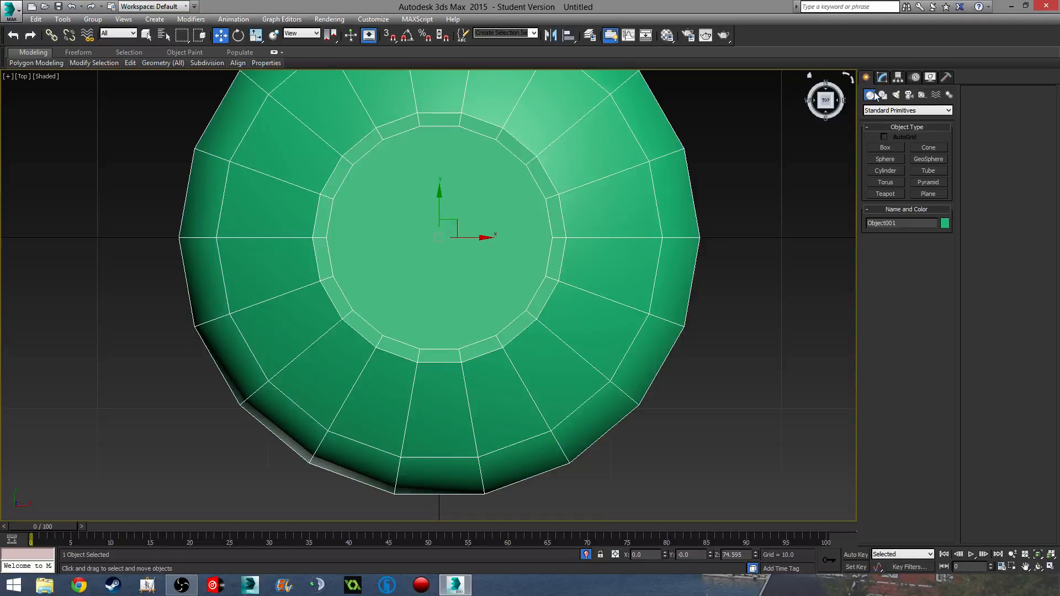
left_click(895, 173)
scroll(577, 215, "up", 4)
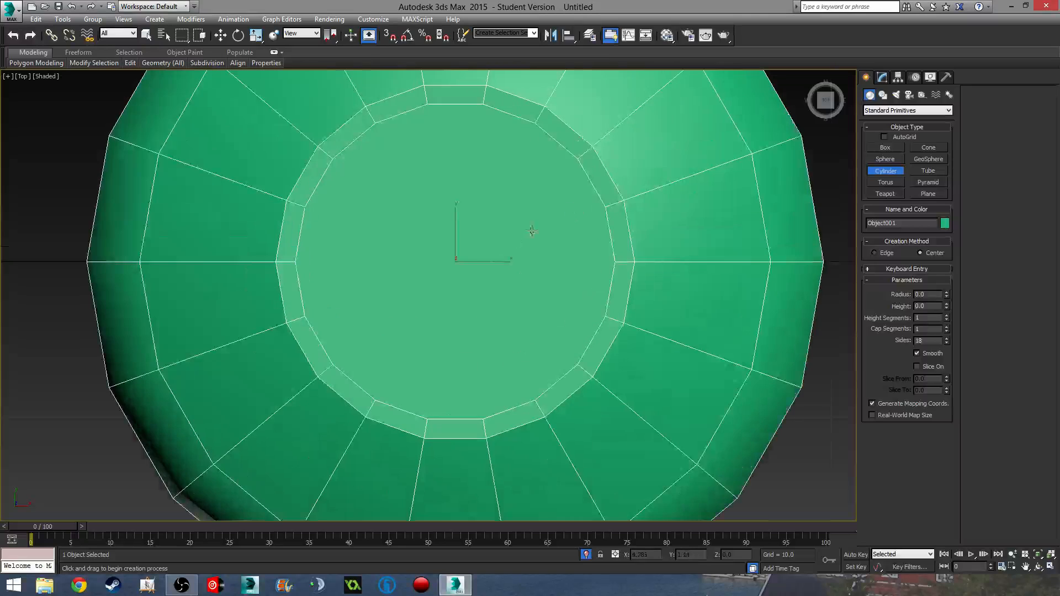
key("F3")
left_click_drag(449, 261, 452, 258)
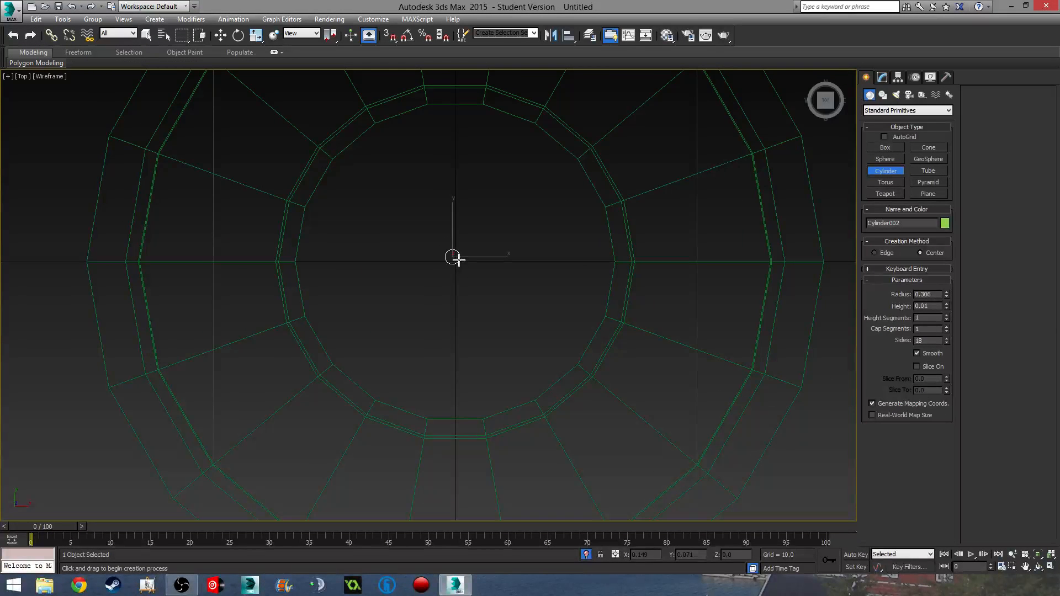
- Position the new cylinder at X 0 and Y 0
key("w")
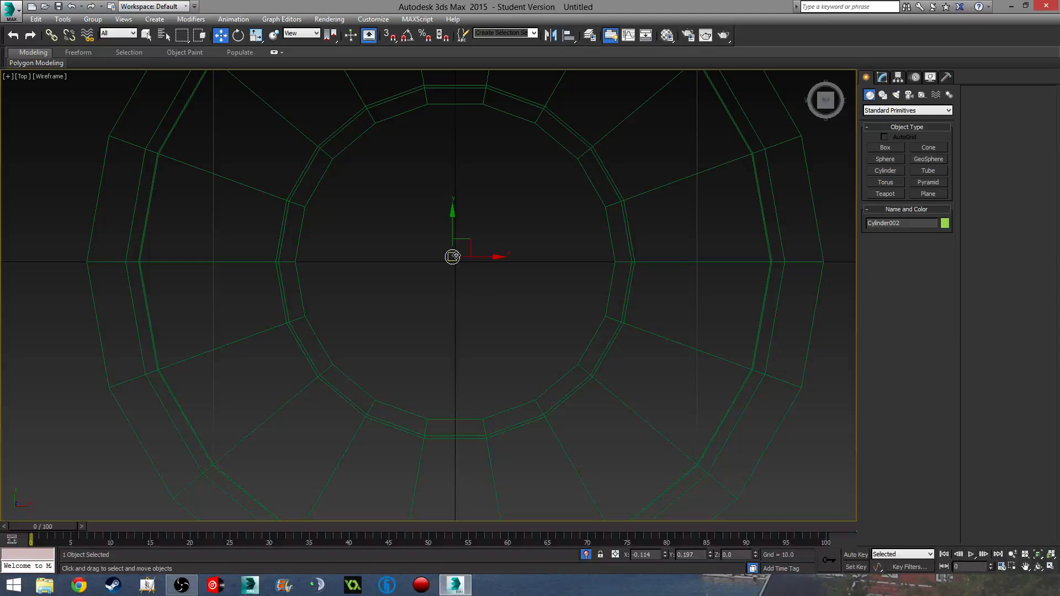
middle_click_drag(462, 316, 453, 308)
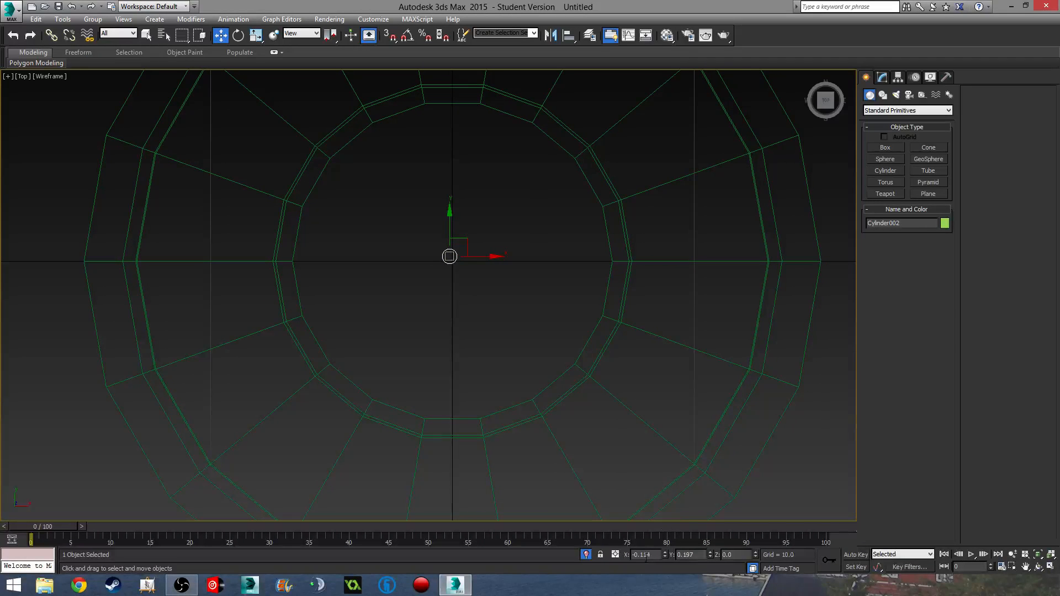
type("0")
key("Return")
type("0")
key("Return")
middle_click_drag(565, 429, 529, 347, "alt")
- Raise the small cylinder along Z until it reaches the top of the domed lid
left_click_drag(454, 277, 454, 75)
middle_click_drag(541, 189, 601, 410)
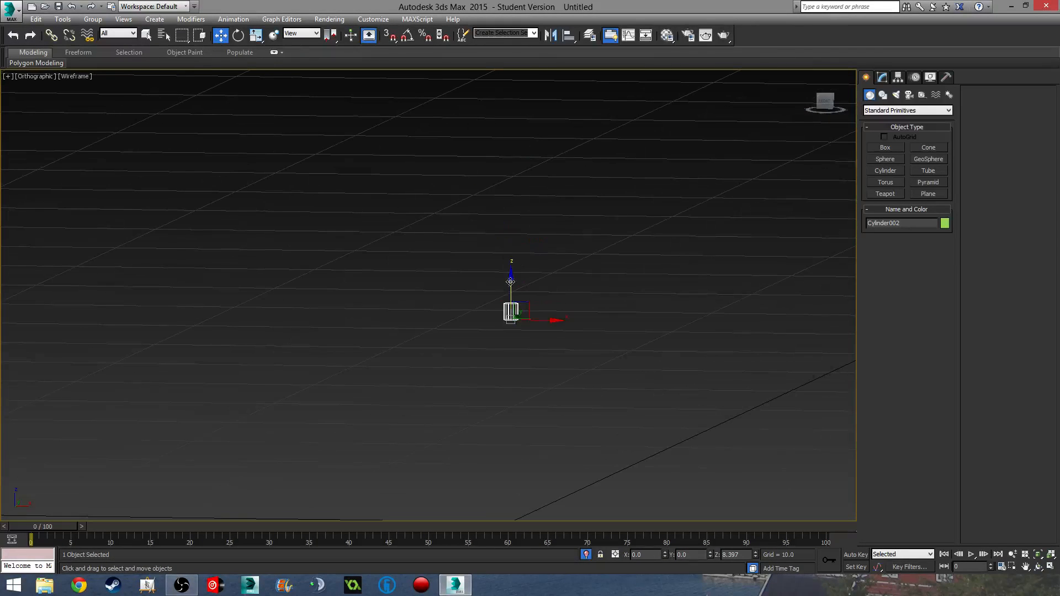
left_click_drag(497, 167, 495, 164)
left_click(504, 310)
left_click_drag(512, 284, 502, 12)
middle_click_drag(578, 186, 621, 425)
left_click_drag(560, 254, 555, 67)
middle_click_drag(611, 195, 612, 431)
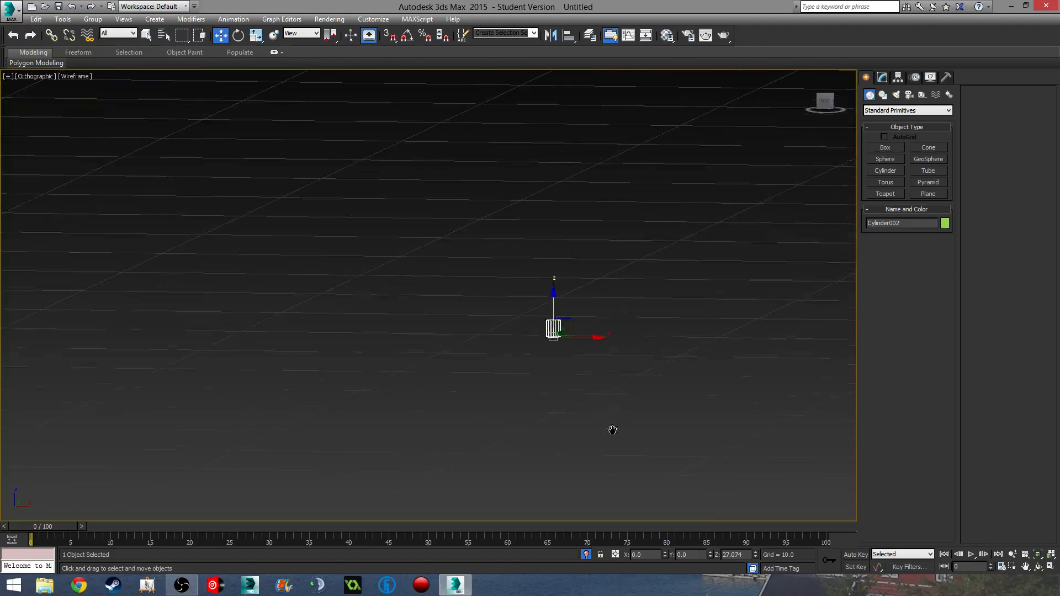
middle_click_drag(642, 275, 608, 357, "alt")
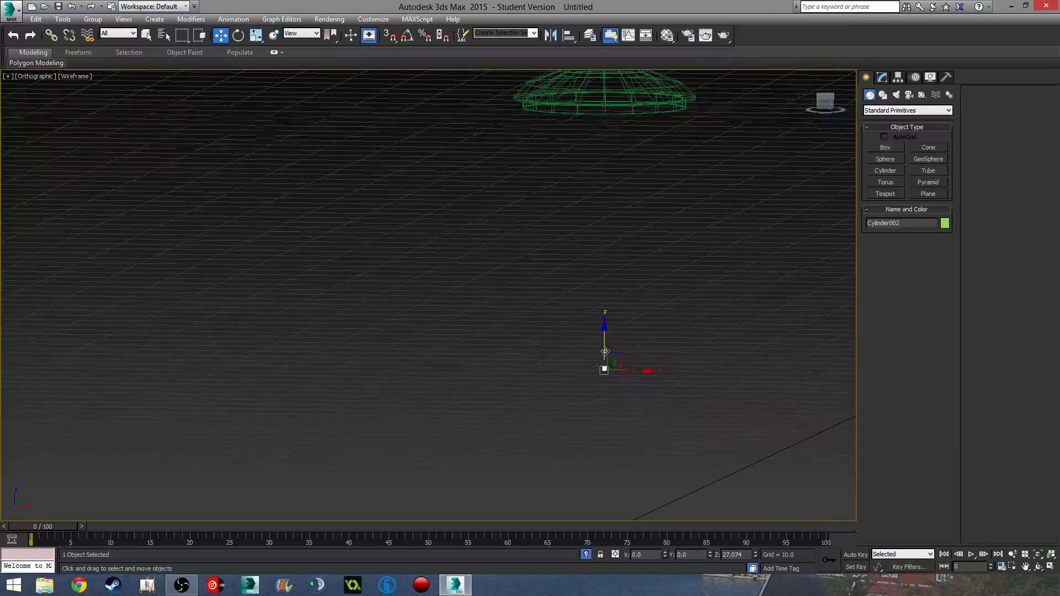
left_click_drag(606, 359, 598, 107)
middle_click_drag(608, 143, 663, 359)
scroll(600, 267, "up", 4)
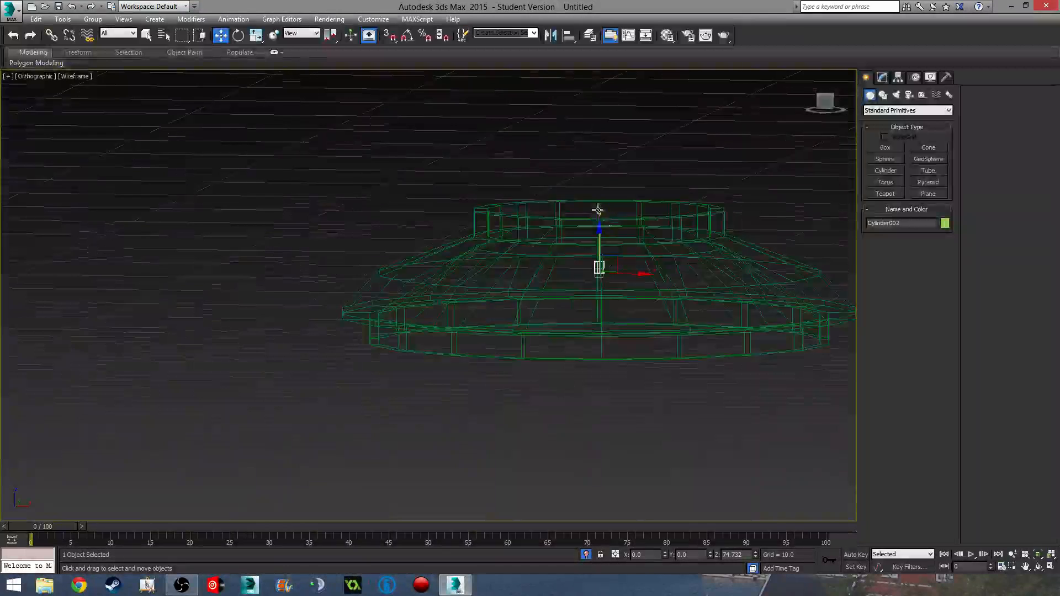
left_click_drag(601, 267, 601, 215)
- Set the cylinder's height to 4.175 and sink it slightly into the lid's collar
key("F3")
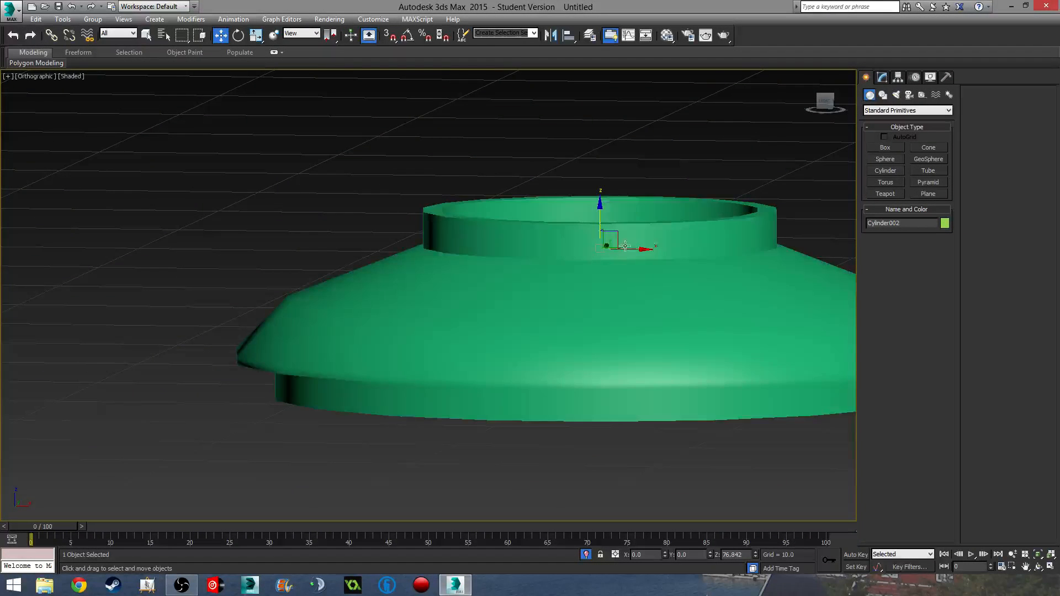
middle_click_drag(631, 247, 614, 315, "alt")
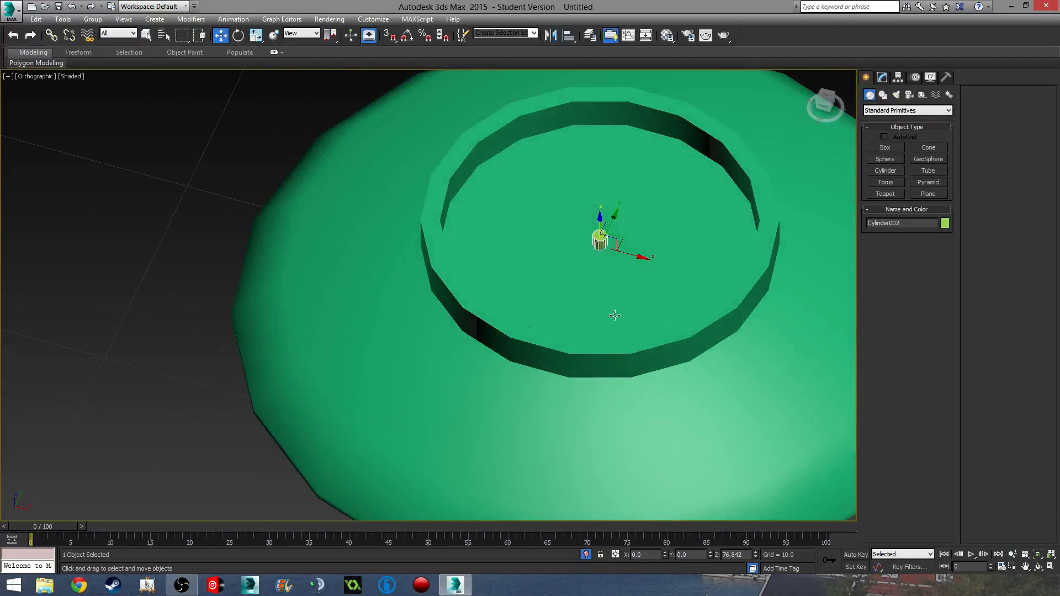
left_click(882, 78)
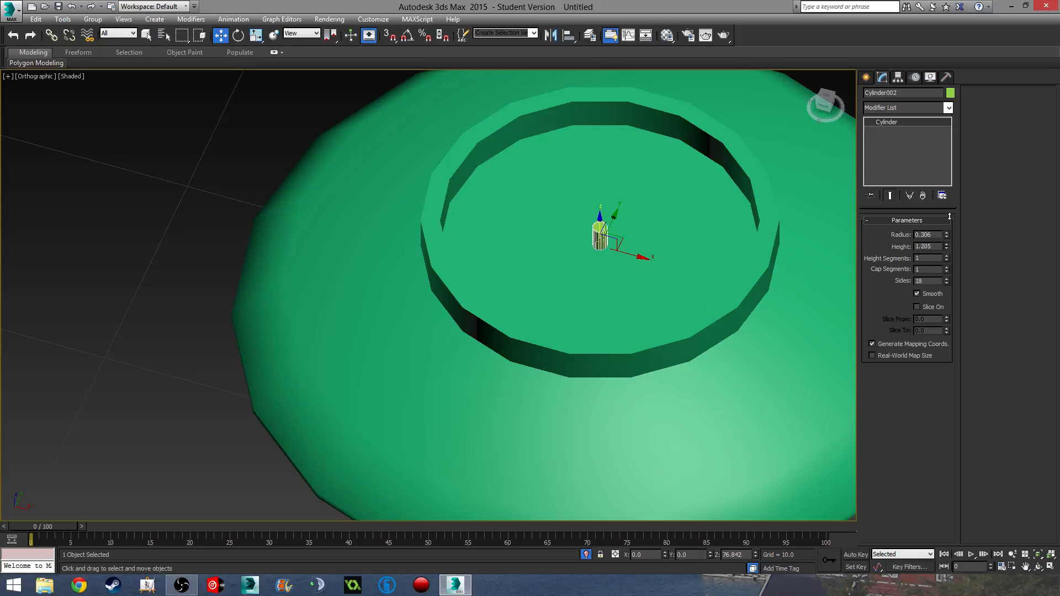
left_click_drag(950, 217, 953, 52)
middle_click_drag(633, 254, 630, 212)
left_click_drag(598, 183, 598, 214)
middle_click_drag(657, 266, 572, 170, "alt")
- Switch to the Top view over the bowl and undo the accidental sideways move
scroll(683, 289, "down", 5)
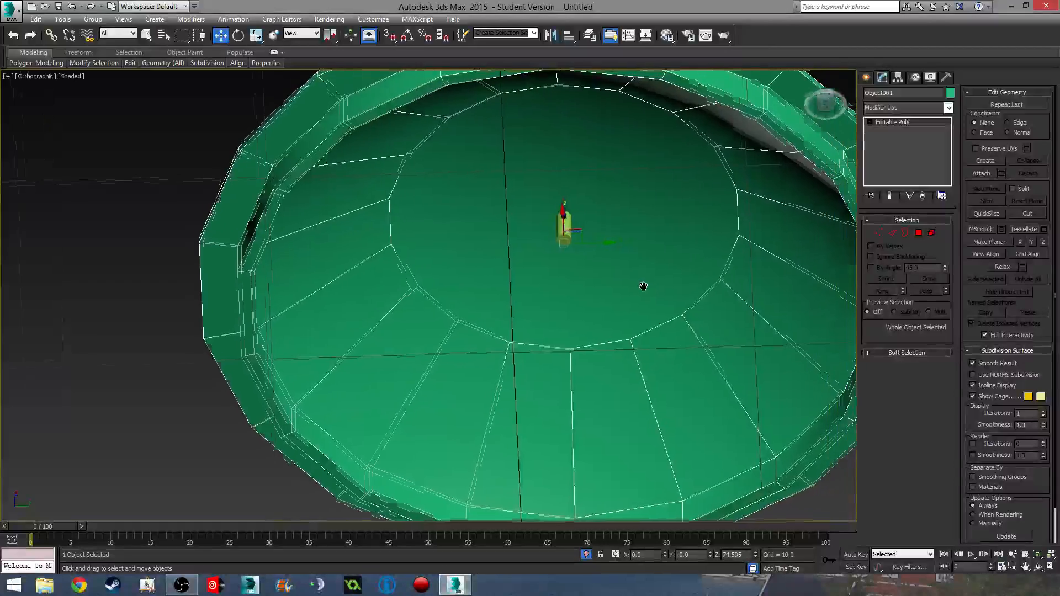
middle_click_drag(621, 287, 563, 366, "alt")
key("t")
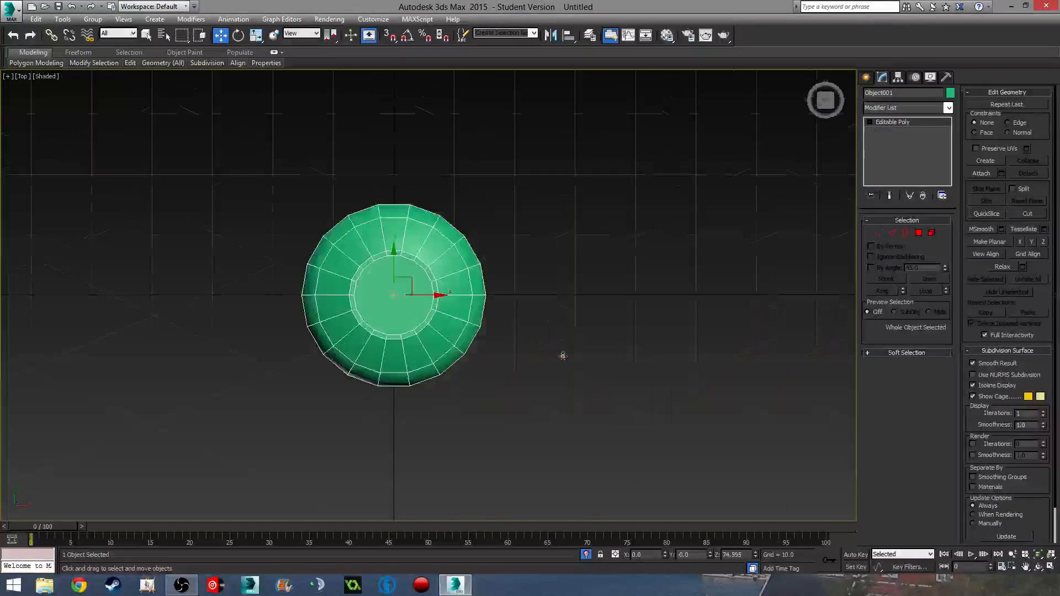
scroll(563, 355, "up", 10)
scroll(381, 304, "down", 3)
middle_click_drag(456, 313, 422, 336)
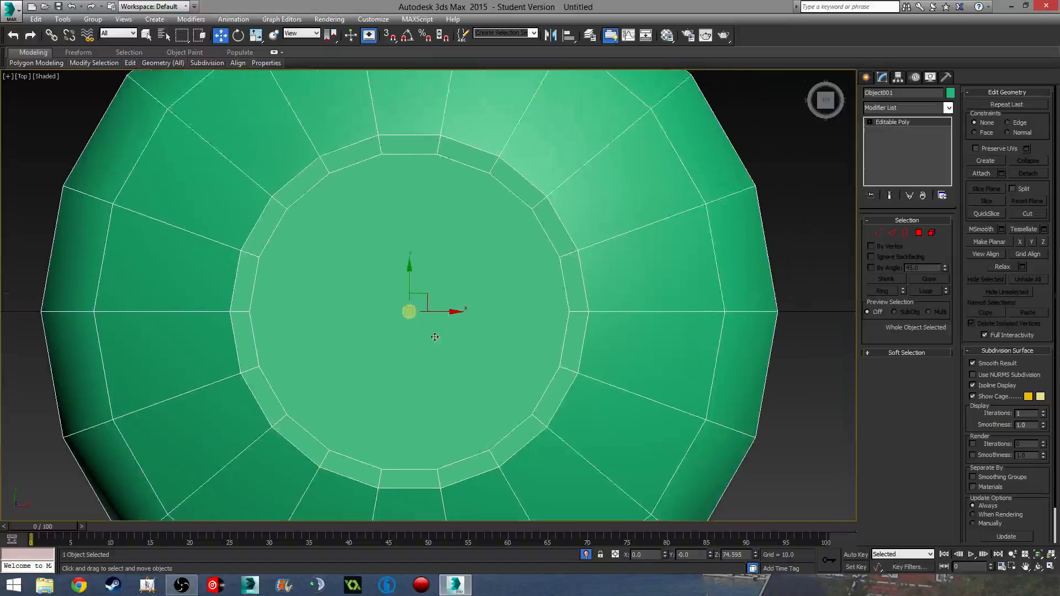
left_click_drag(442, 312, 349, 313)
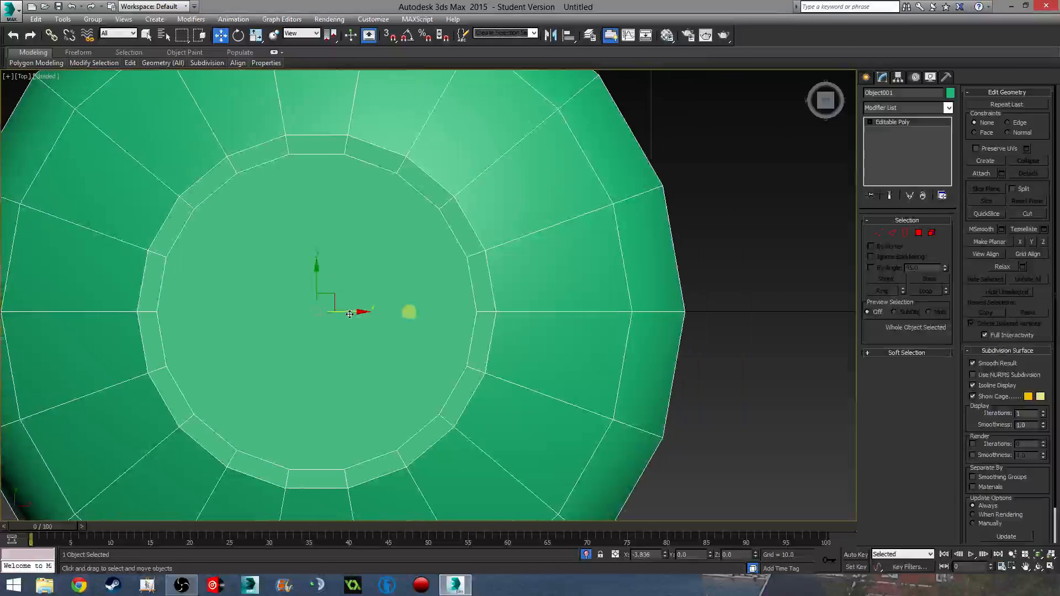
key("ctrl+z")
- Select Cylinder002 and show Edged Faces, zoomed in from the Top view
left_click(409, 313)
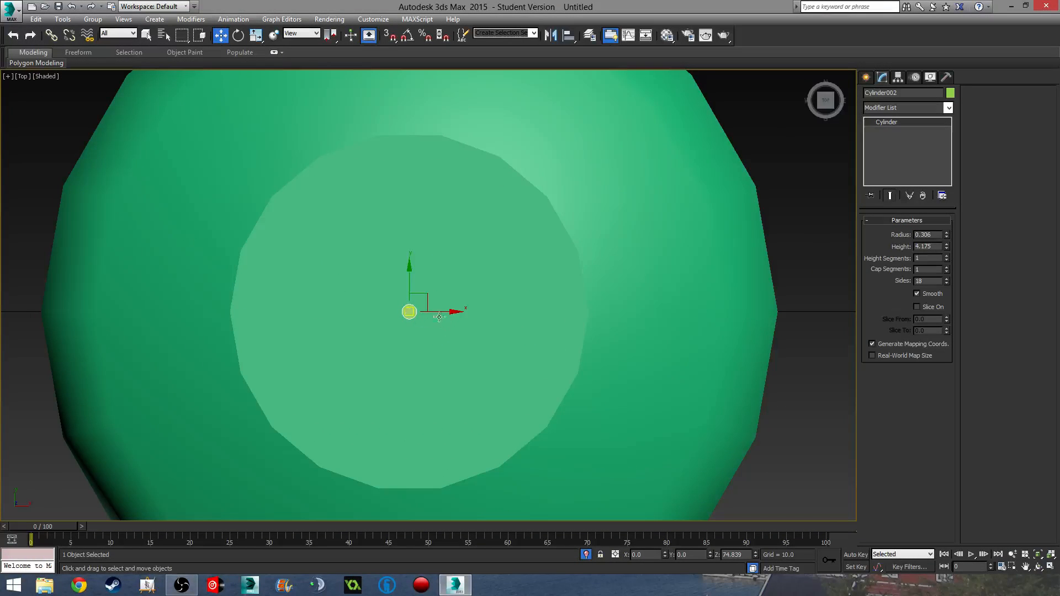
mouse_move(472, 349)
middle_mouse_down("alt")
mouse_move(470, 312)
mouse_move(458, 382)
middle_mouse_up("alt")
key("F4")
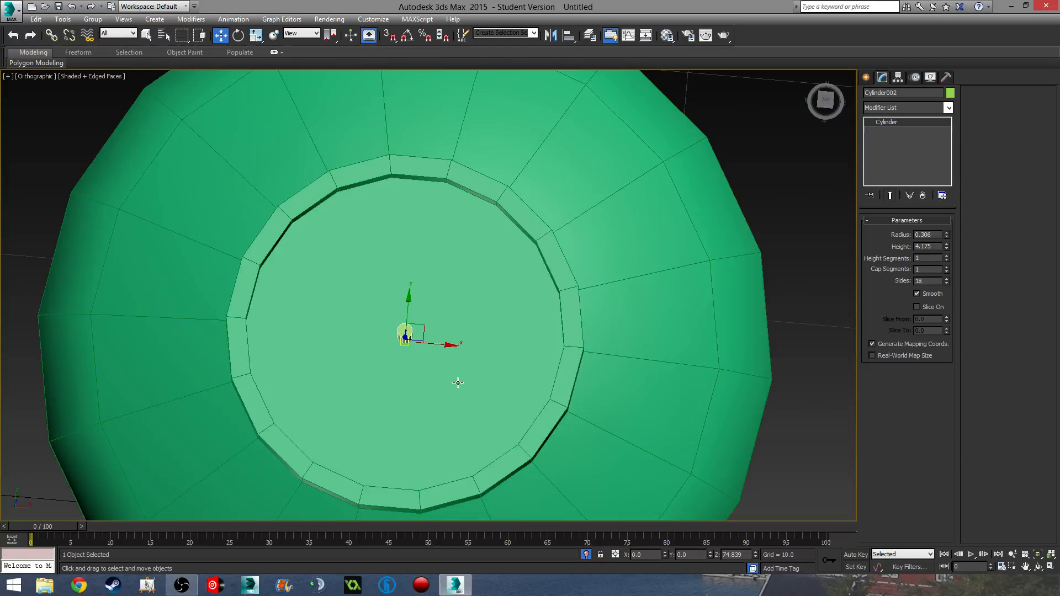
key("t")
scroll(457, 381, "up", 10)
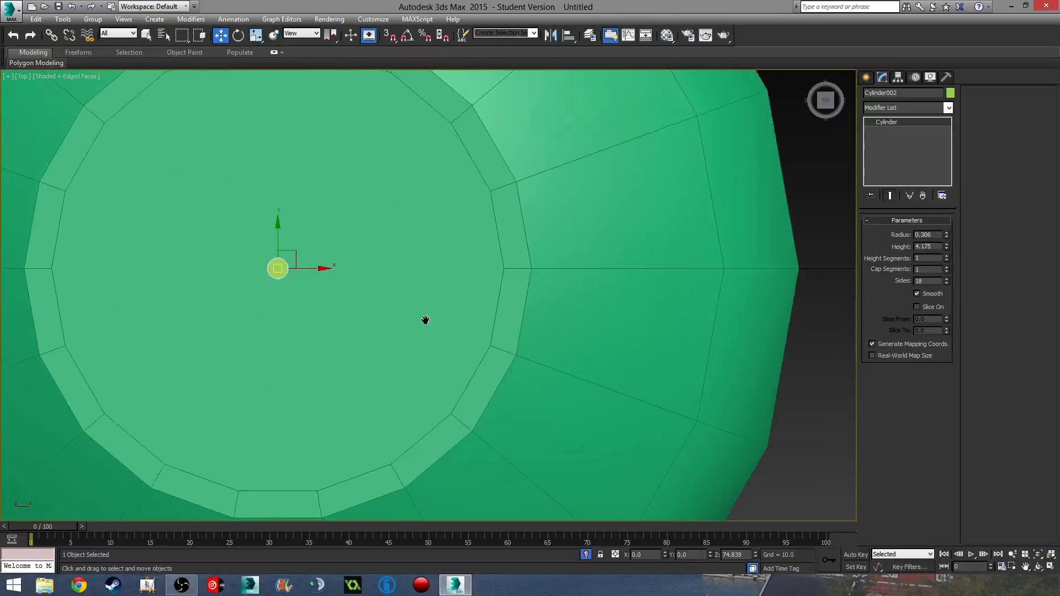
- Move the thin cylinder to about X -5.9 and clone copies rightward along X into a row
mouse_move(413, 296)
left_mouse_down()
mouse_move(208, 296)
mouse_move(260, 310)
left_mouse_up()
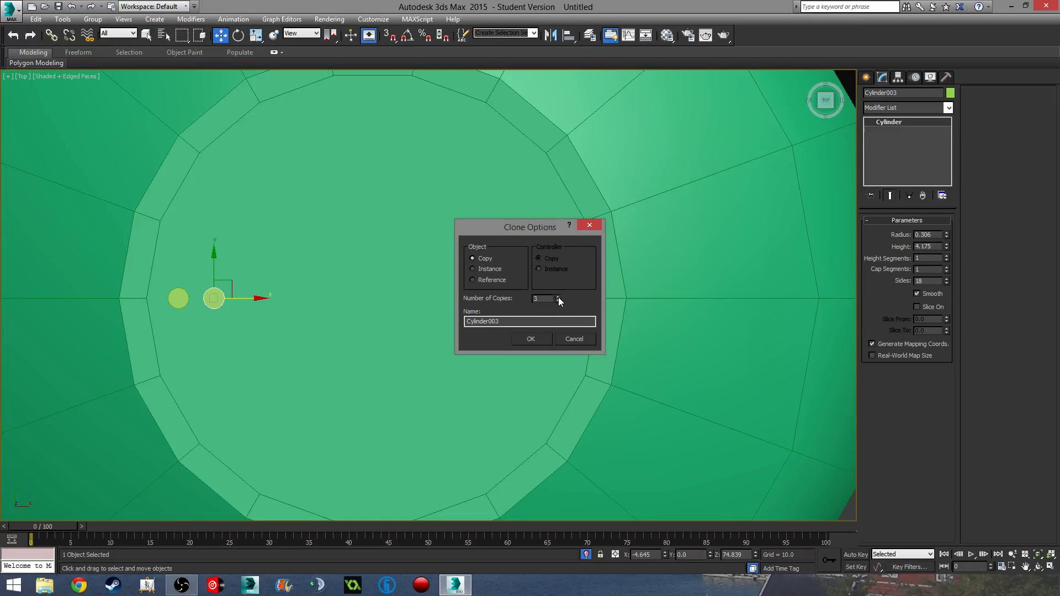
left_click(530, 339)
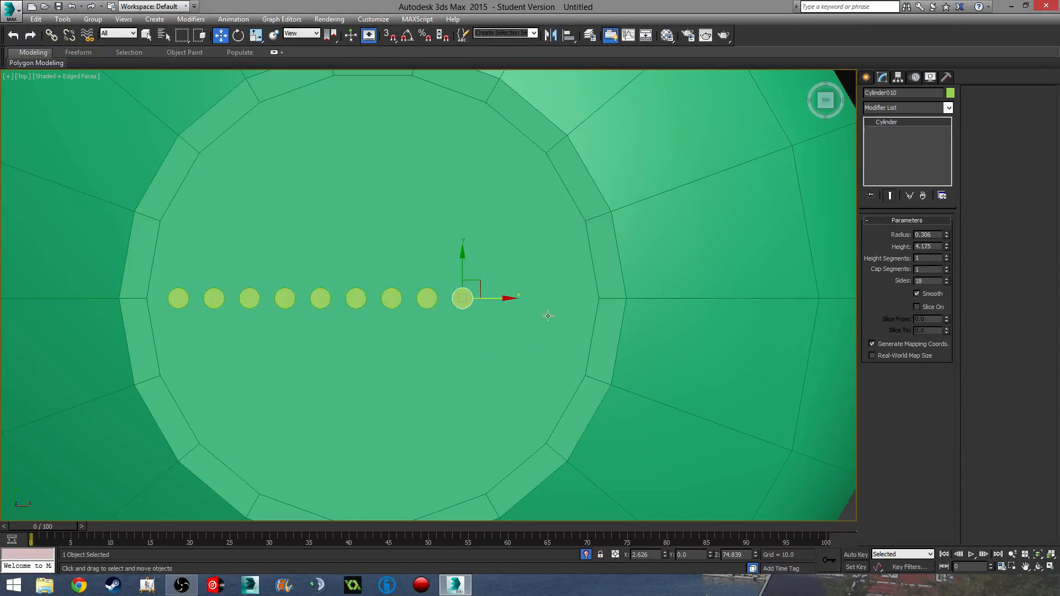
left_click_drag(502, 300, 529, 305, "shift")
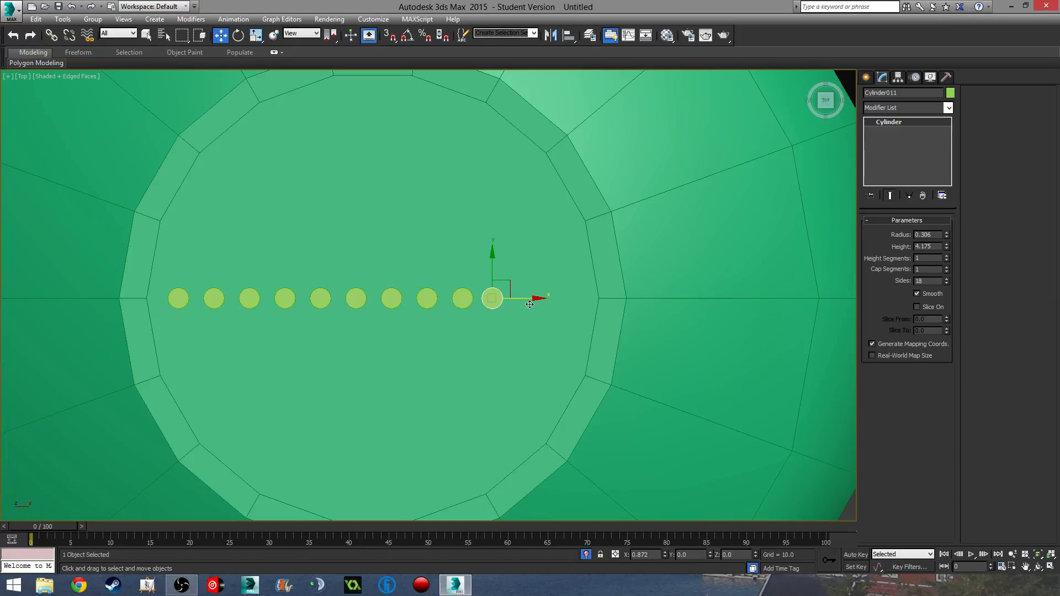
left_click_drag(529, 305, 596, 305, "shift")
left_click(534, 340)
left_click(545, 337)
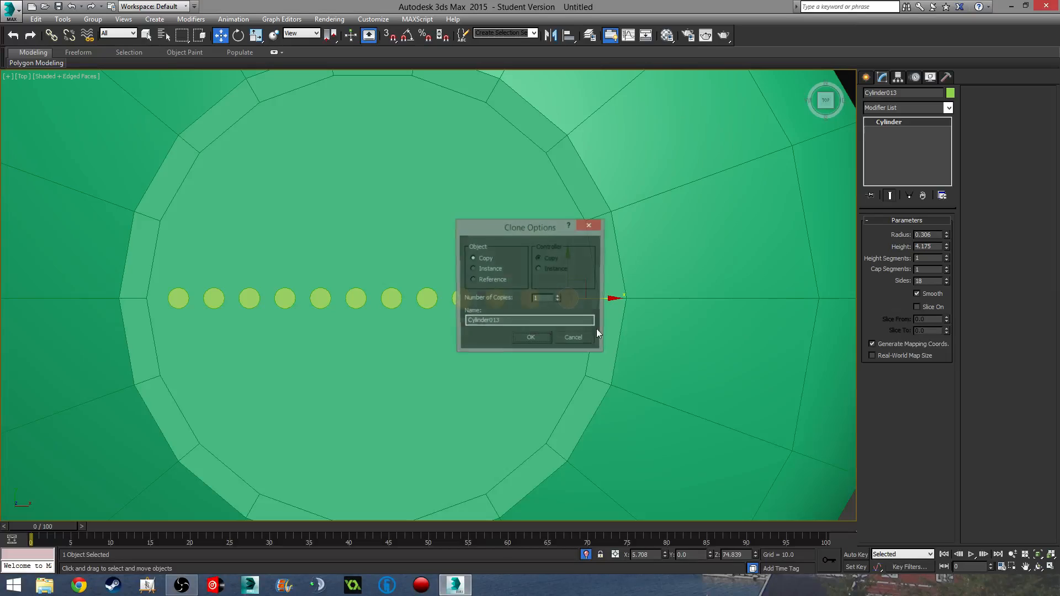
left_click(529, 337)
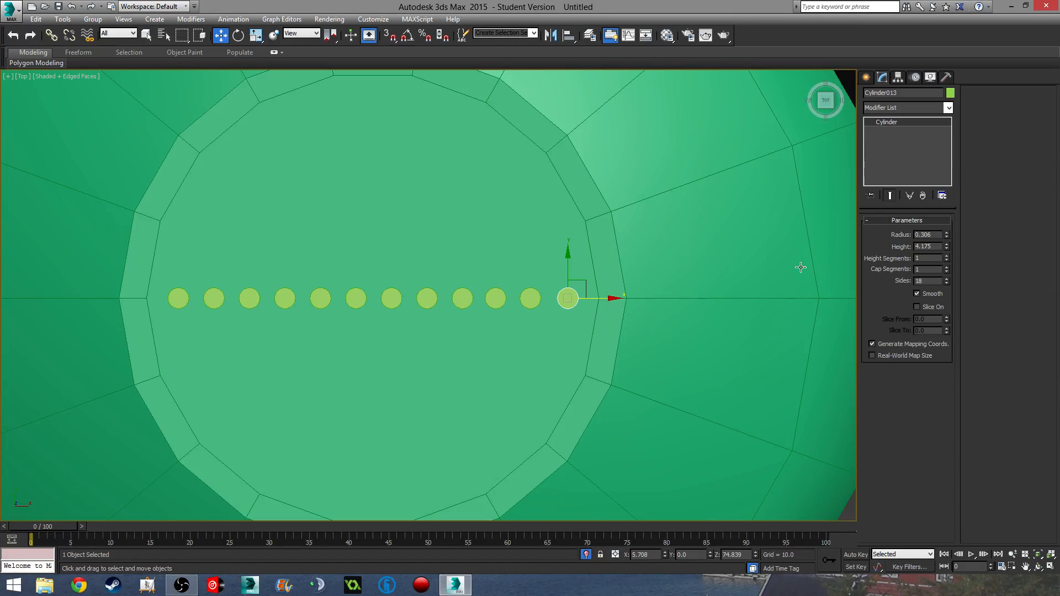
- Switch to wireframe and undo the cloned copies, leaving only Cylinder002
right_click(890, 124)
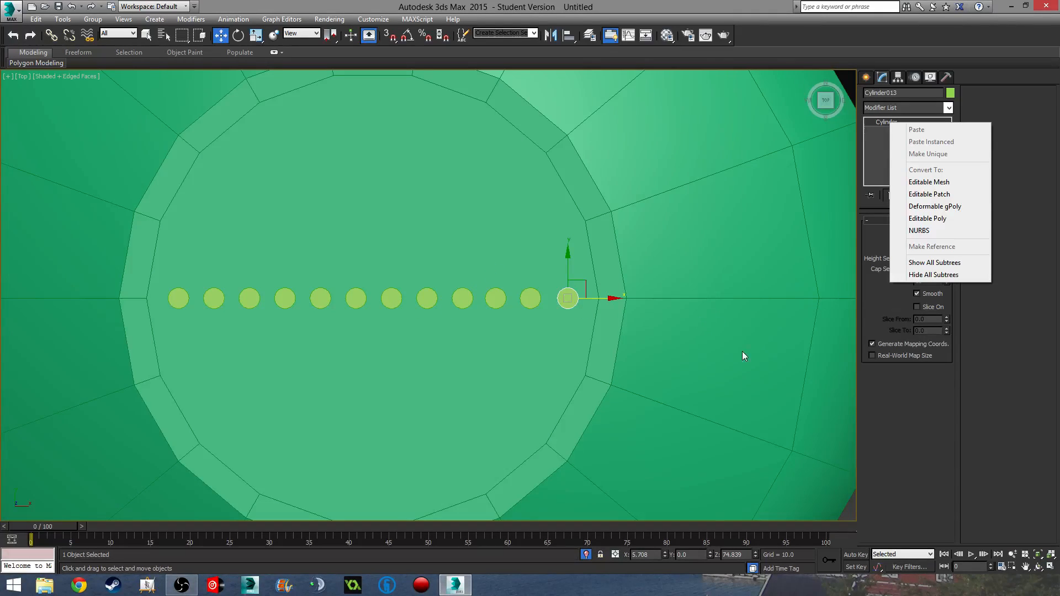
left_click(1028, 282)
mouse_move(592, 322)
middle_mouse_down()
mouse_move(620, 279)
mouse_move(707, 331)
mouse_move(688, 329)
middle_mouse_up()
key("F3")
scroll(526, 329, "up", 3)
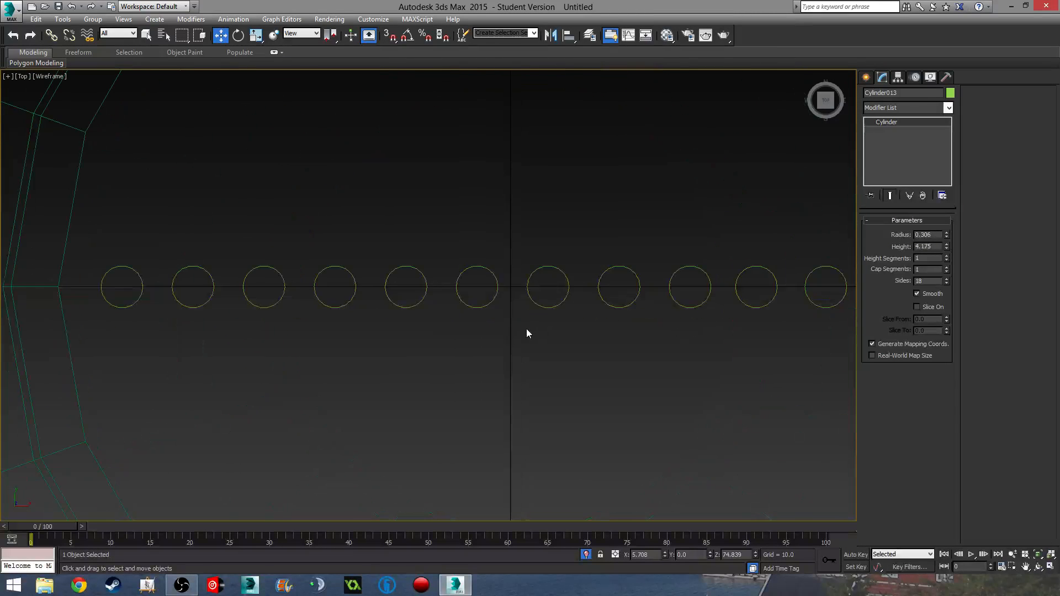
middle_click_drag(527, 333, 523, 329)
key("ctrl+z")
key("ctrl+z")
key("ctrl+z")
key("ctrl+z")
key("ctrl+z")
key("ctrl+z")
key("ctrl+z")
key("ctrl+z")
key("ctrl+z")
key("ctrl+z")
key("ctrl+z")
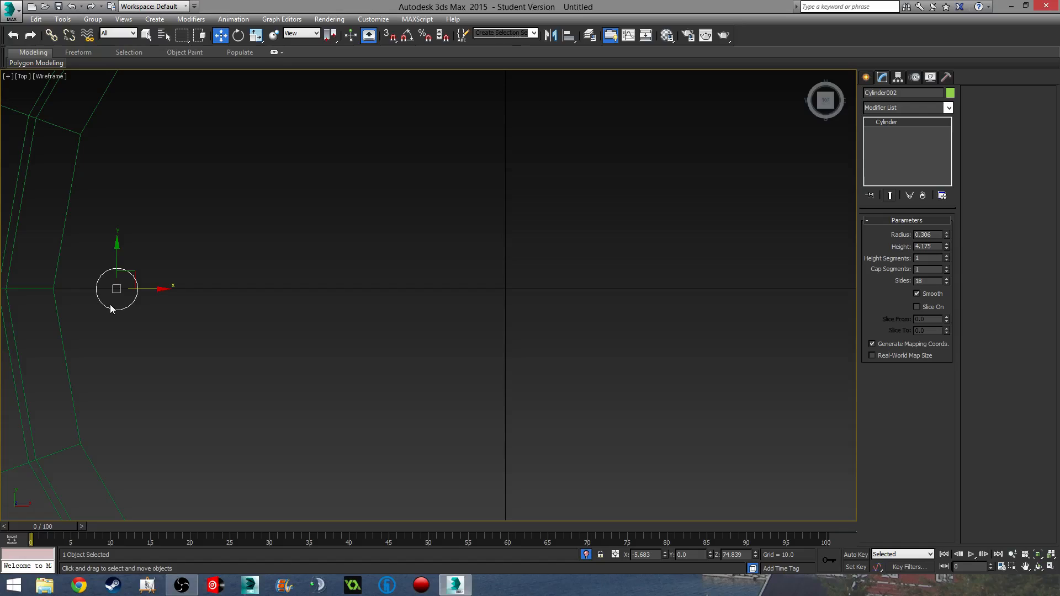
left_click(657, 554)
- Set the cylinder's X position to 0 to centre it
type("0")
key("Return")
middle_click_drag(467, 379, 442, 385)
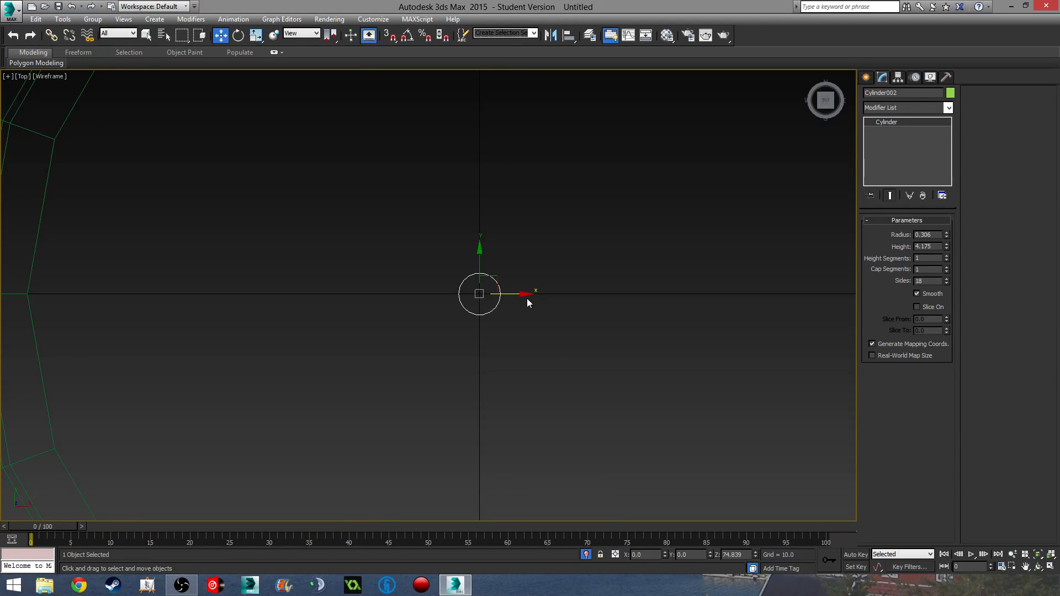
- Clone six copies of the cylinder leftward along X in an evenly spaced row
left_click_drag(518, 293, 454, 293, "shift")
left_click(558, 296)
left_click(559, 296)
left_click(558, 296)
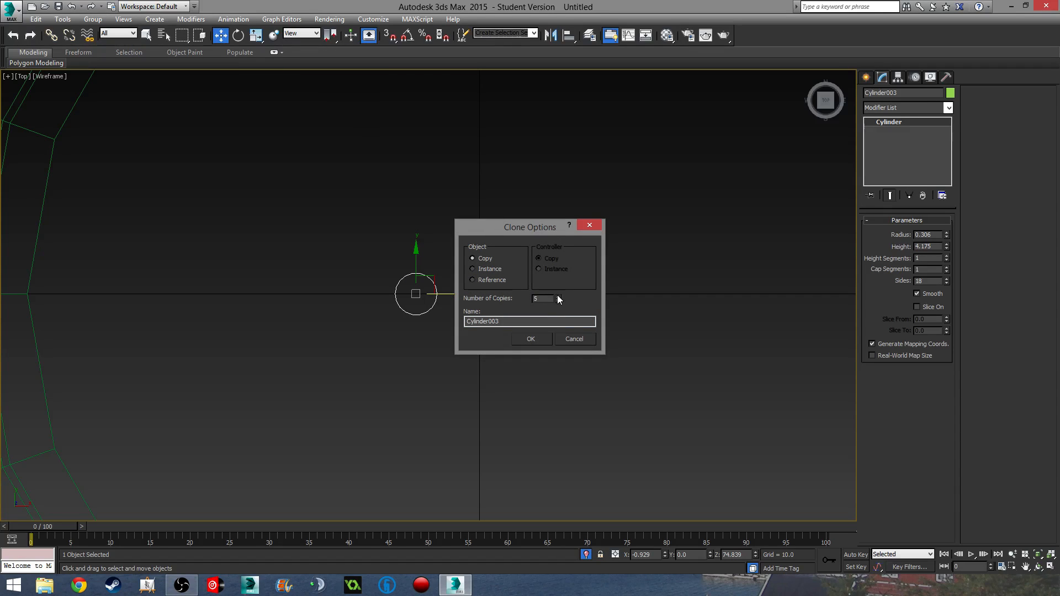
left_click(558, 296)
left_click(533, 338)
middle_click_drag(527, 368, 503, 352)
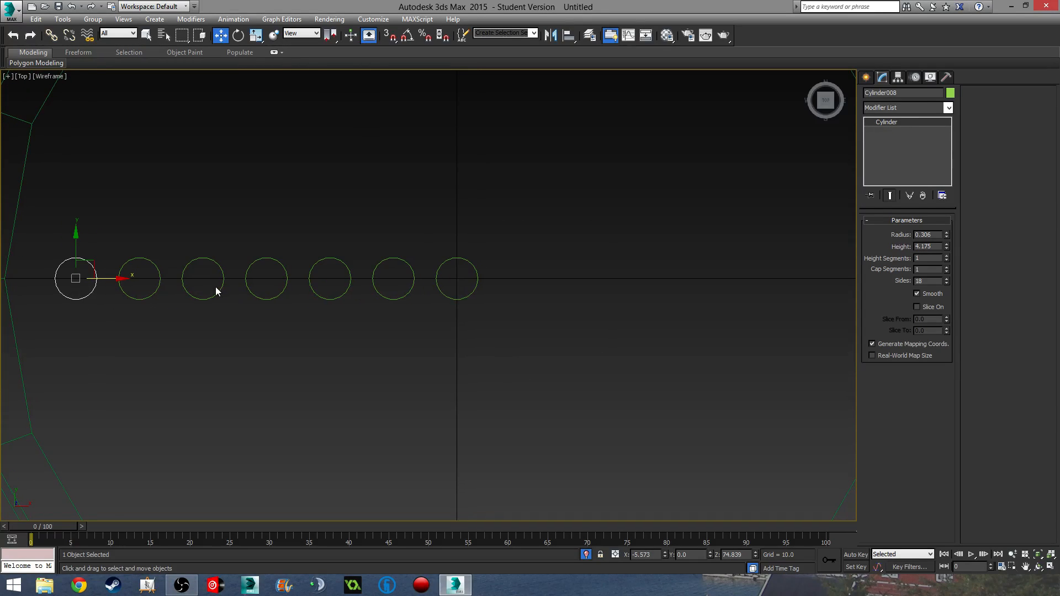
mouse_move(529, 287)
middle_mouse_down()
mouse_move(514, 286)
mouse_move(575, 288)
mouse_move(545, 284)
middle_mouse_up()
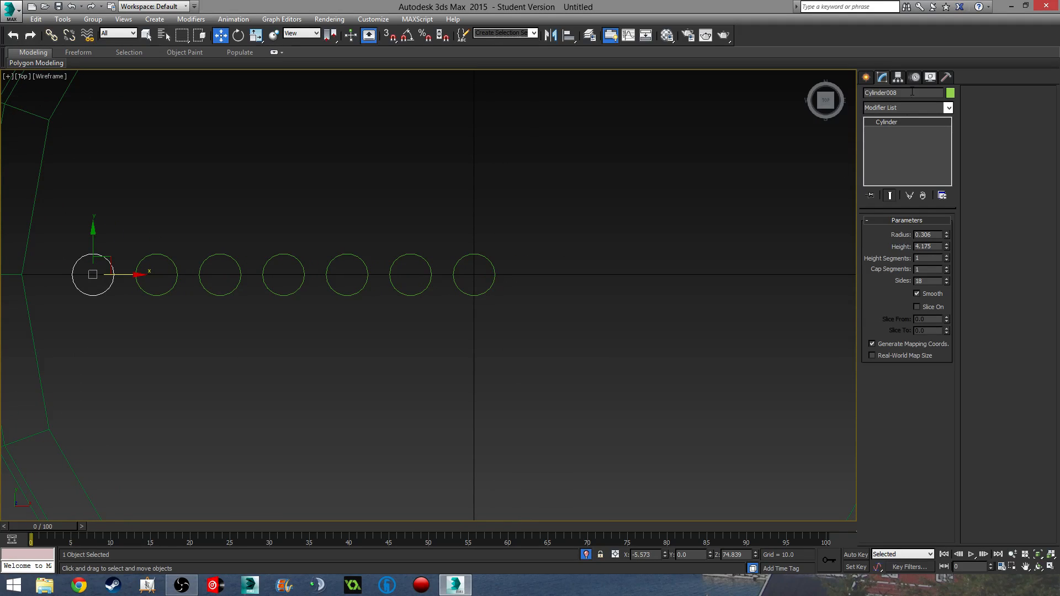
- Convert the copied cylinder to Editable Poly and attach the other five circles to it
right_click(893, 121)
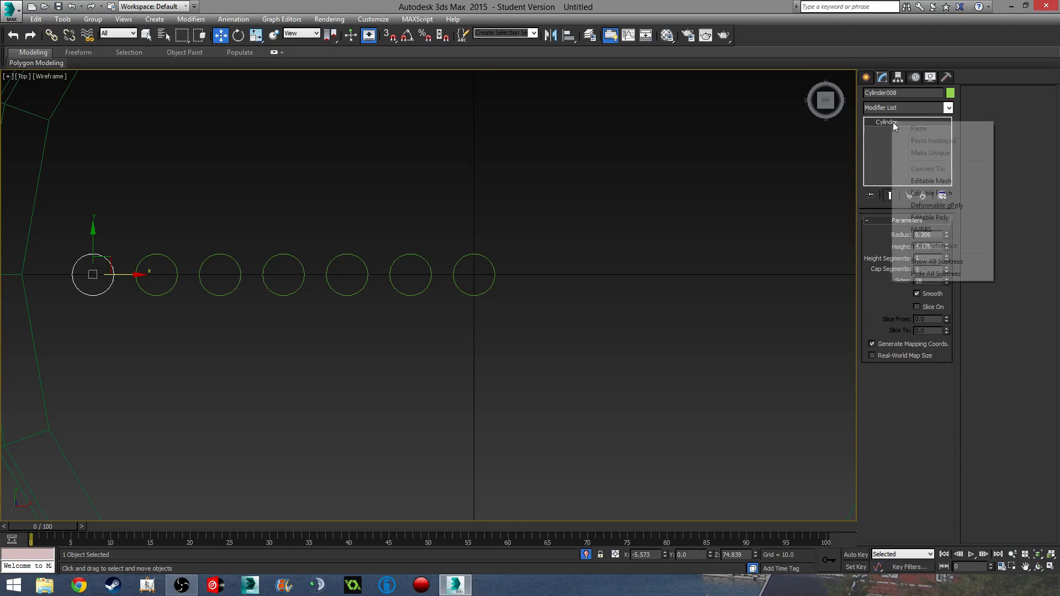
left_click(937, 215)
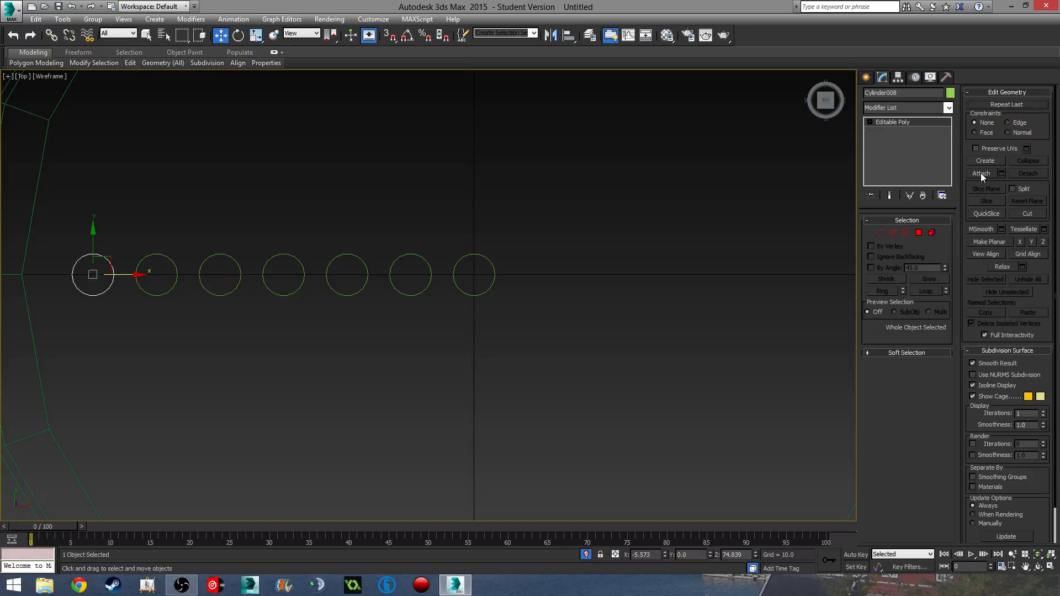
left_click(981, 174)
left_click(430, 278)
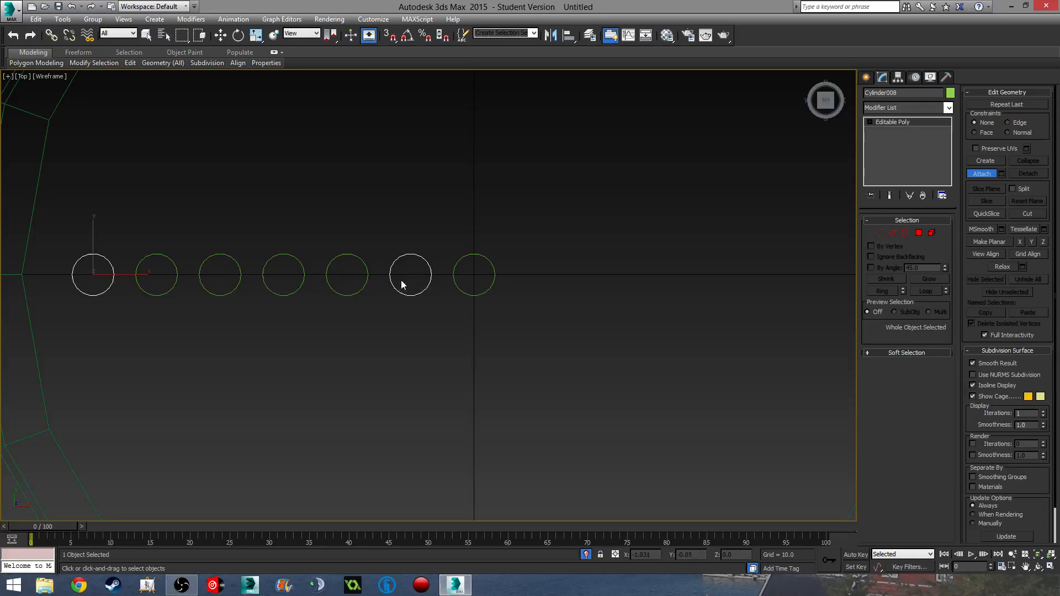
left_click(364, 284)
left_click(298, 285)
left_click(233, 291)
left_click(159, 296)
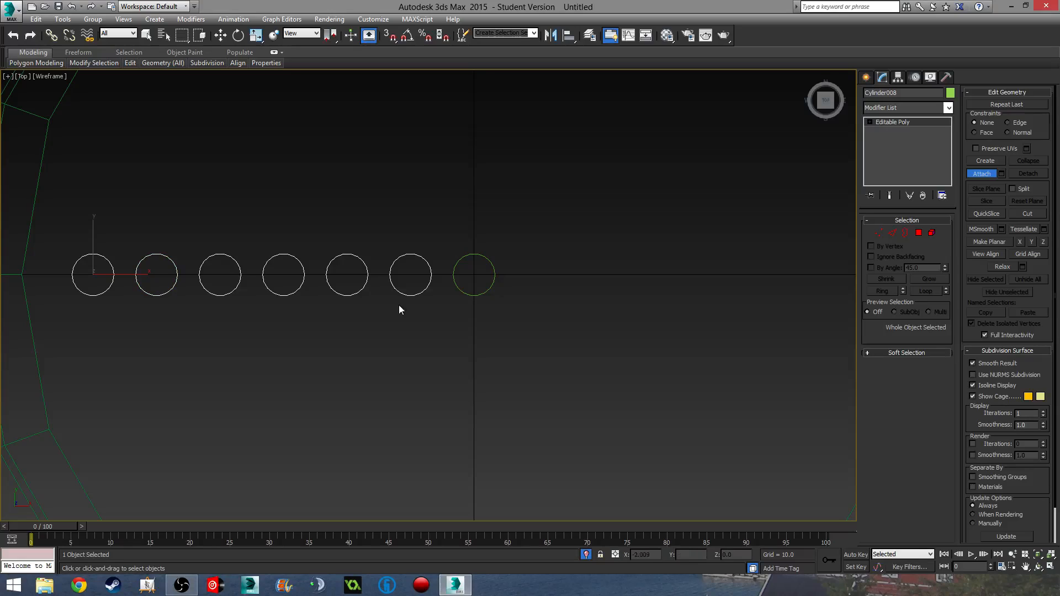
key("w")
- Centre the pivot on the combined object, then place it at X 0, Y 0, Z 0
left_click(898, 77)
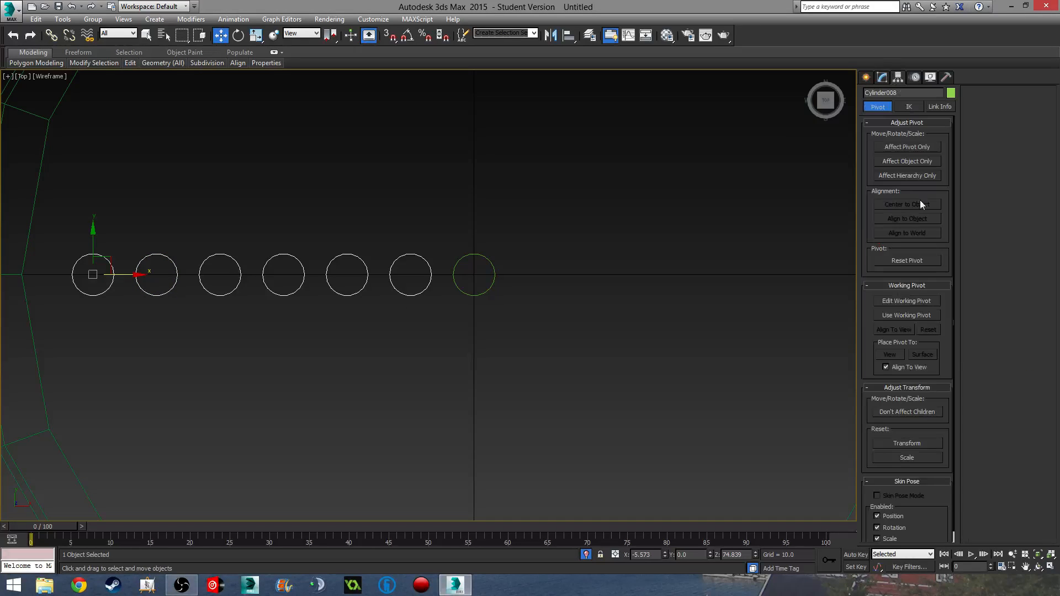
left_click(915, 146)
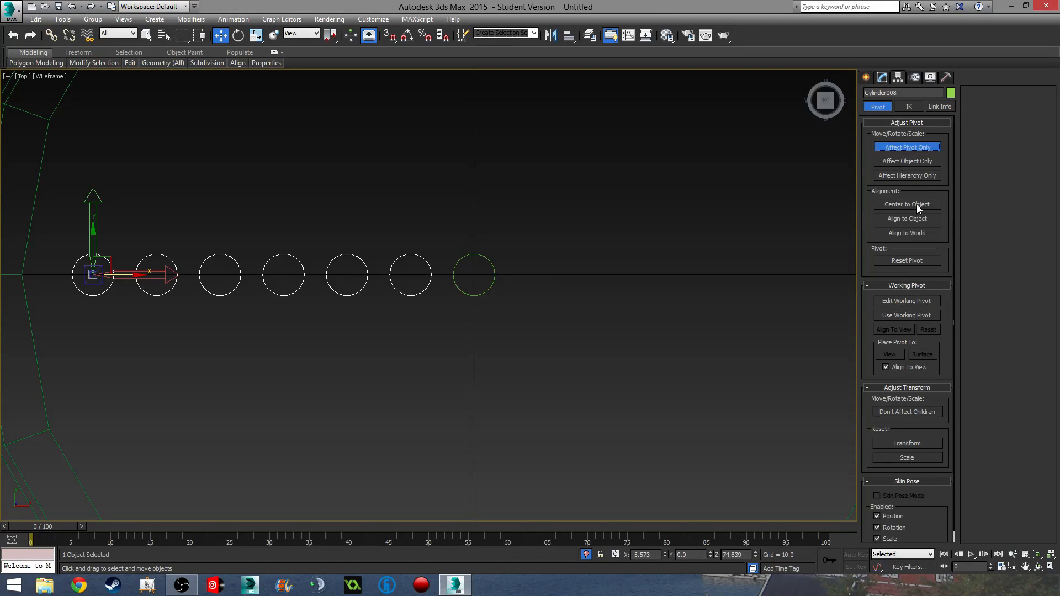
left_click(916, 204)
double_click(645, 555)
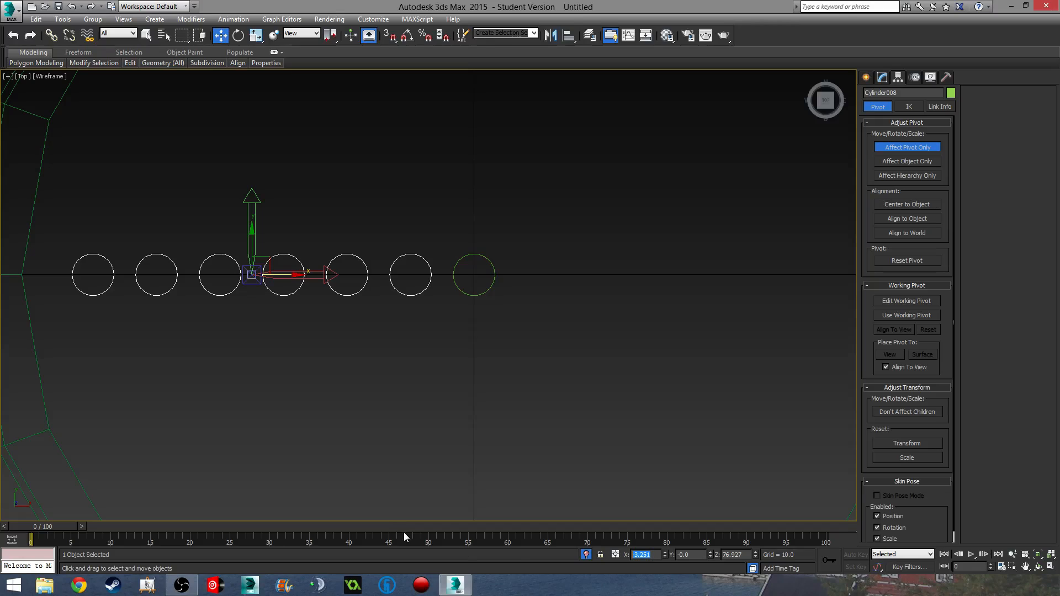
type("0")
key("Tab")
type("0")
key("Tab")
type("0")
key("Tab")
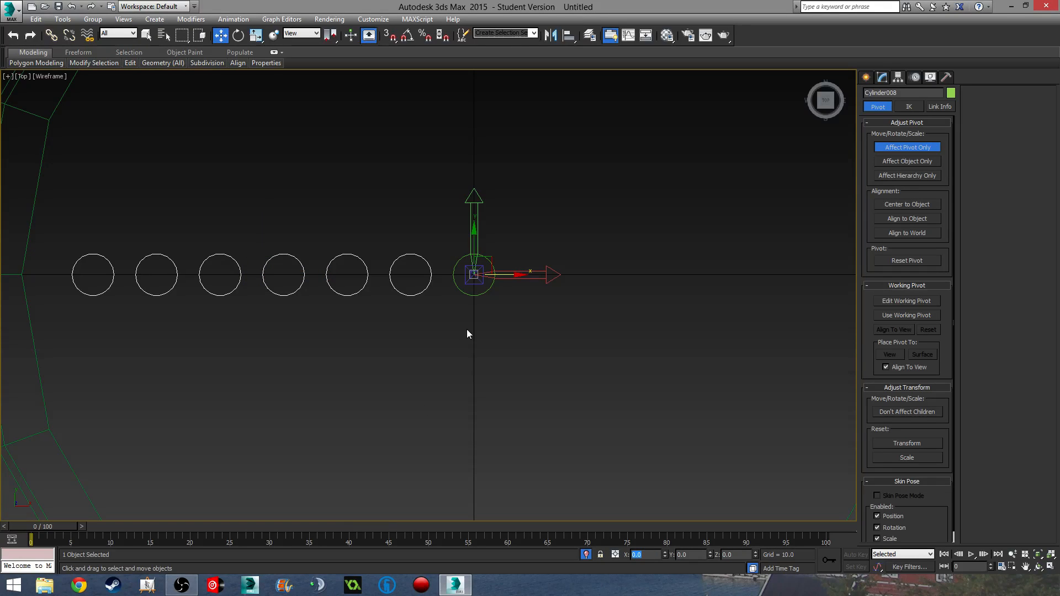
left_click(883, 78)
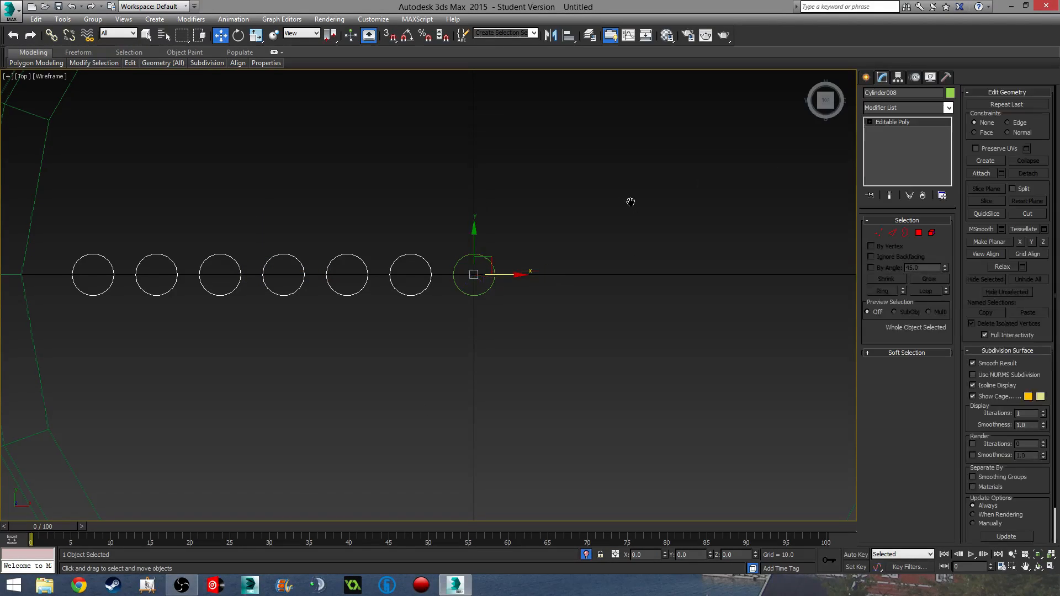
scroll(628, 205, "down", 4)
scroll(612, 228, "up", 3)
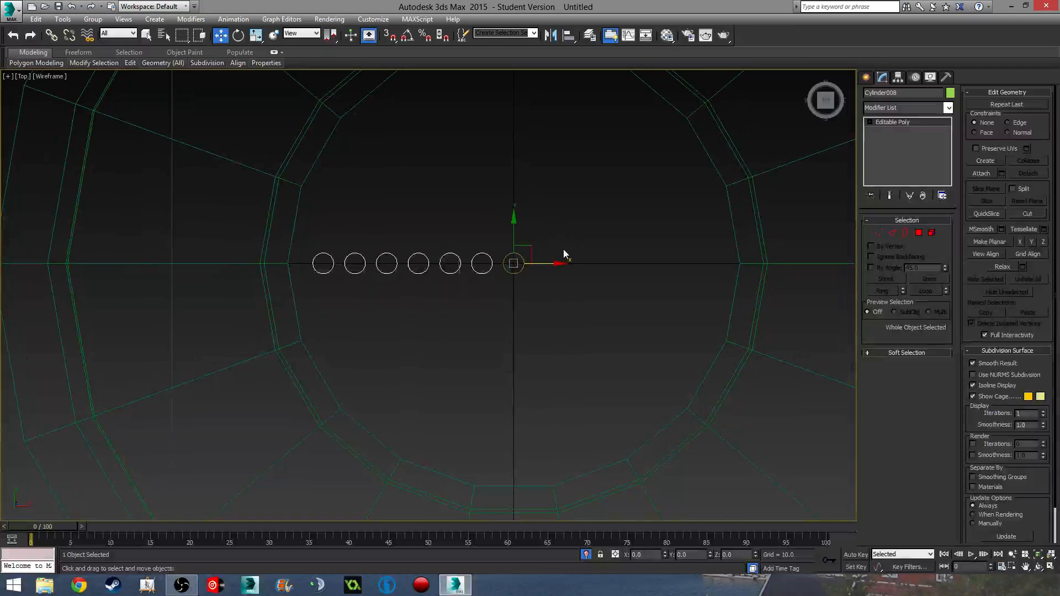
- Enable angle and percent snaps, try a rotated copy at -55°, then undo it
key("e")
left_click(407, 34)
left_click(425, 34)
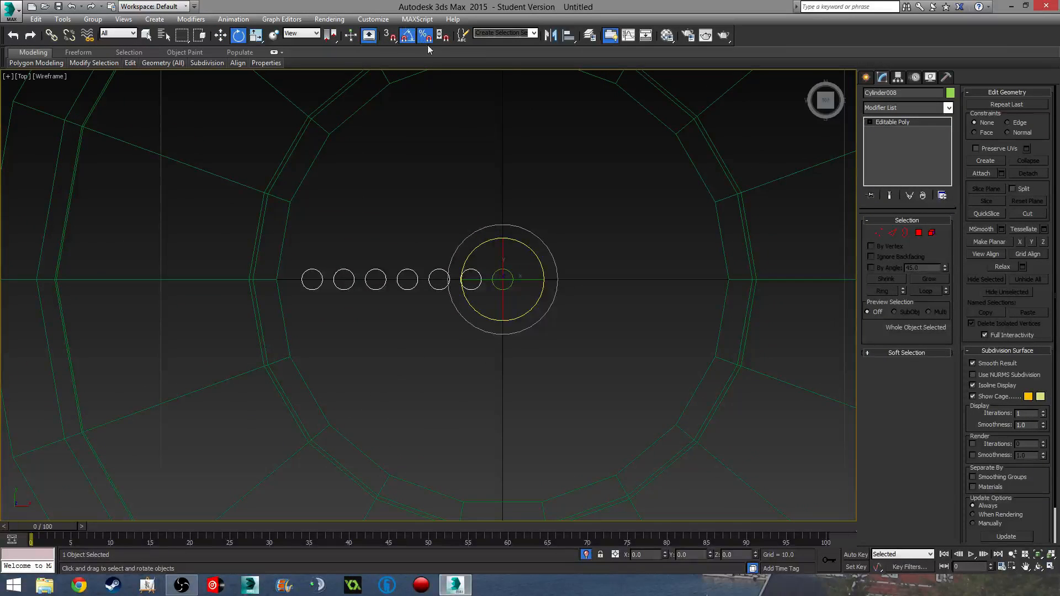
left_click_drag(524, 247, 558, 249, "shift")
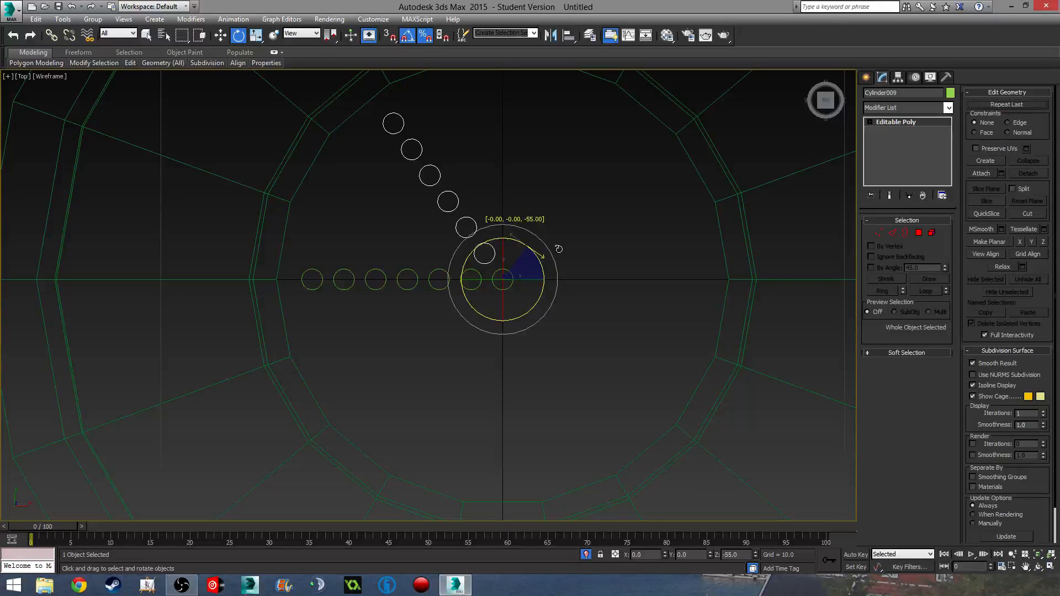
left_click_drag(559, 249, 559, 249, "shift")
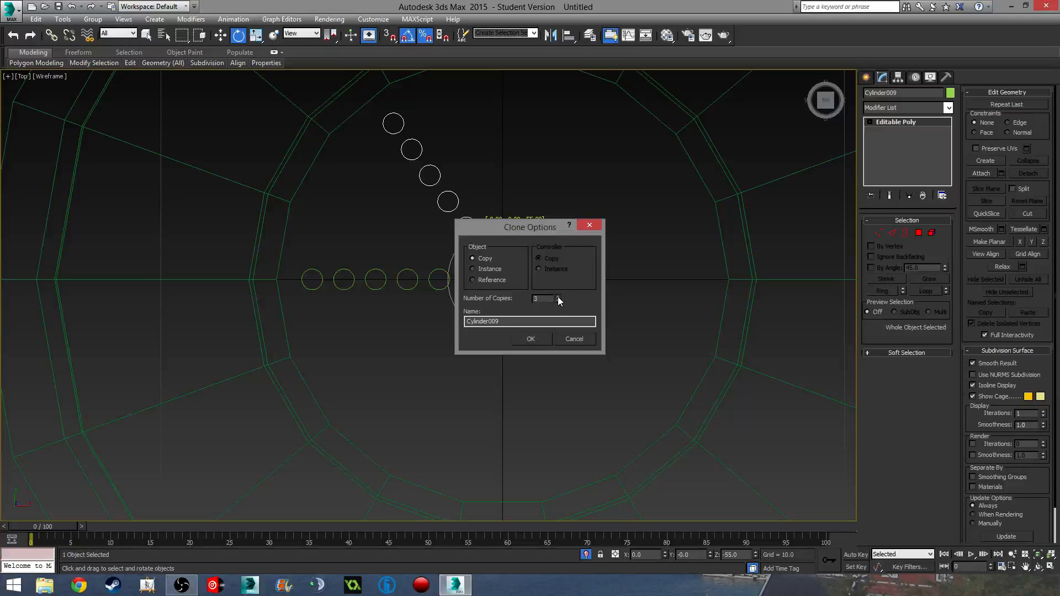
left_click(544, 342)
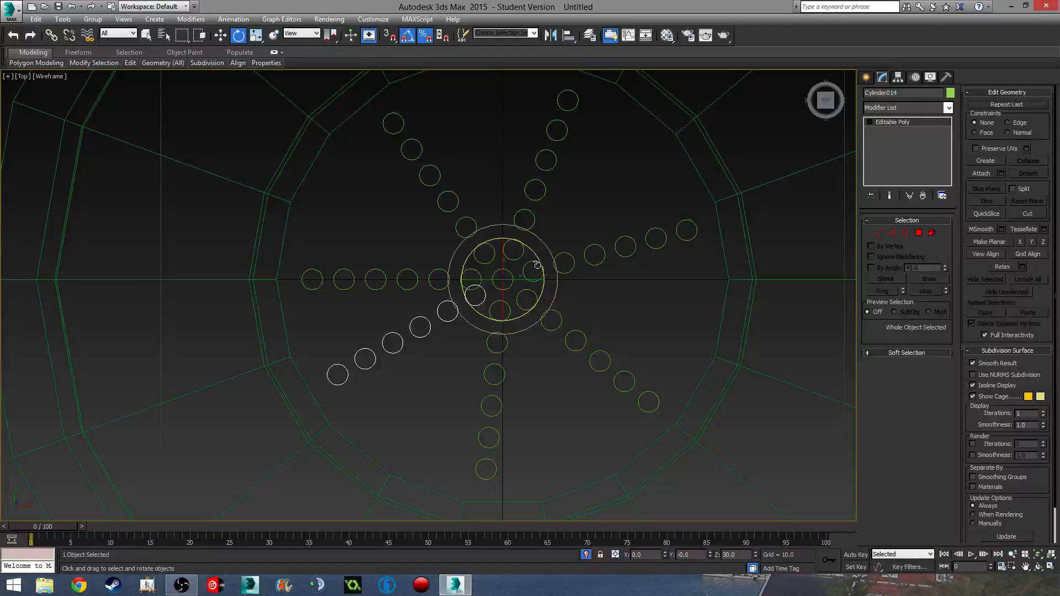
key("ctrl+z")
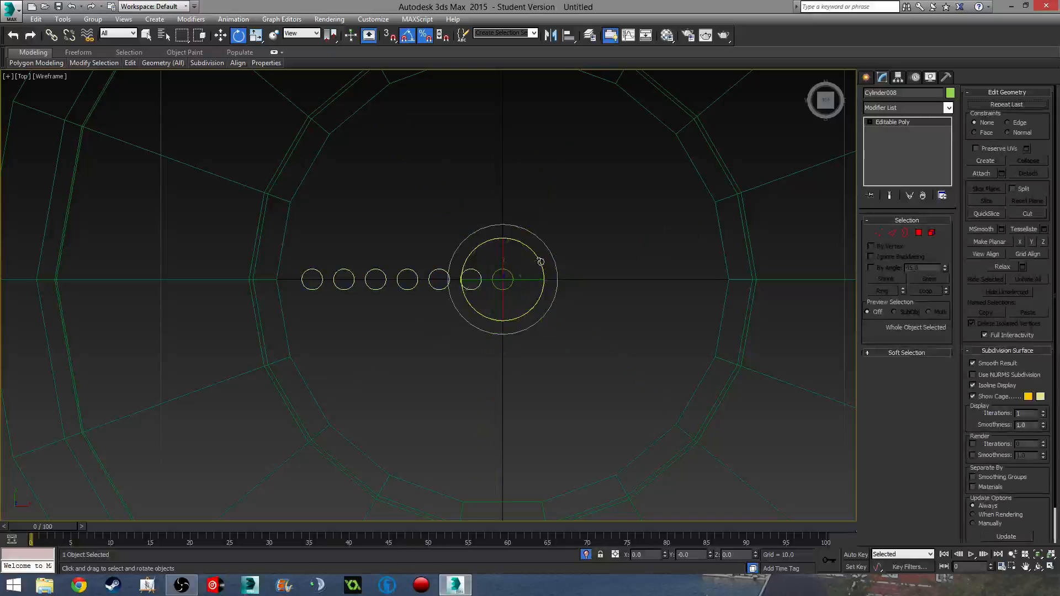
- Shift-rotate copies of the cylinder row in 45° steps (-90°, -45°, 135°) around the centre
left_click_drag(538, 260, 595, 274, "shift")
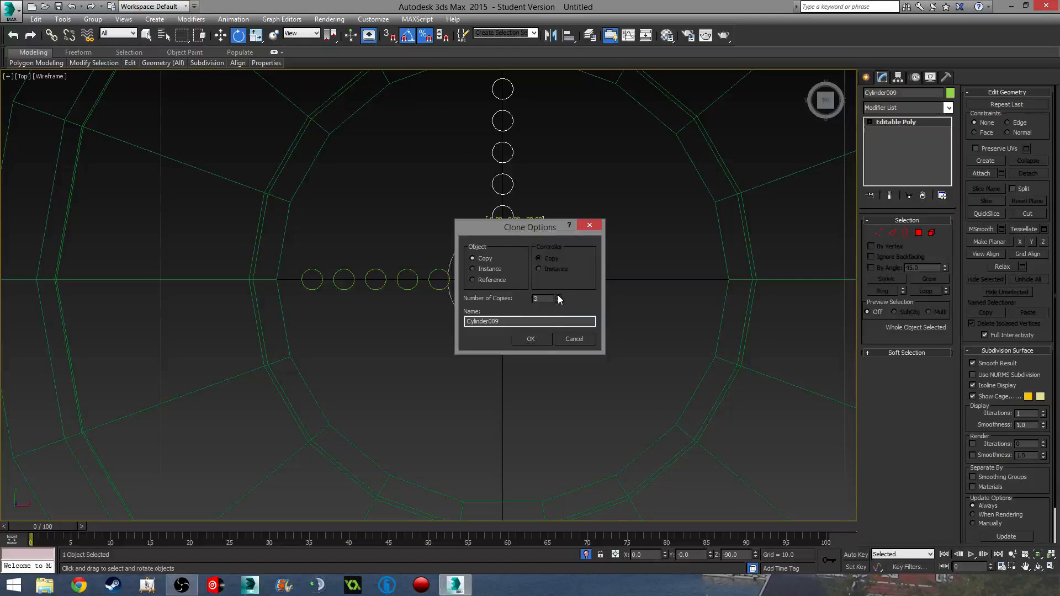
left_click(546, 337)
middle_click_drag(573, 320, 563, 343)
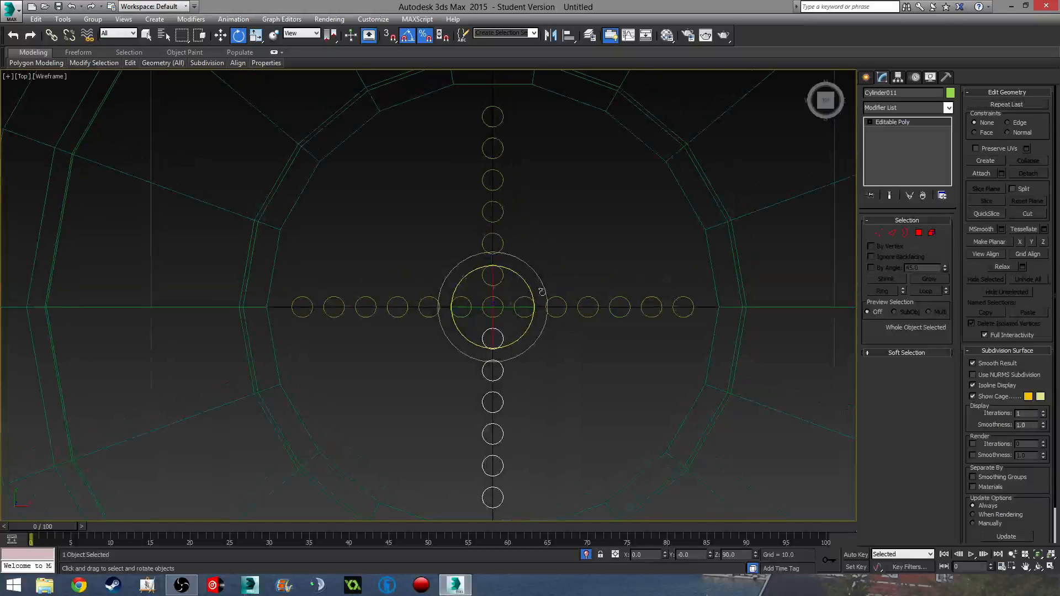
left_click_drag(523, 285, 574, 315, "shift")
left_click(535, 339)
left_click(531, 340)
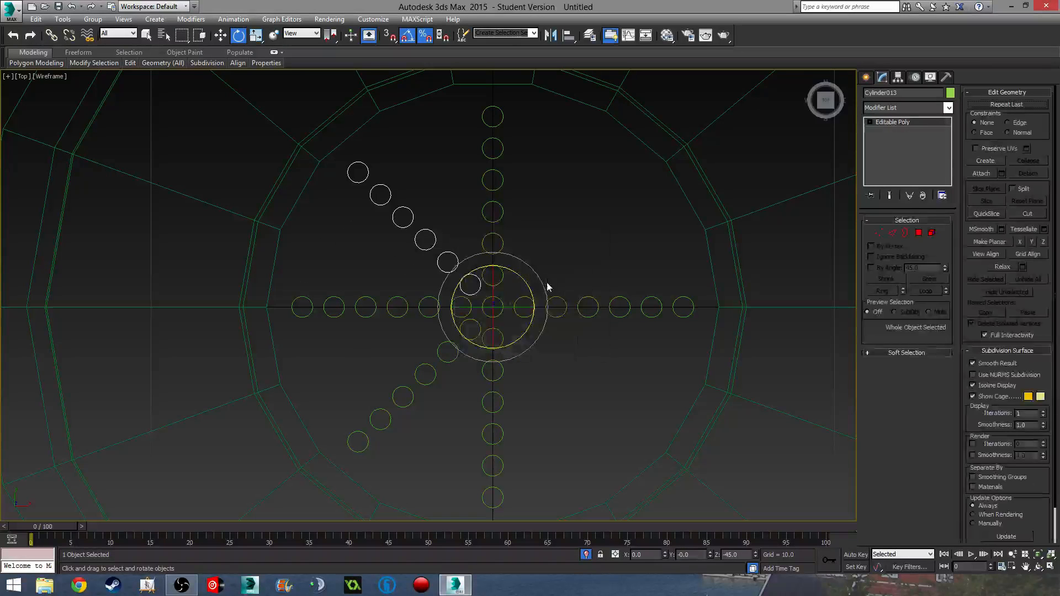
mouse_move(525, 281)
left_mouse_down("shift")
mouse_move(611, 283)
mouse_move(601, 260)
left_mouse_up("shift")
left_click(532, 340)
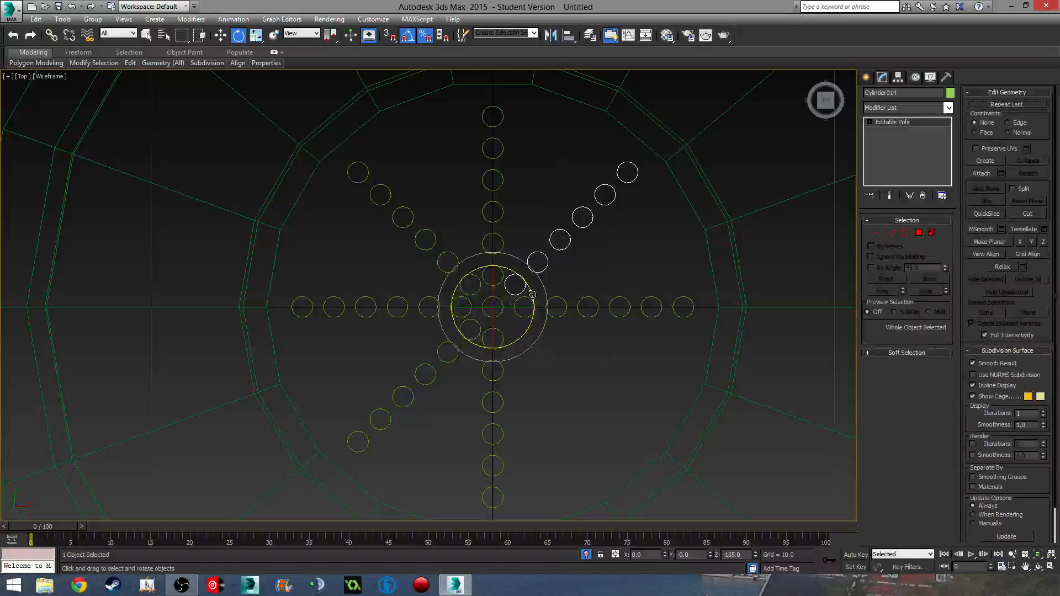
mouse_move(531, 264)
left_mouse_down("shift")
mouse_move(544, 310)
mouse_move(569, 339)
left_mouse_up("shift")
left_click(540, 339)
- Return to the Top view and select the upper-left diagonal row of cylinders
scroll(542, 367, "down", 2)
middle_click_drag(543, 367, 527, 308)
mouse_move(547, 342)
middle_mouse_down("alt")
mouse_move(520, 295)
mouse_move(463, 248)
mouse_move(506, 261)
mouse_move(519, 276)
middle_mouse_up("alt")
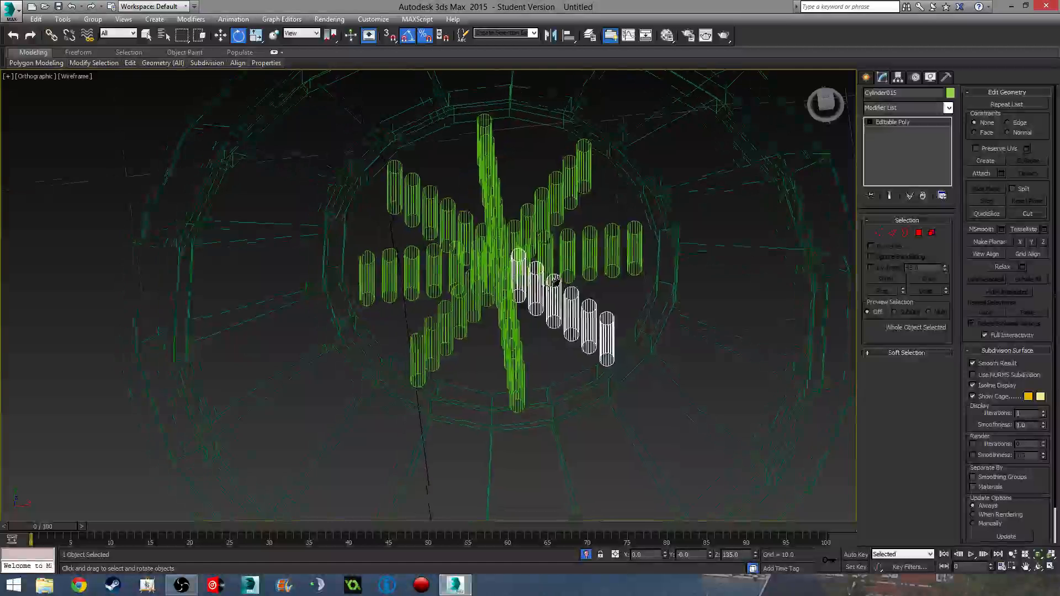
key("t")
scroll(391, 281, "up", 10)
middle_click_drag(450, 285, 502, 225)
middle_click_drag(443, 192, 438, 241)
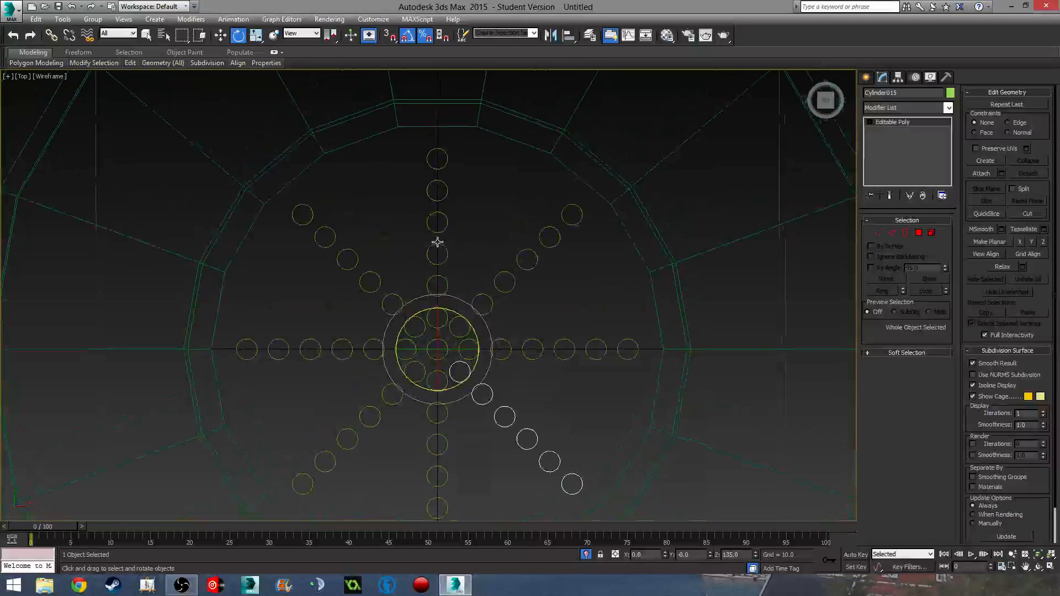
left_click(312, 216)
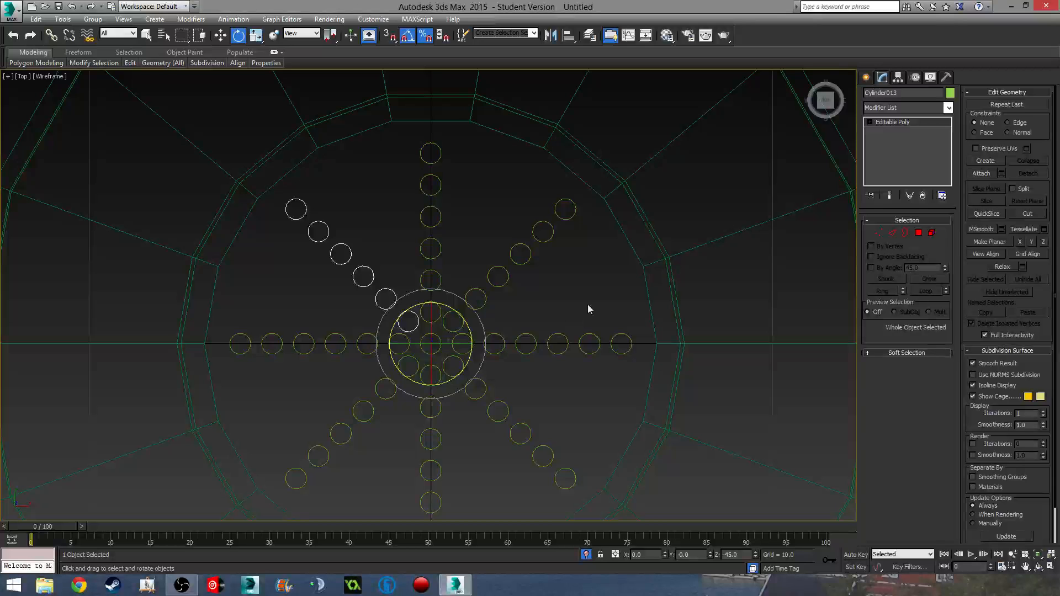
middle_click_drag(588, 304, 540, 227)
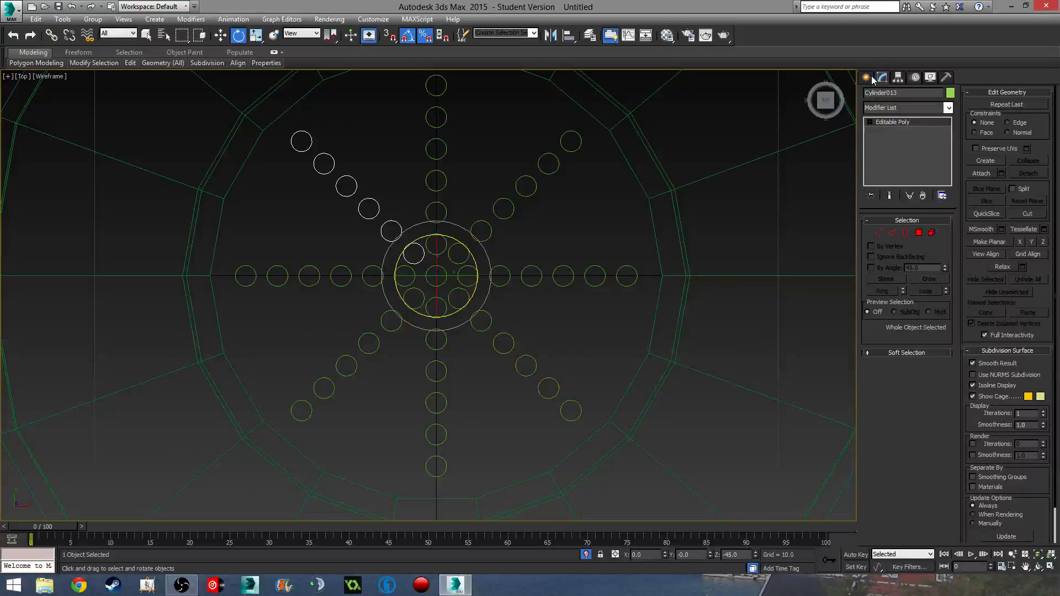
- Attach the seven other cylinder rows to the vertical column, forming one editable poly, Cylinder009
left_click(445, 206)
left_click(974, 176)
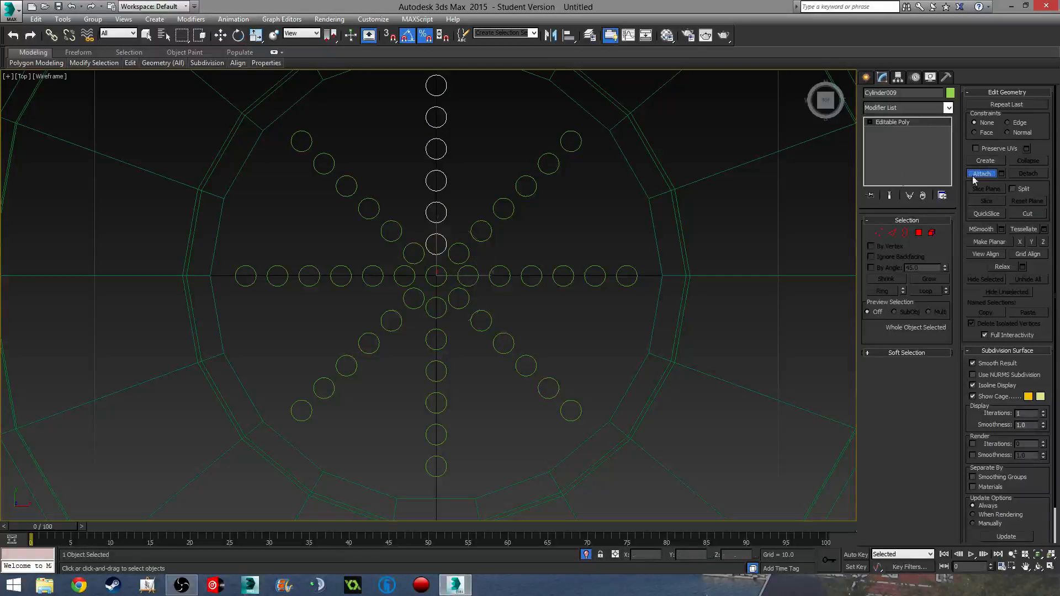
left_click(396, 221)
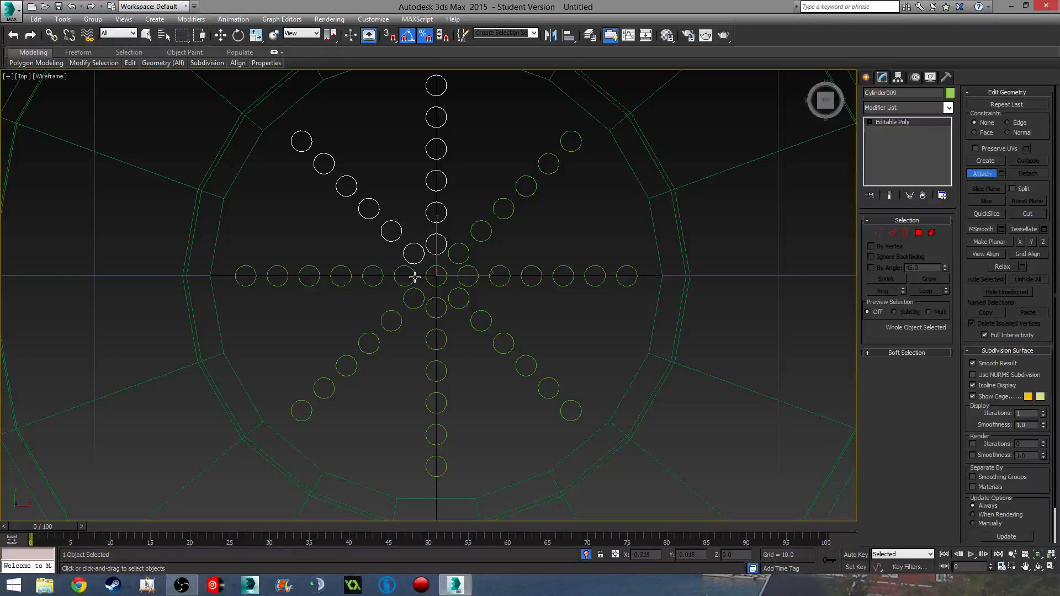
left_click(413, 276)
left_click(421, 295)
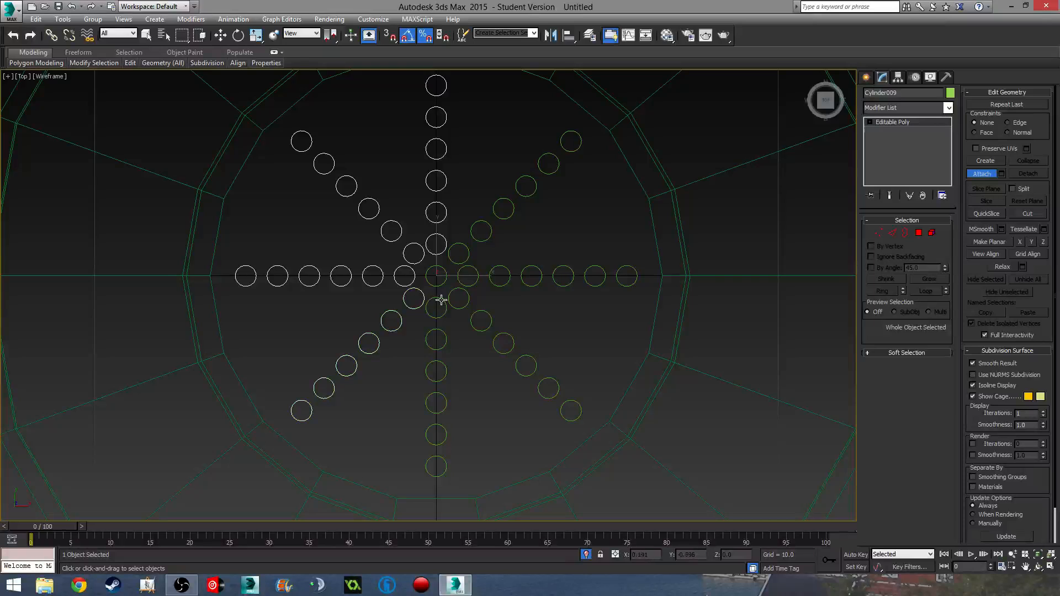
left_click(445, 307)
left_click(466, 303)
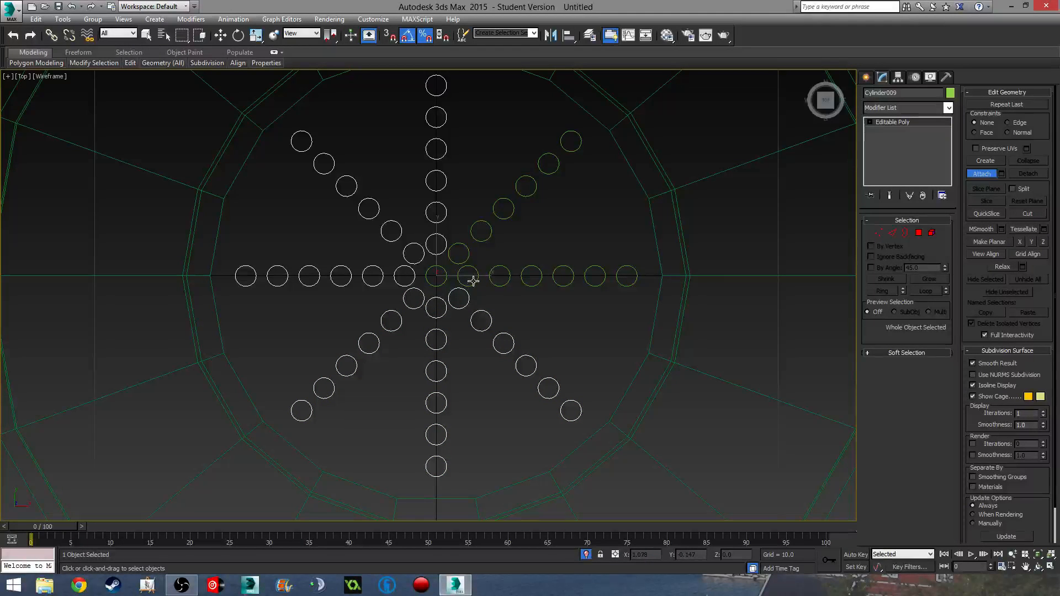
left_click(469, 280)
left_click(464, 254)
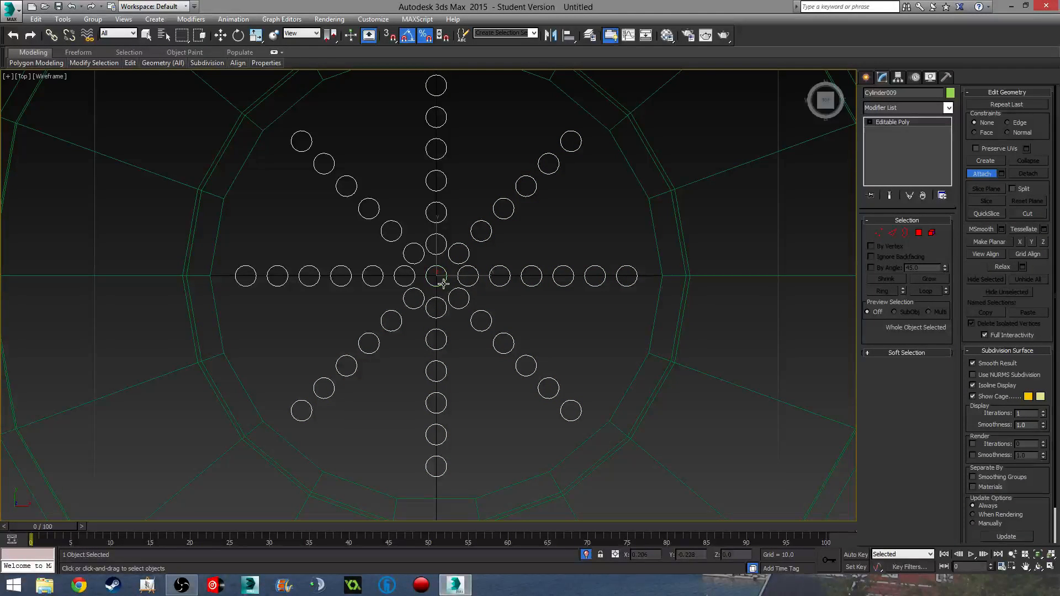
key("w")
scroll(539, 315, "down", 3)
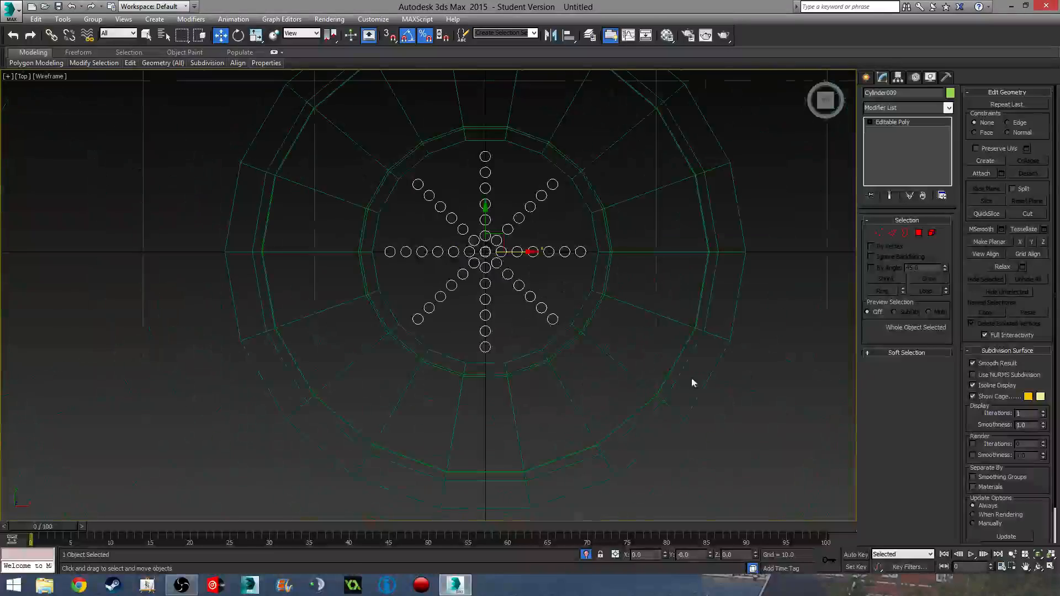
- Select the green lid disc in shaded view and start a ProBoolean compound object on it
left_click(674, 320)
mouse_move(545, 358)
middle_mouse_down("alt")
mouse_move(518, 327)
mouse_move(552, 314)
mouse_move(423, 264)
mouse_move(466, 273)
mouse_move(465, 234)
middle_mouse_up("alt")
key("F3")
scroll(472, 253, "up", 3)
left_click(866, 76)
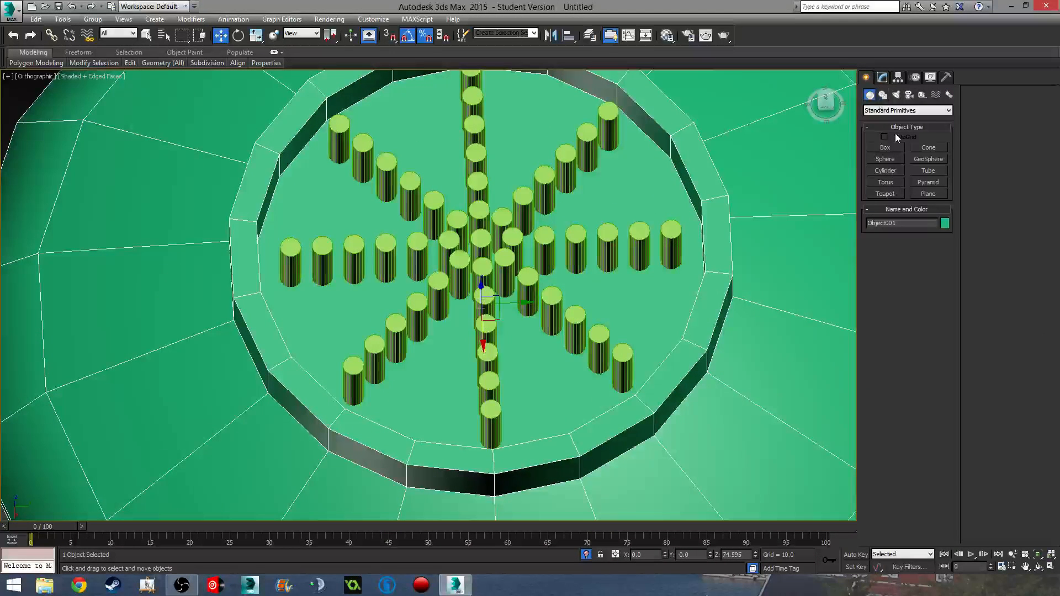
left_click(884, 96)
left_click(870, 95)
left_click(907, 111)
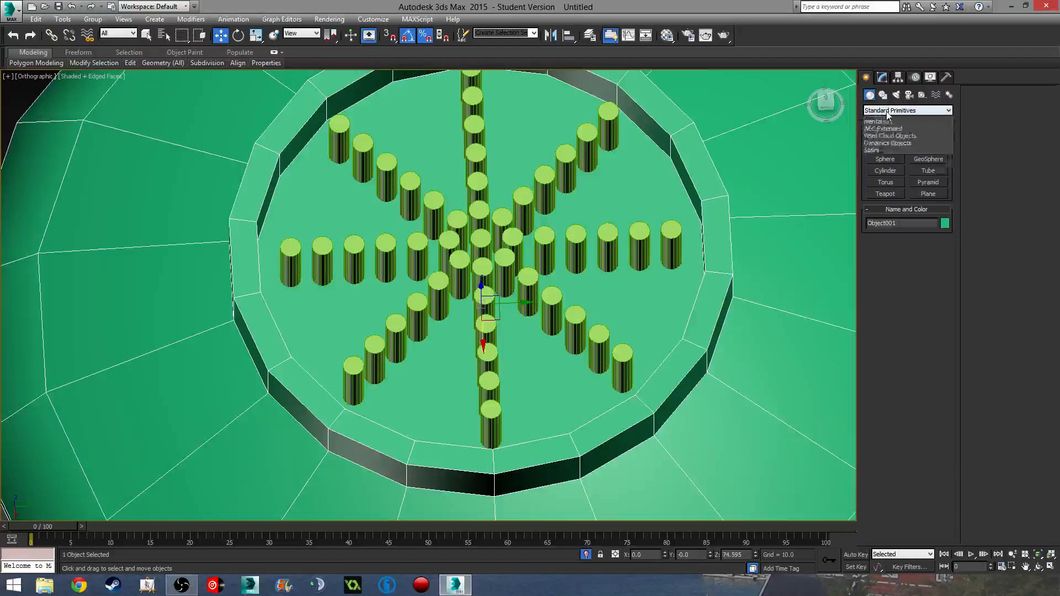
left_click(900, 134)
left_click(889, 206)
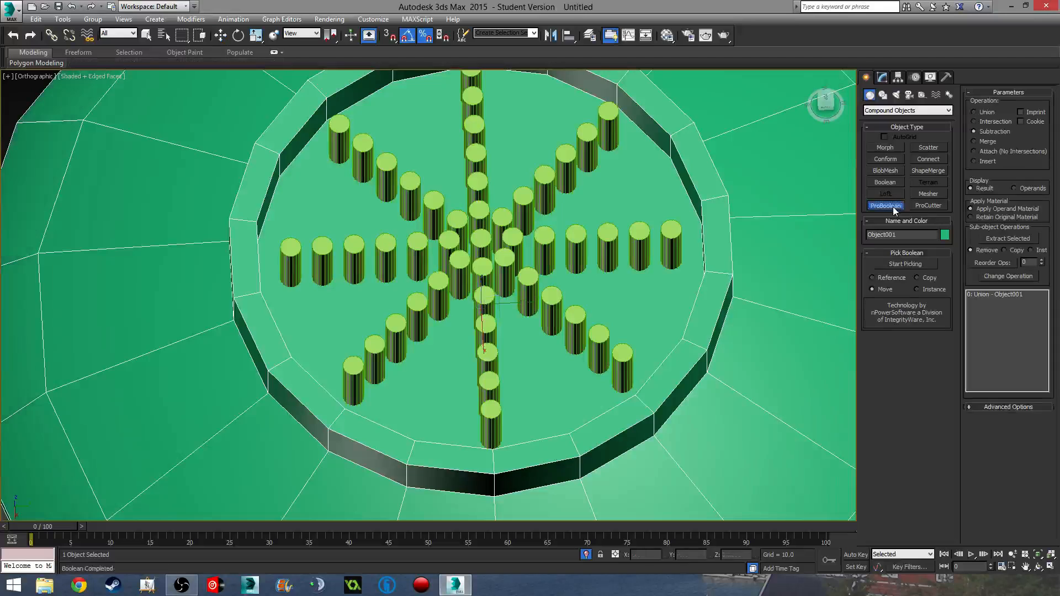
- Pick the cylinder pattern as the subtraction operand to punch the rows of holes
middle_click_drag(732, 306, 676, 270)
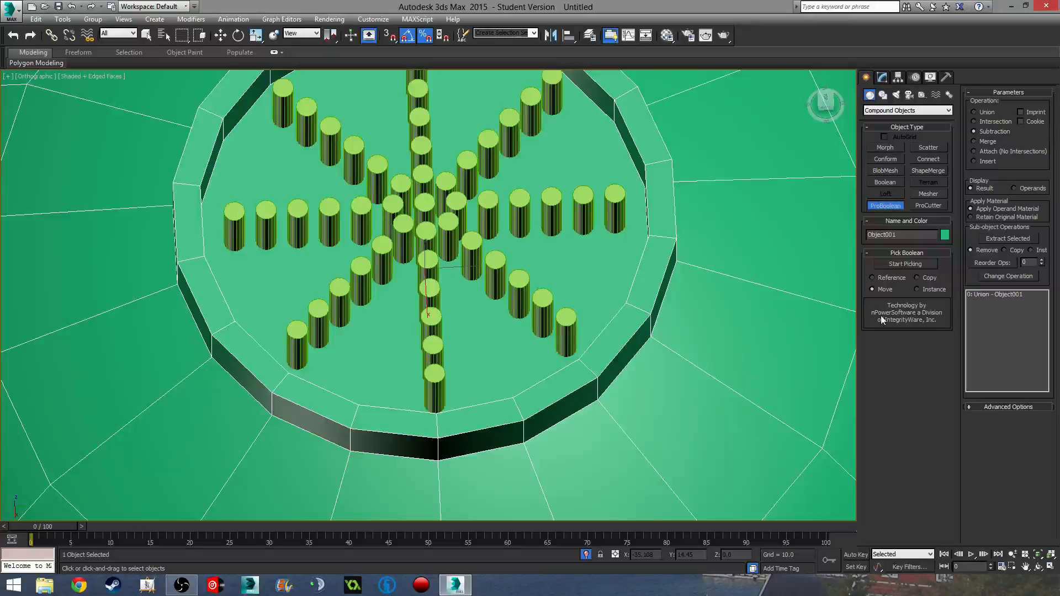
left_click(911, 263)
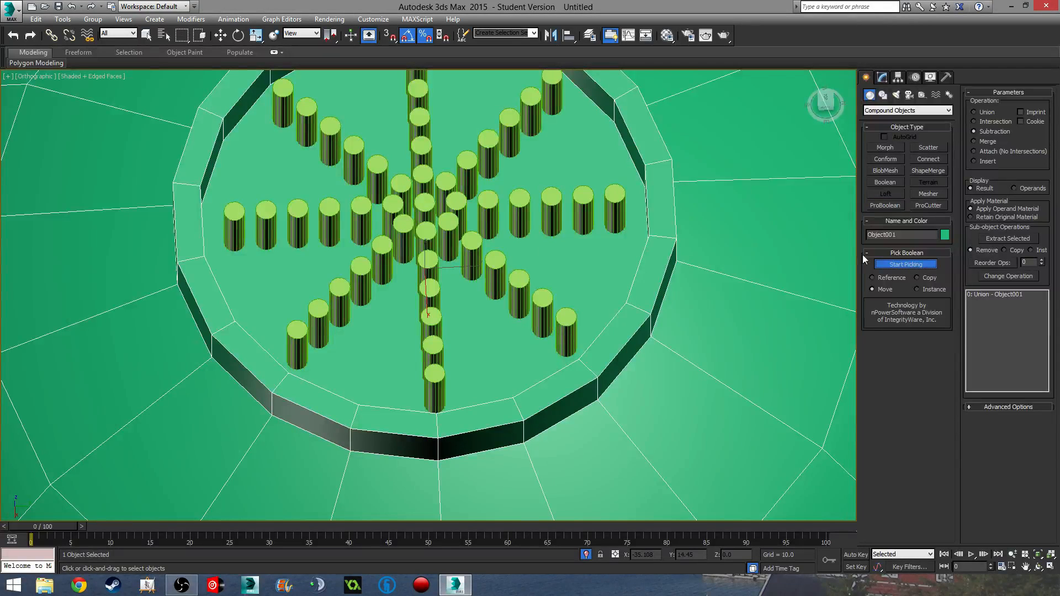
left_click(423, 208)
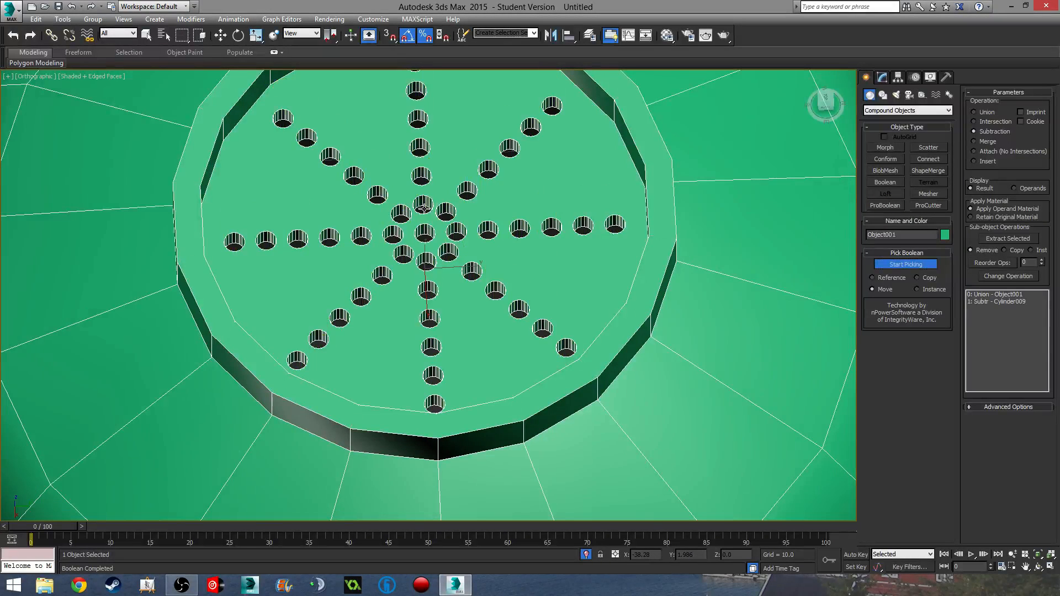
left_click(917, 267)
middle_click_drag(570, 311, 582, 331)
scroll(541, 234, "down", 3)
- Convert the perforated lid's ProBoolean result to an Editable Mesh
key("w")
left_click(882, 77)
right_click(916, 124)
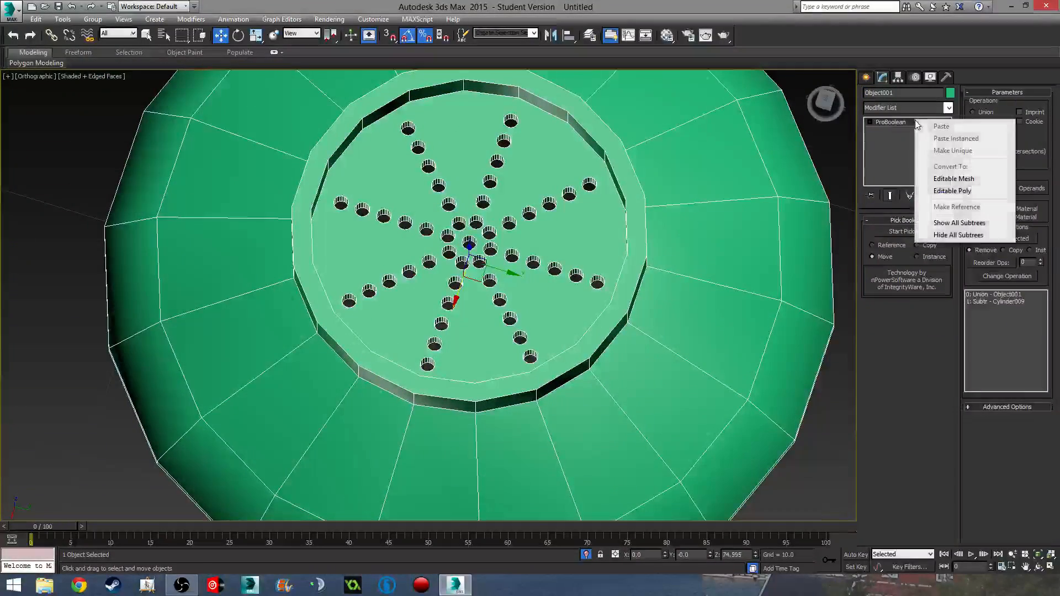
left_click(953, 178)
- Deselect the lid and orbit around it in perspective view to inspect the result
middle_click_drag(791, 269, 665, 255)
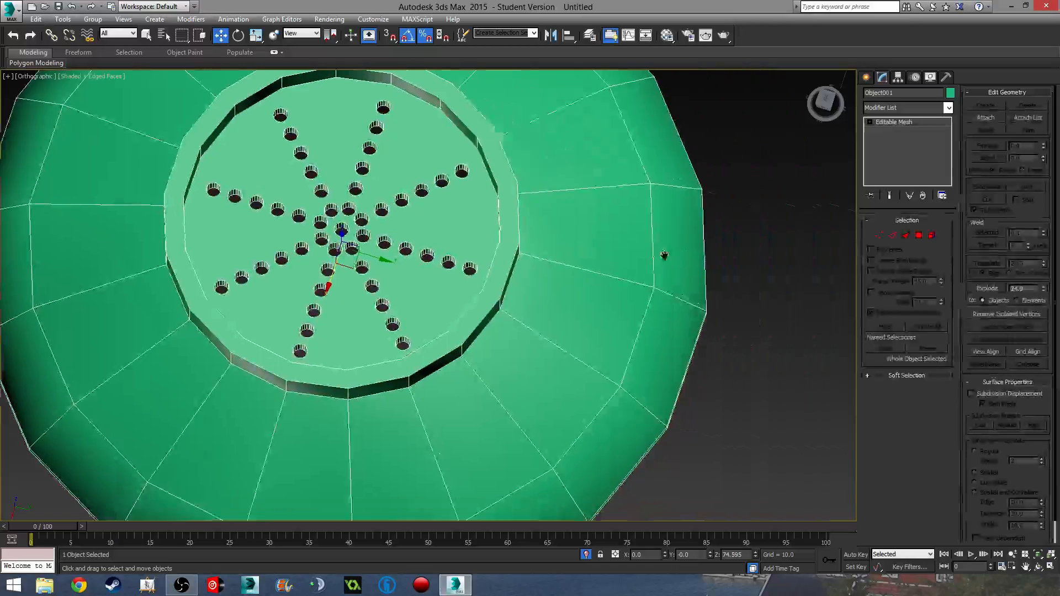
left_click(741, 330)
middle_click_drag(666, 332, 525, 331, "alt")
scroll(528, 270, "up", 4)
middle_click_drag(521, 166, 608, 214)
key("p")
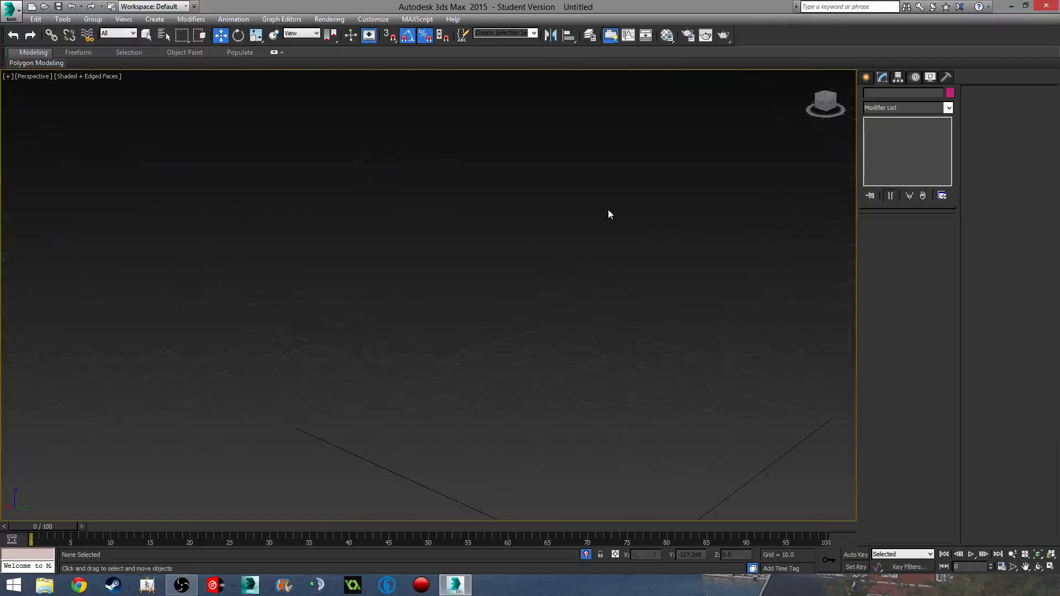
scroll(597, 300, "down", 6)
scroll(612, 301, "up", 5)
scroll(582, 315, "down", 3)
middle_click_drag(582, 315, 474, 330, "alt")
middle_click_drag(472, 259, 483, 282, "alt")
- End isolation and frame the whole vase model zoomed out in the Front view
left_click(583, 554)
middle_click_drag(562, 477, 441, 453)
middle_click_drag(663, 310, 571, 305)
middle_click_drag(571, 306, 580, 286, "alt")
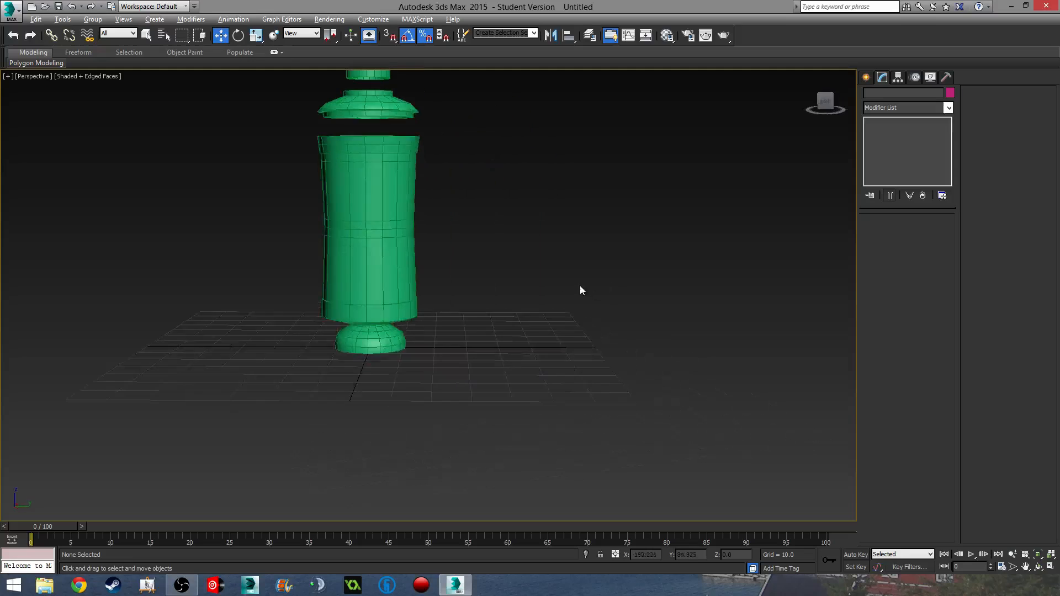
middle_click_drag(423, 235, 462, 236)
key("f")
scroll(467, 322, "down", 4)
scroll(557, 207, "down", 2)
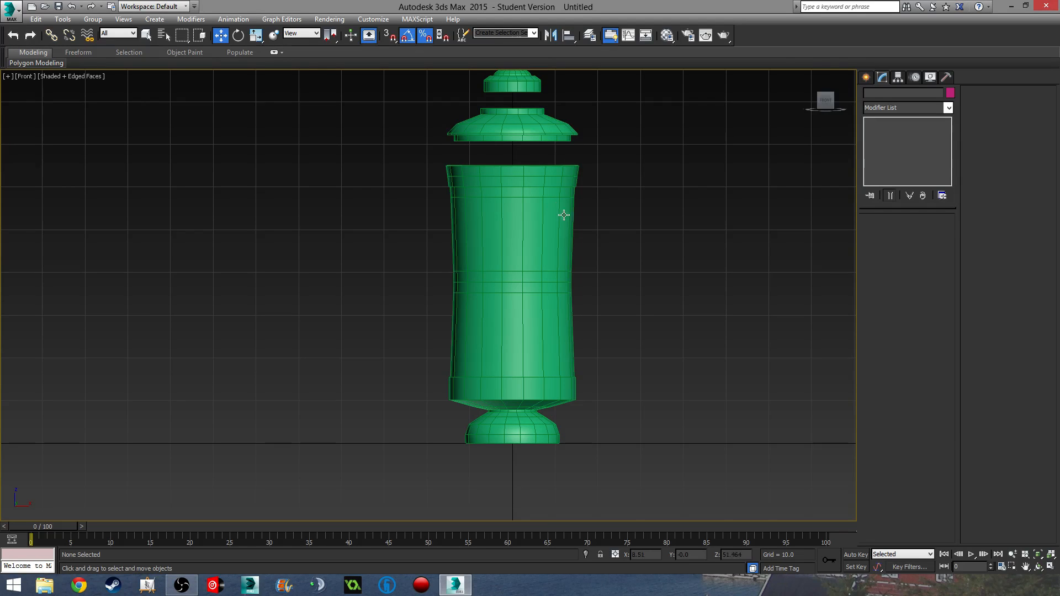
- Pick the Line spline tool and show the Front view in wireframe on the vase's lower half
left_click(872, 78)
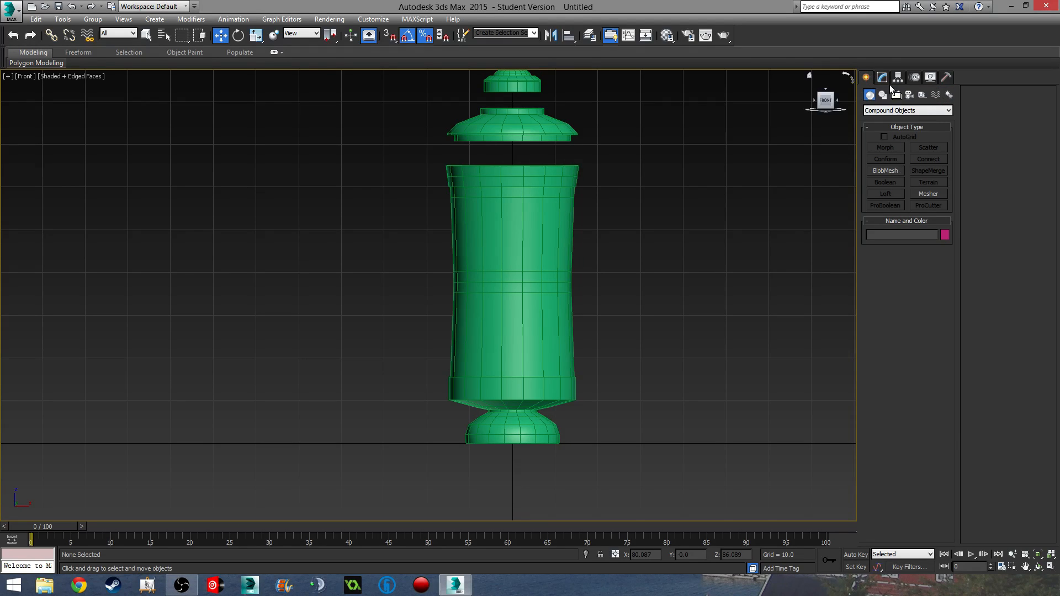
left_click(882, 95)
left_click(899, 157)
scroll(651, 226, "up", 1)
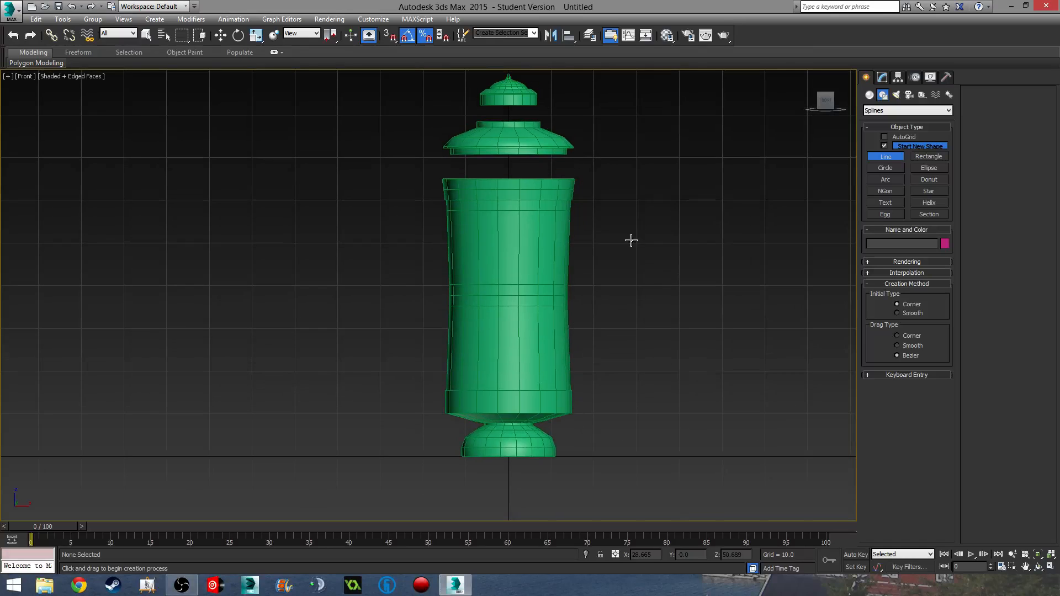
scroll(604, 237, "up", 4)
scroll(593, 188, "down", 3)
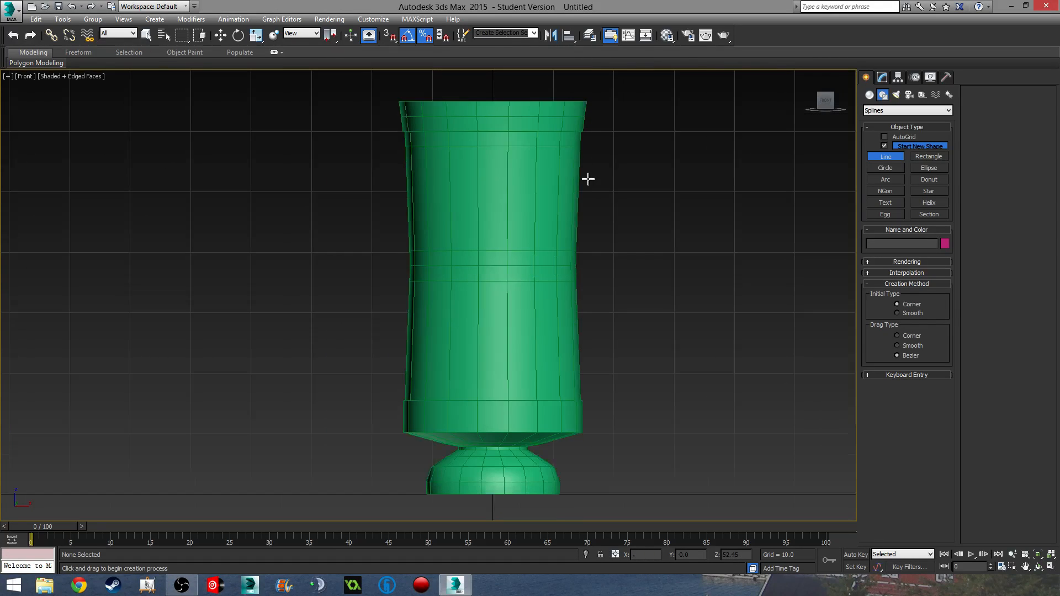
key("F3")
middle_click_drag(563, 168, 557, 151)
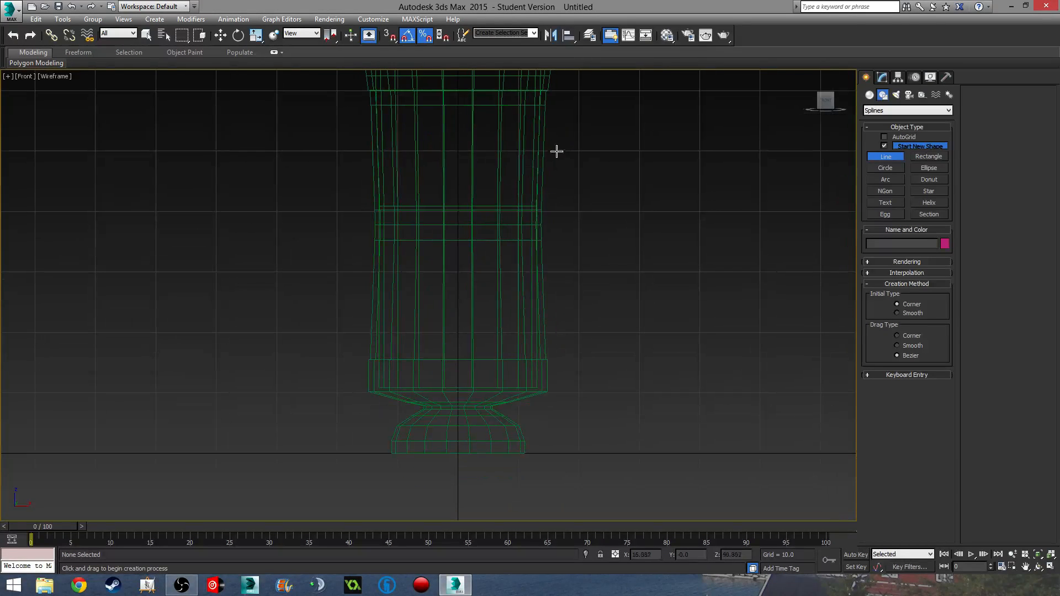
- Draw a five-point fin outline from the vase's upper side down to the base and close it
left_click(542, 120)
left_click(595, 408)
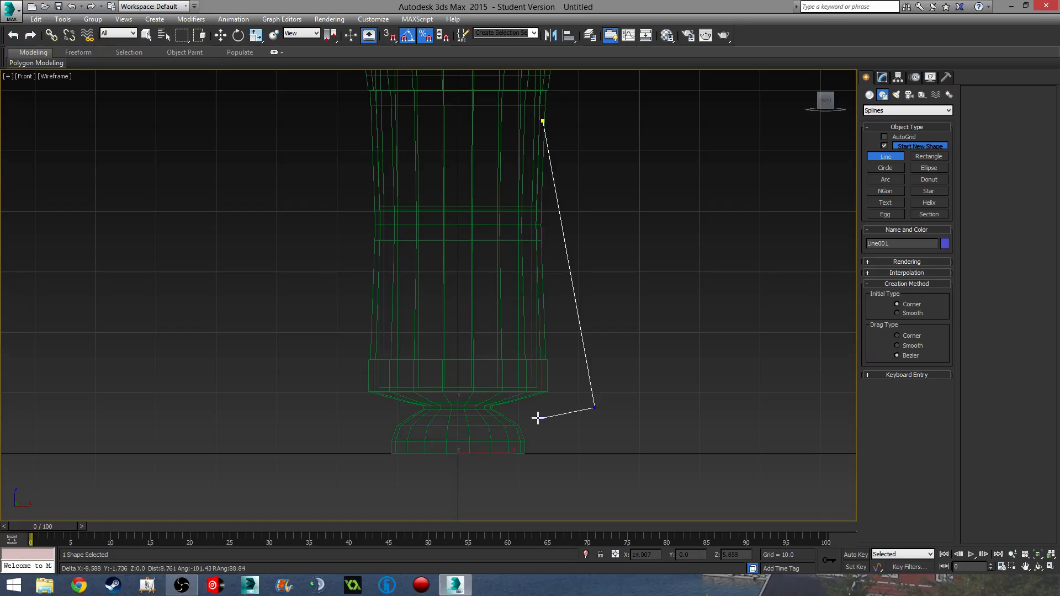
left_click(505, 423)
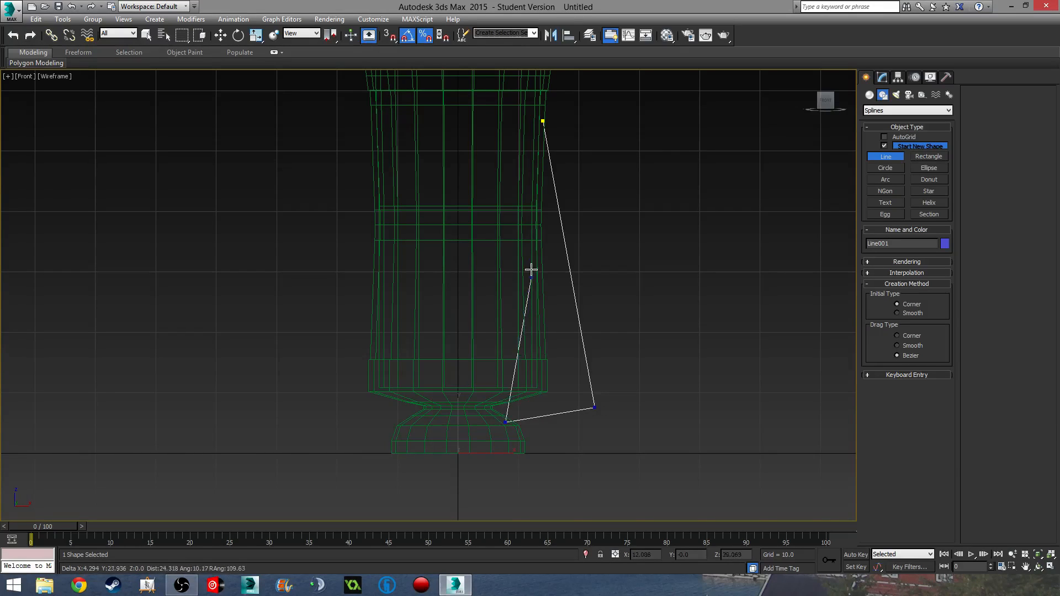
left_click(506, 395)
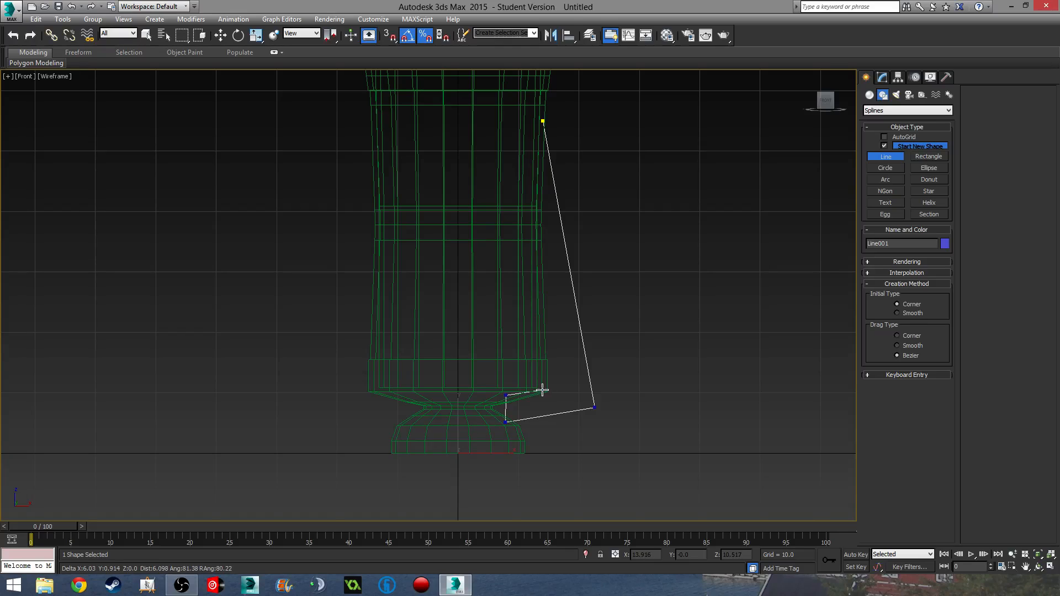
left_click(542, 390)
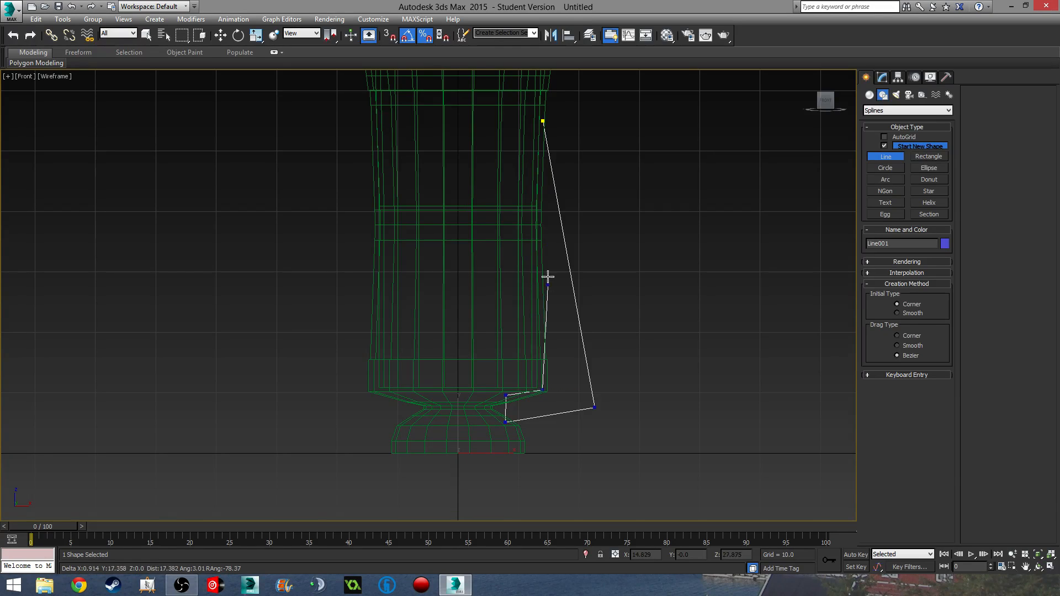
left_click(542, 121)
left_click(517, 326)
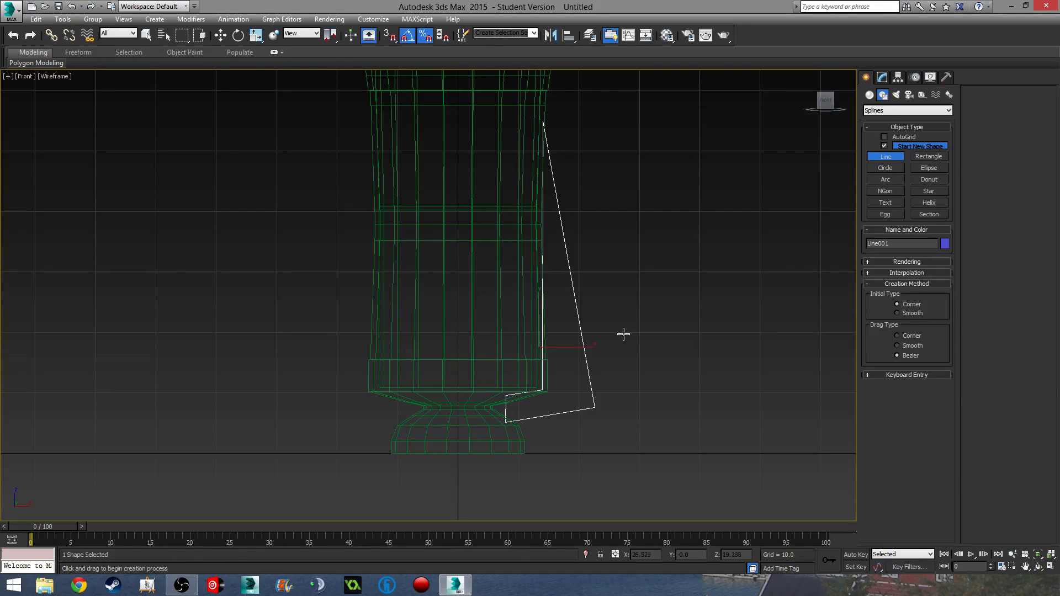
middle_click_drag(626, 329, 603, 324)
- Return to the Front view and enter Vertex sub-object level on Line001 in wireframe
key("F3")
middle_click_drag(554, 390, 524, 390, "alt")
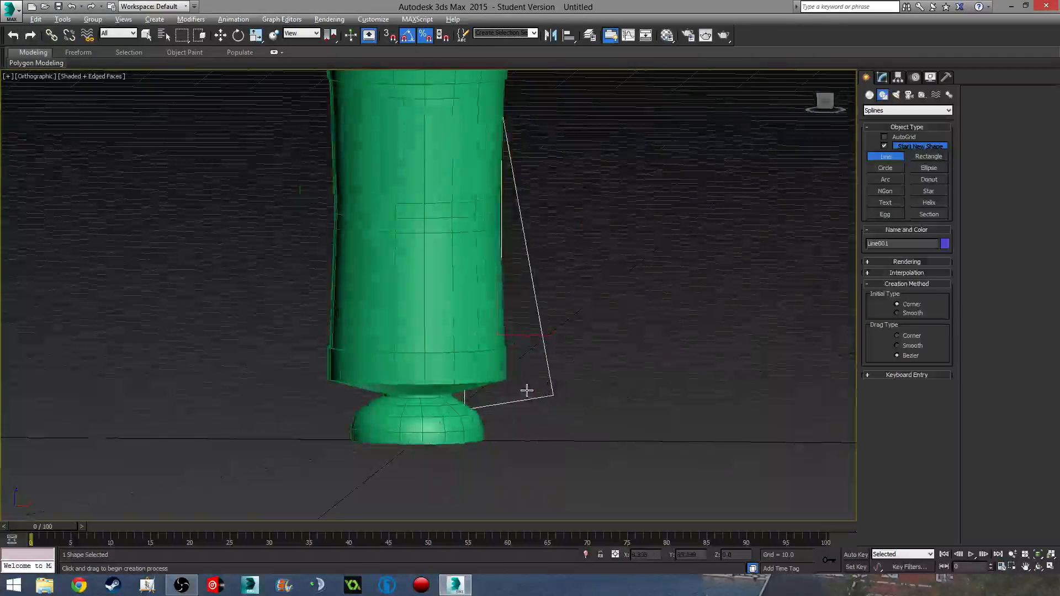
key("f")
scroll(524, 391, "down", 8)
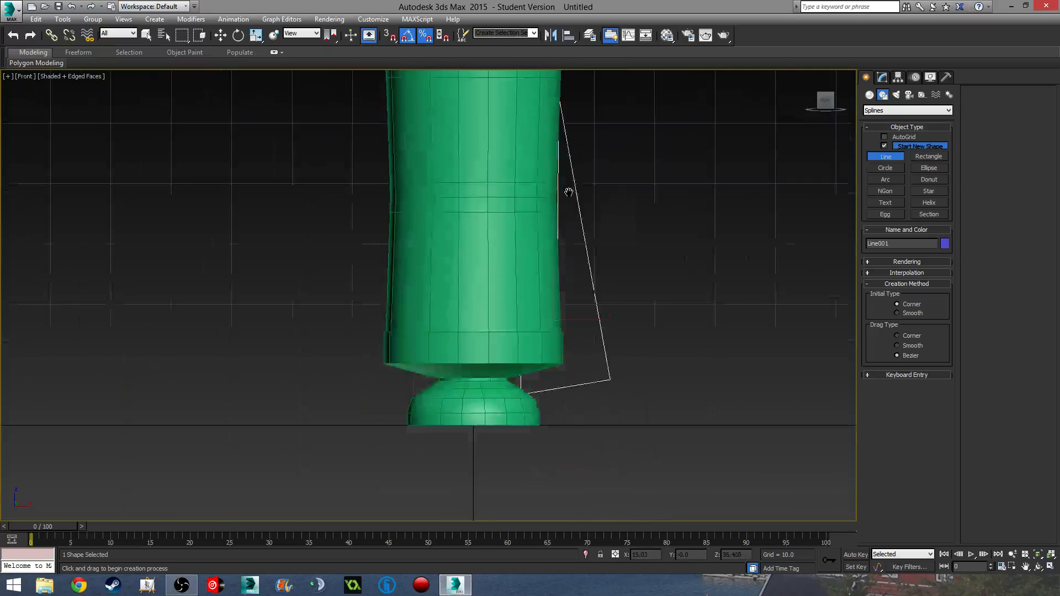
left_click(883, 77)
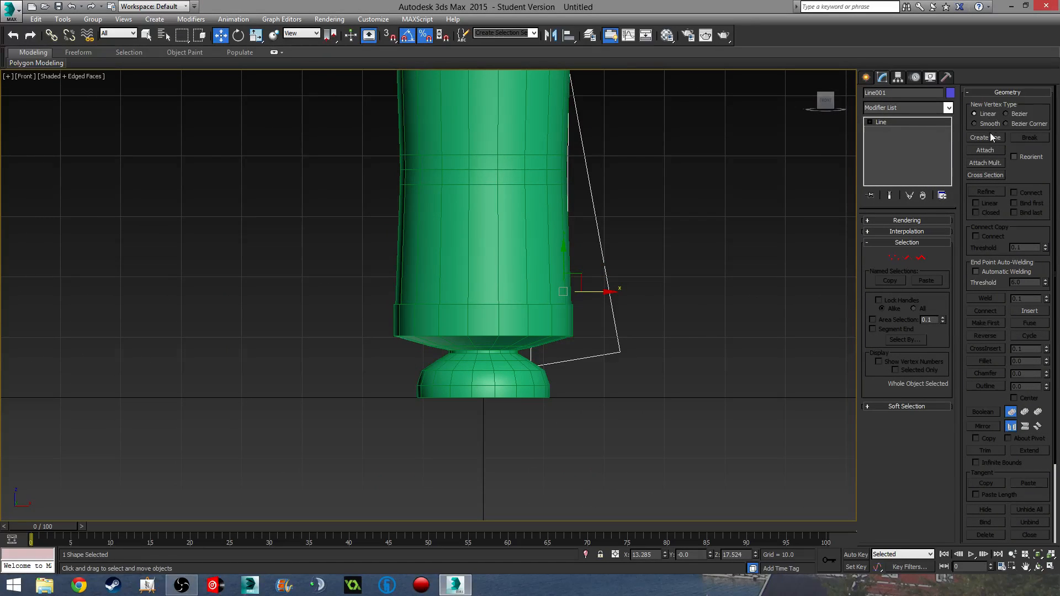
left_click(894, 258)
key("F3")
scroll(607, 331, "up", 5)
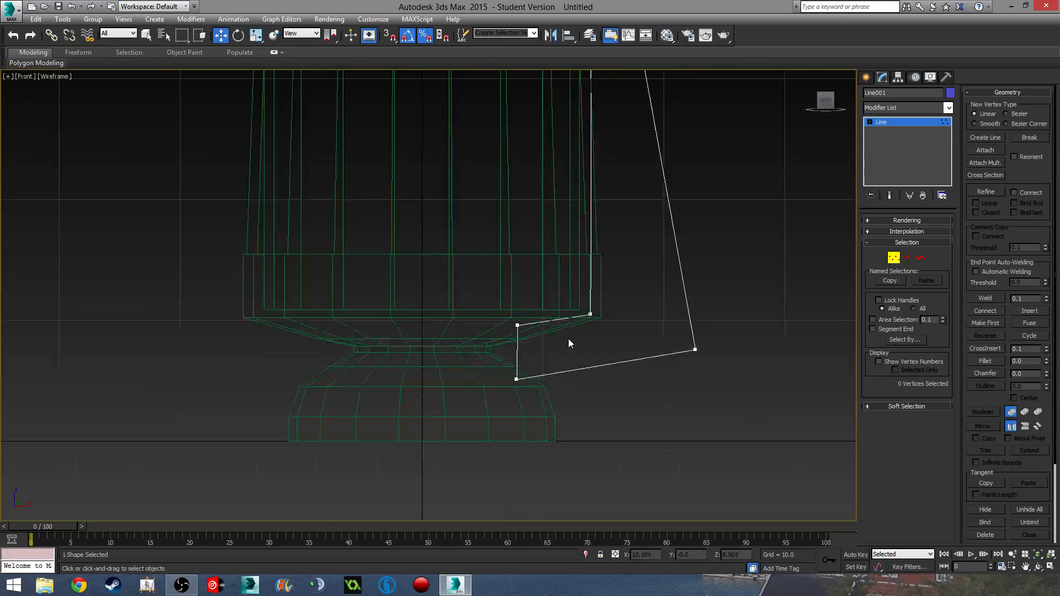
scroll(569, 341, "up", 3)
- Drag the upper inner and bottom vertices left against the vase, then leave Vertex level
left_click_drag(493, 331, 356, 329)
left_click(469, 422)
left_click_drag(501, 424, 355, 432)
scroll(488, 404, "down", 4)
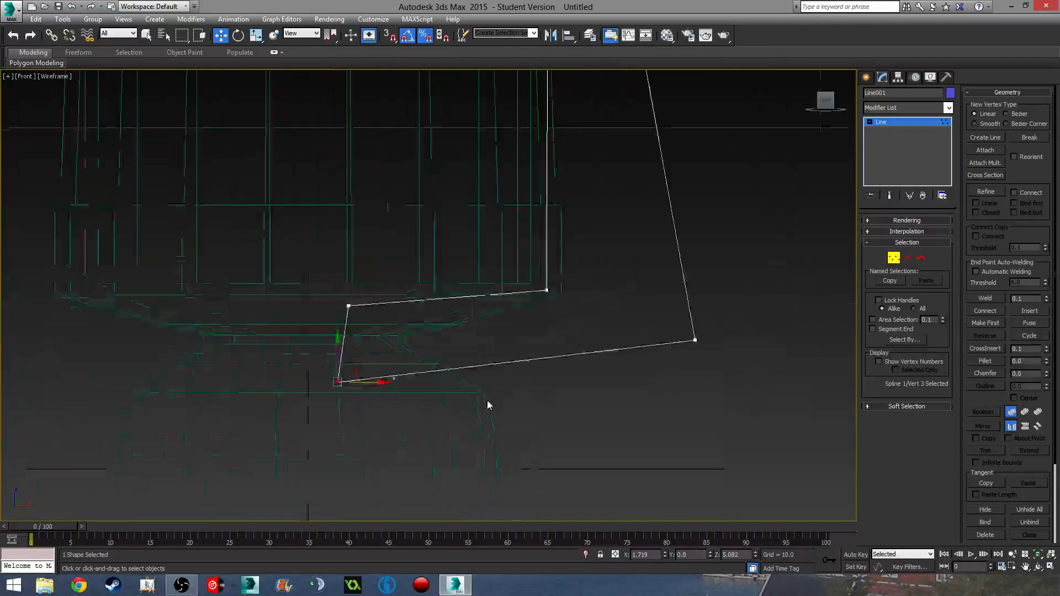
middle_click_drag(539, 304, 491, 422)
middle_click_drag(560, 188, 551, 381)
scroll(474, 145, "up", 2)
middle_click_drag(472, 137, 518, 176)
scroll(465, 305, "down", 1)
scroll(518, 180, "down", 3)
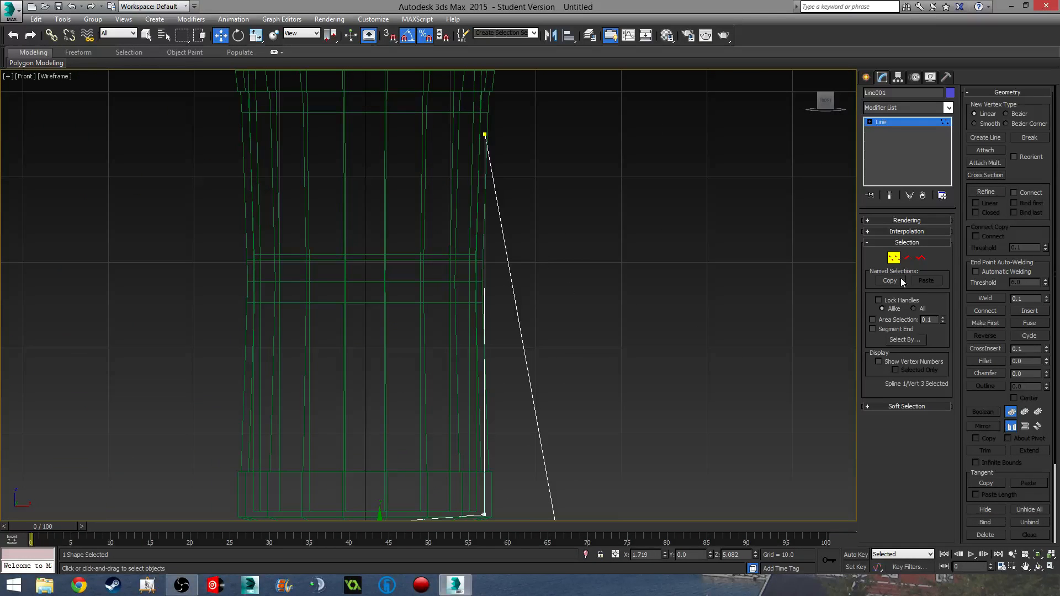
left_click(893, 258)
mouse_move(610, 319)
middle_mouse_down()
mouse_move(609, 279)
mouse_move(572, 314)
mouse_move(671, 278)
middle_mouse_up()
key("F3")
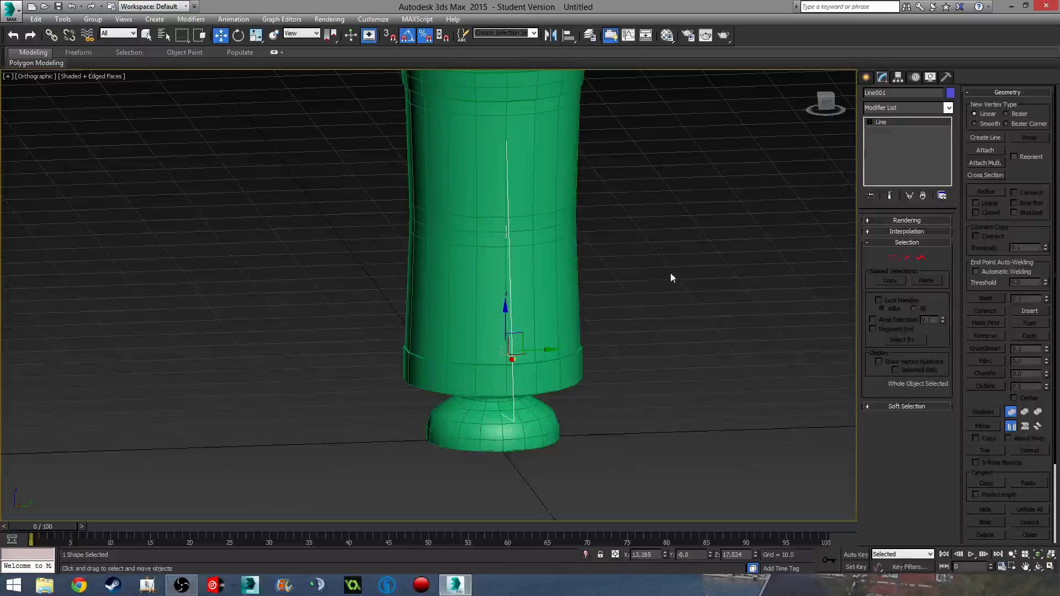
- Add a Shell modifier to Line001 from the Modifier List
left_click(895, 109)
type("sh")
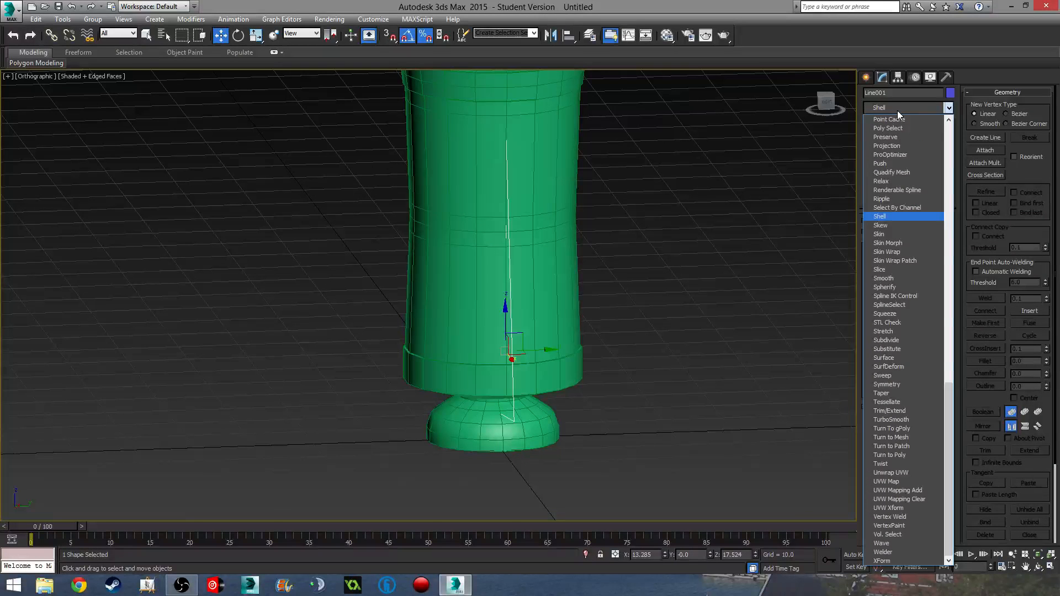
left_click(887, 209)
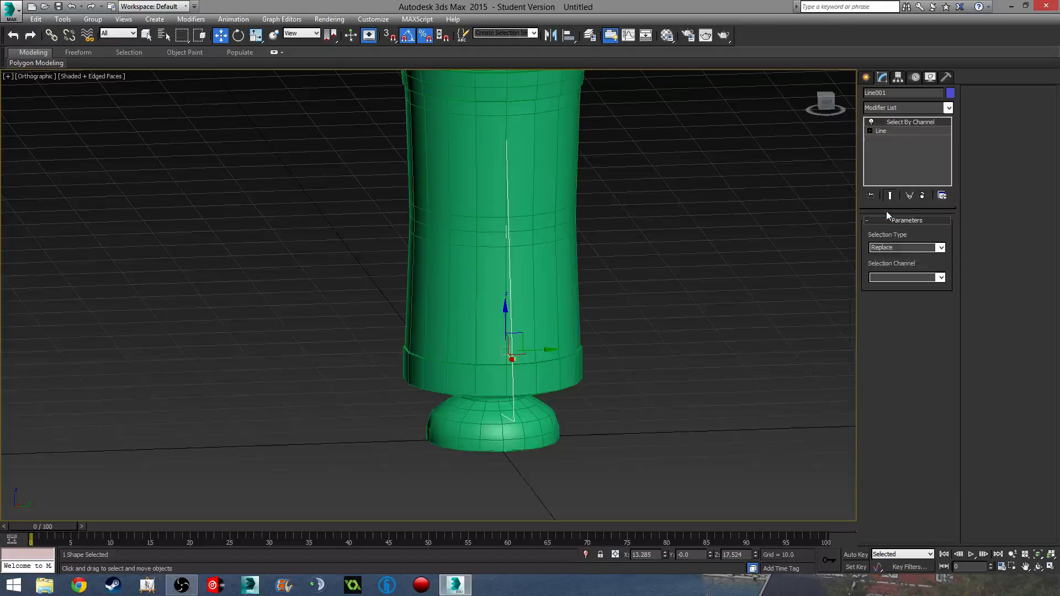
left_click(909, 131)
left_click(913, 107)
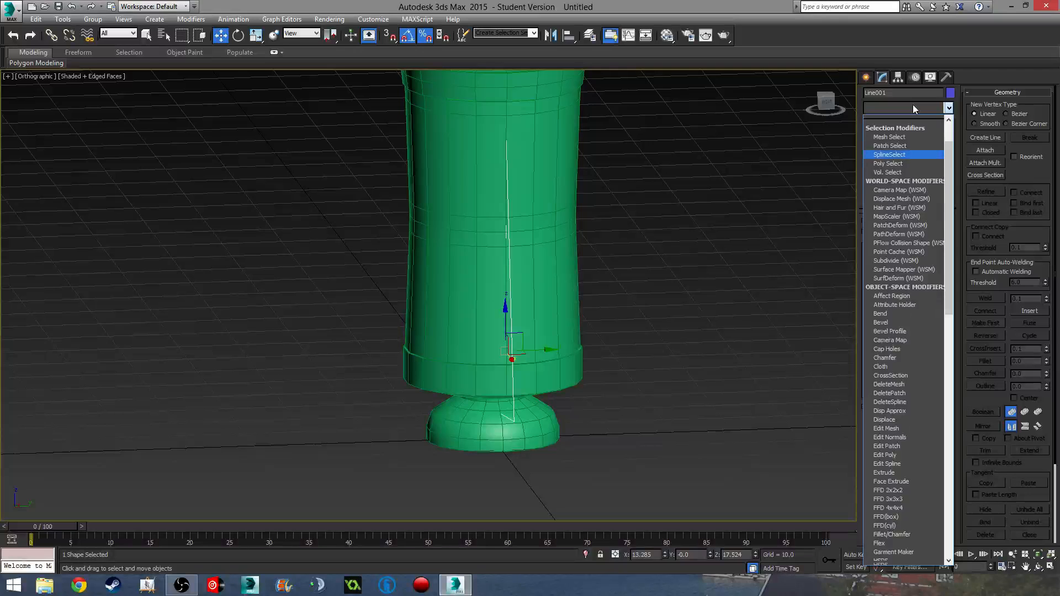
type("sh")
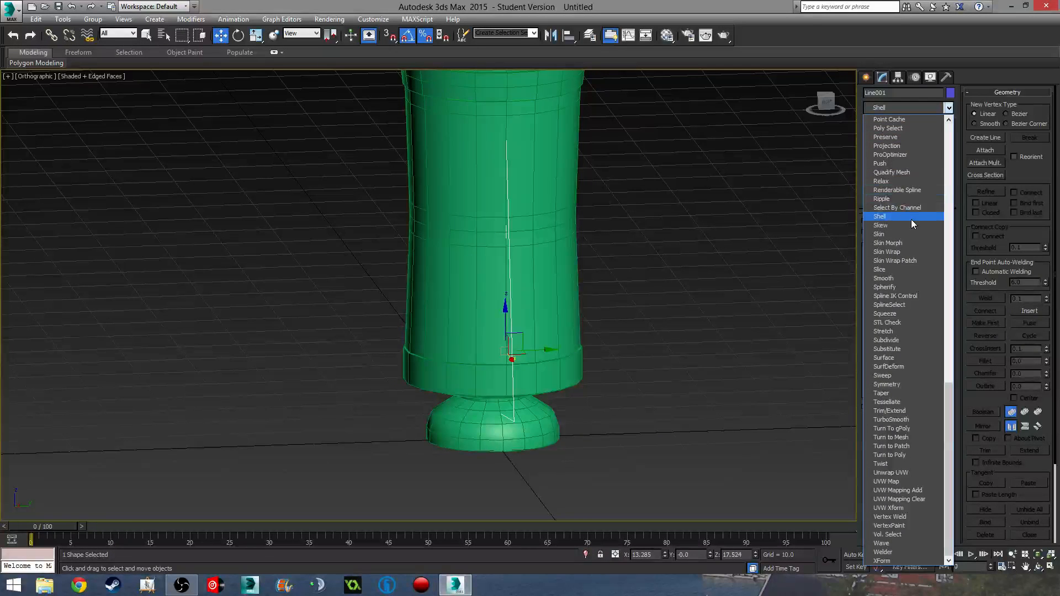
left_click(911, 220)
- Set the Shell's Outer Amount to 0.5 and orbit to check the solid fin
middle_click_drag(628, 327, 717, 326, "alt")
middle_click_drag(589, 323, 601, 315)
key("f")
middle_click_drag(544, 406, 541, 355)
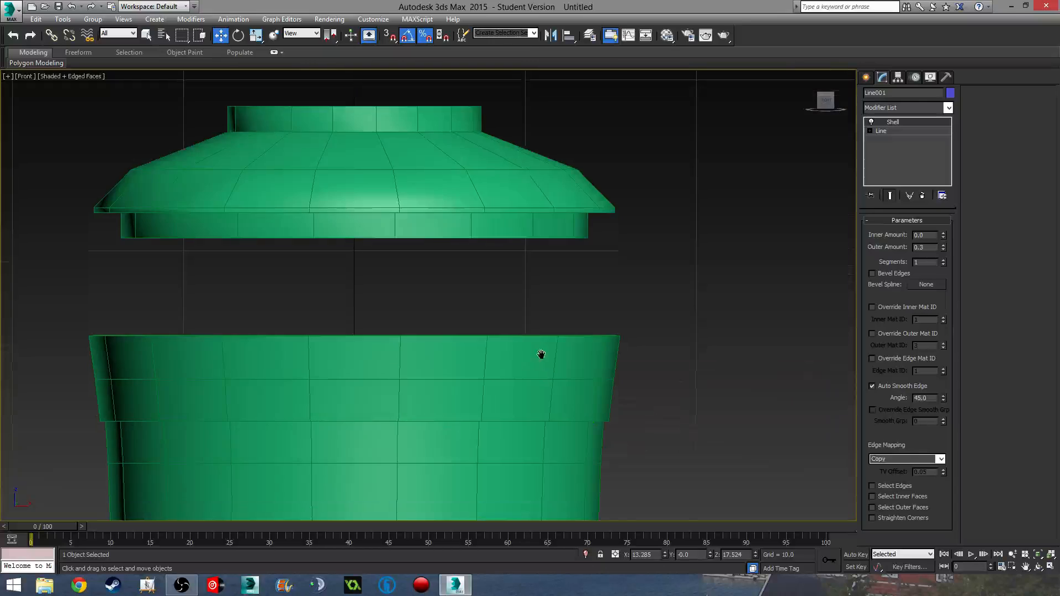
scroll(541, 354, "down", 3)
scroll(622, 324, "up", 5)
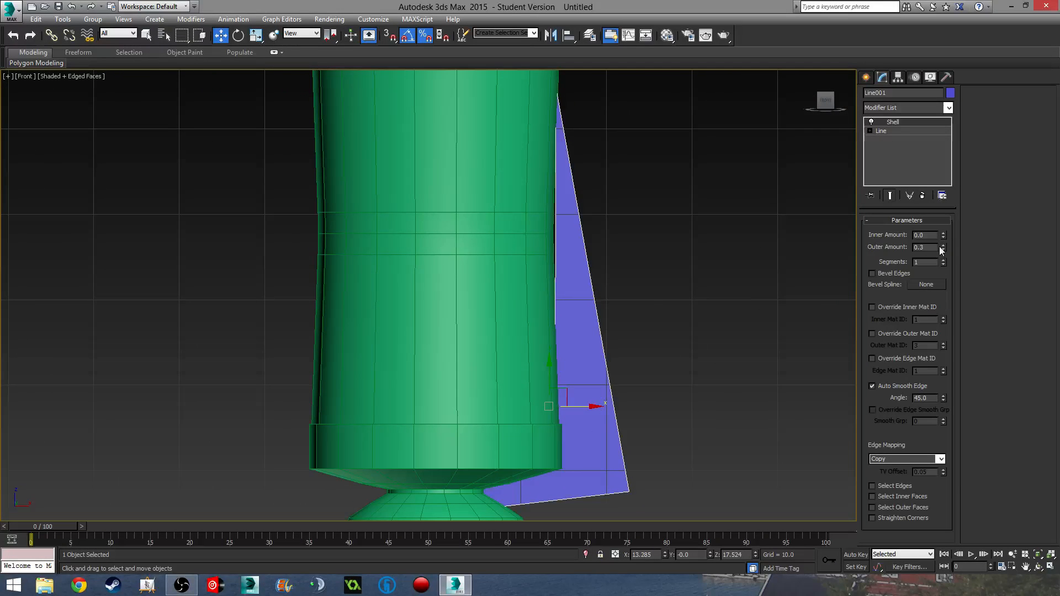
left_click_drag(932, 247, 777, 234)
type("0.5")
key("Return")
middle_click_drag(713, 219, 681, 121)
scroll(682, 122, "down", 4)
middle_click_drag(681, 171, 638, 267, "alt")
scroll(614, 266, "up", 3)
scroll(614, 266, "up", 3)
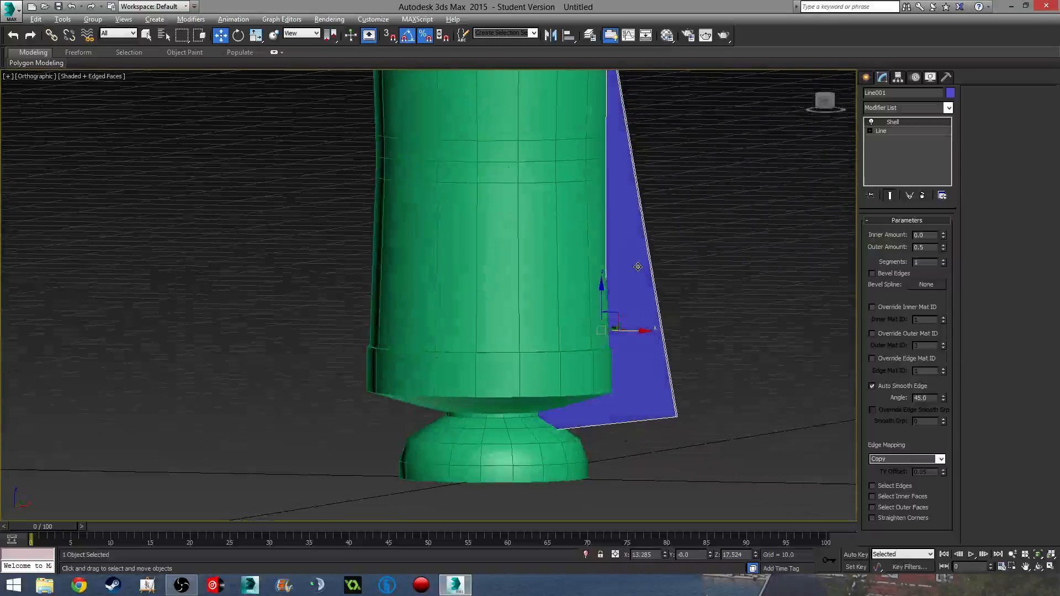
- Collapse the fin's modifier stack into an Editable Mesh and select its top tip vertices
right_click(892, 130)
left_click(931, 242)
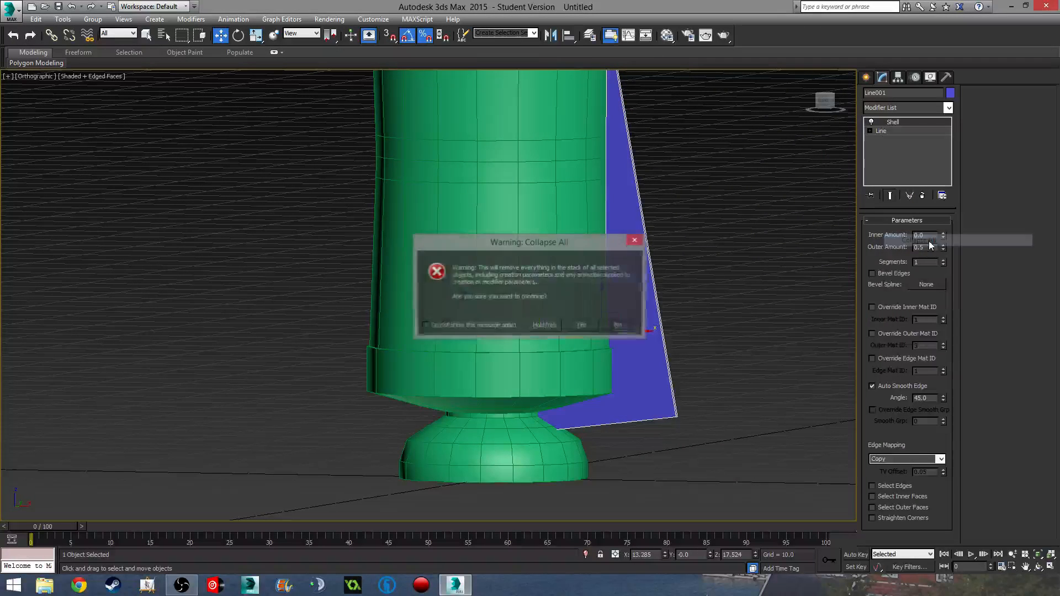
left_click(584, 325)
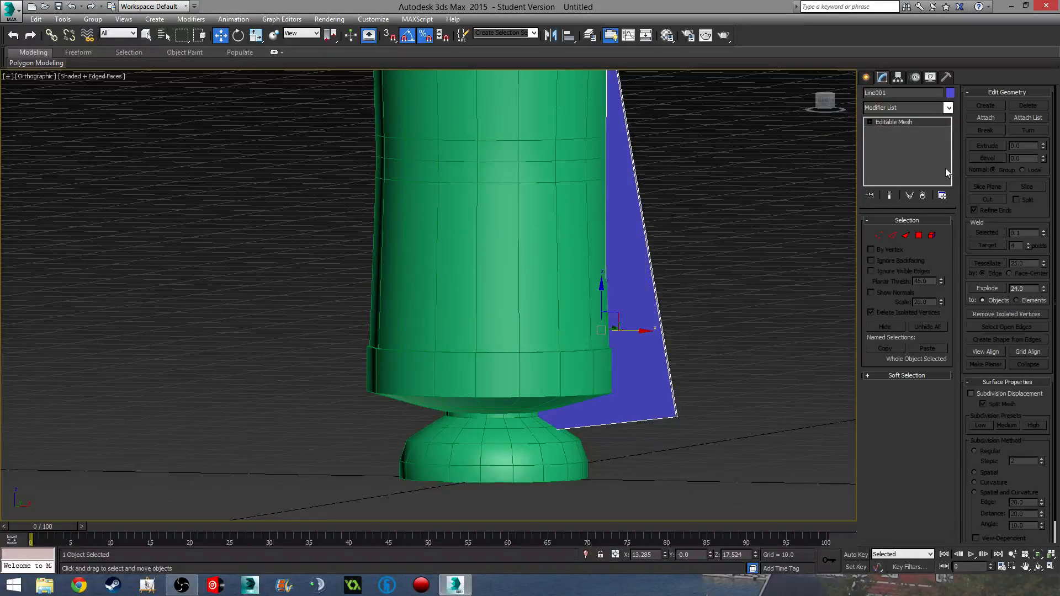
left_click(880, 238)
middle_click_drag(731, 247, 742, 338)
scroll(742, 337, "down", 3)
left_click_drag(680, 188, 679, 185)
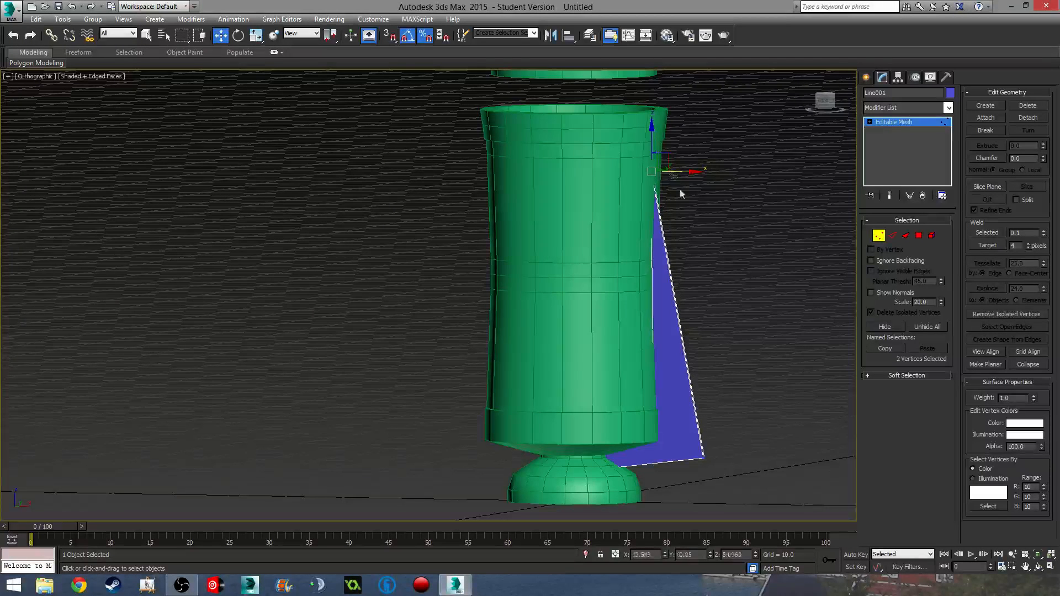
middle_click_drag(662, 182, 668, 417, "alt")
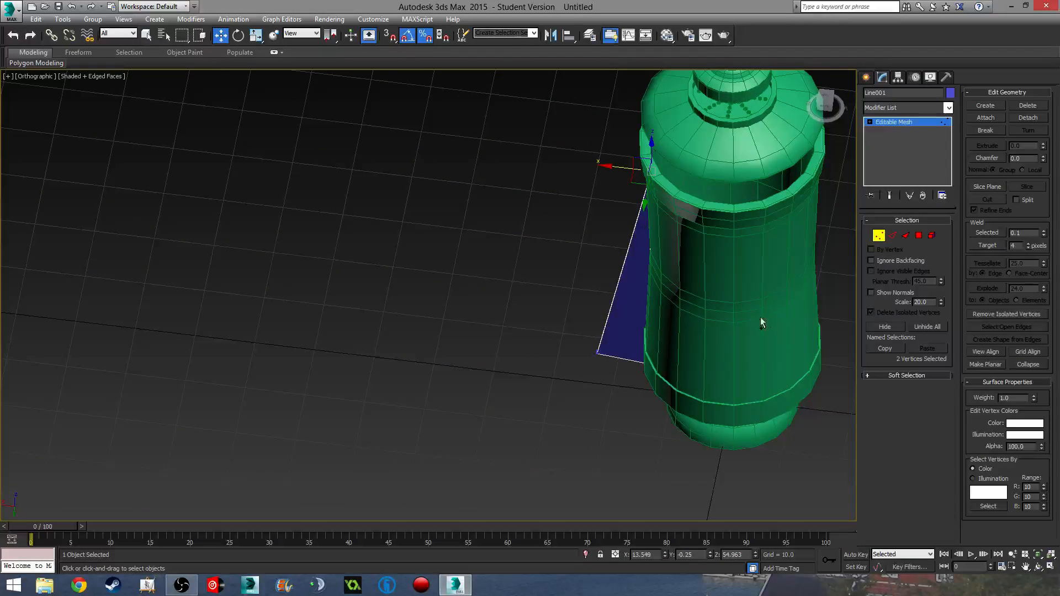
left_click(878, 238)
- Isolate the fin with the vase body, then select all of the fin's edges
left_click(719, 300, "ctrl")
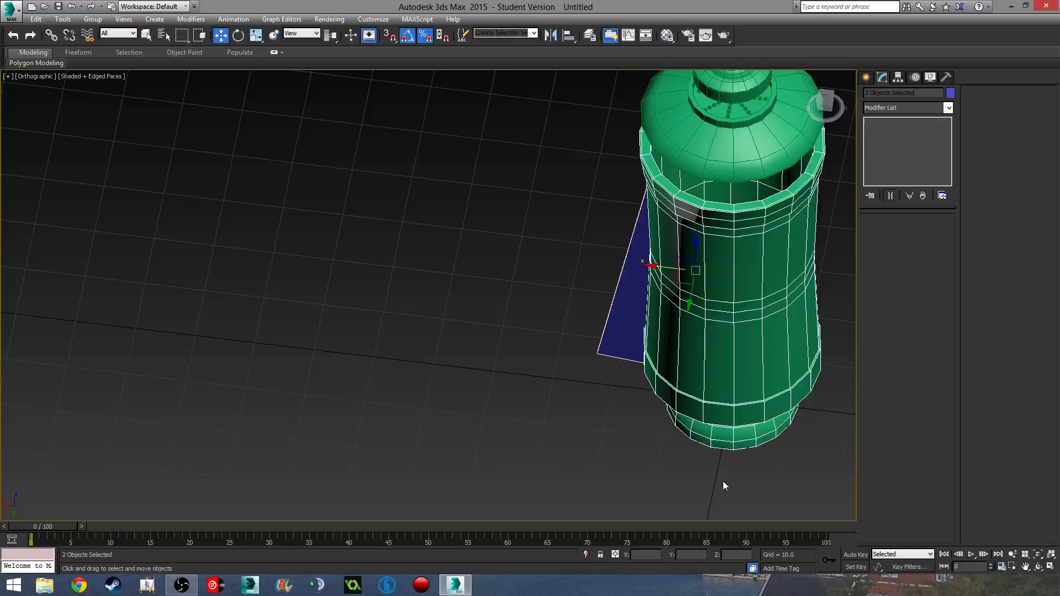
left_click(589, 556)
middle_click_drag(672, 383, 446, 352, "alt")
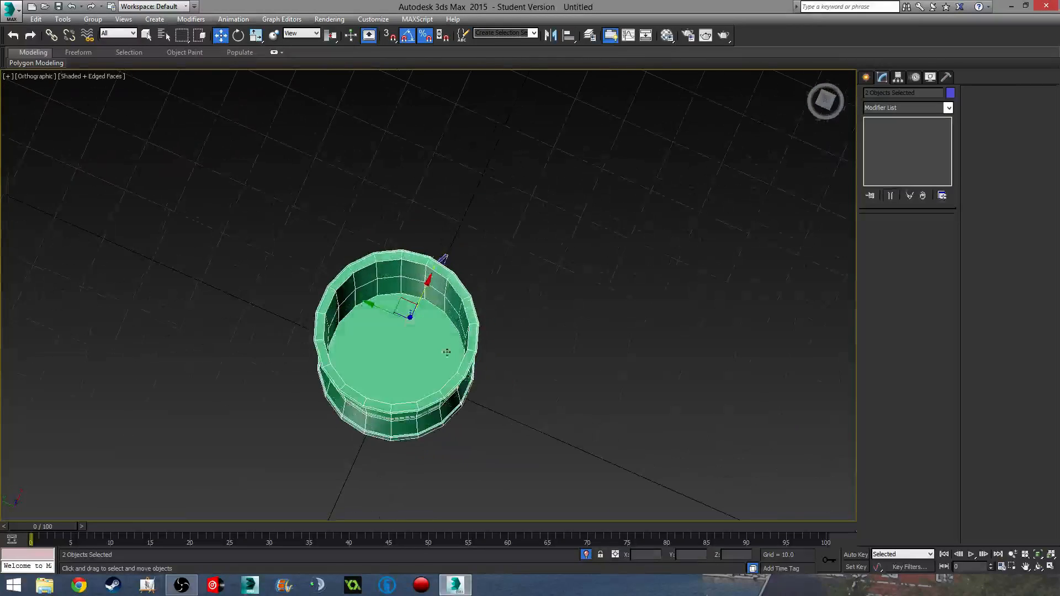
scroll(390, 274, "up", 6)
middle_click_drag(469, 409, 406, 310, "alt")
scroll(406, 310, "down", 5)
middle_click_drag(463, 332, 519, 283, "alt")
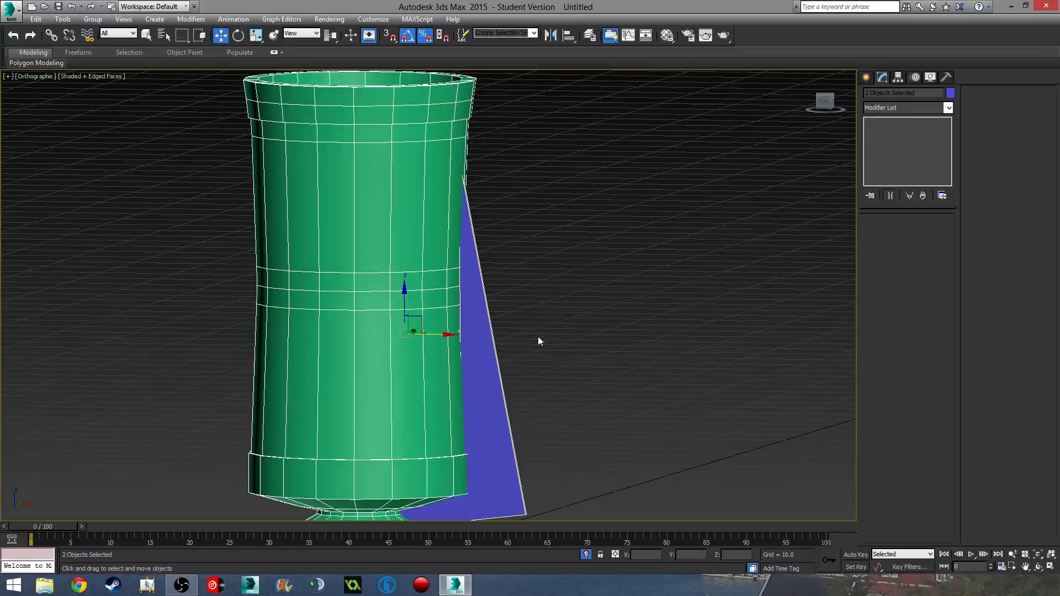
left_click(492, 364)
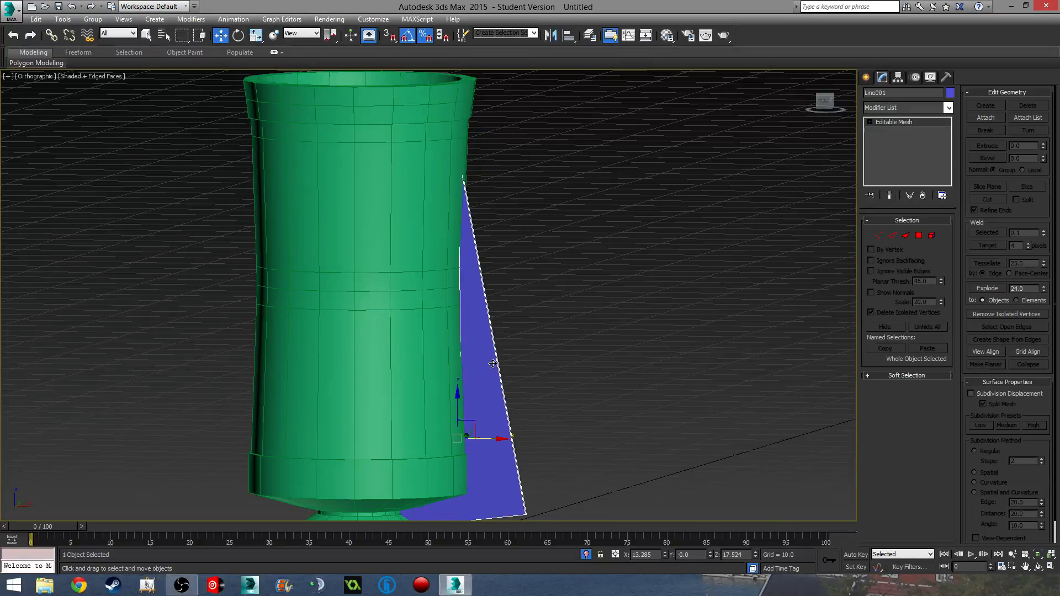
left_click(892, 235)
key("ctrl+a")
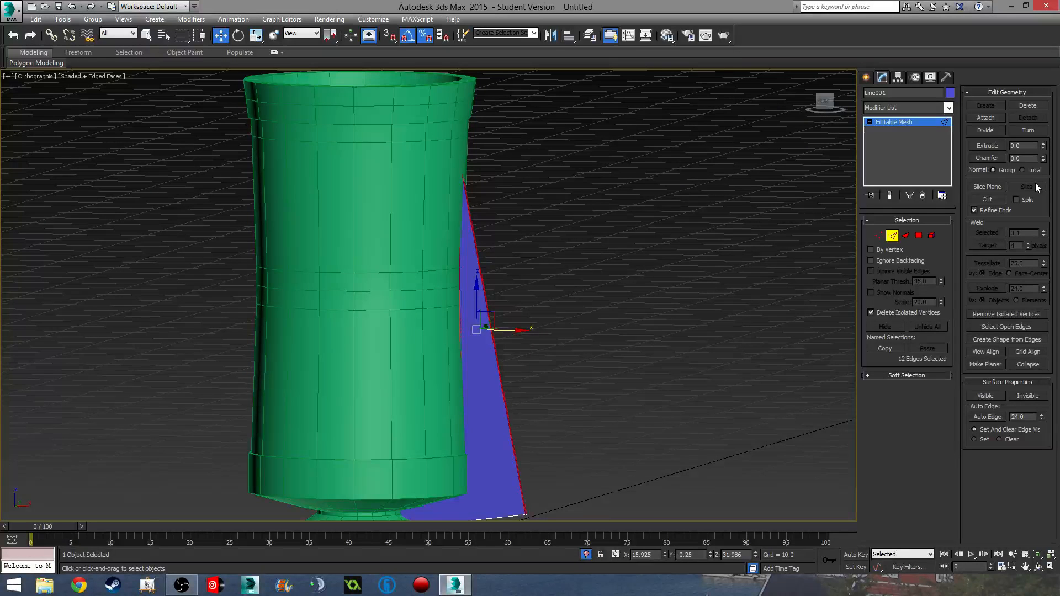
- Convert the blue fin to Editable Poly and connect its selected edges with a new edge
right_click(906, 124)
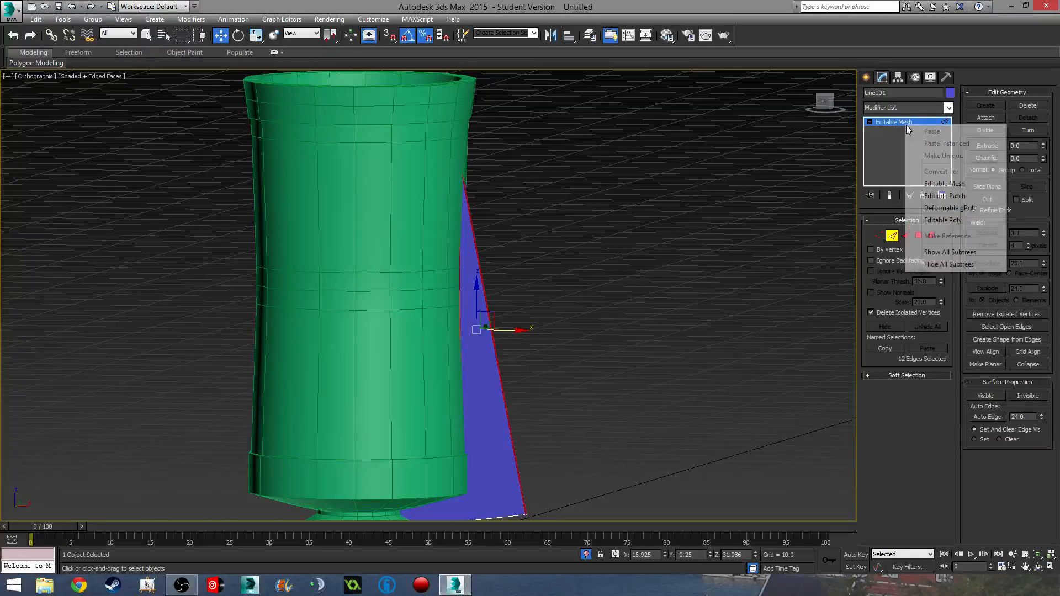
left_click(963, 218)
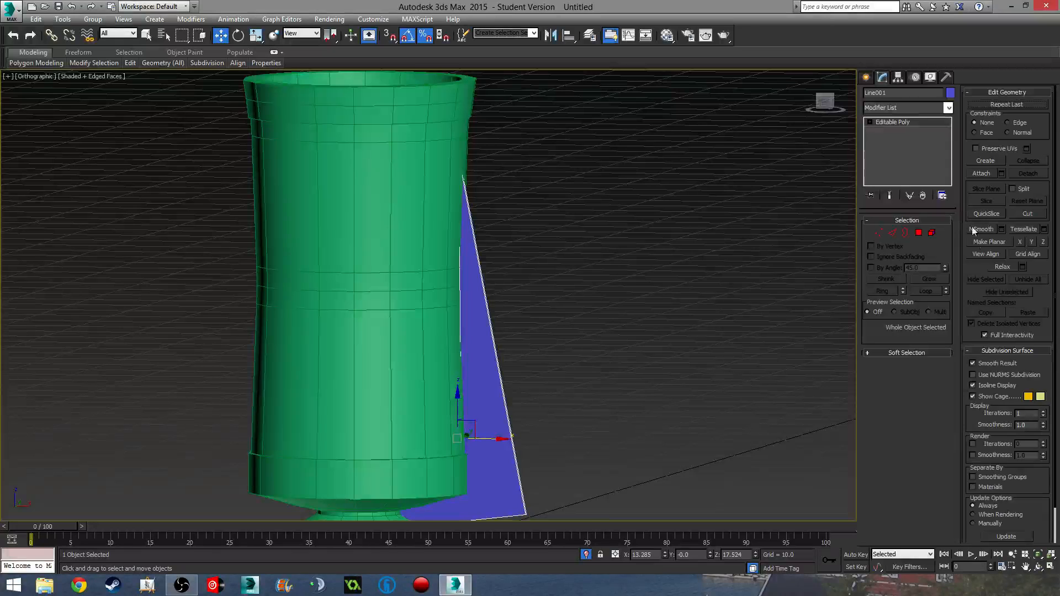
middle_click_drag(628, 303, 631, 235)
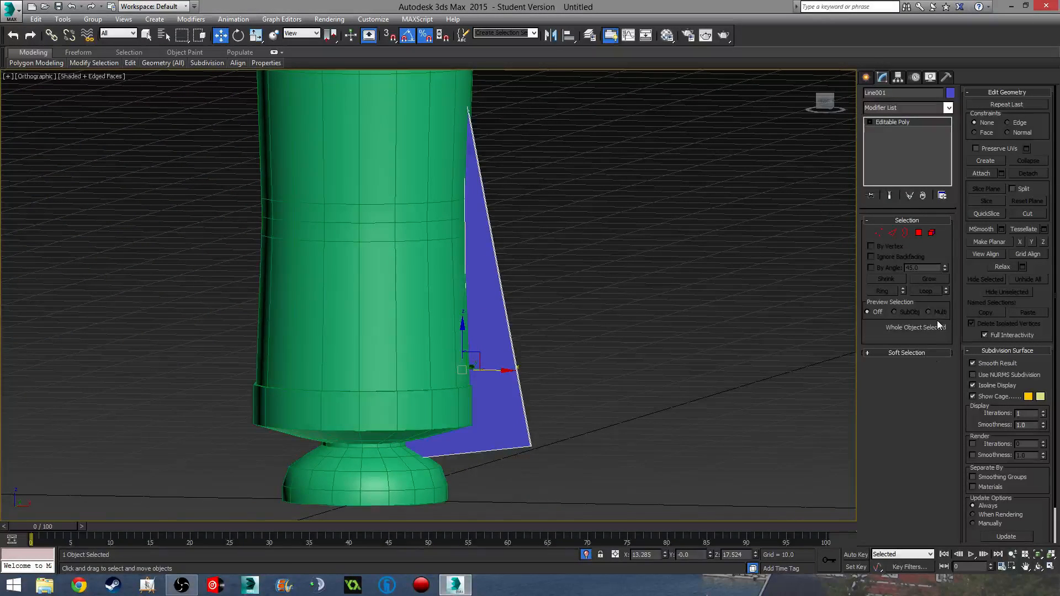
left_click(892, 233)
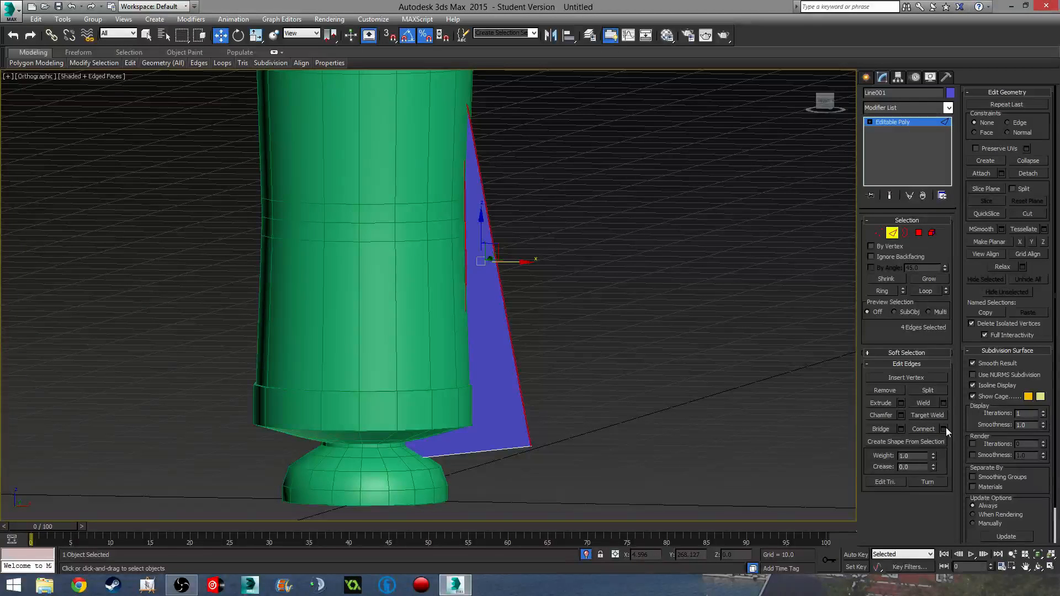
left_click(945, 429)
left_click(434, 349)
- Switch to the wireframe front view and select the fin's two overlapping vertices
middle_click_drag(460, 332, 535, 340)
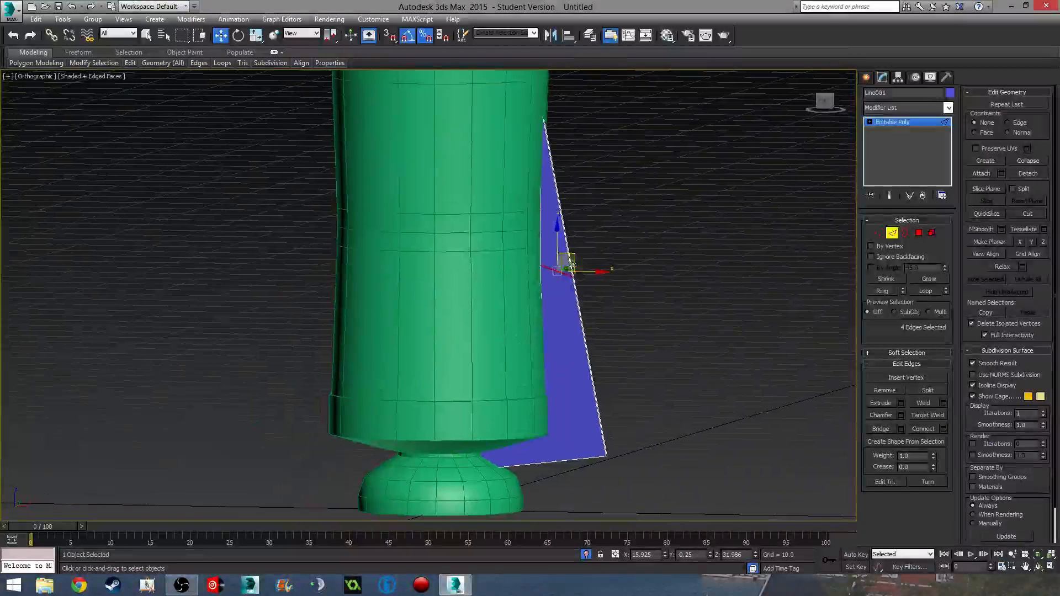
scroll(547, 280, "up", 3)
middle_click_drag(547, 283, 562, 264)
key("f")
scroll(580, 276, "up", 5)
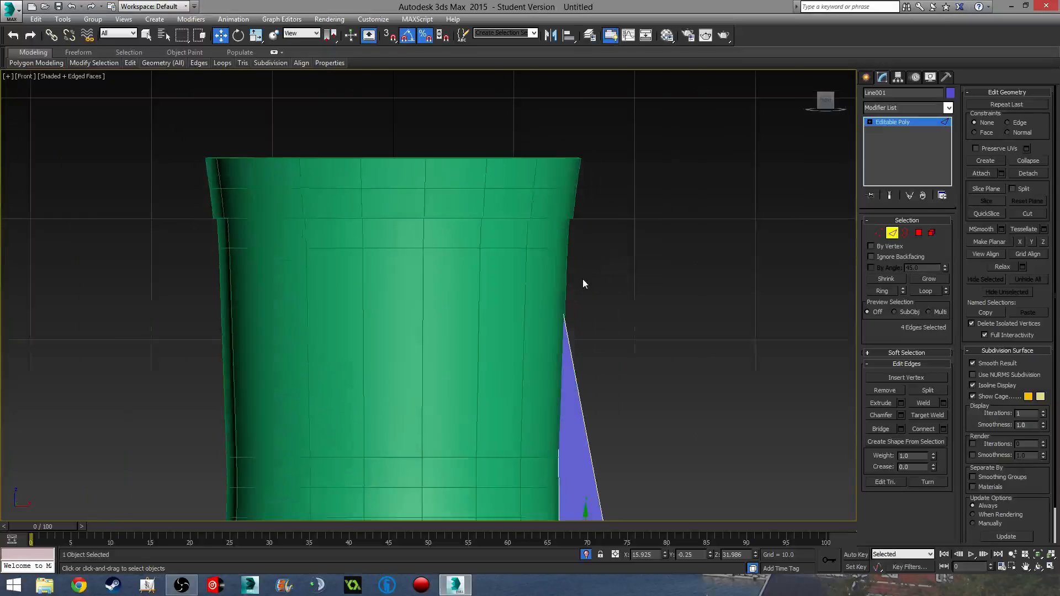
key("F3")
middle_click_drag(626, 326, 678, 232)
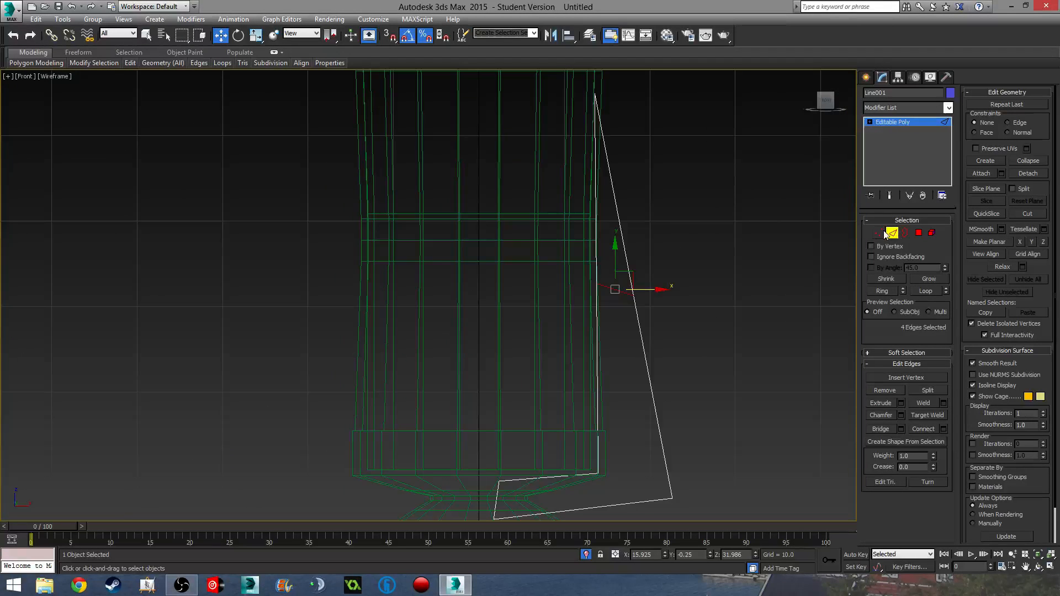
left_click(881, 232)
left_click_drag(575, 255, 604, 291)
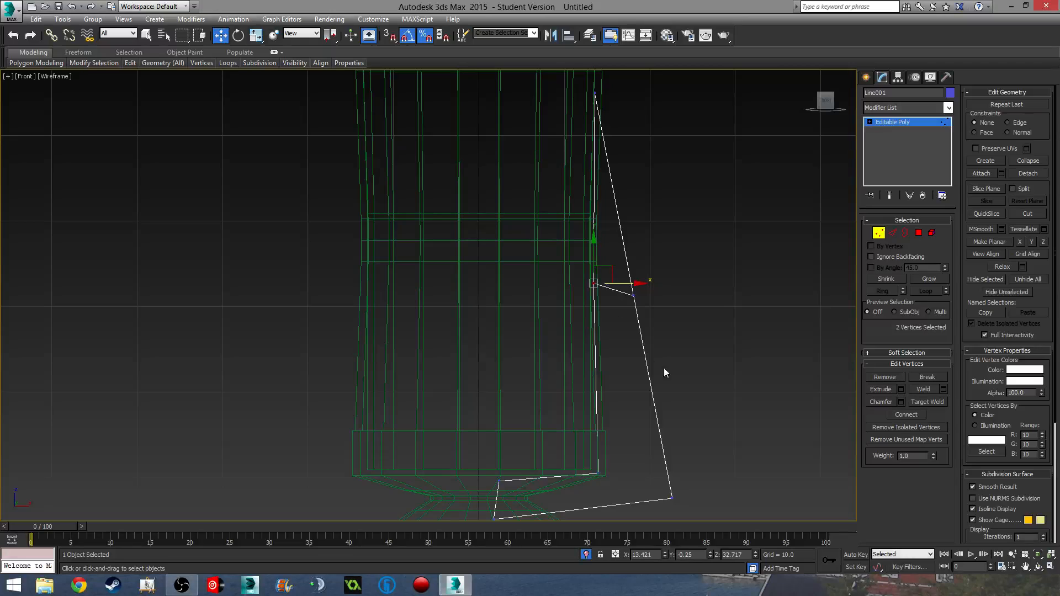
- Inspect the fin from the front and left views, then return to shaded object-level editing
scroll(662, 358, "down", 3)
middle_click_drag(660, 355, 557, 159, "alt")
key("f")
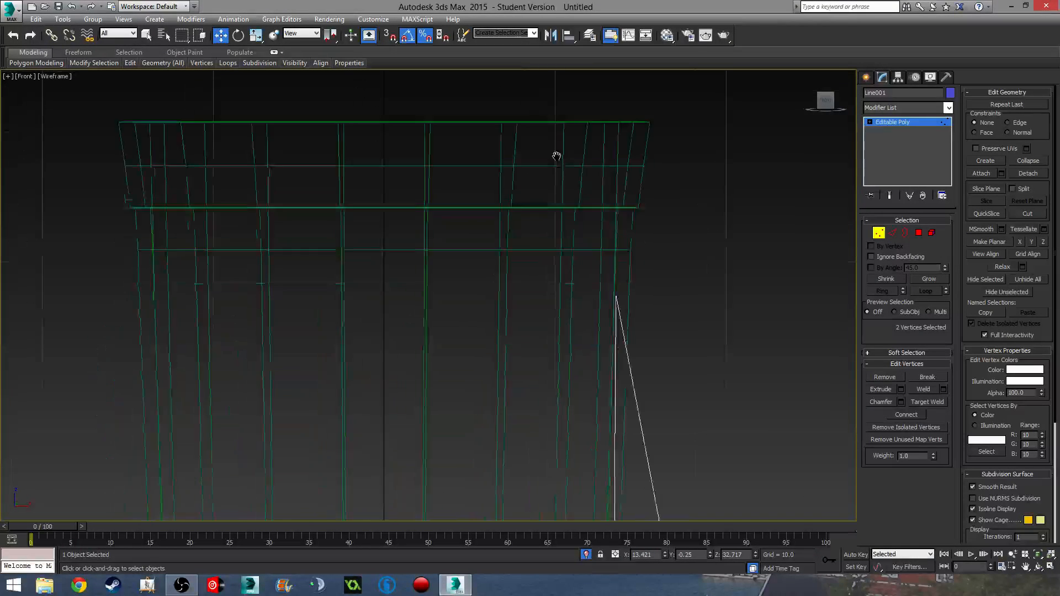
scroll(558, 161, "down", 3)
mouse_move(544, 332)
middle_mouse_down()
mouse_move(523, 253)
mouse_move(535, 346)
middle_mouse_up()
key("l")
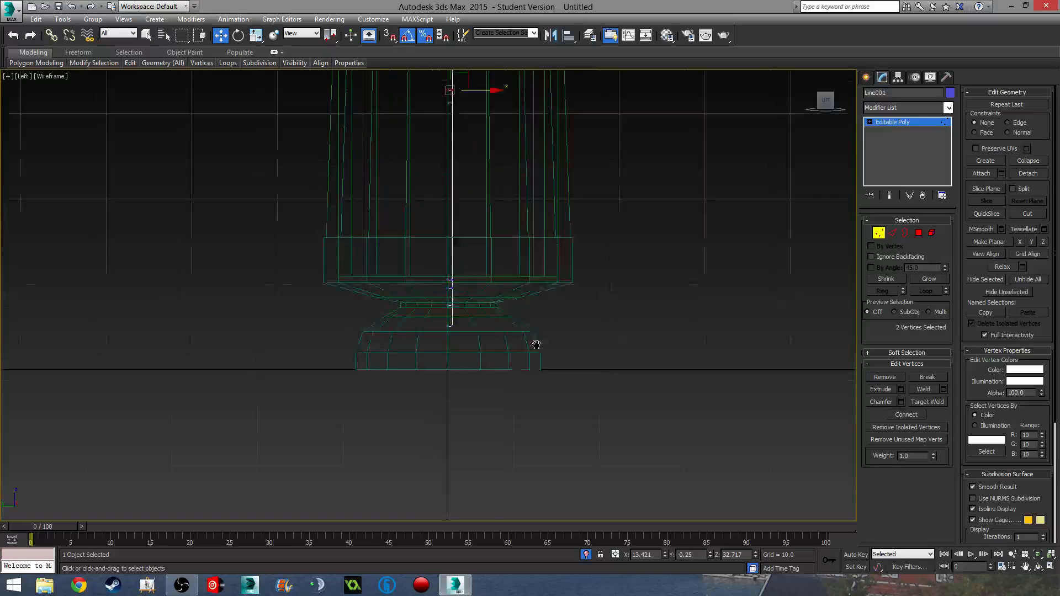
scroll(521, 308, "up", 4)
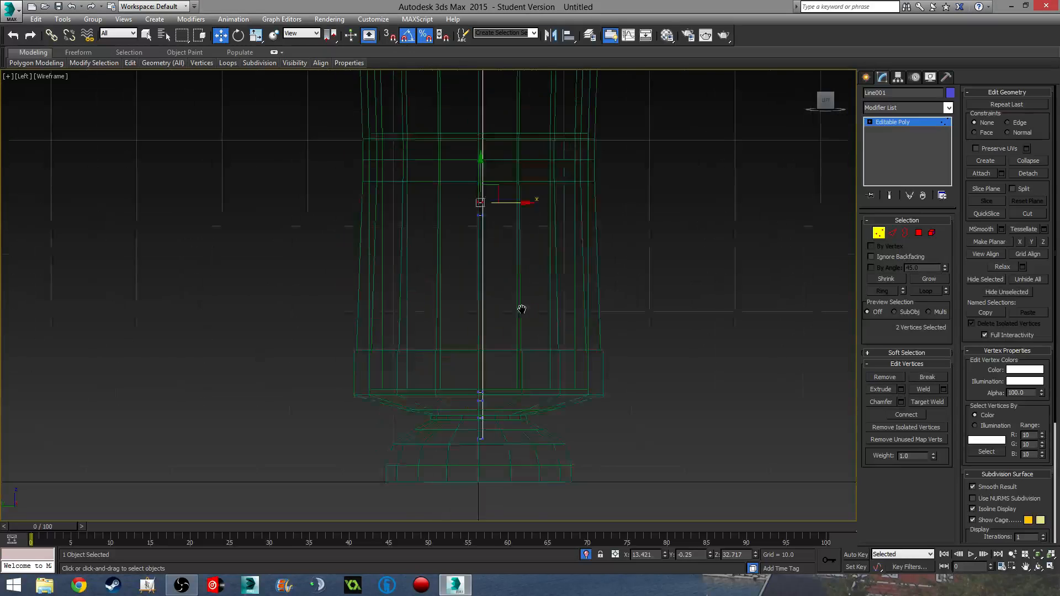
left_click(933, 234)
scroll(714, 279, "down", 4)
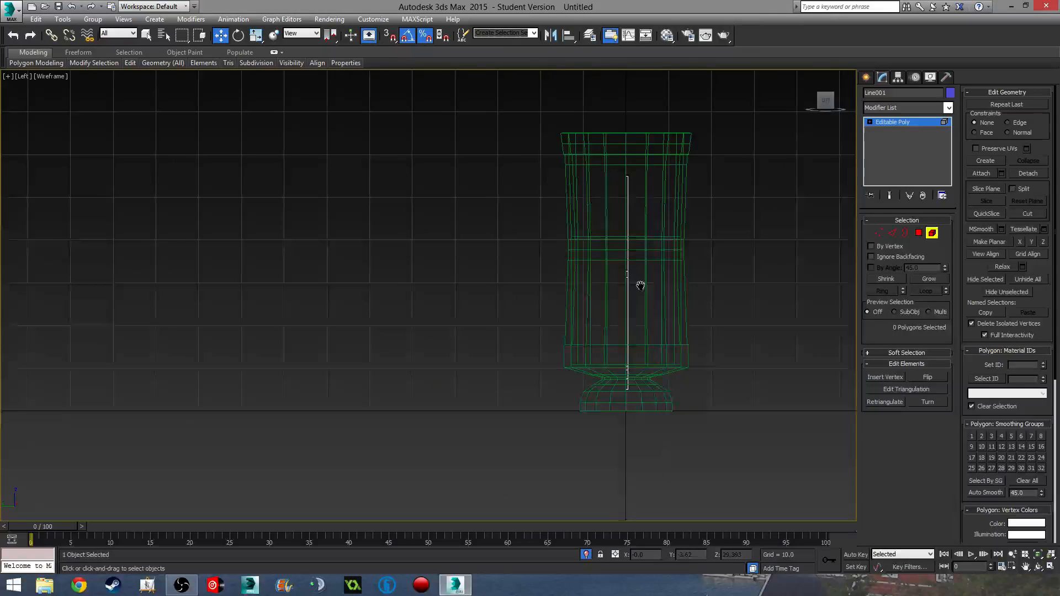
left_click(893, 233)
left_click(893, 233)
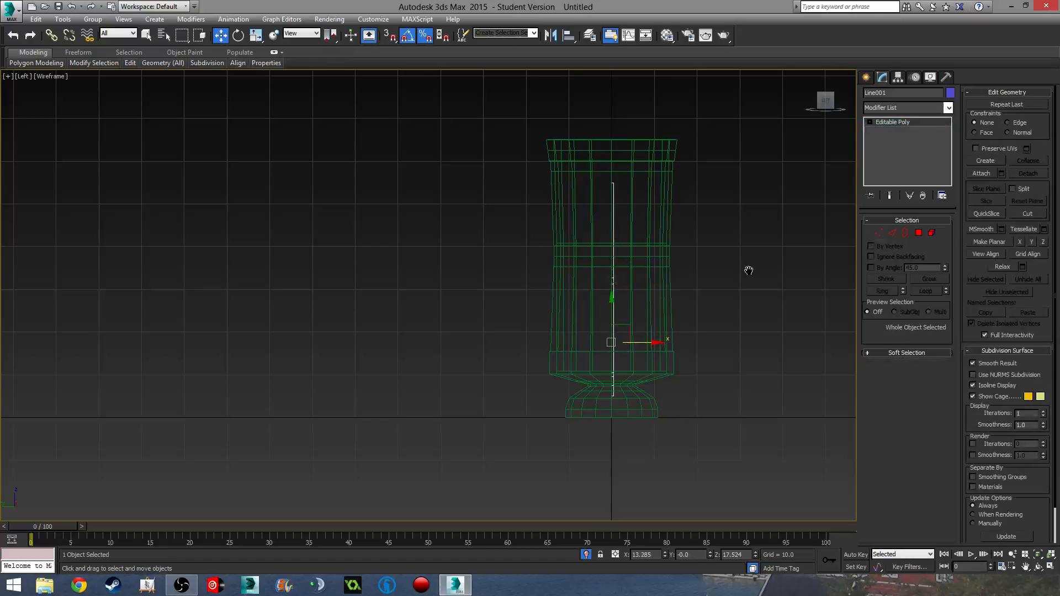
middle_click_drag(578, 357, 573, 363)
scroll(573, 365, "up", 4)
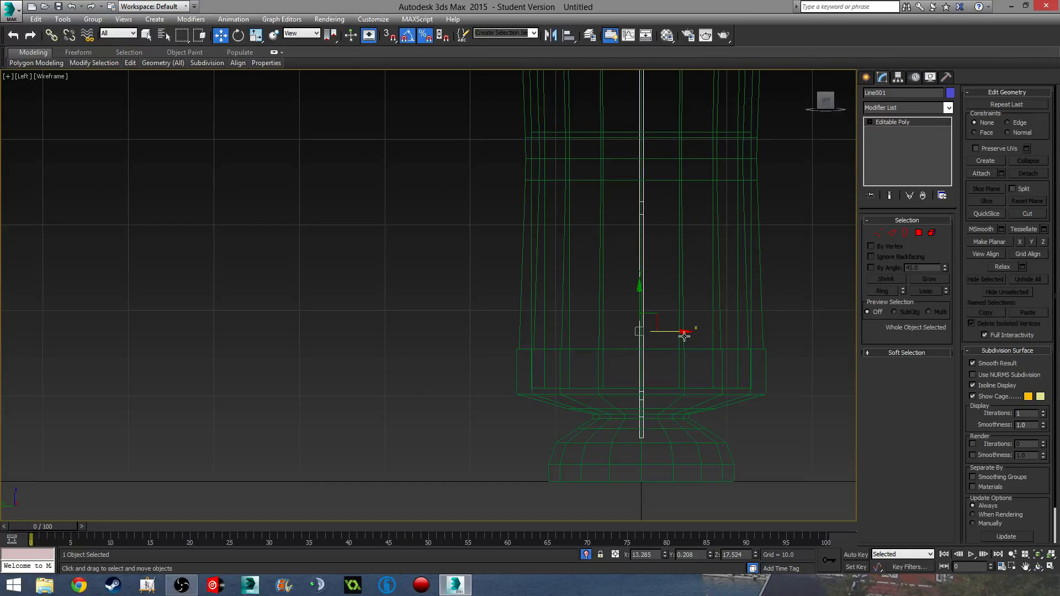
scroll(720, 376, "down", 4)
mouse_move(720, 375)
middle_mouse_down("alt")
mouse_move(561, 335)
mouse_move(650, 313)
mouse_move(655, 331)
mouse_move(632, 357)
mouse_move(569, 343)
mouse_move(610, 331)
mouse_move(516, 380)
mouse_move(565, 371)
mouse_move(516, 366)
mouse_move(580, 380)
mouse_move(651, 367)
mouse_move(666, 342)
middle_mouse_up("alt")
key("F3")
- Chamfer the fin's lower outer corner edge with several segments to round it off
left_click(709, 388)
left_click(658, 339)
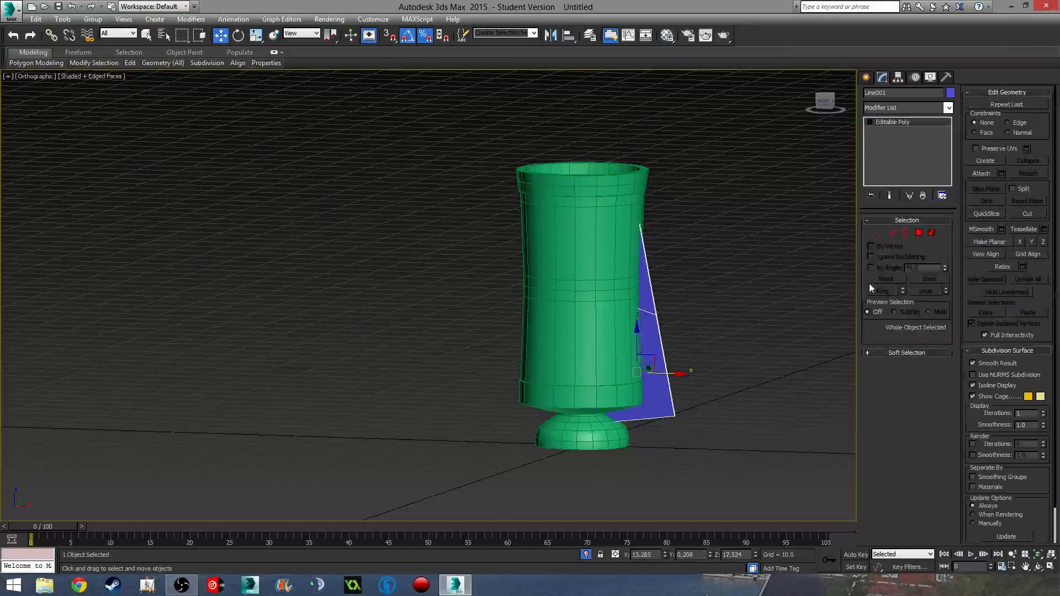
left_click(892, 233)
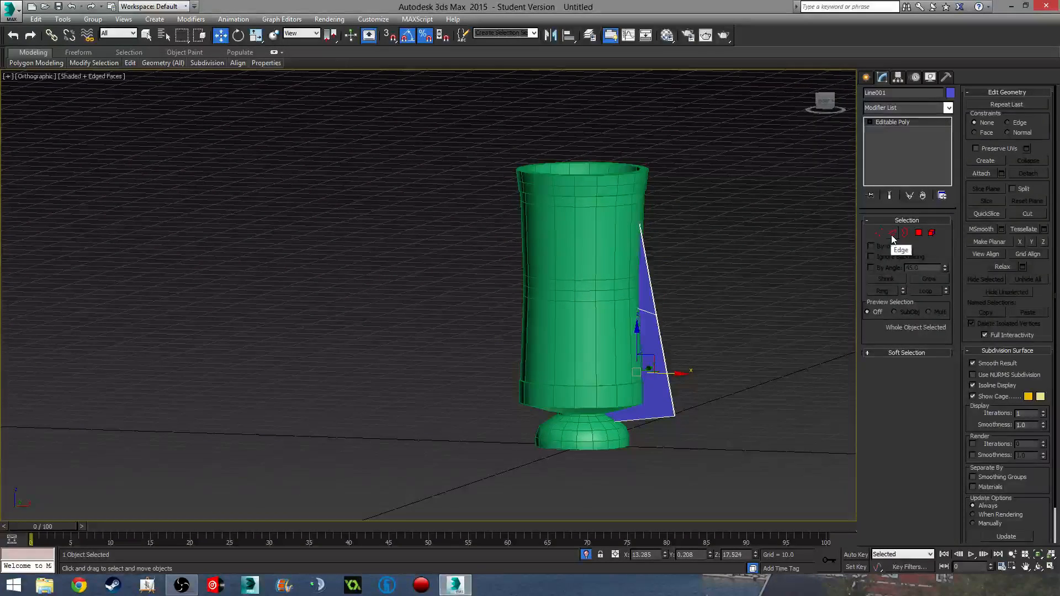
middle_click_drag(656, 420, 614, 368)
scroll(612, 369, "up", 5)
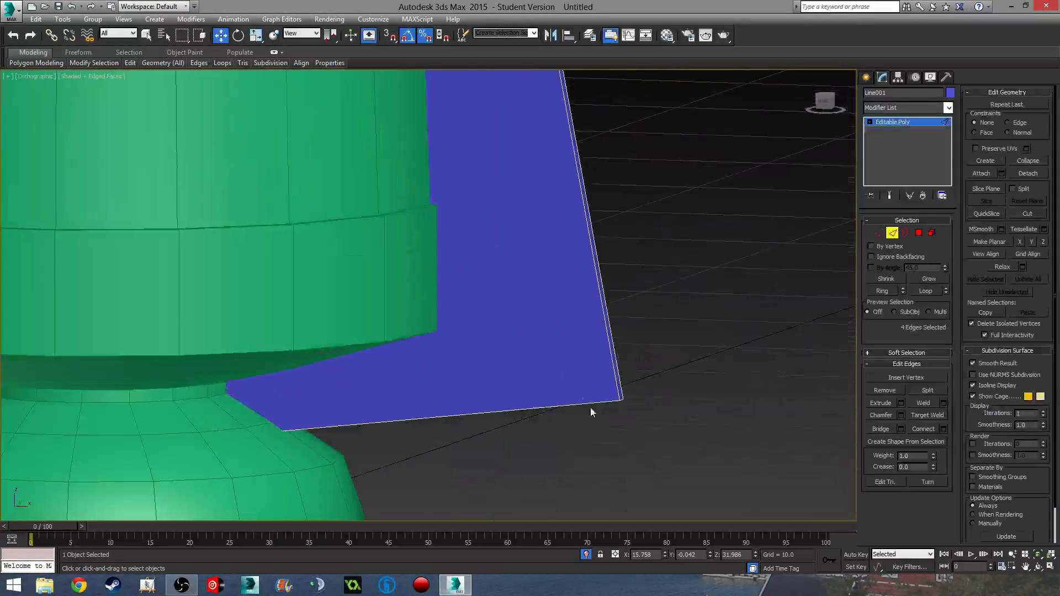
left_click(622, 402)
left_click(900, 415)
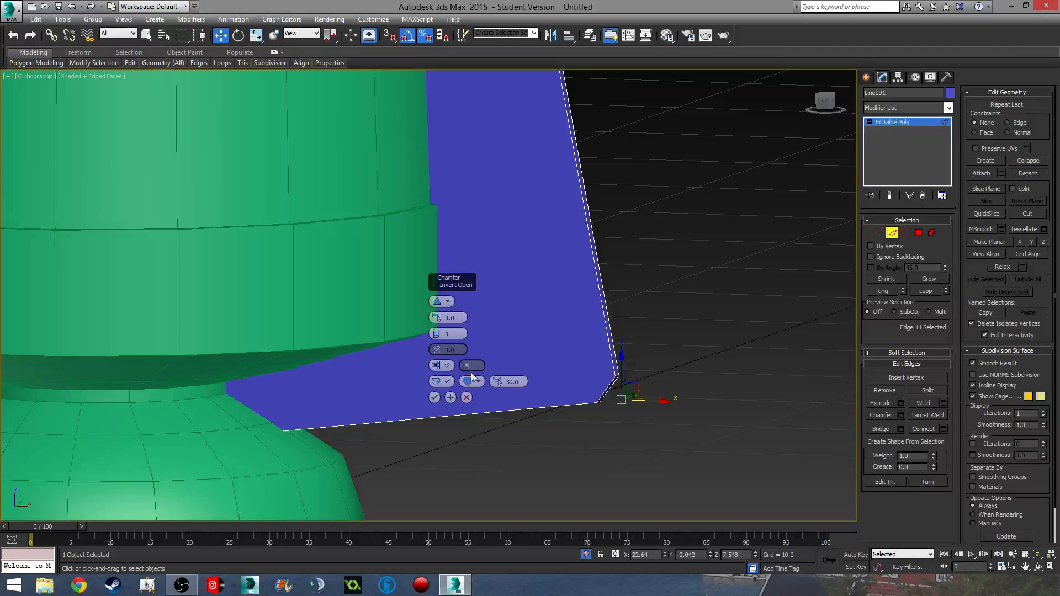
left_click_drag(436, 333, 438, 336)
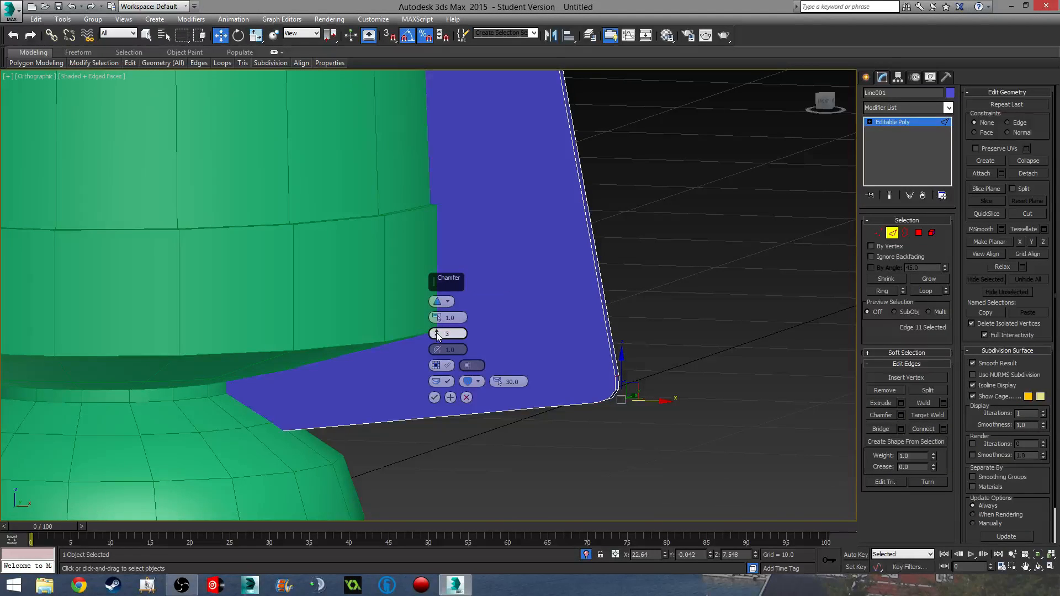
left_click(435, 398)
- Check the rounded fin in a shaded perspective view and reselect the blue fin
middle_click_drag(576, 340, 582, 331)
scroll(582, 326, "down", 5)
middle_click_drag(584, 270, 588, 397)
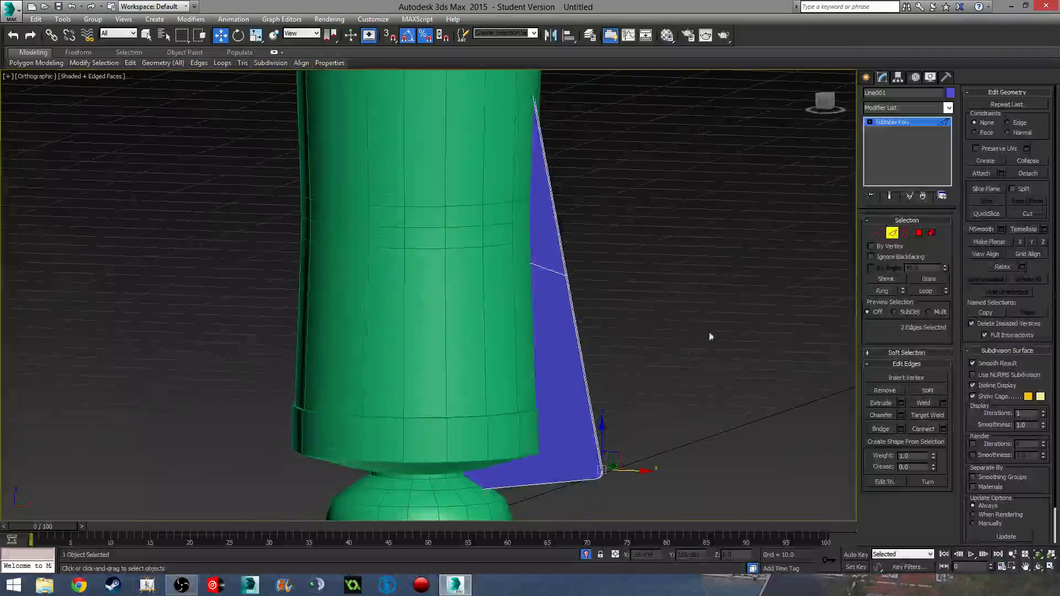
left_click(648, 307)
middle_click_drag(648, 307, 642, 330)
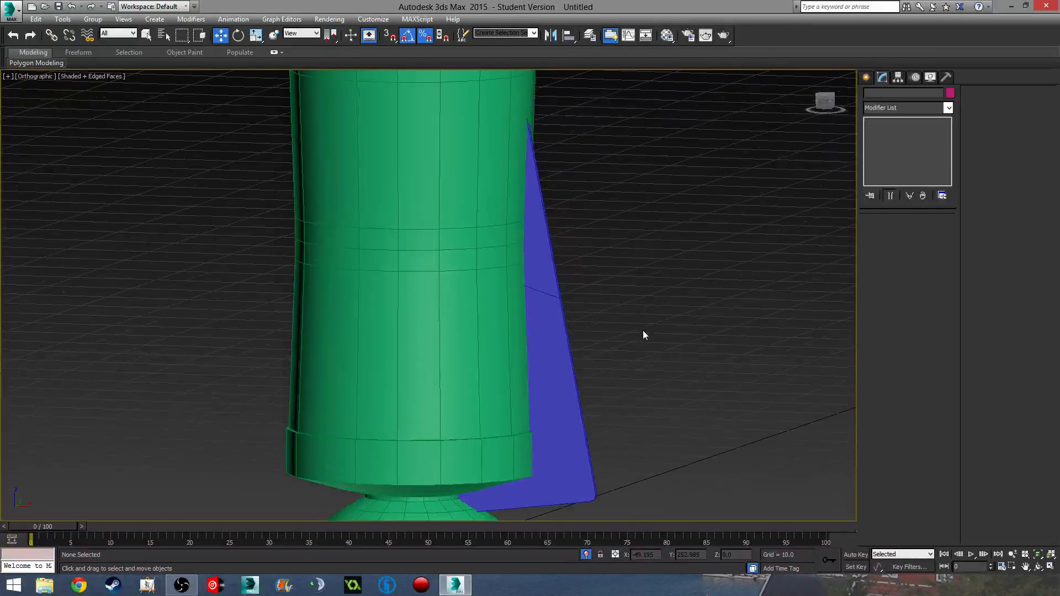
key("F3")
key("F3")
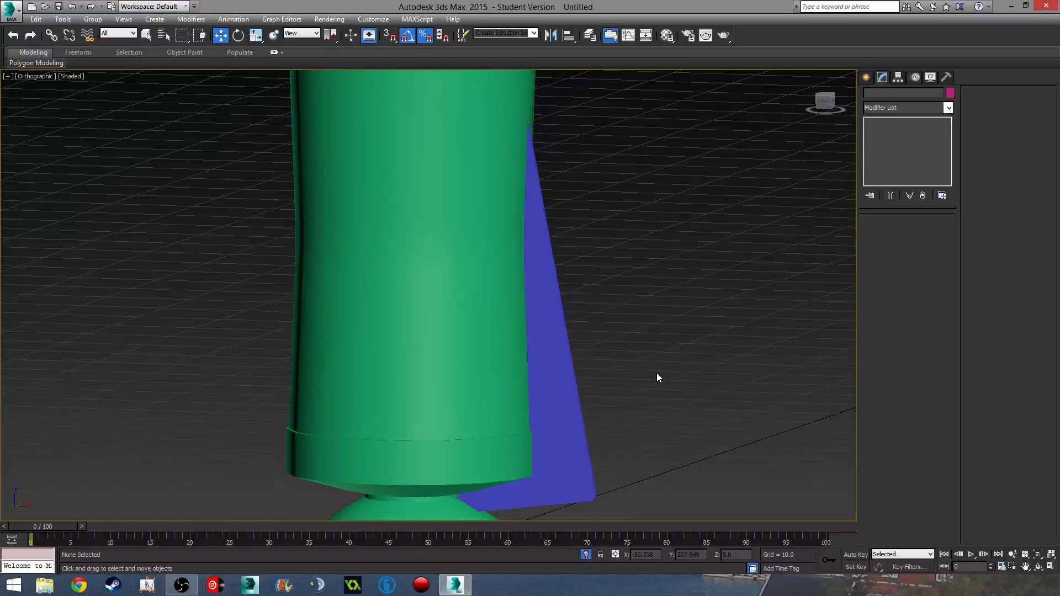
mouse_move(657, 376)
middle_mouse_down()
mouse_move(653, 305)
mouse_move(661, 319)
mouse_move(551, 331)
mouse_move(501, 355)
middle_mouse_up()
scroll(654, 310, "down", 5)
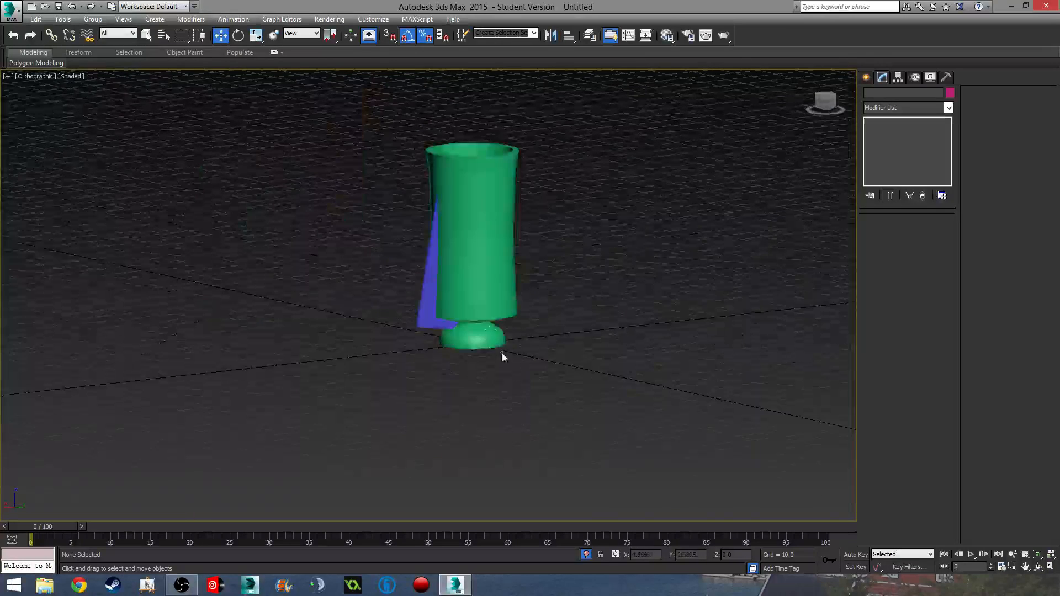
scroll(466, 296, "up", 3)
key("p")
scroll(442, 317, "up", 5)
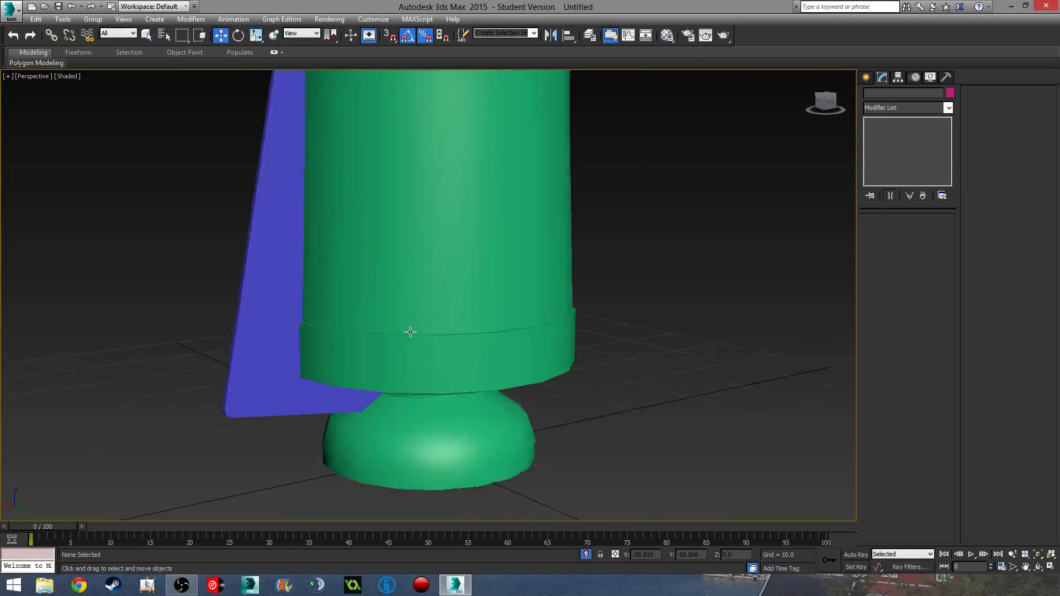
middle_click_drag(409, 332, 556, 364, "alt")
scroll(596, 356, "down", 5)
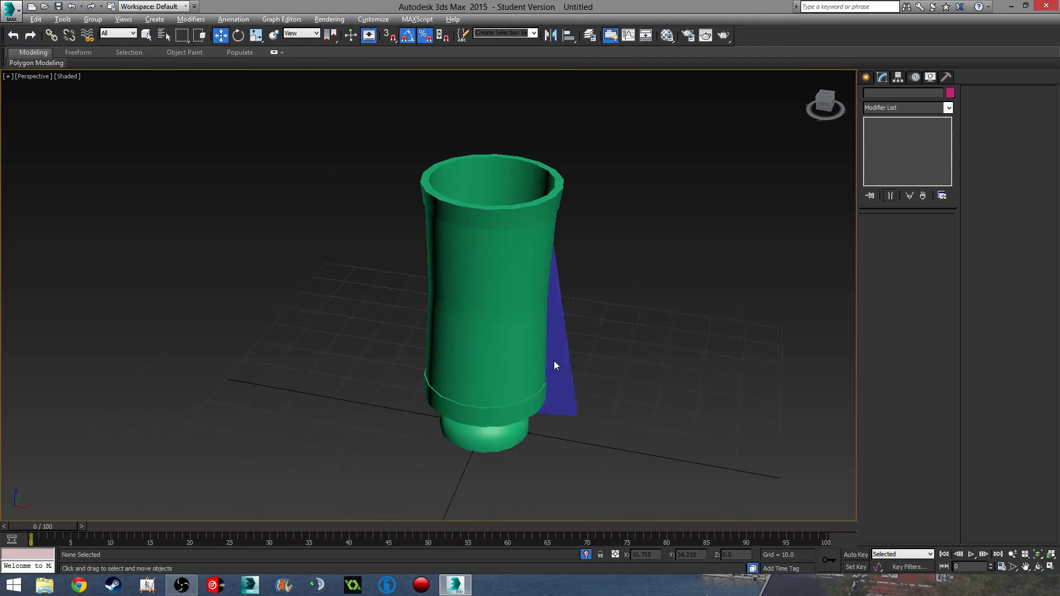
left_click(571, 397)
- Align the fin's pivot to the world and move it to the origin at 0, 0, 0
key("t")
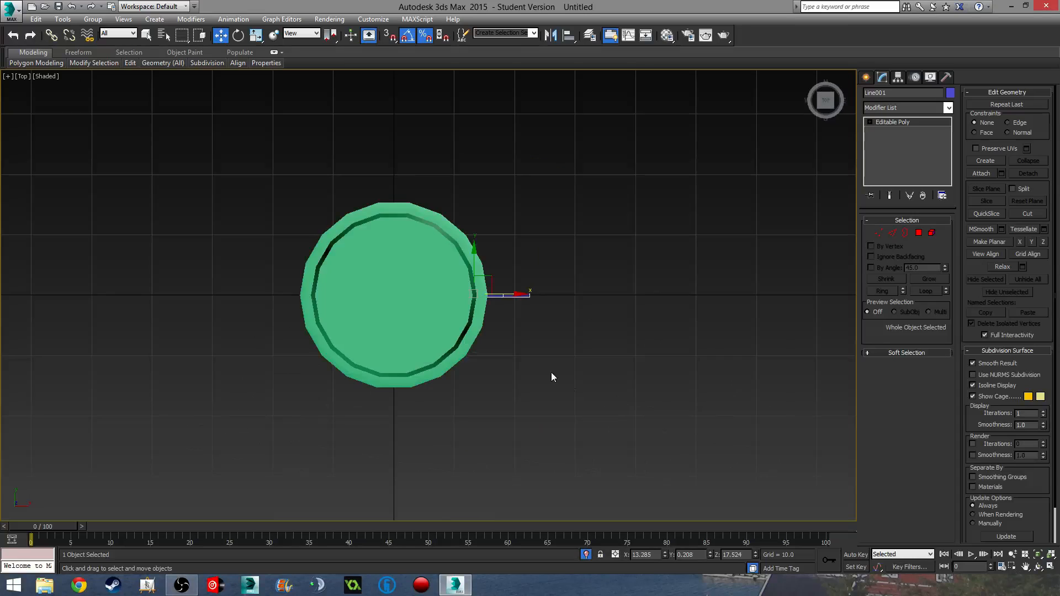
middle_click_drag(551, 377, 620, 314)
left_click(898, 77)
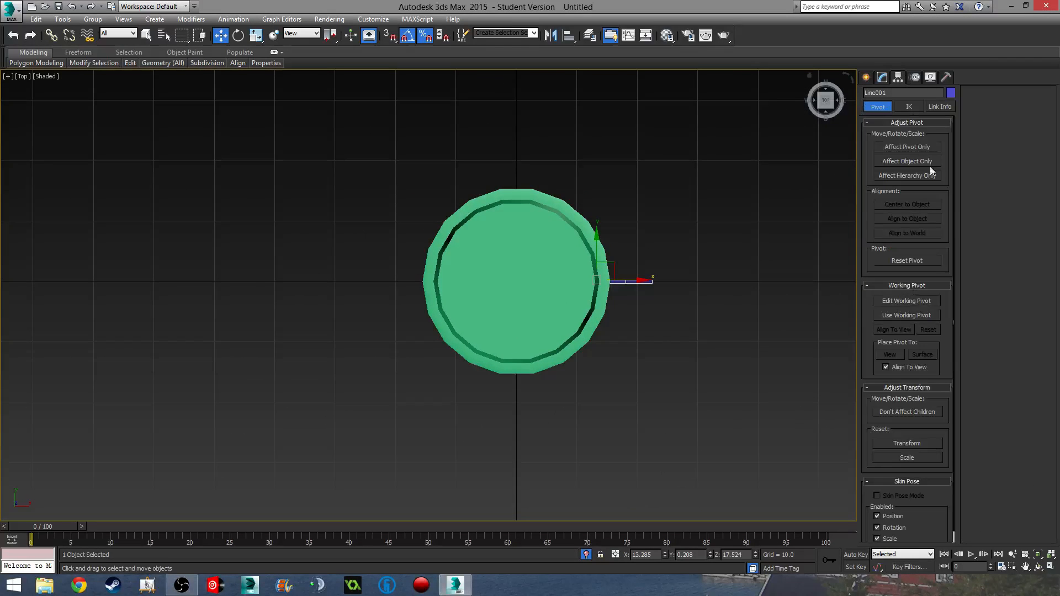
left_click(920, 147)
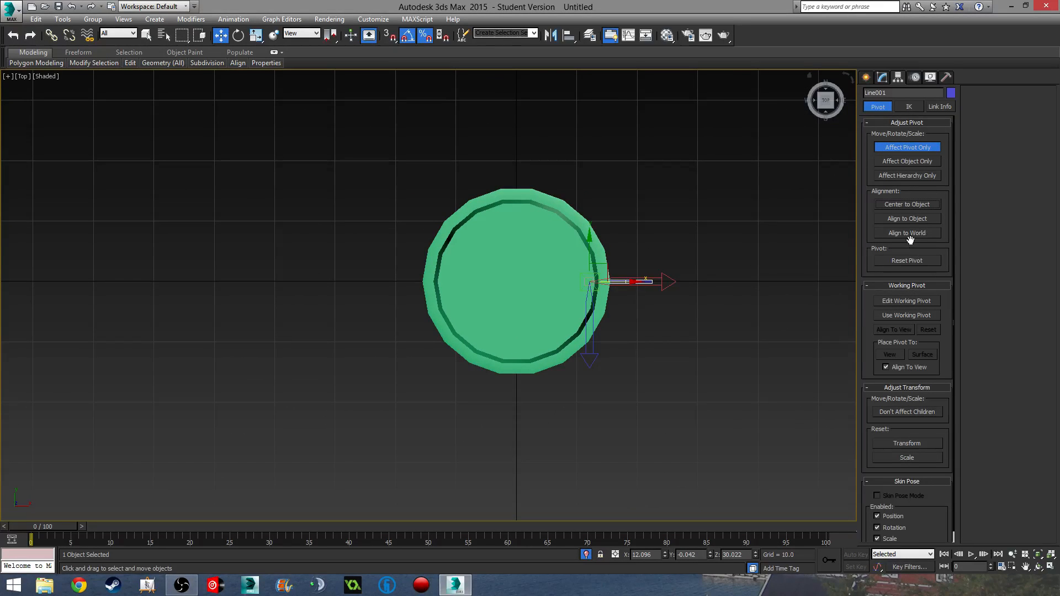
left_click(655, 554)
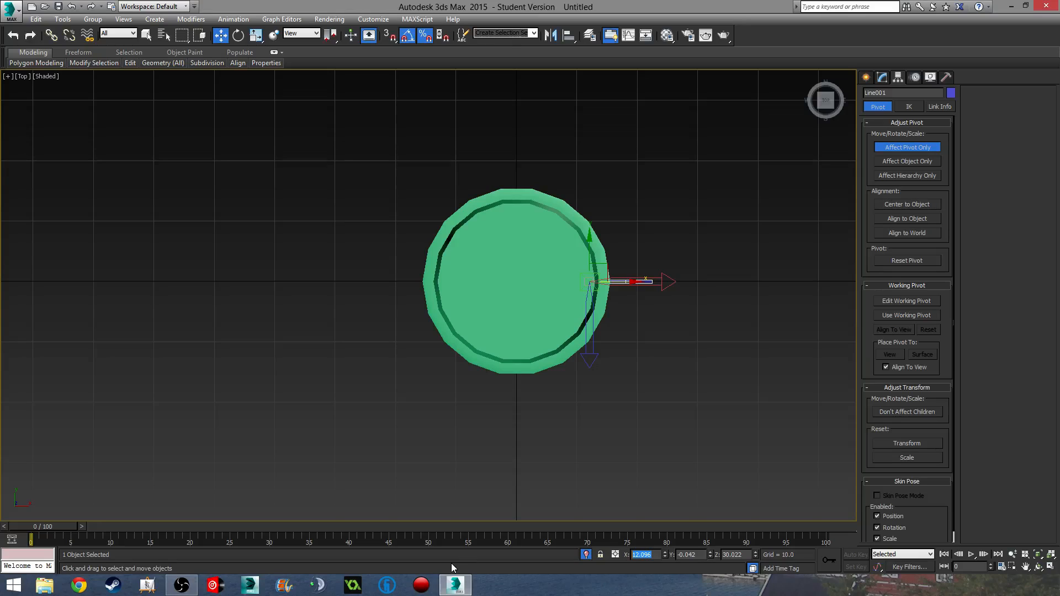
left_click(906, 234)
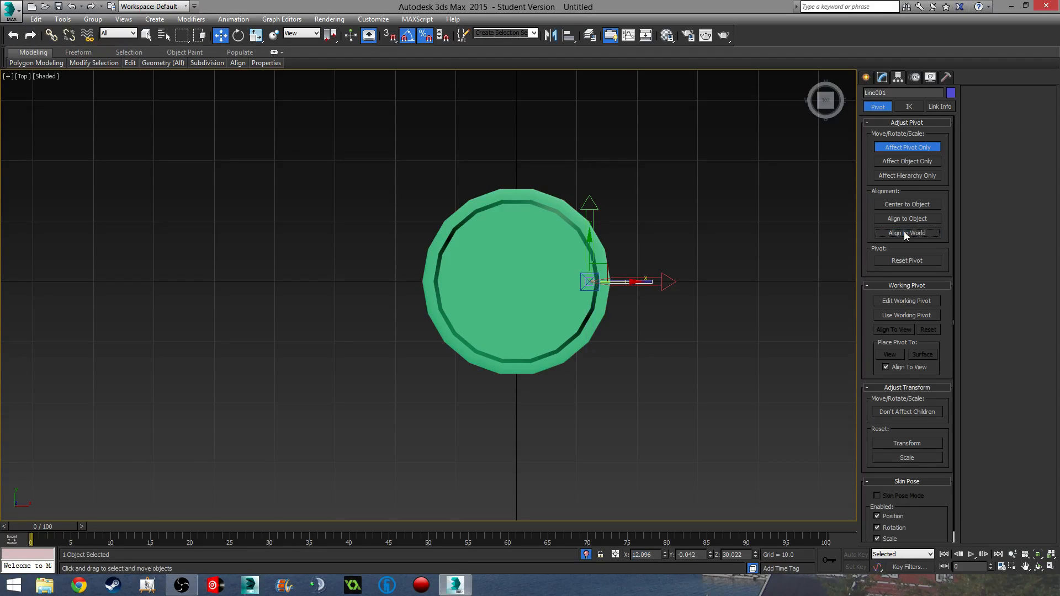
left_click(657, 554)
type("0")
key("Tab")
type("0")
key("Tab")
type("0")
key("Tab")
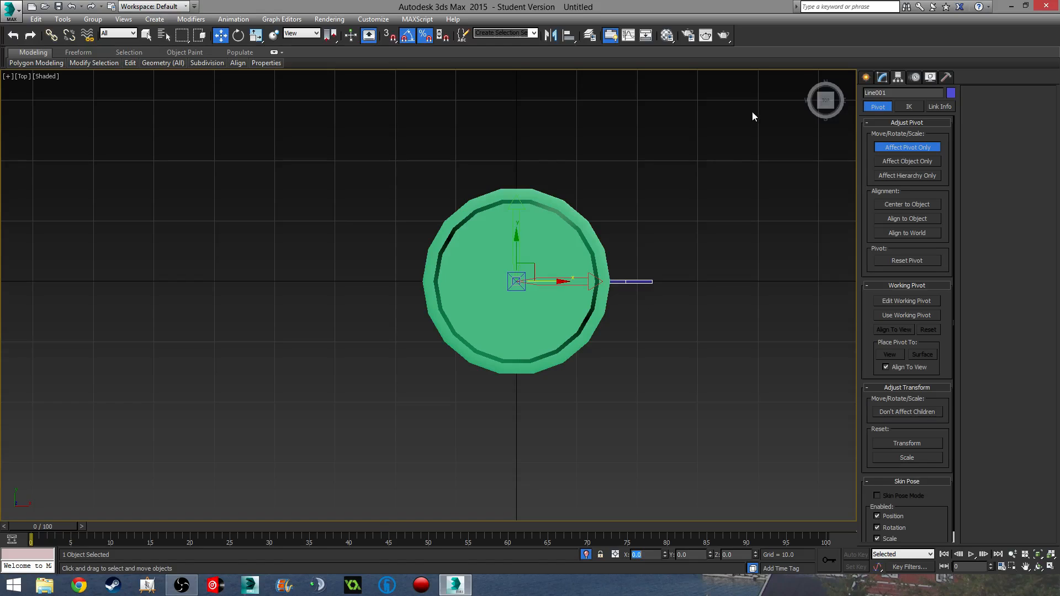
left_click(882, 77)
- Shift-rotate the fin 90° to clone three copies around the vase base
middle_click_drag(644, 239, 676, 226)
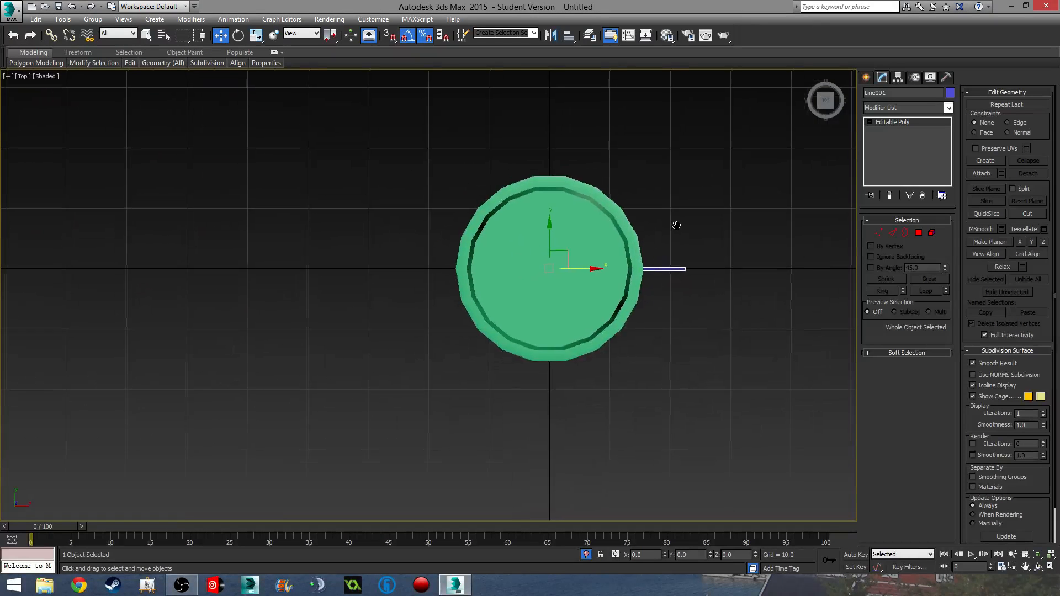
scroll(645, 235, "up", 3)
key("e")
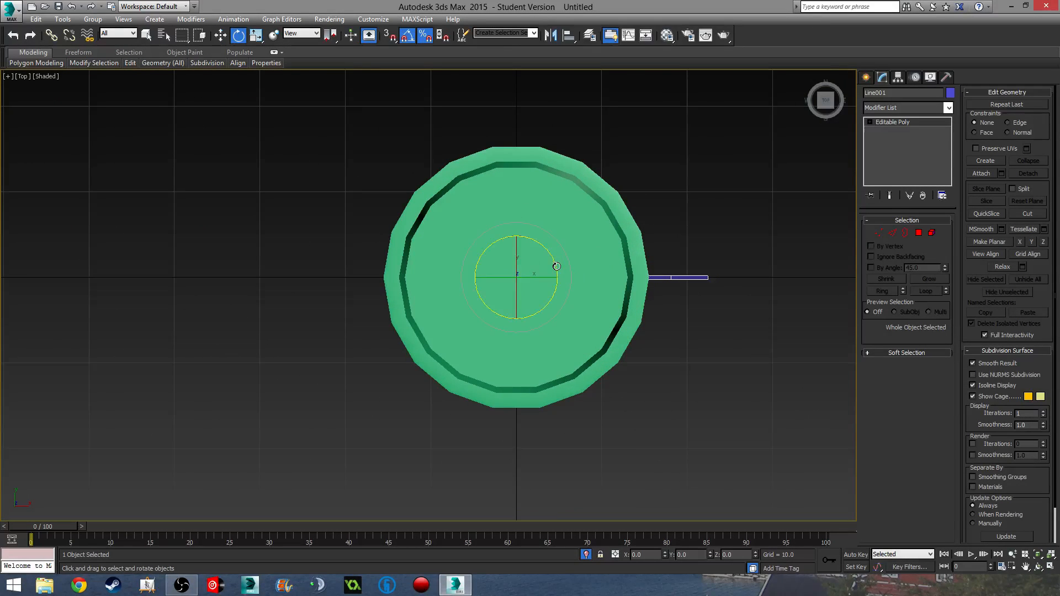
left_click_drag(556, 267, 558, 215, "shift")
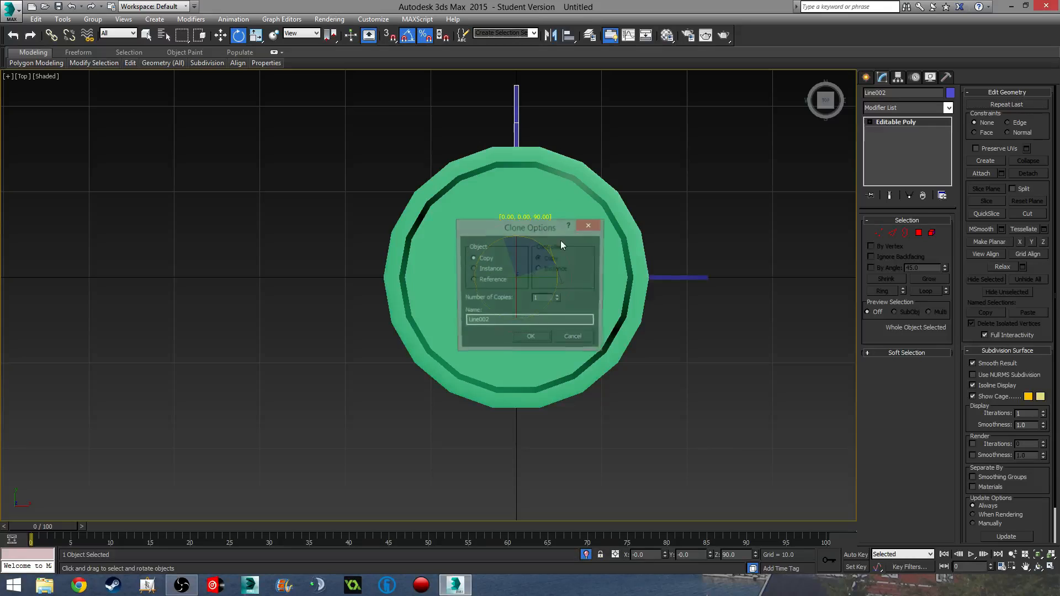
left_click(558, 296)
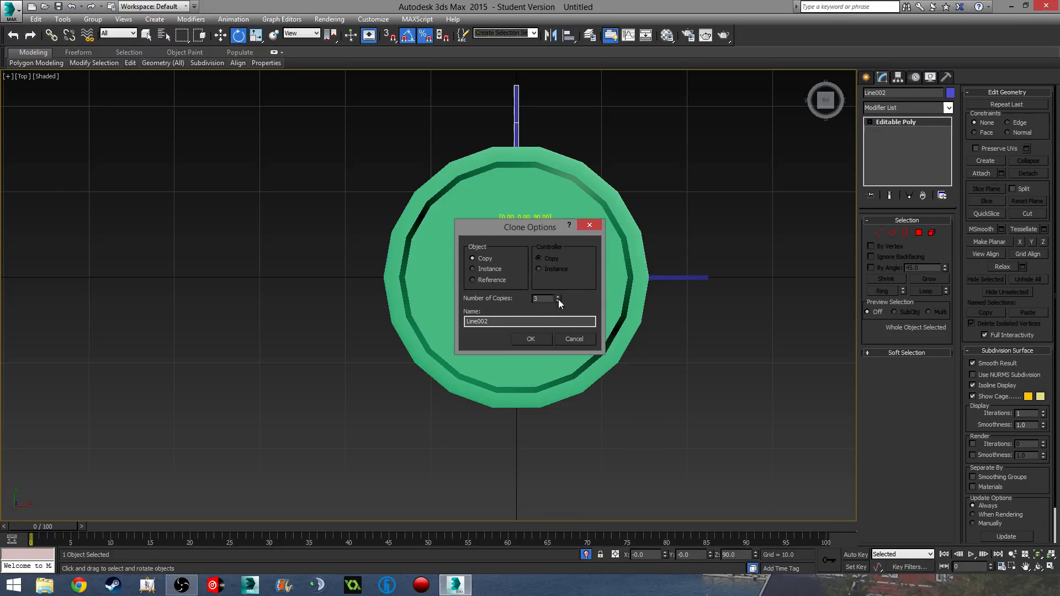
left_click(545, 338)
left_click(652, 409)
- Attach all four blue fins to the Cylinder001 vase body
scroll(651, 414, "down", 3)
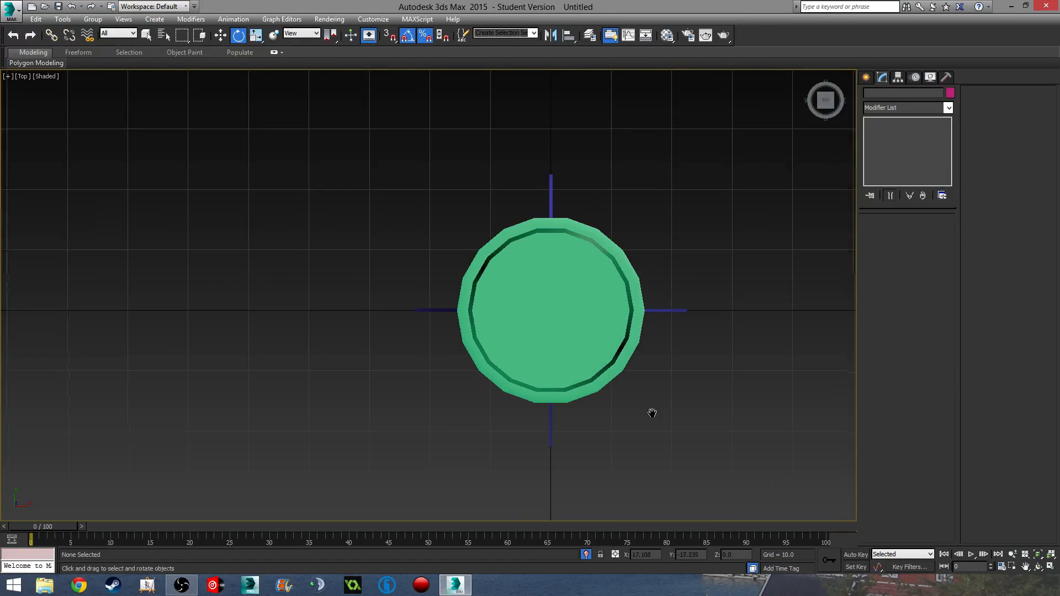
middle_click_drag(651, 415, 604, 329, "alt")
scroll(563, 331, "down", 2)
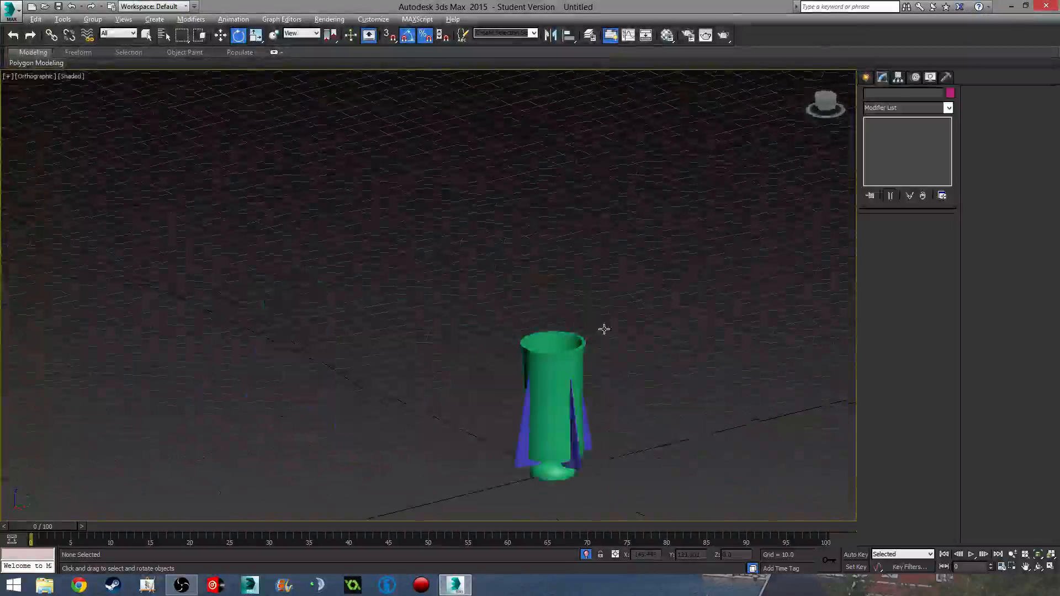
scroll(620, 426, "up", 6)
middle_click_drag(620, 426, 588, 346)
scroll(588, 345, "down", 2)
left_click(586, 332)
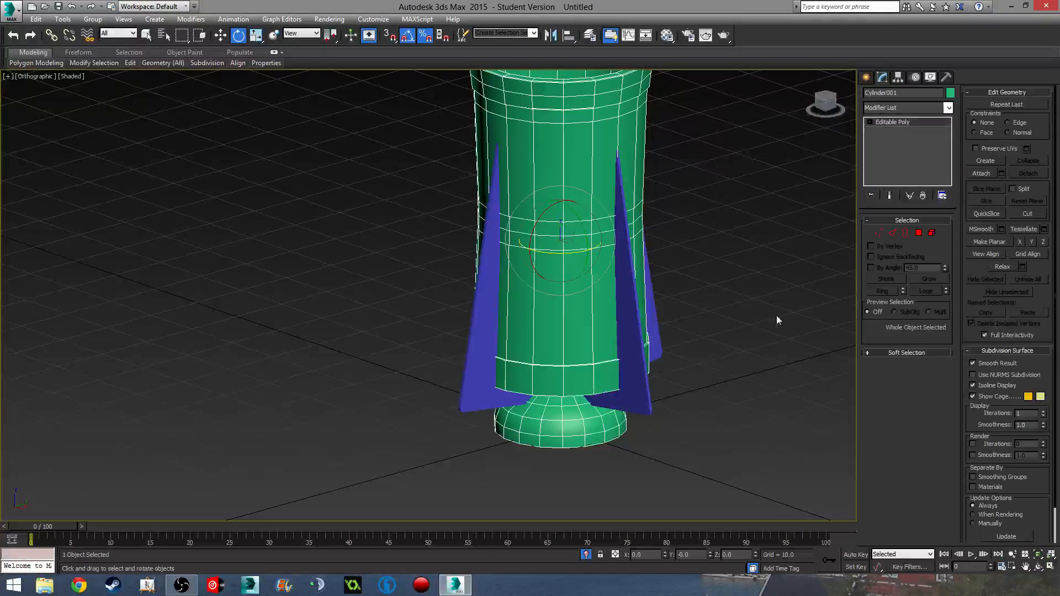
left_click(982, 173)
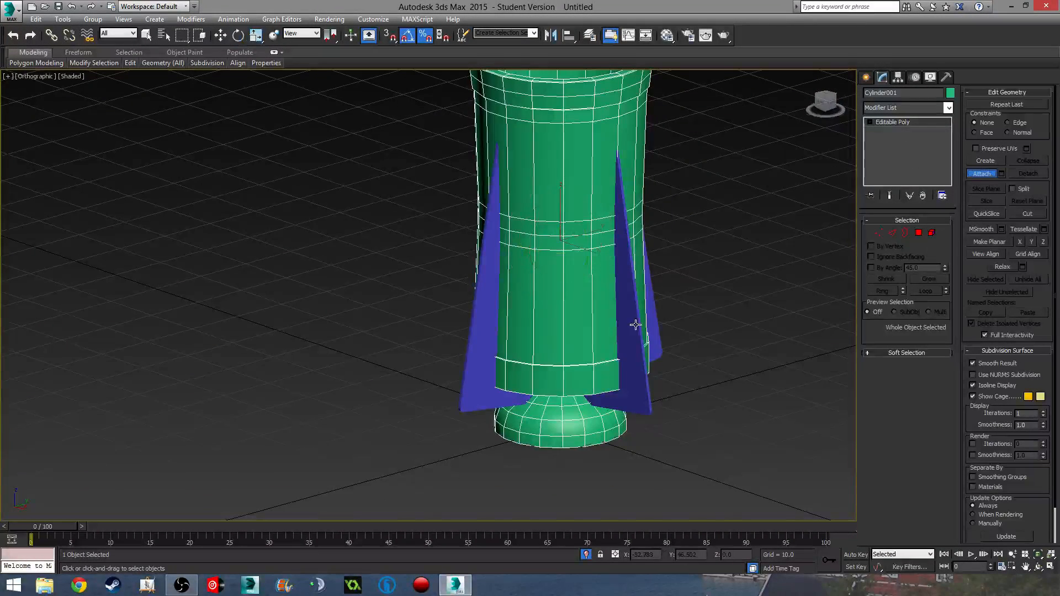
left_click(634, 324)
left_click(473, 346)
left_click(654, 334)
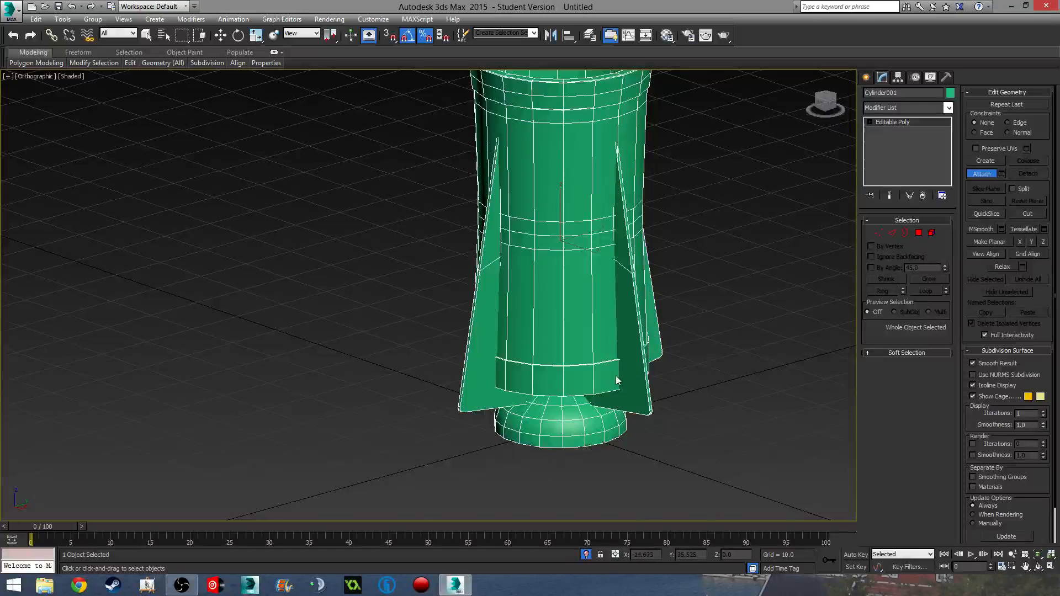
middle_click_drag(522, 373, 549, 376, "alt")
left_click(477, 364)
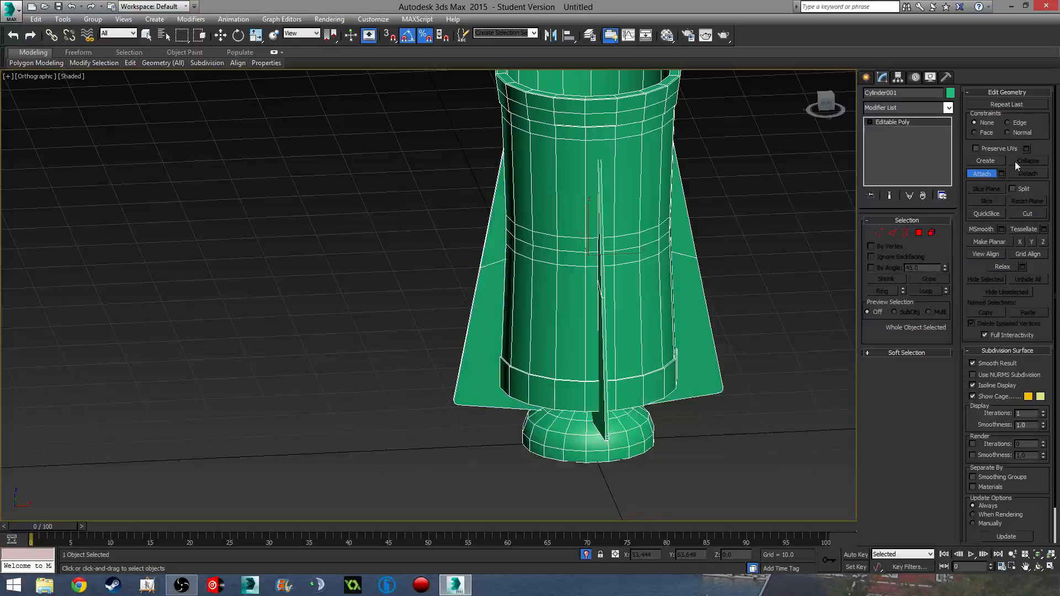
- Deselect the vase, view it in Perspective, and unhide the lid and cap
key("w")
left_click(733, 291)
scroll(733, 291, "down", 5)
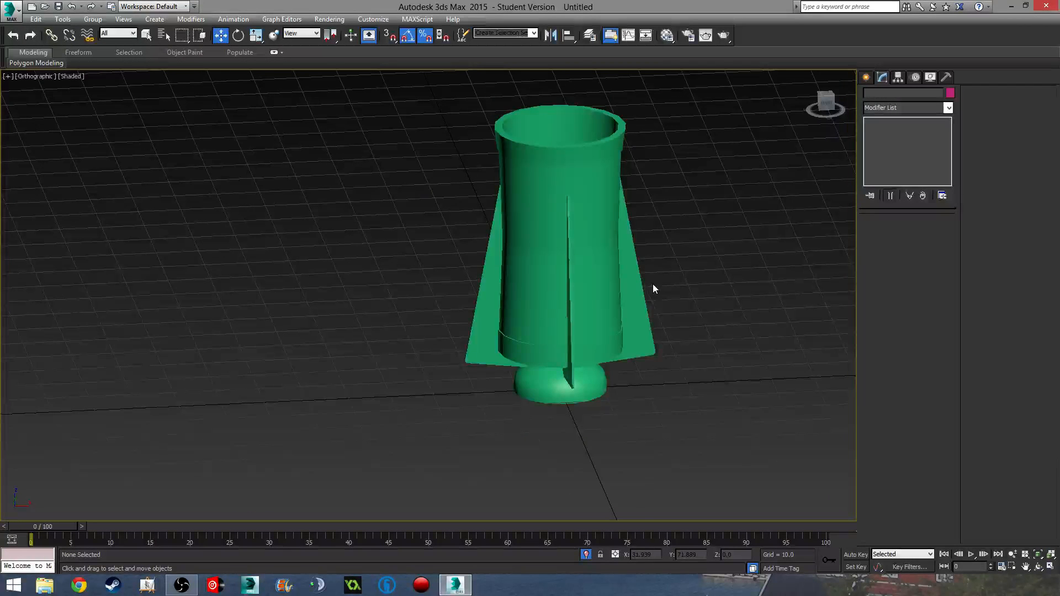
key("p")
scroll(646, 293, "down", 2)
middle_click_drag(641, 302, 559, 307, "alt")
scroll(407, 316, "up", 3)
scroll(407, 317, "down", 3)
middle_click_drag(407, 317, 459, 376)
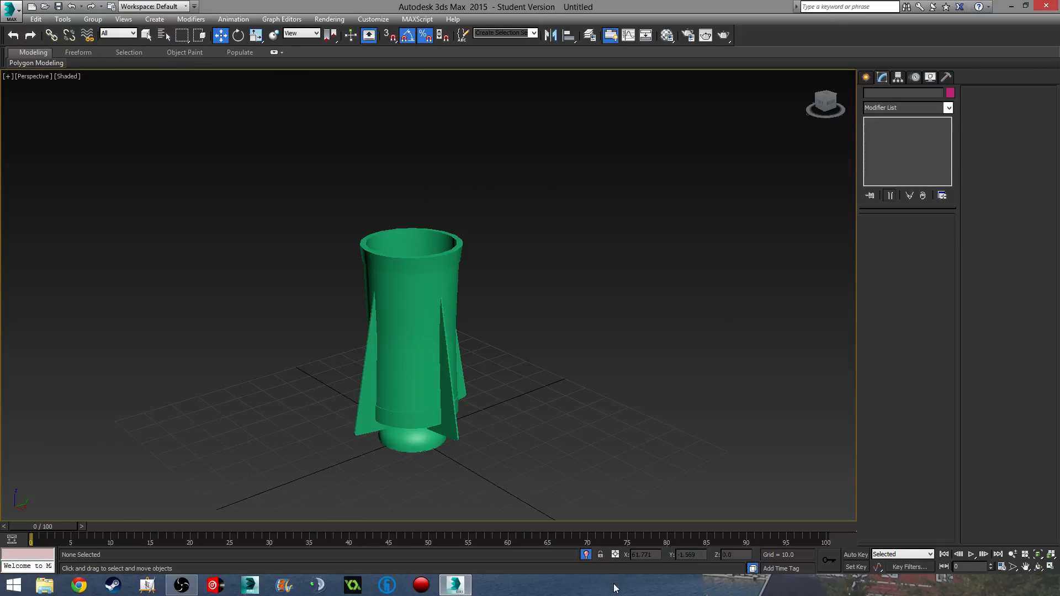
left_click(585, 555)
- Orbit around the full model and select the domed lid above the vase
middle_click_drag(547, 359, 527, 232, "alt")
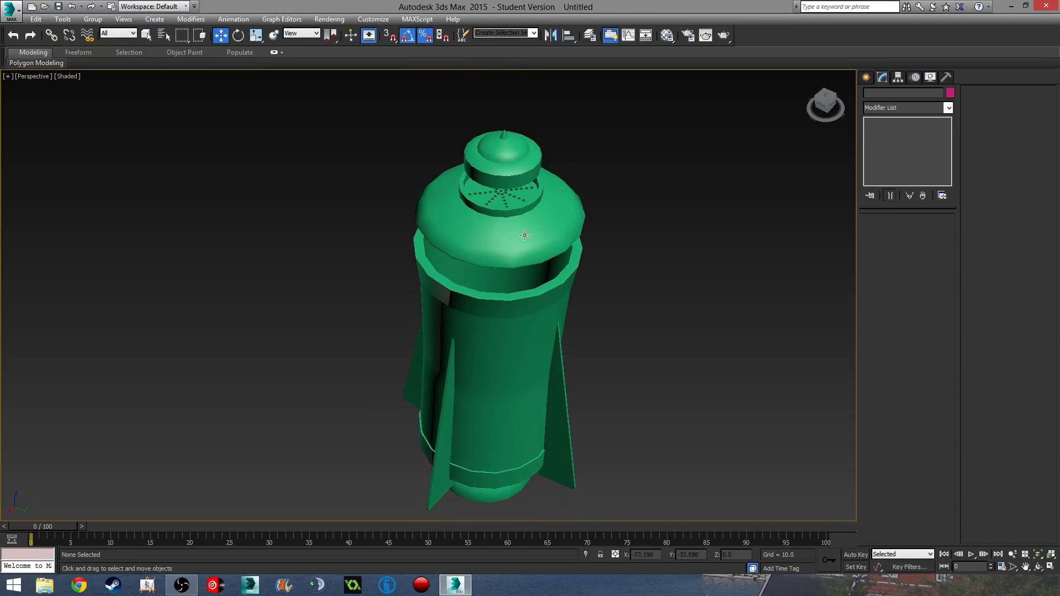
left_click(526, 232)
middle_click_drag(513, 267, 543, 249, "alt")
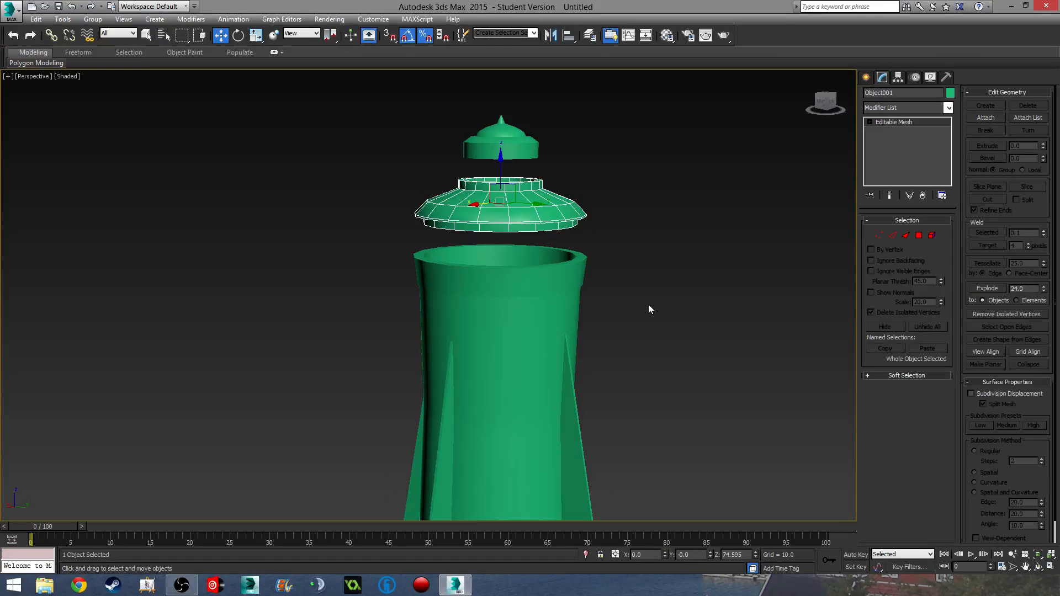
scroll(542, 223, "up", 5)
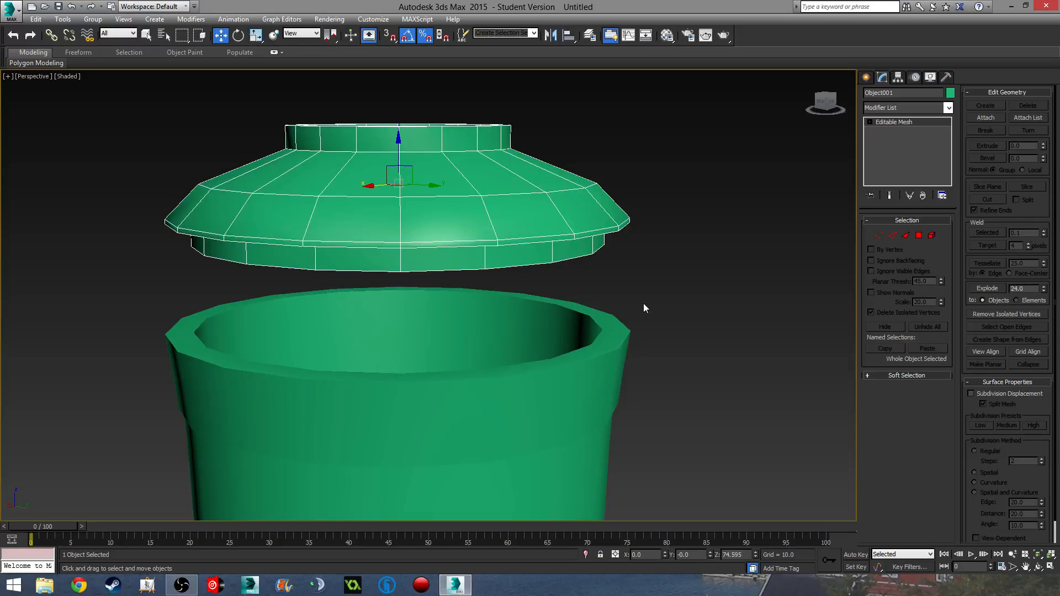
left_click(747, 315)
scroll(708, 333, "down", 5)
middle_click_drag(707, 332, 661, 291)
middle_click_drag(661, 290, 631, 298, "alt")
left_click(613, 265)
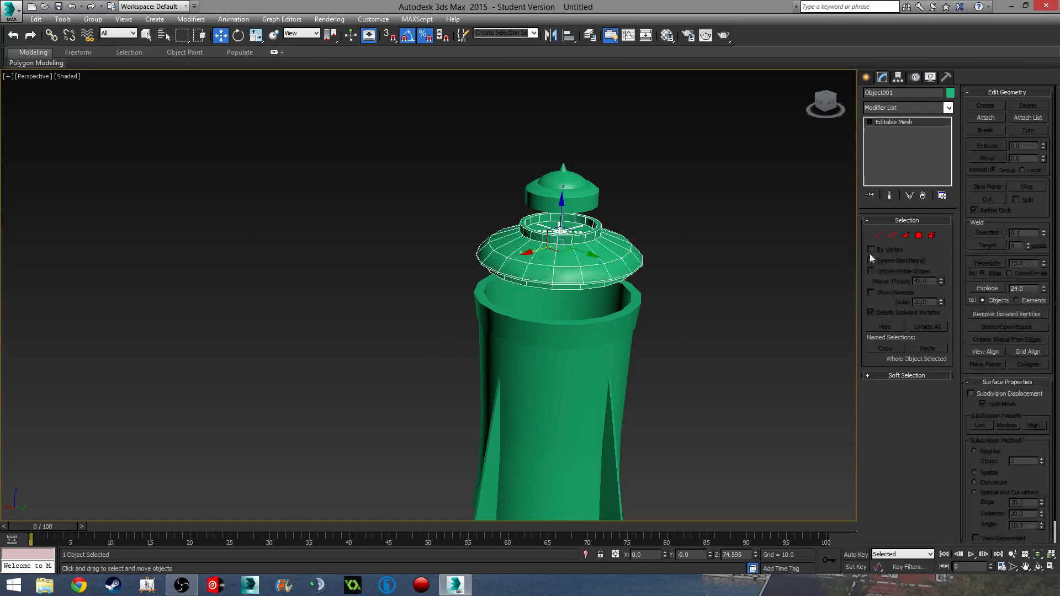
- Select only the lid's rim edge ring in the front view and chamfer it
left_click(892, 235)
middle_click_drag(679, 332, 659, 297, "alt")
scroll(623, 271, "up", 5)
scroll(621, 270, "down", 3)
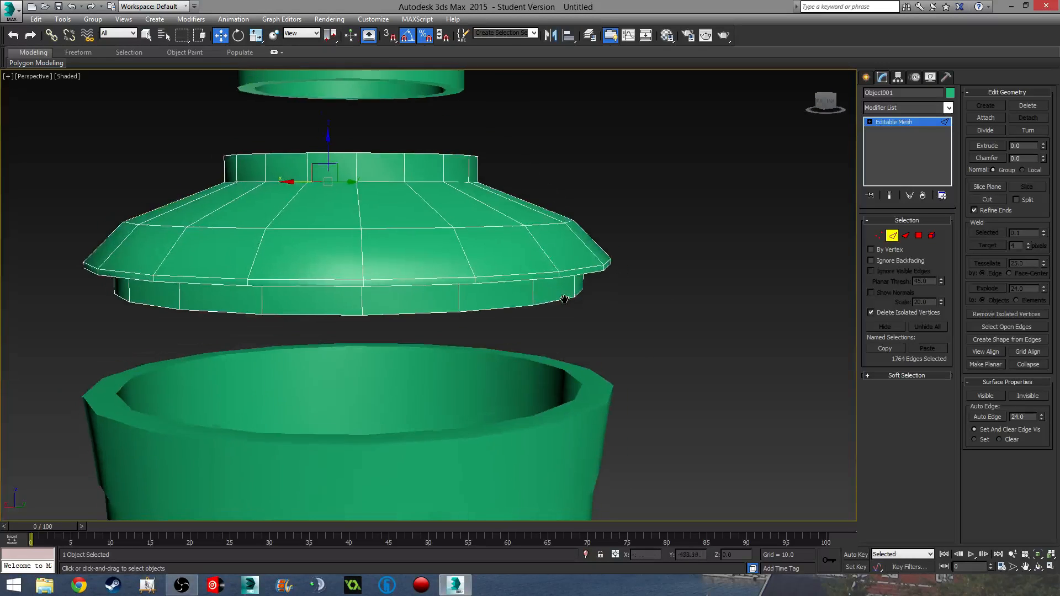
key("f")
scroll(531, 306, "down", 5)
scroll(517, 227, "up", 3)
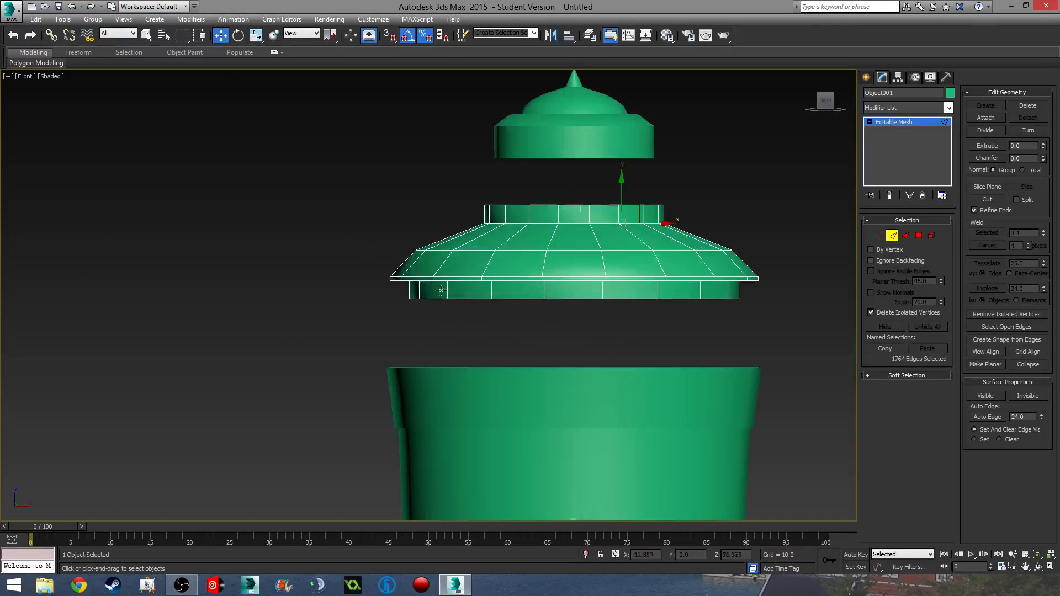
left_click_drag(767, 257, 774, 259)
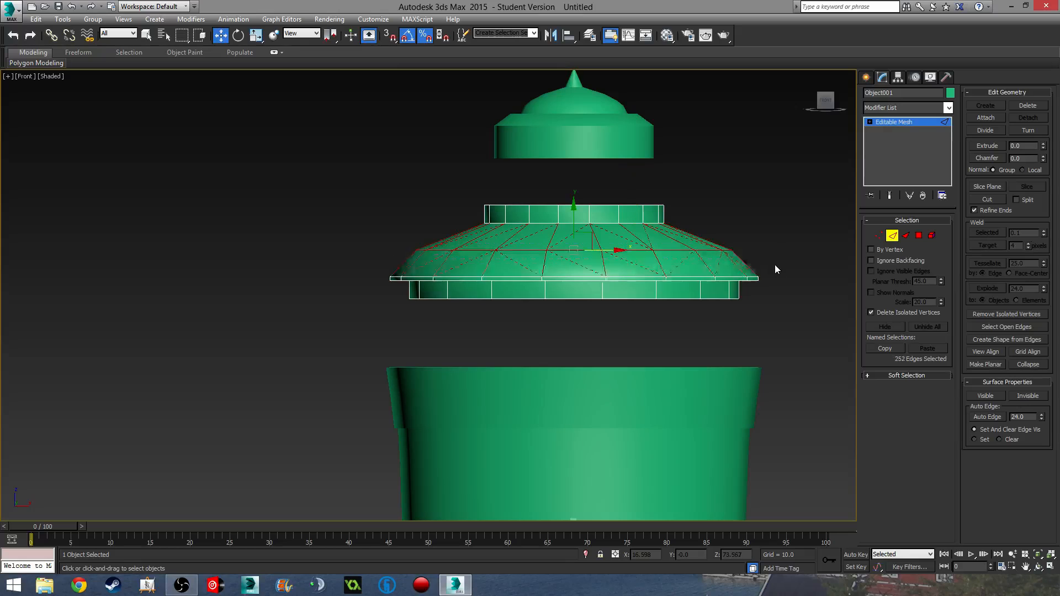
left_click_drag(383, 229, 775, 241, "alt")
left_click_drag(826, 354, 283, 258, "alt")
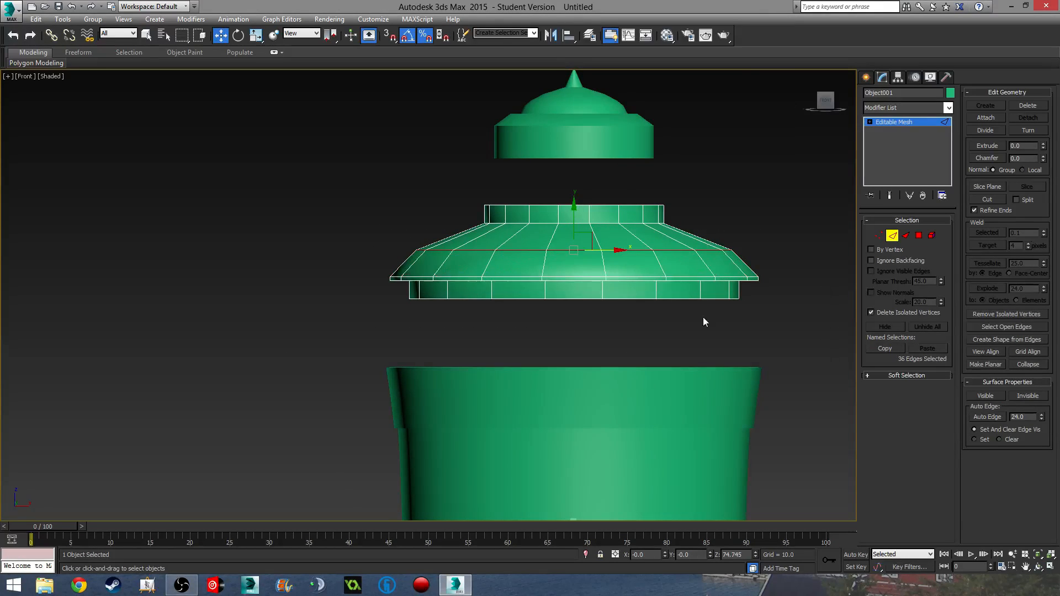
left_click_drag(1043, 160, 1044, 143)
- Leave edge editing and view the finished vase with its lid in perspective
left_click(807, 273)
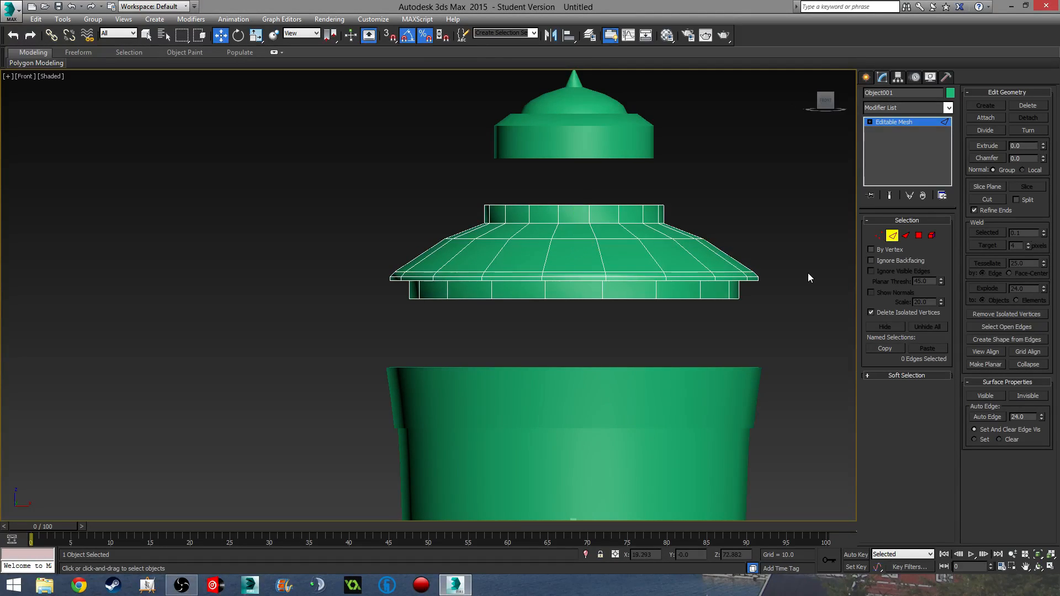
middle_click_drag(807, 272, 801, 273)
left_click(891, 237)
left_click(744, 294)
middle_click_drag(743, 293, 682, 417, "alt")
middle_click_drag(433, 414, 572, 186)
scroll(572, 188, "down", 3)
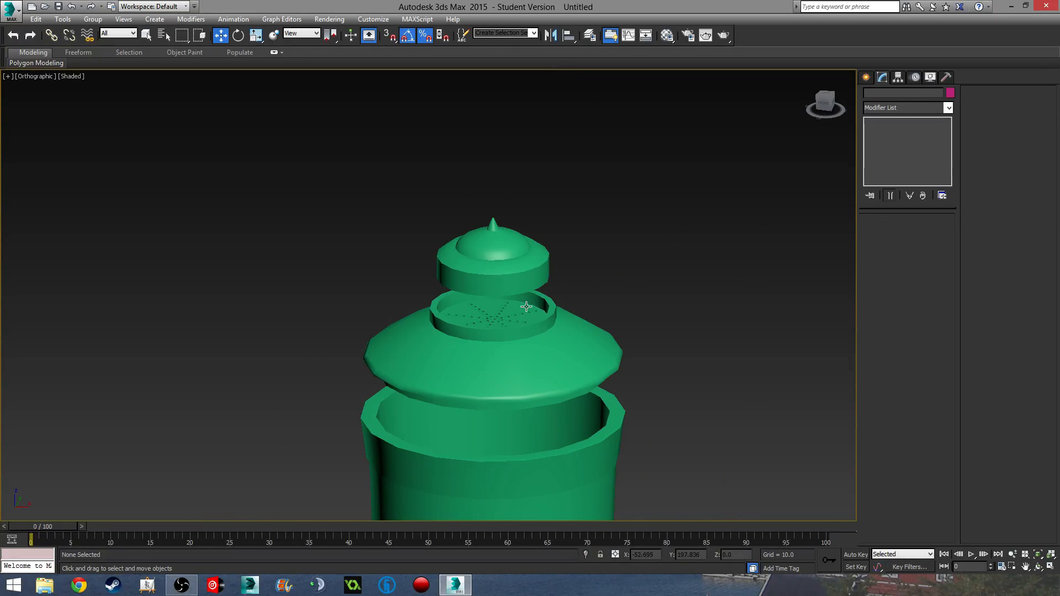
left_click(526, 382)
middle_click_drag(605, 380, 638, 300)
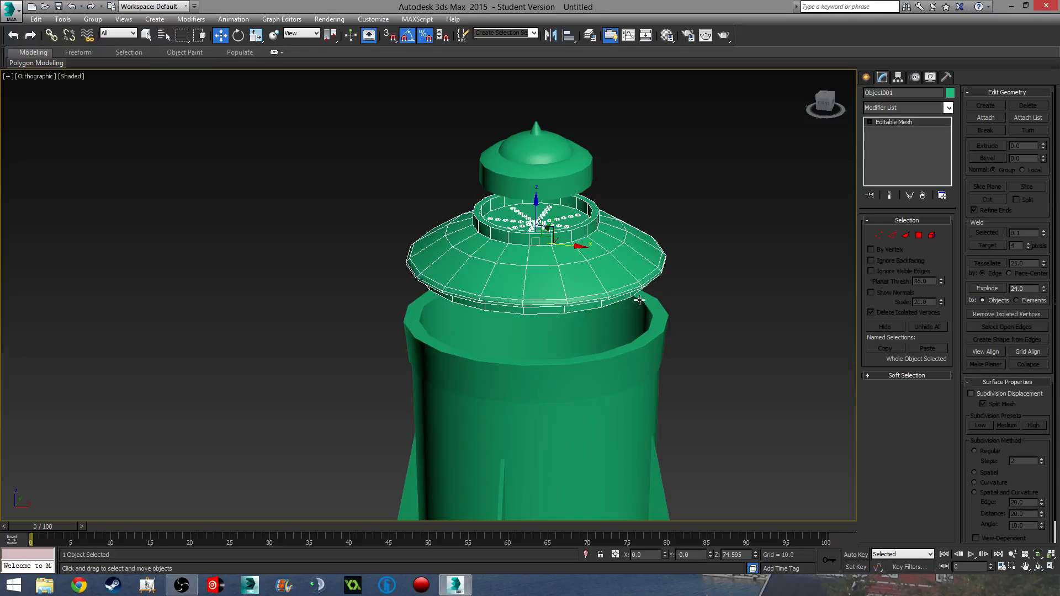
key("p")
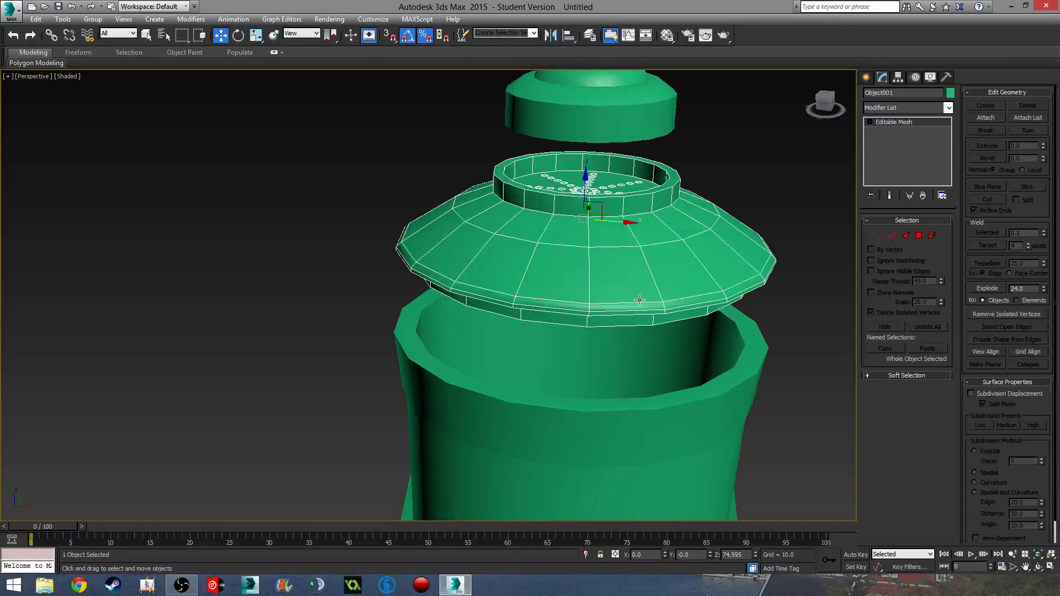
scroll(639, 303, "down", 6)
middle_click_drag(600, 289, 520, 306, "alt")
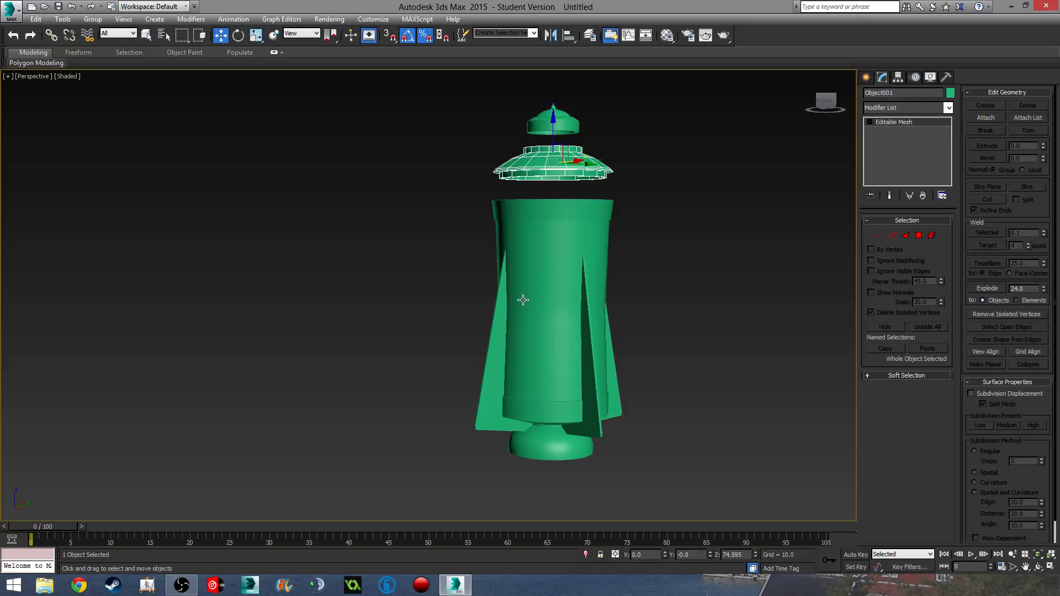